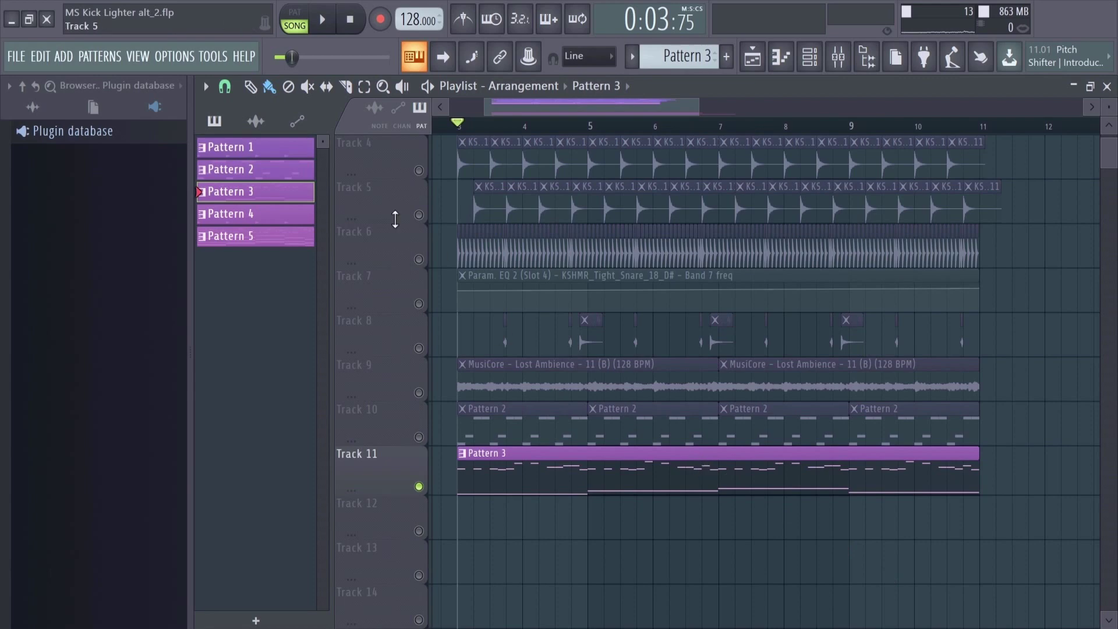
# - Play the arrangement with Track 11 soloed and open the Pattern 3 clip's notes
pyautogui.click(324, 21)
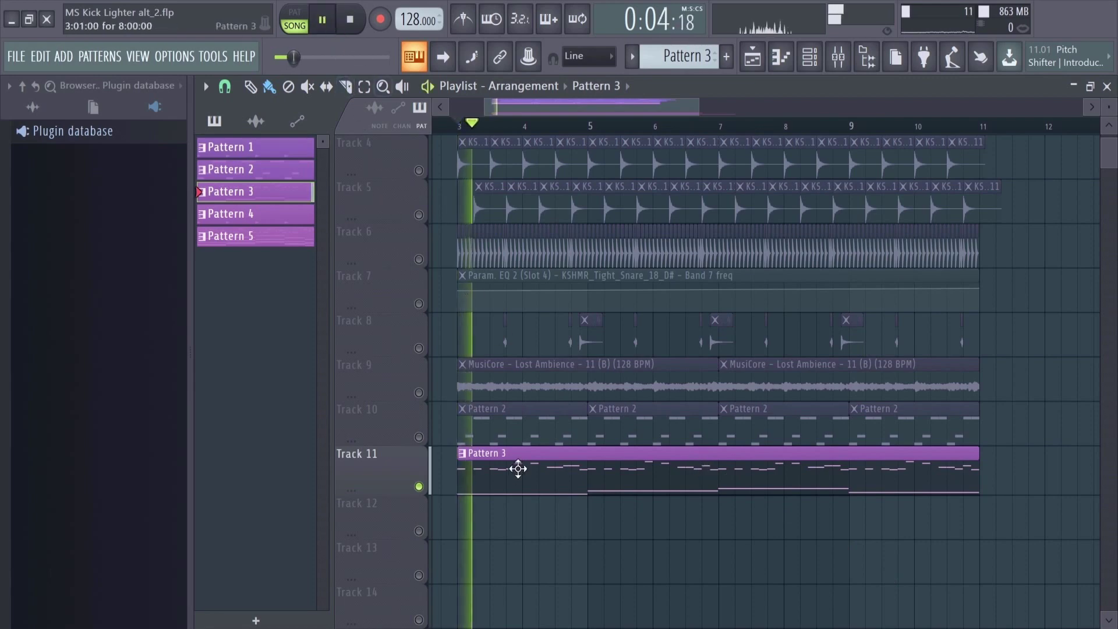
pyautogui.doubleClick(516, 467)
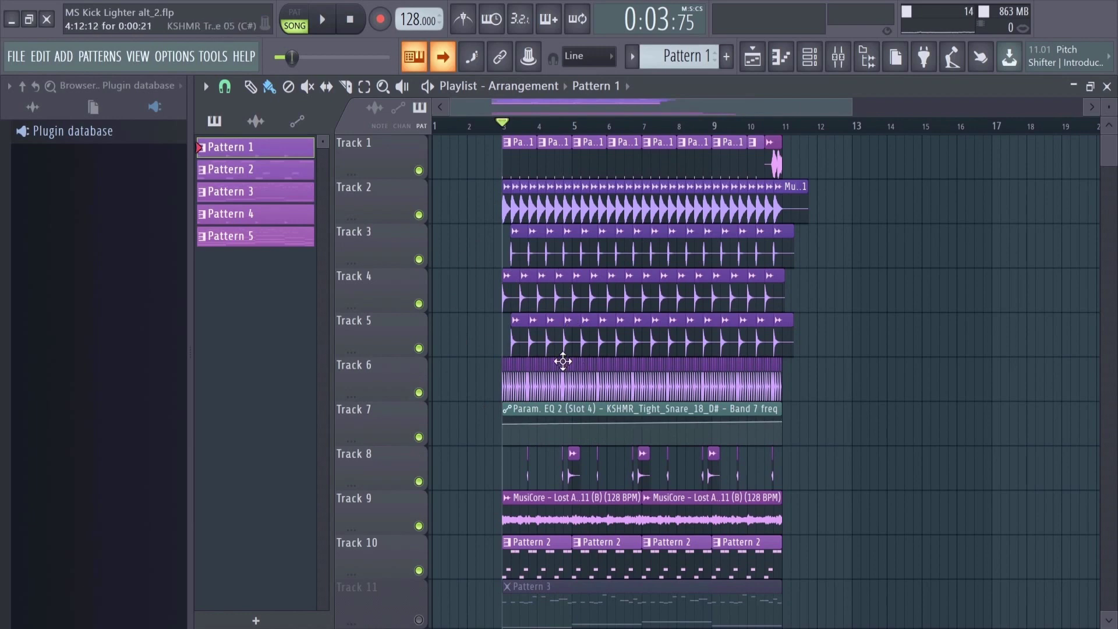
pyautogui.scroll(2, 503, 324)
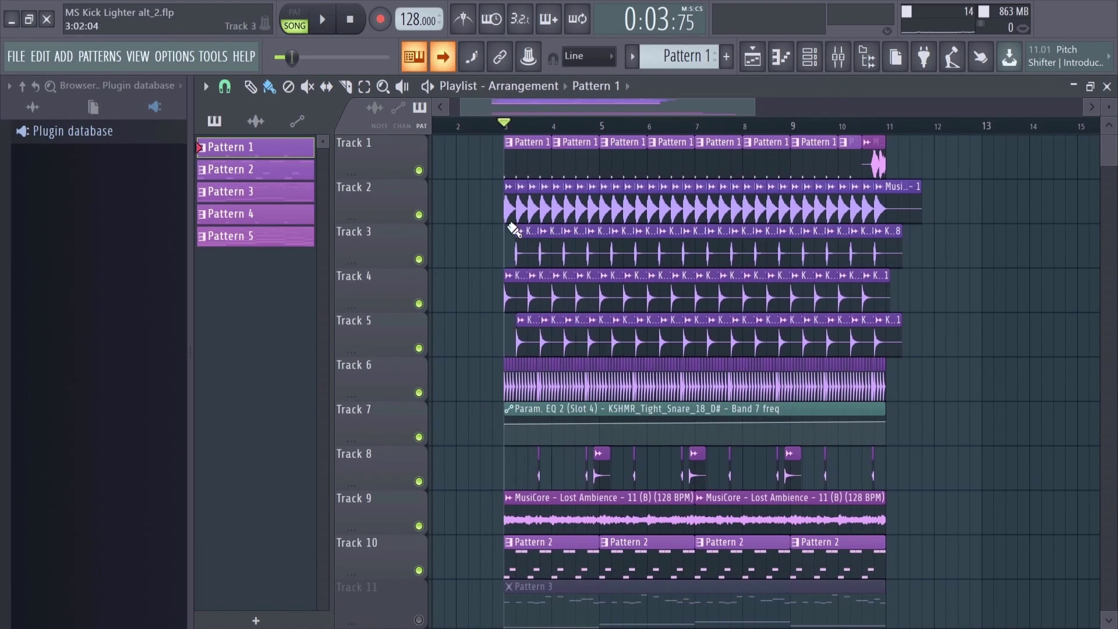
pyautogui.moveTo(546, 107); pyautogui.dragTo(523, 107)
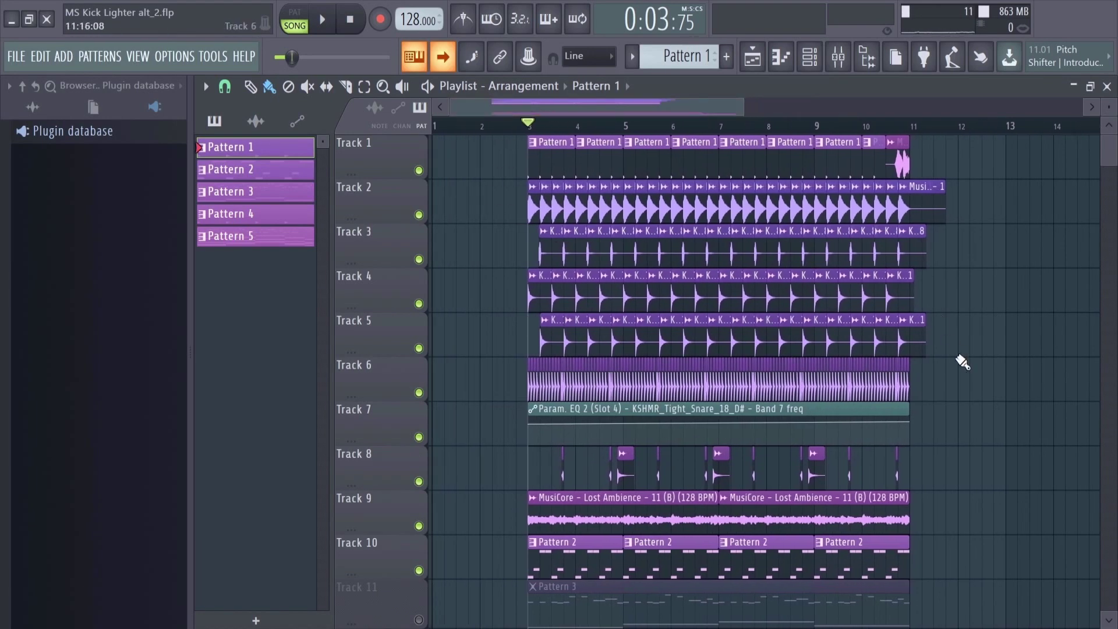
pyautogui.scroll(-1, 966, 408)
pyautogui.scroll(1, 967, 426)
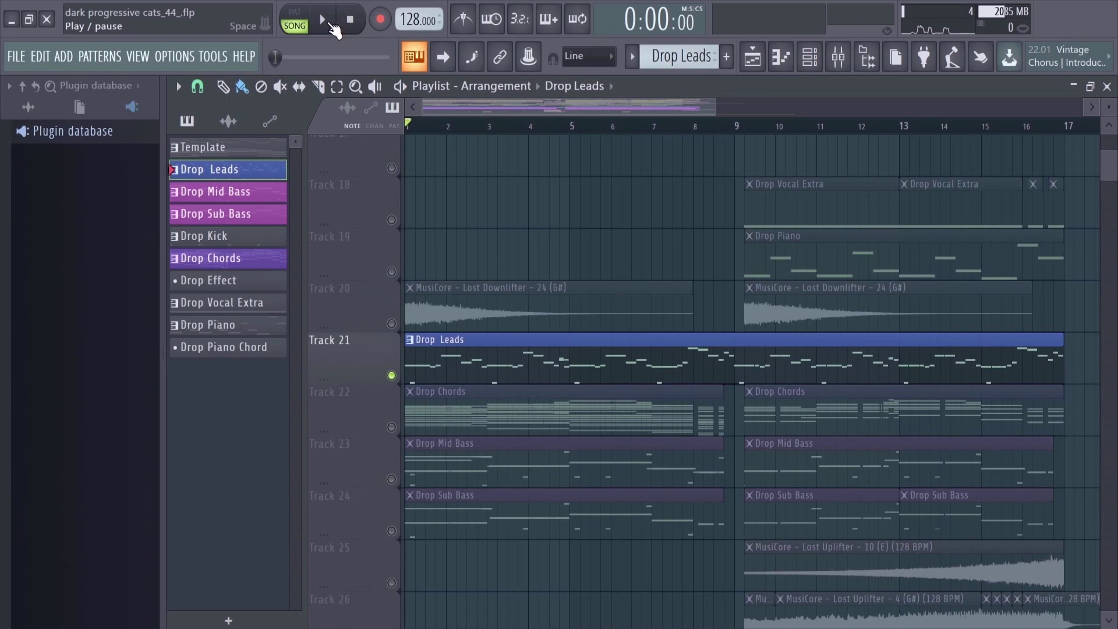
# - Play the soloed Drop Leads clip and unmute playlist Tracks 27 to 31 during playback, then stop the song
pyautogui.click(329, 23)
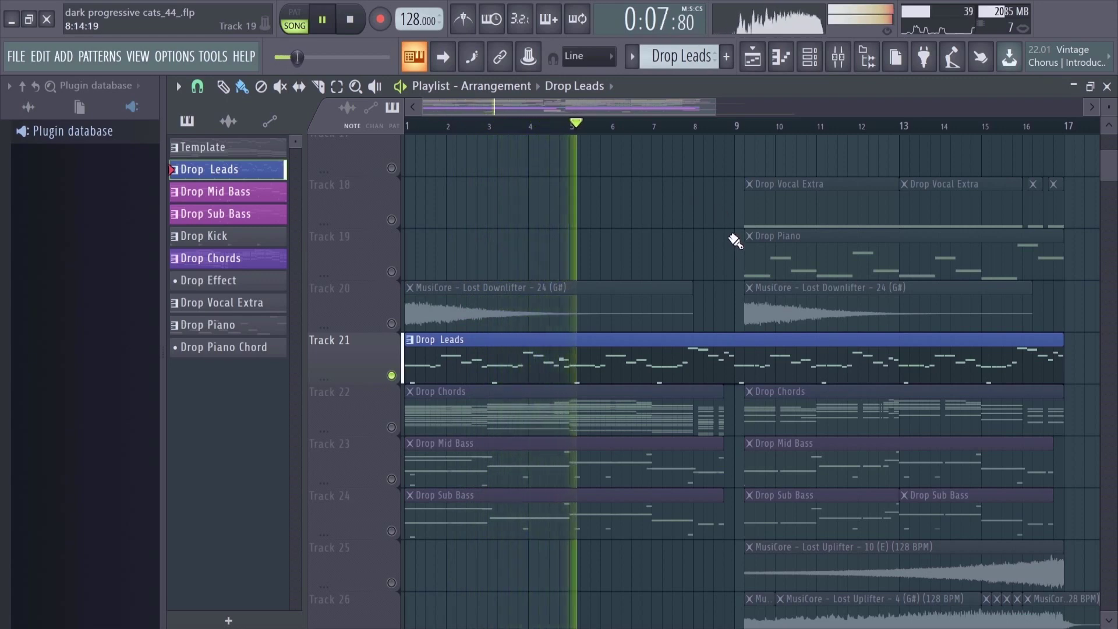
pyautogui.scroll(-6, 733, 240)
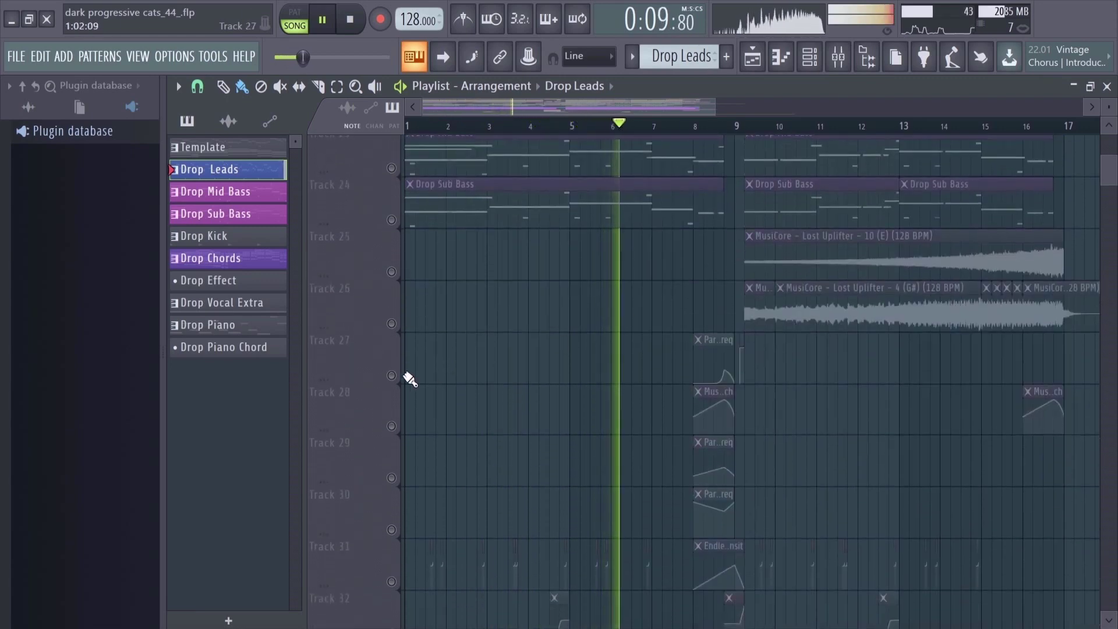
pyautogui.moveTo(410, 380)
pyautogui.mouseDown()
pyautogui.moveTo(392, 430)
pyautogui.moveTo(405, 591)
pyautogui.mouseUp()
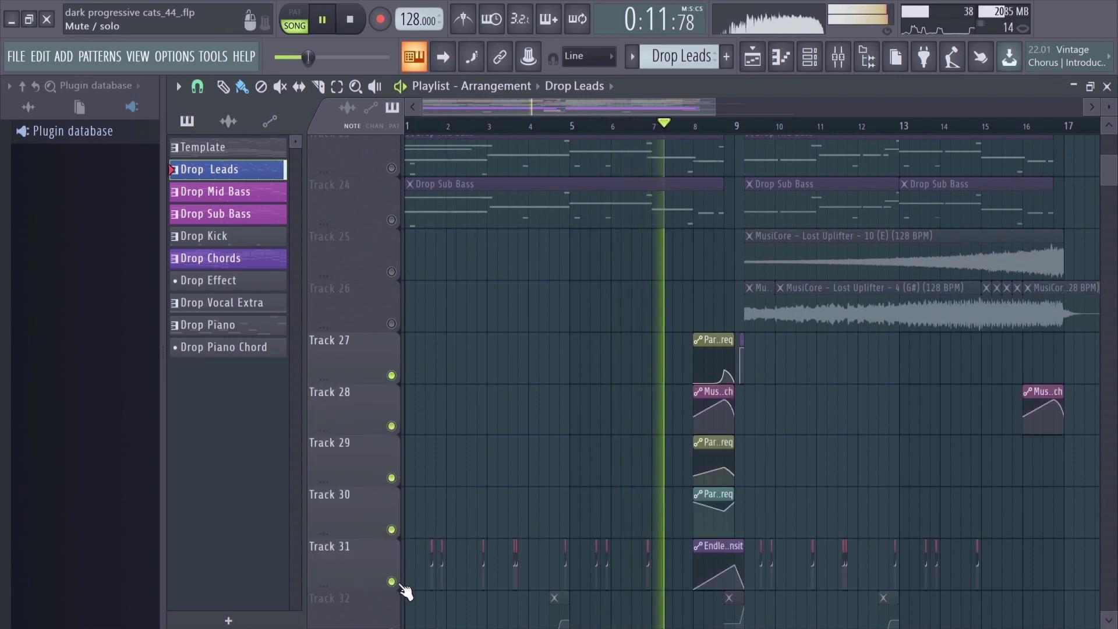
pyautogui.scroll(6, 775, 408)
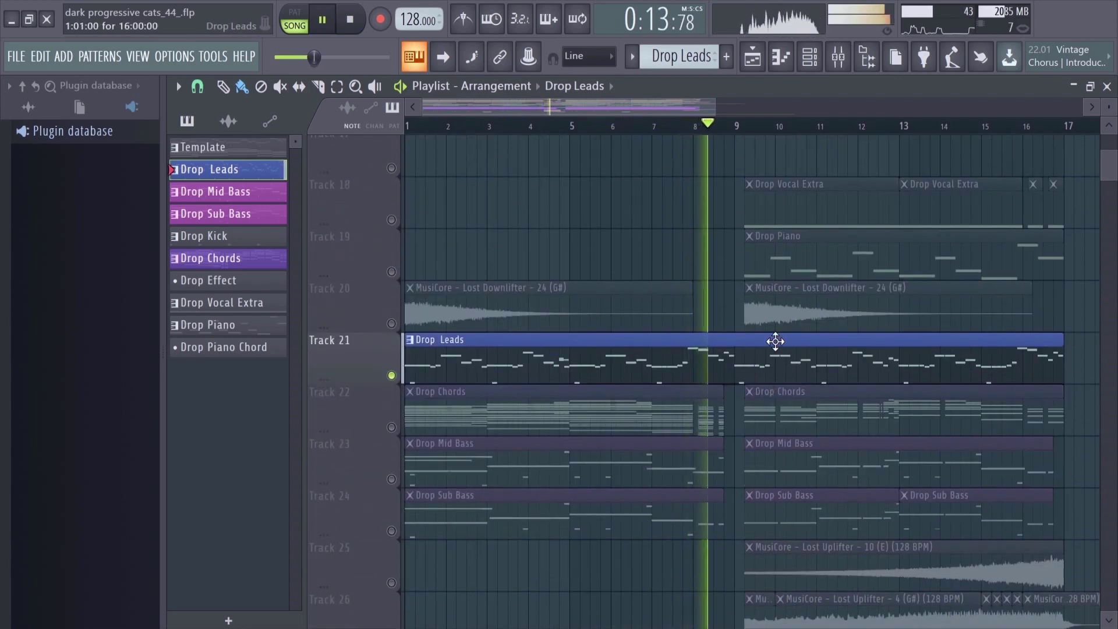
pyautogui.press('space')
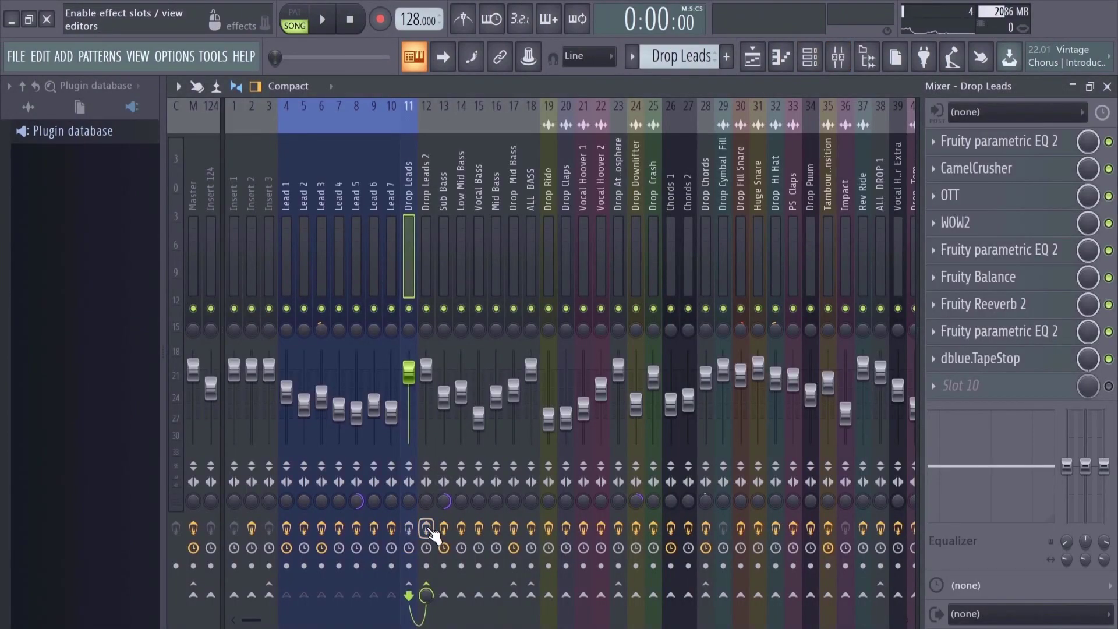
# - Listen to the lead channels Lead 1 to Lead 7 soloed one after another, then restore all channels and stop playback
pyautogui.click(1107, 88)
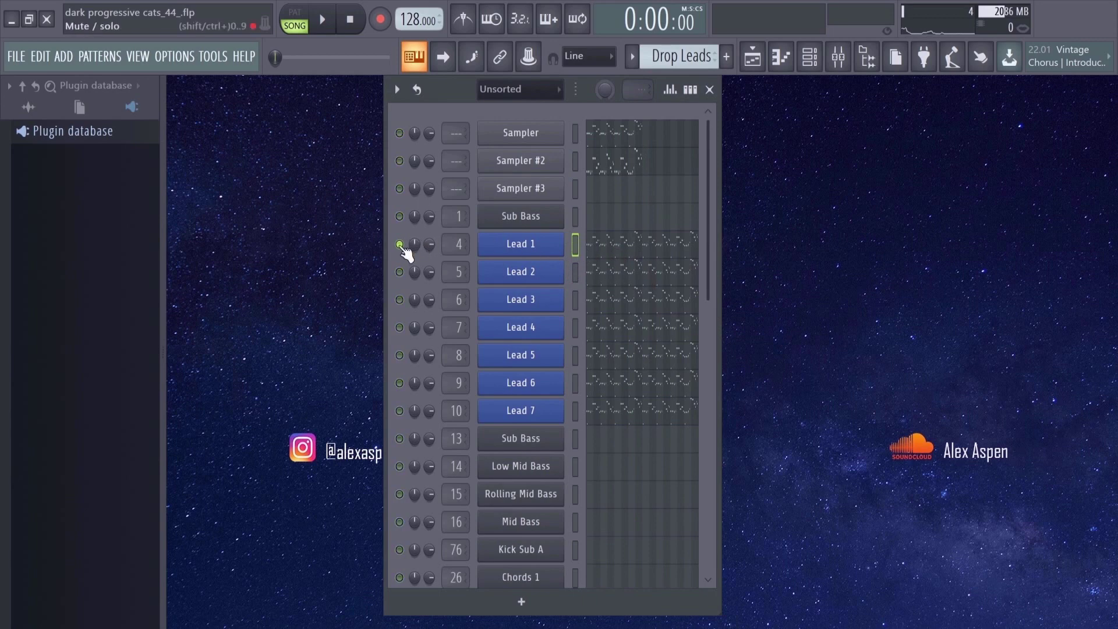
pyautogui.press('space')
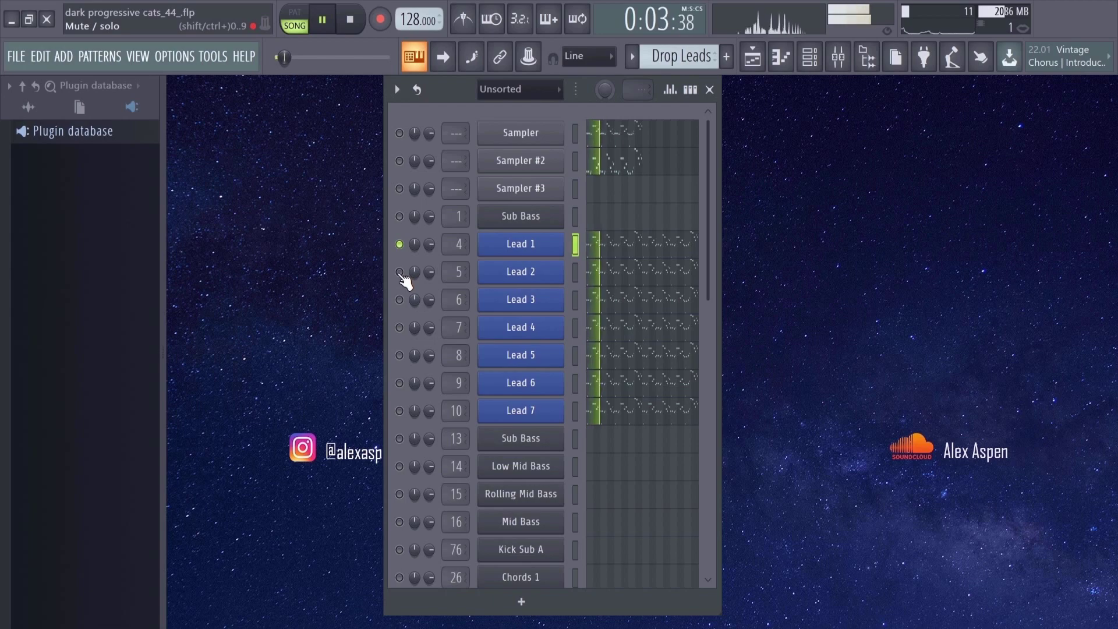
pyautogui.click(400, 272)
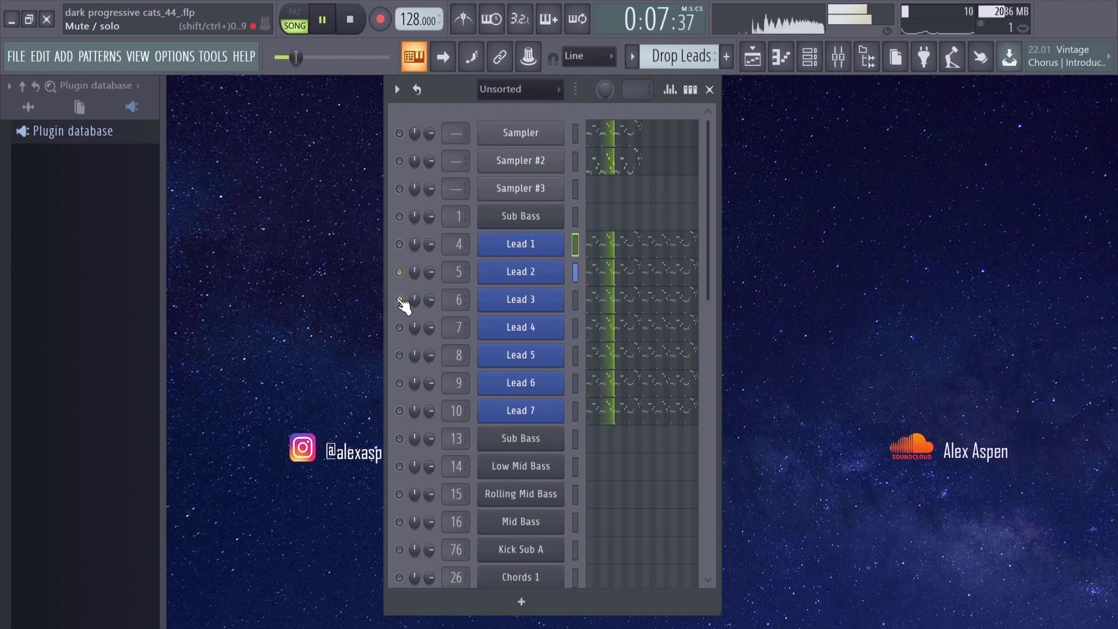
pyautogui.rightClick(400, 300)
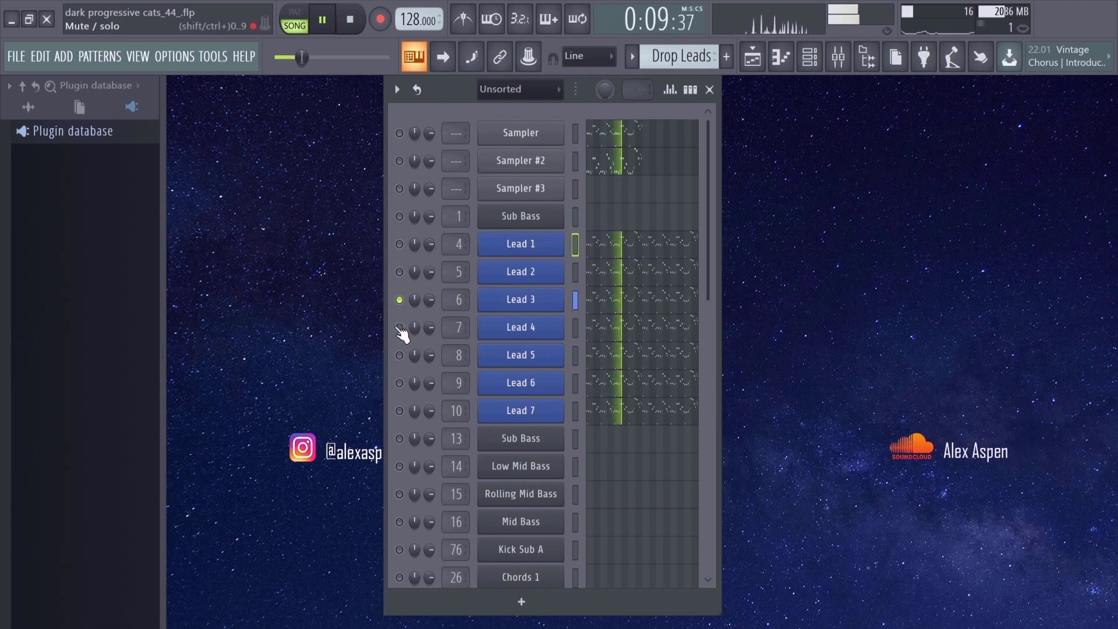
pyautogui.rightClick(400, 328)
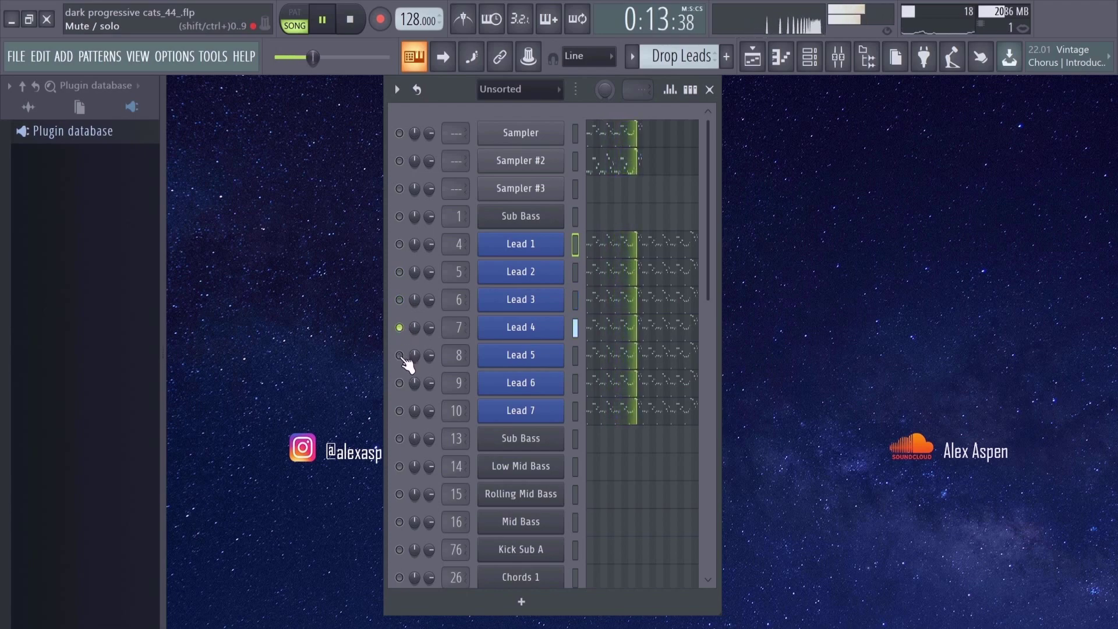
pyautogui.rightClick(400, 356)
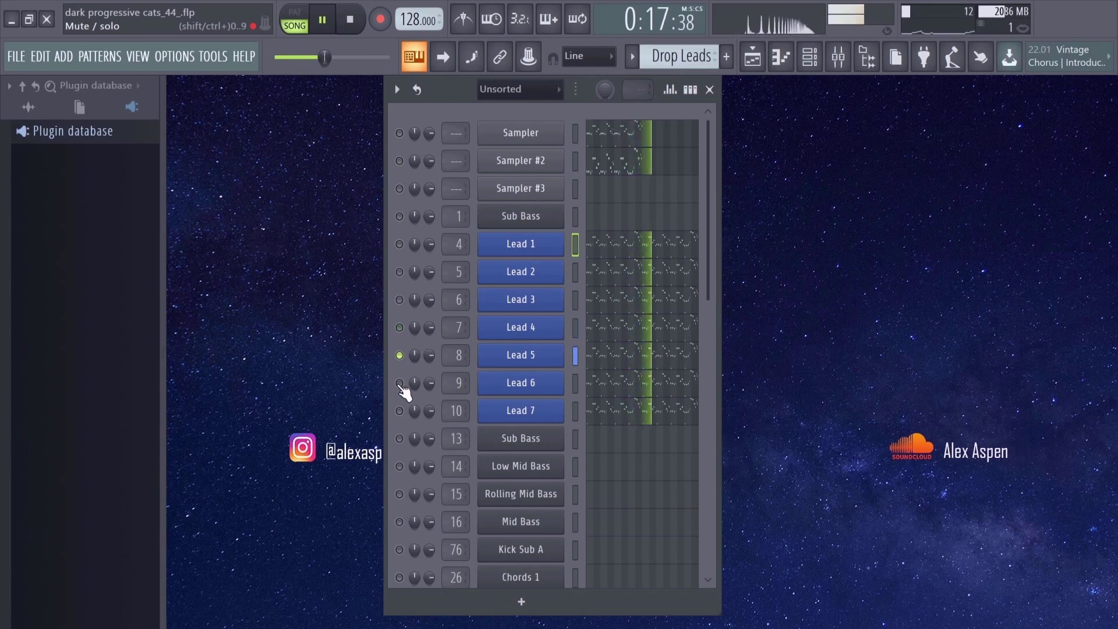
pyautogui.rightClick(400, 383)
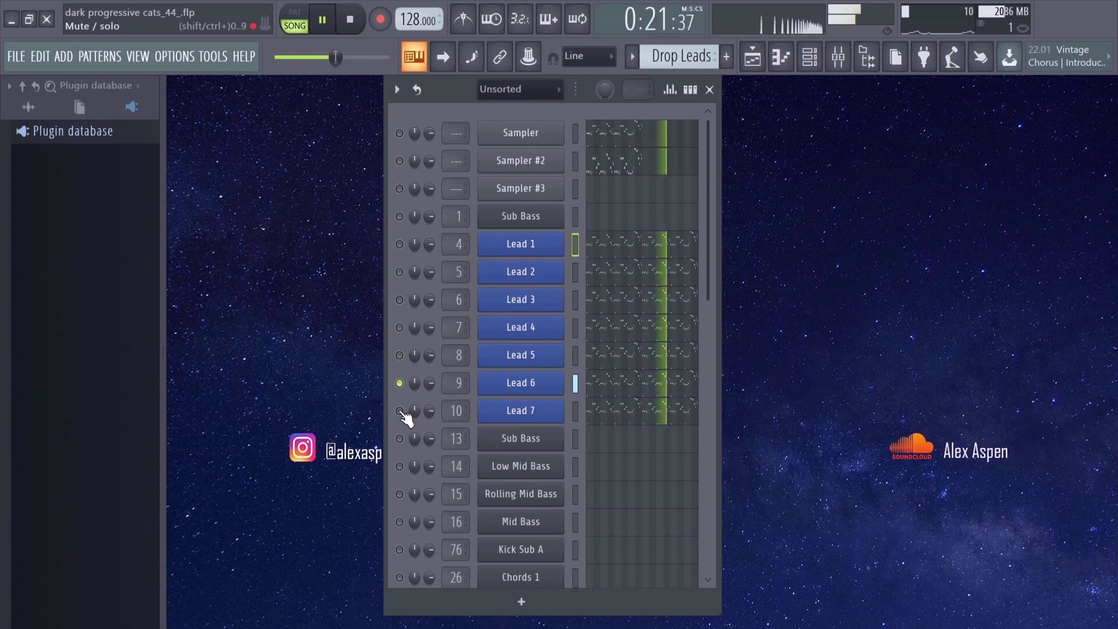
pyautogui.rightClick(400, 411)
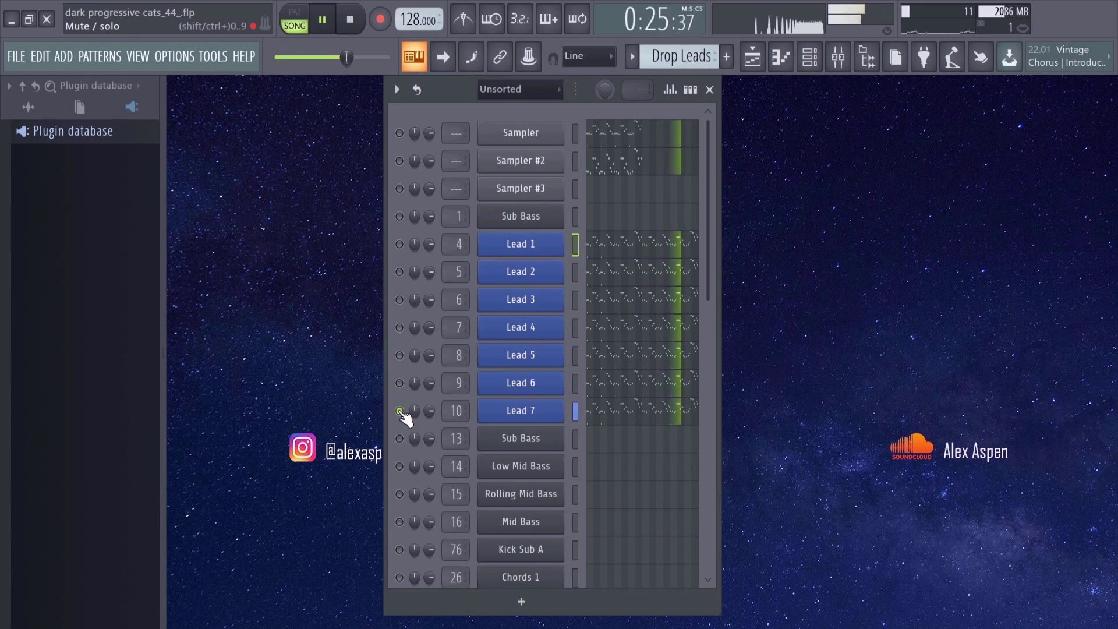
pyautogui.rightClick(400, 411)
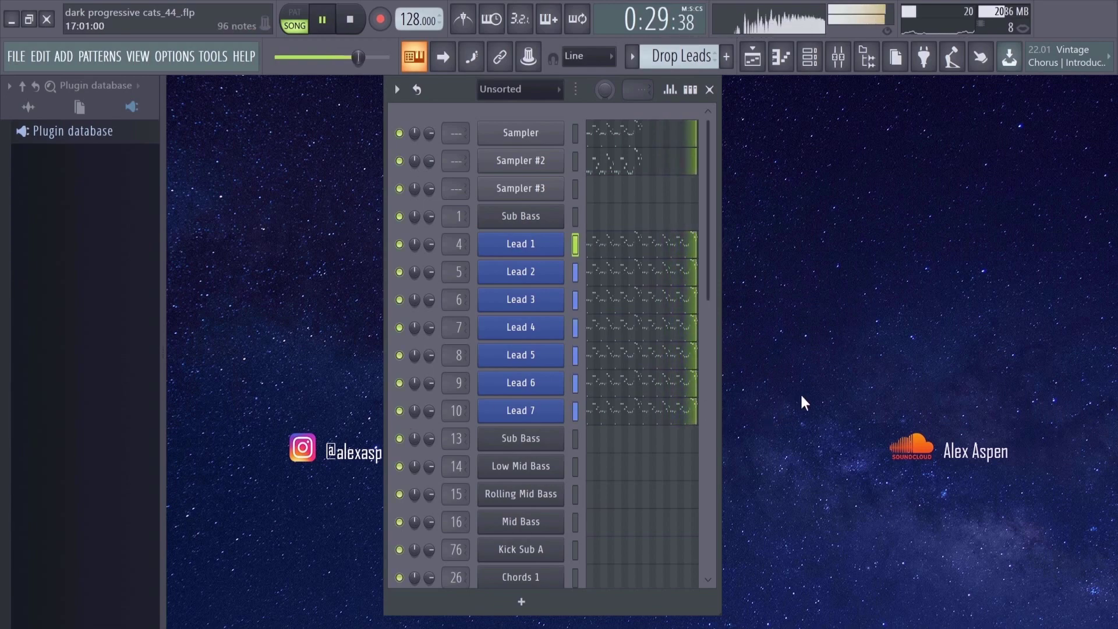
pyautogui.press('space')
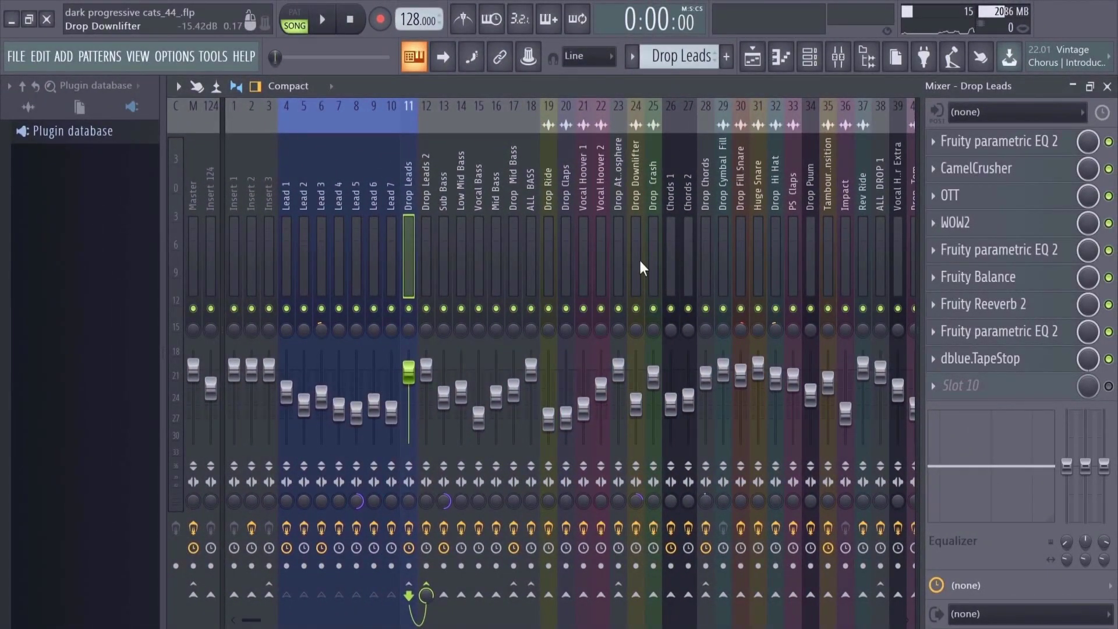
# - Examine the Fruity parametric EQ 2 curves on the Lead 1 and Lead 3 mixer tracks
pyautogui.click(288, 249)
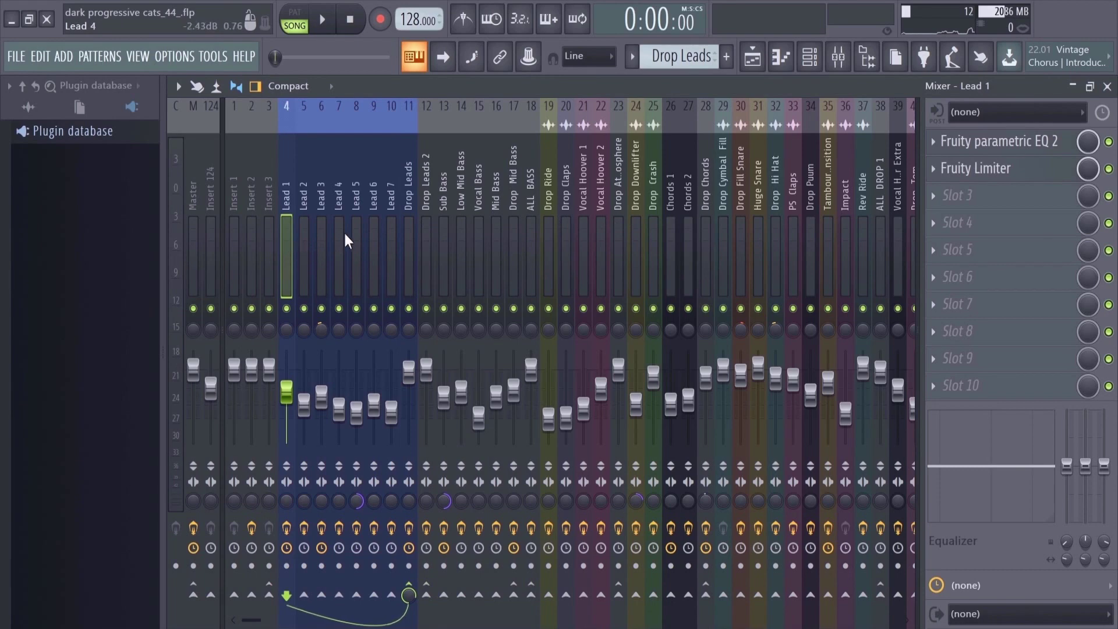
pyautogui.press('Right')
pyautogui.click(999, 141)
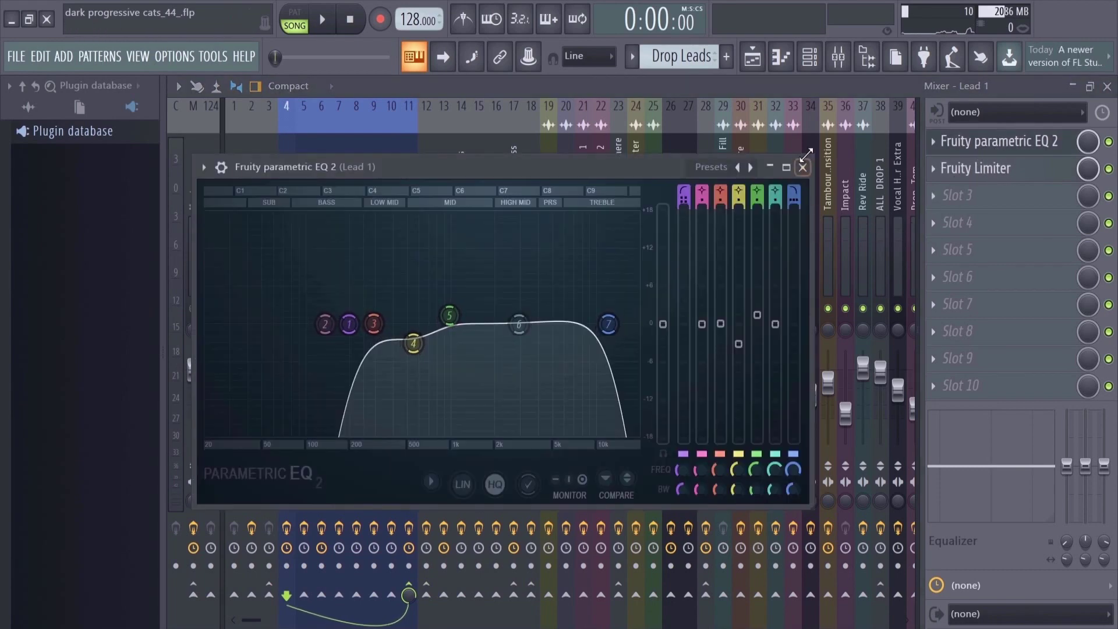
pyautogui.click(825, 191)
pyautogui.press('Right')
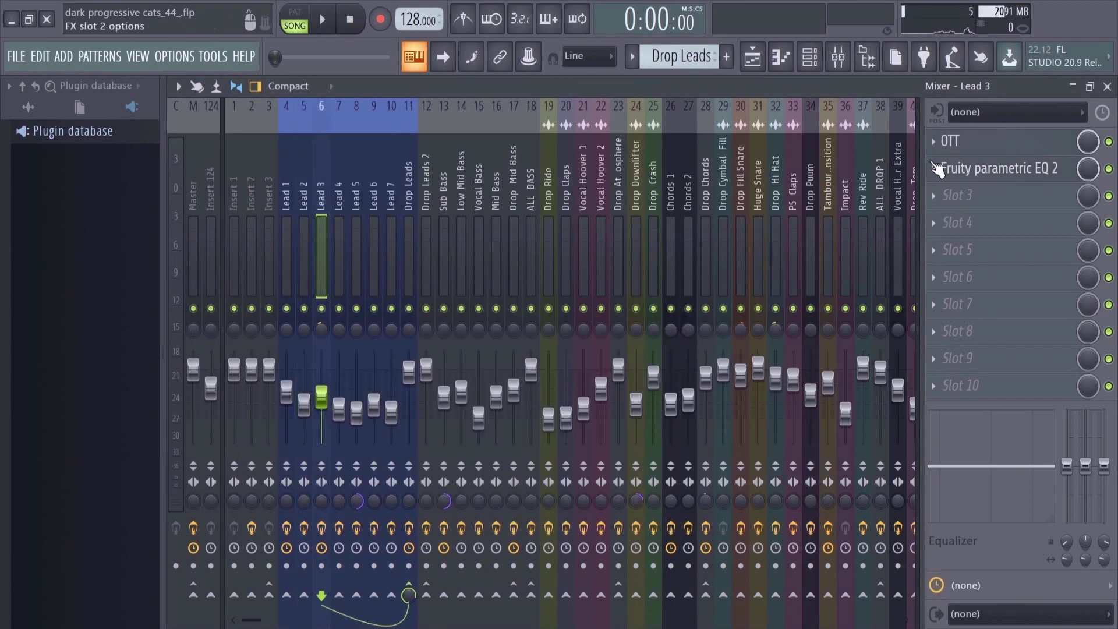
pyautogui.click(990, 168)
pyautogui.click(871, 240)
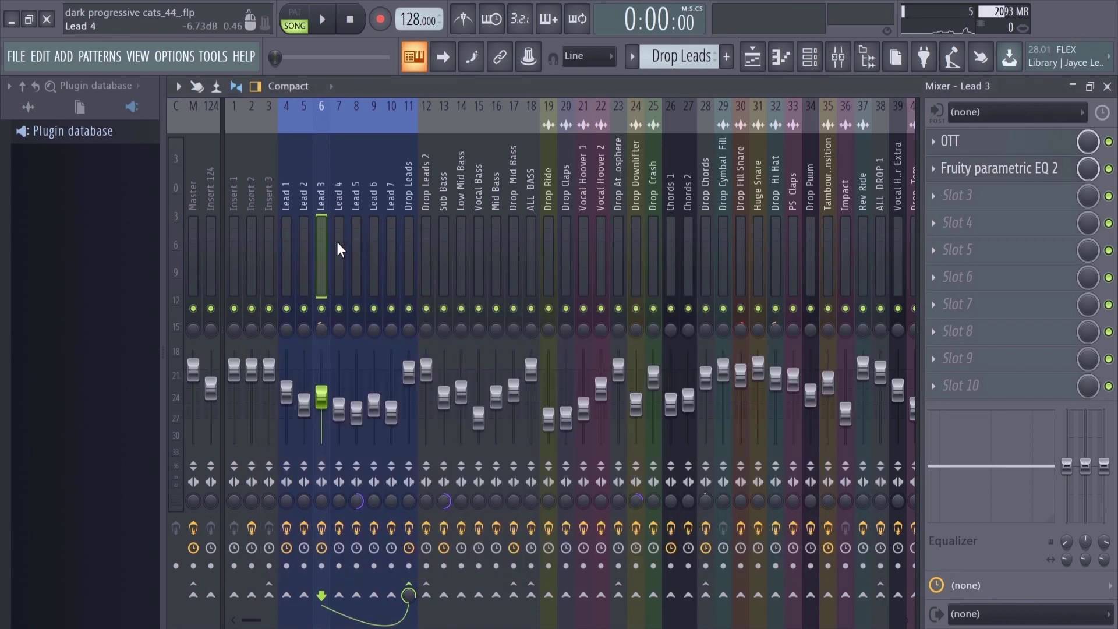
# - Examine the Fruity parametric EQ 2 curves on the Lead 4 and Lead 5 mixer tracks
pyautogui.click(337, 239)
pyautogui.click(999, 142)
pyautogui.click(780, 143)
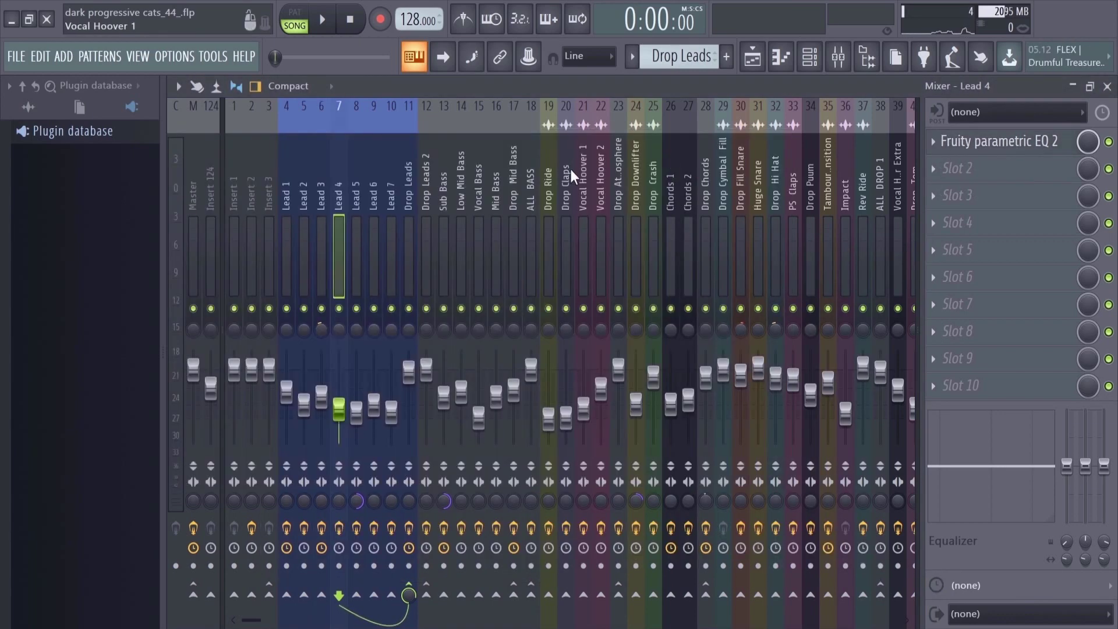
pyautogui.click(357, 244)
pyautogui.click(982, 154)
pyautogui.click(839, 222)
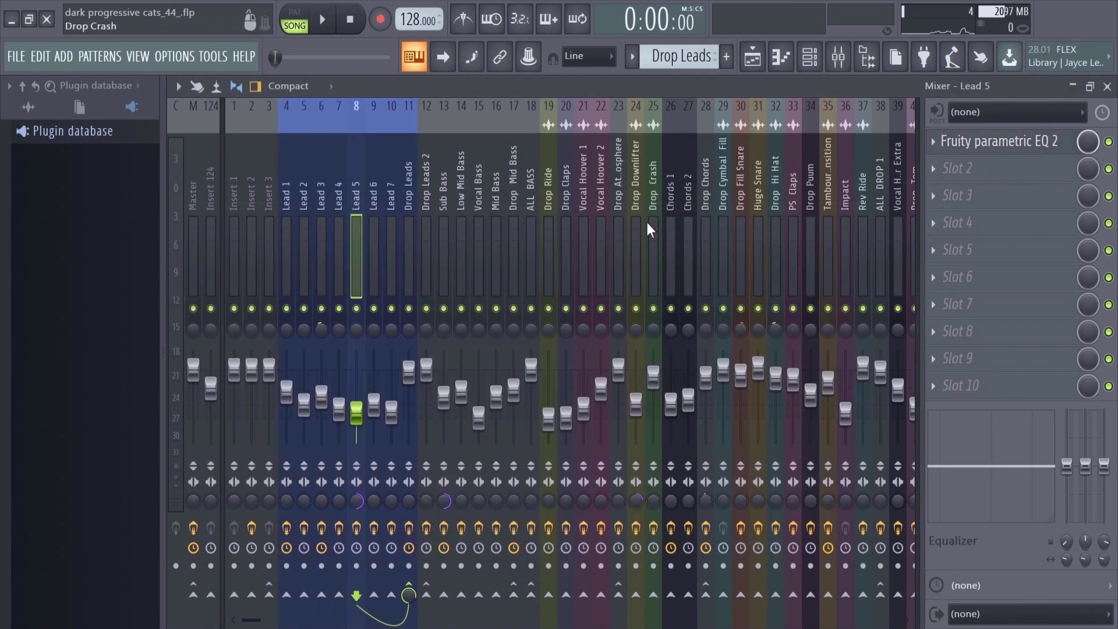
# - Examine the Fruity parametric EQ 2 curves on the Lead 6 and Lead 7 mixer tracks
pyautogui.click(374, 245)
pyautogui.click(991, 142)
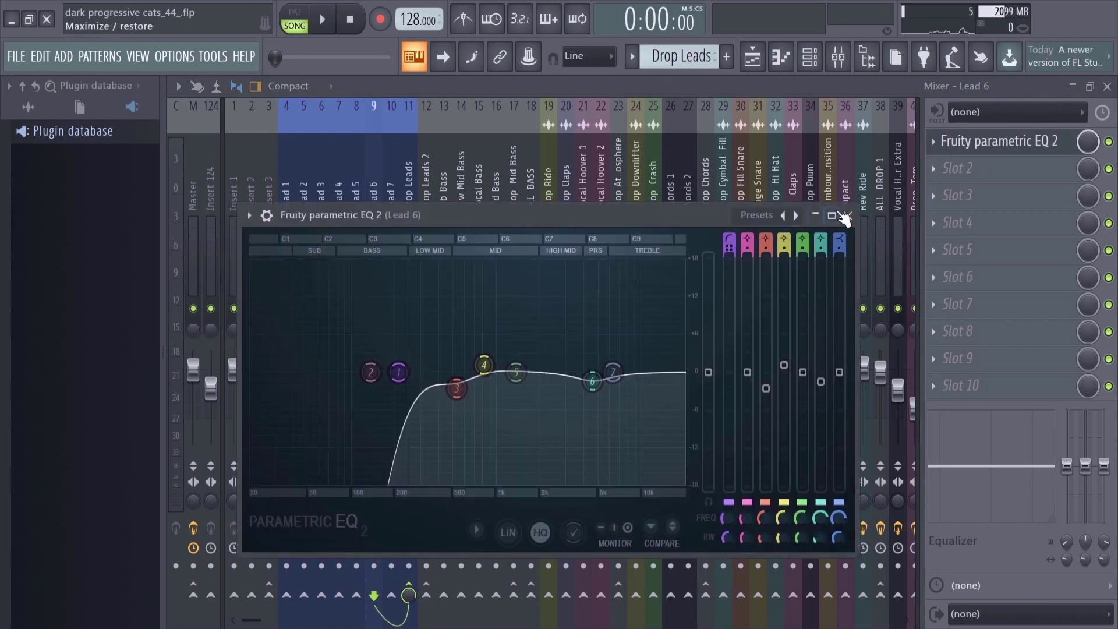
pyautogui.click(839, 219)
pyautogui.click(392, 236)
pyautogui.click(958, 143)
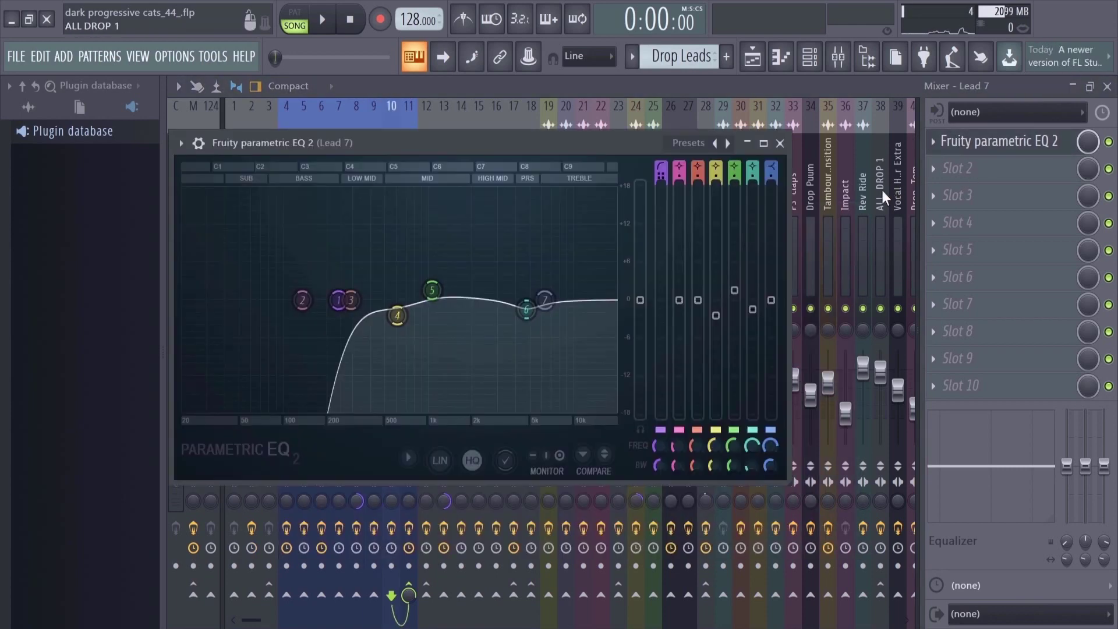
pyautogui.click(780, 142)
# - Select the Drop Leads mixer track and check the bands of the first Fruity parametric EQ 2 in its effect chain
pyautogui.moveTo(291, 241); pyautogui.dragTo(336, 264)
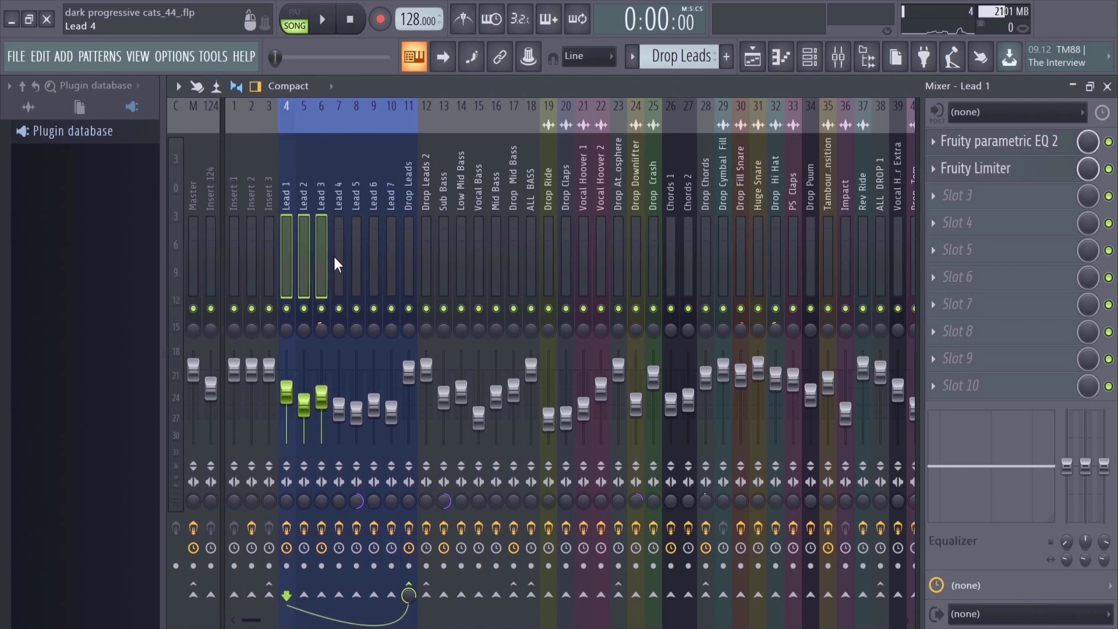
pyautogui.click(404, 408)
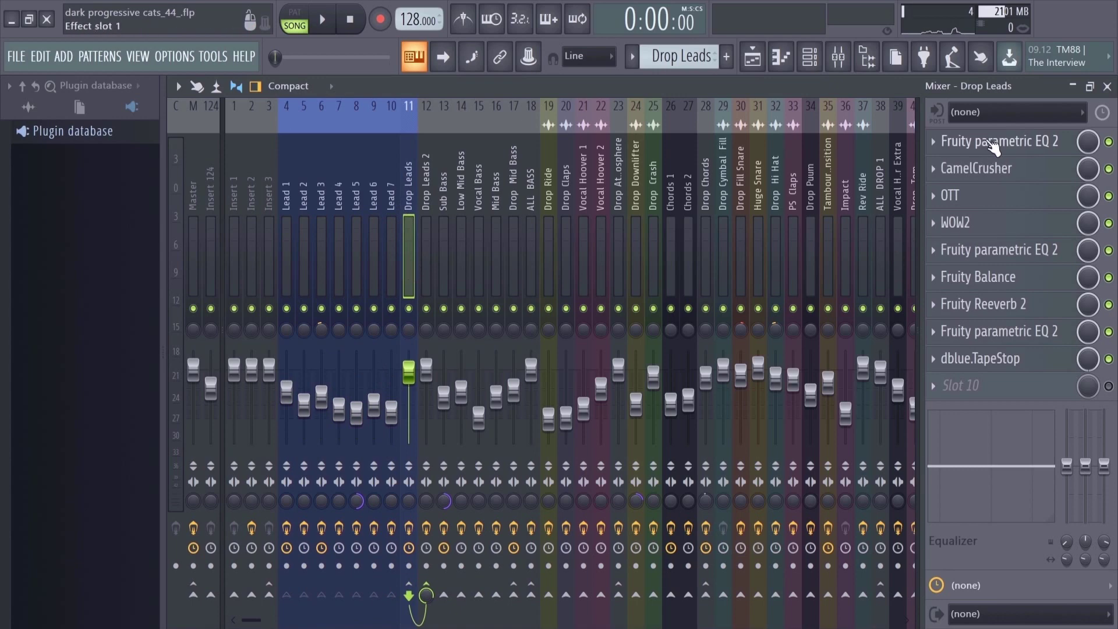
pyautogui.click(990, 142)
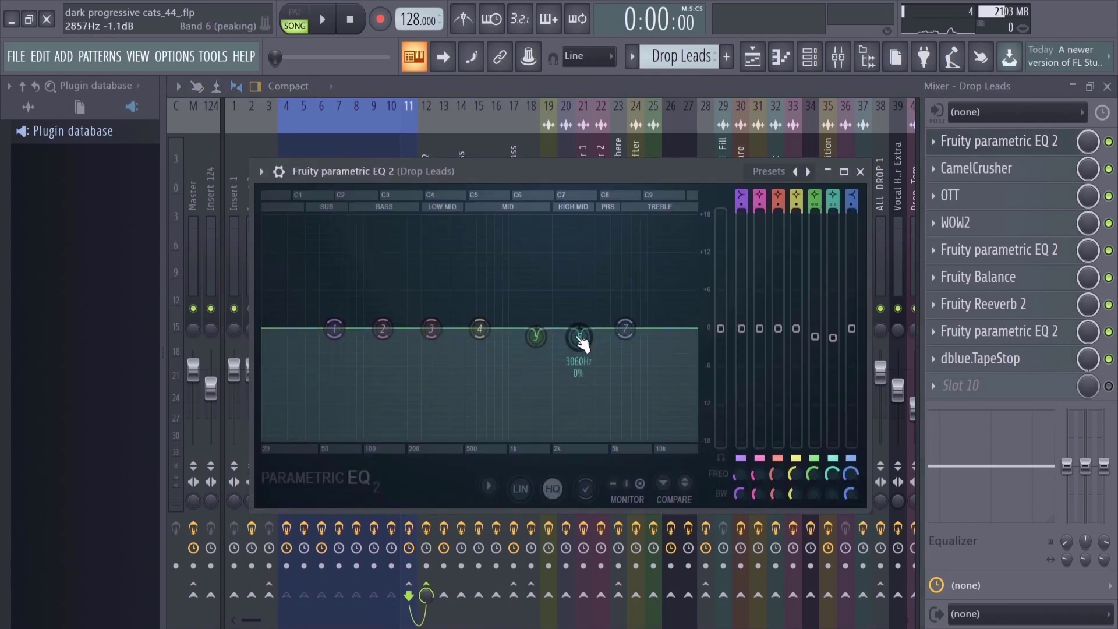
pyautogui.press('Escape')
# - Review the CamelCrusher, OTT and WOW2 effect settings on the Drop Leads mixer track
pyautogui.moveTo(505, 200); pyautogui.dragTo(536, 184)
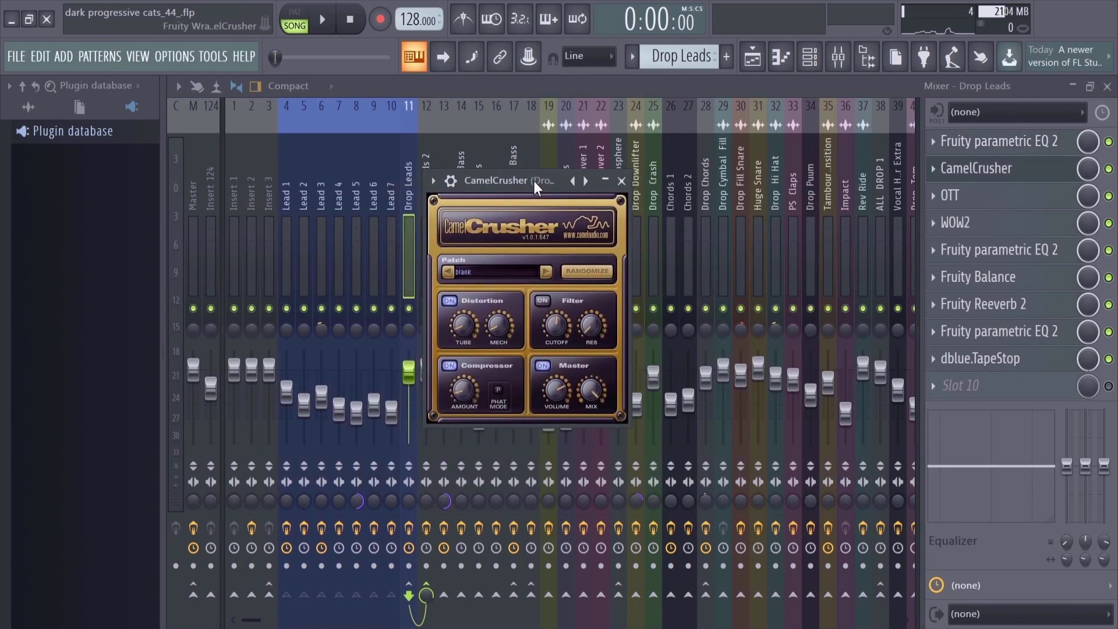
pyautogui.press('Escape')
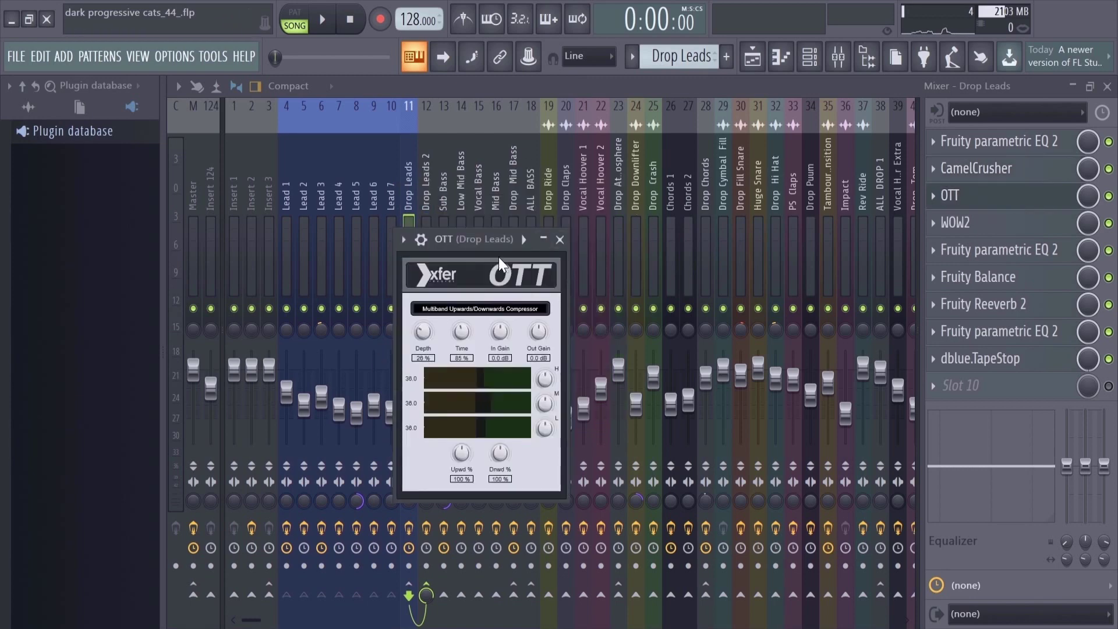
pyautogui.moveTo(541, 196); pyautogui.dragTo(524, 159)
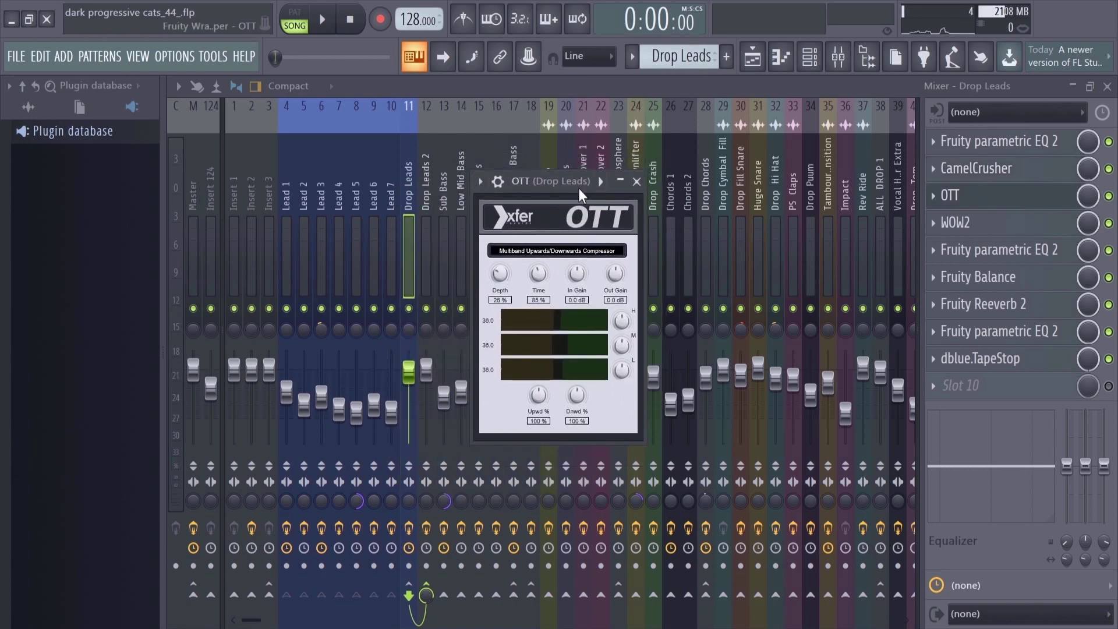
pyautogui.click(973, 225)
pyautogui.moveTo(581, 111); pyautogui.dragTo(565, 132)
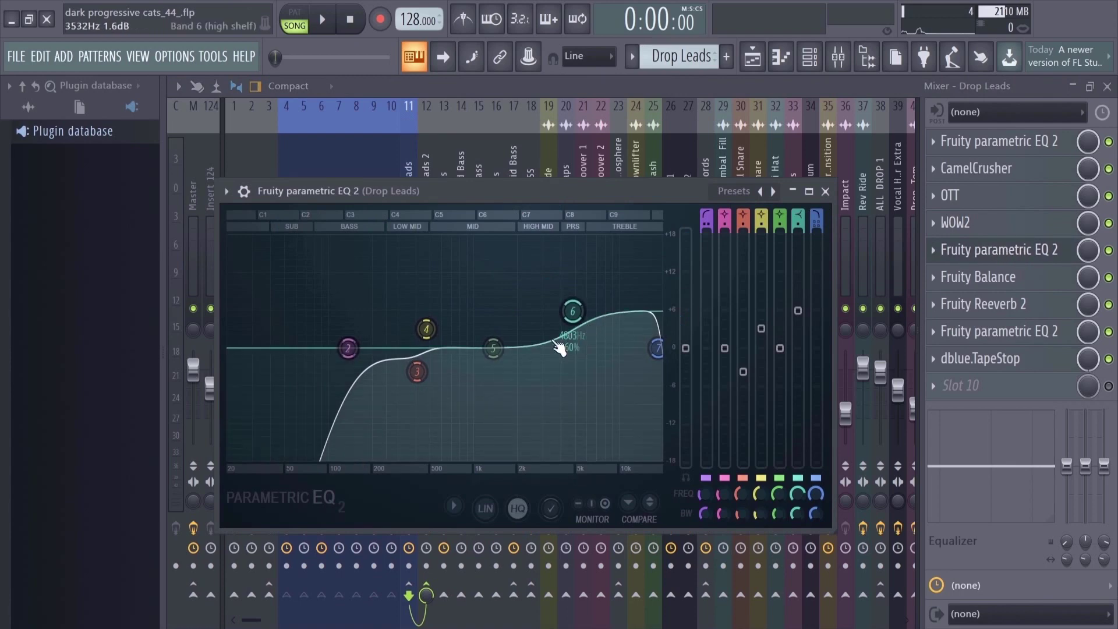
# - Examine the Fruity Reeverb 2 settings on the Drop Leads mixer track and look over the effect chain of Drop Leads 2
pyautogui.click(830, 193)
pyautogui.click(978, 304)
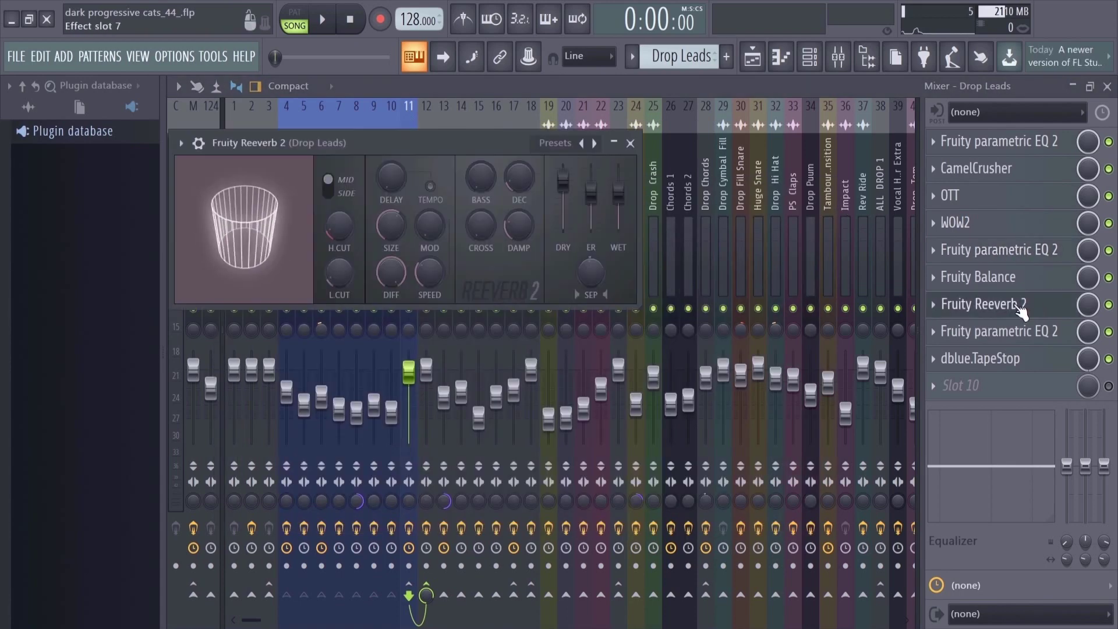
pyautogui.moveTo(411, 142); pyautogui.dragTo(449, 147)
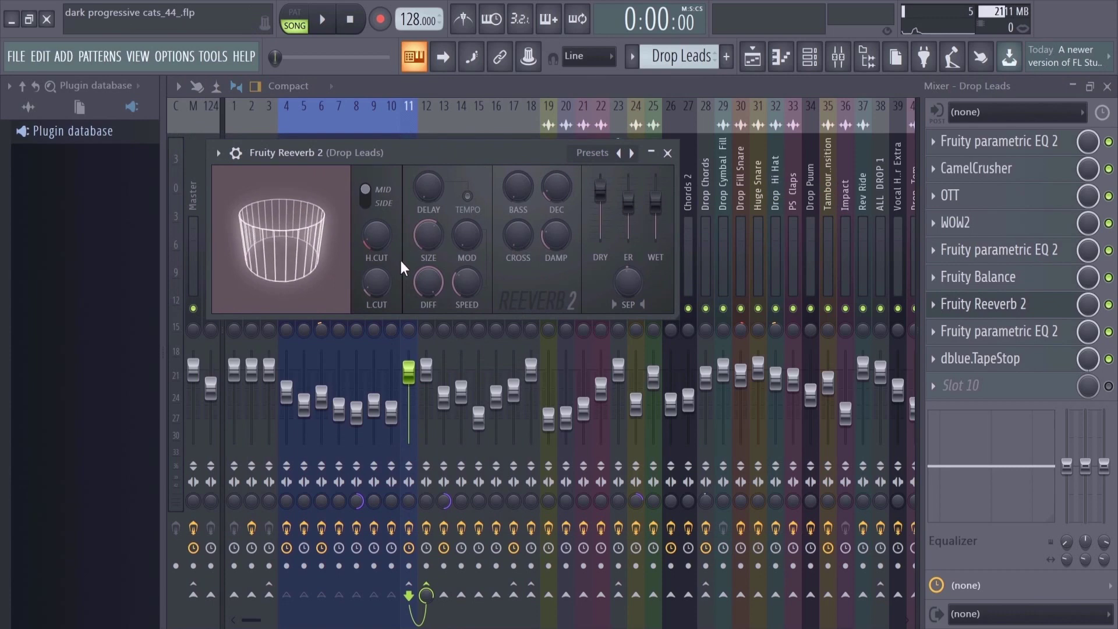
pyautogui.click(668, 154)
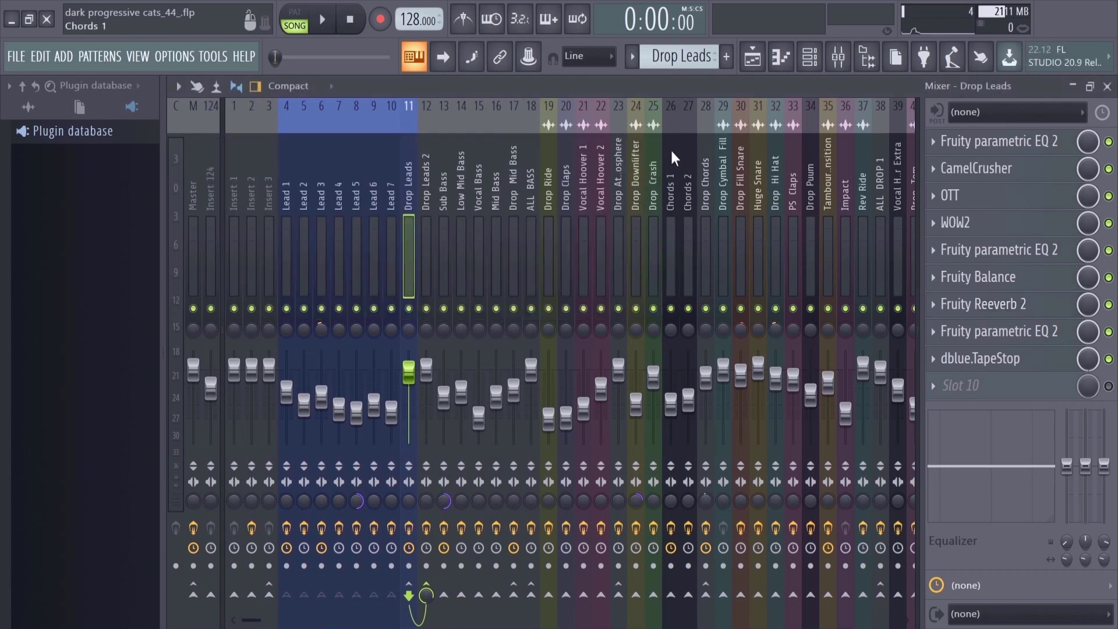
pyautogui.press('Right')
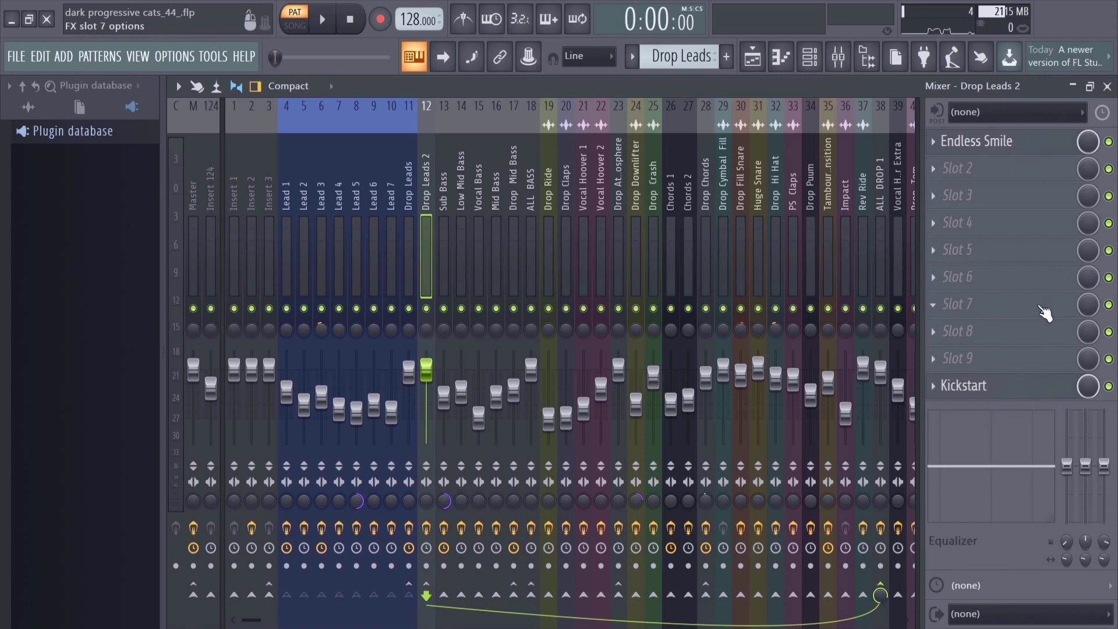
# - Play the leads pattern and compare the Drop Leads track with its whole effect chain bypassed and with the effects re-enabled one by one
pyautogui.press('Left')
pyautogui.press('space')
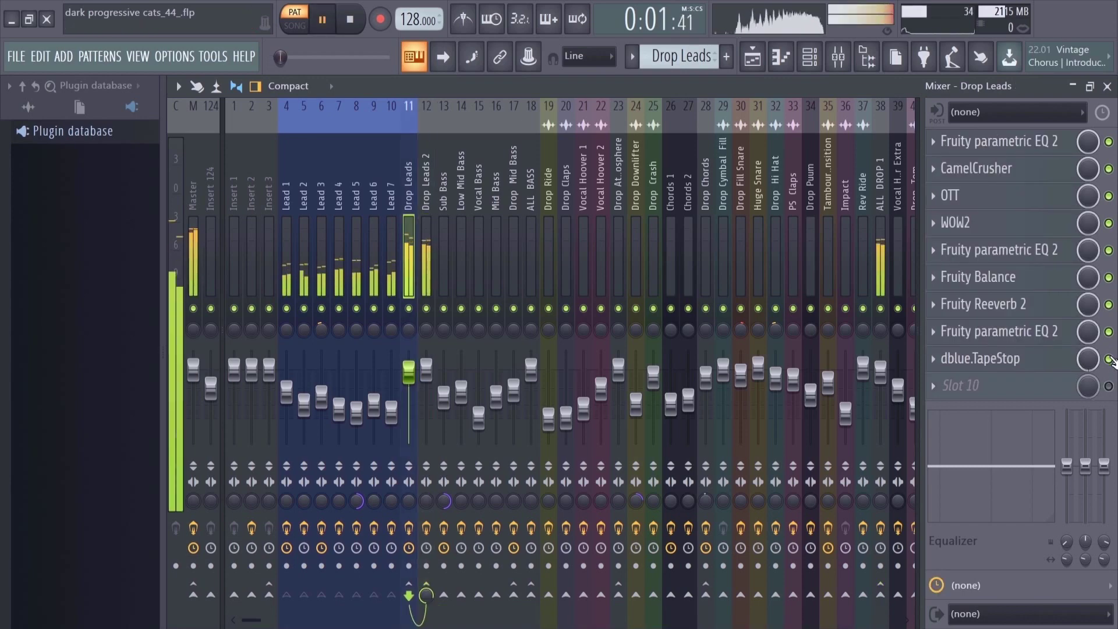
pyautogui.click(1108, 332)
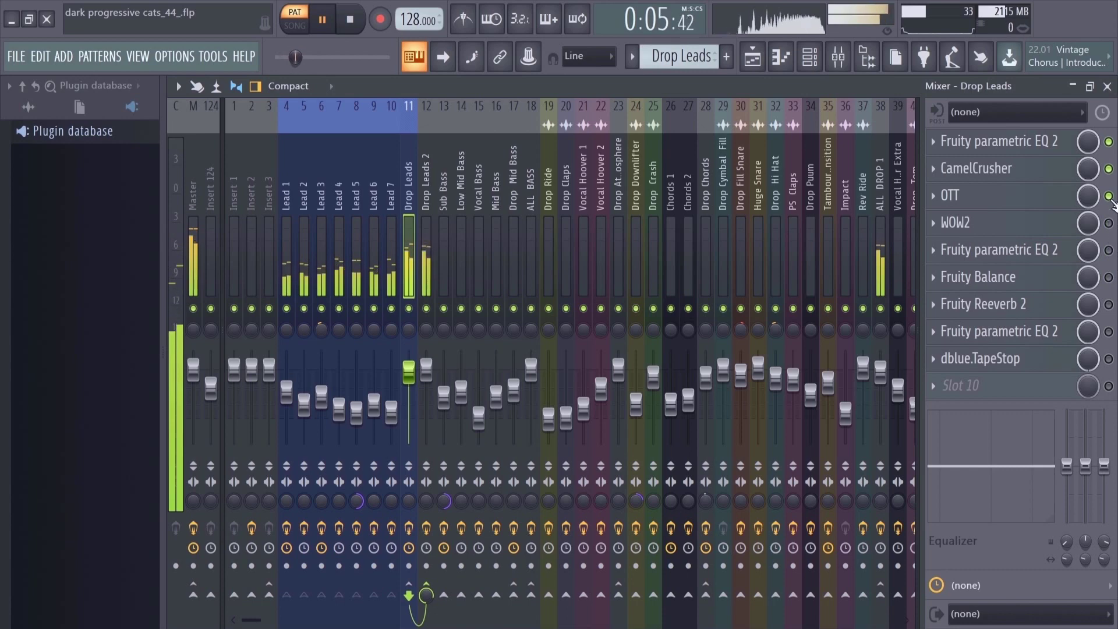
pyautogui.click(1109, 141)
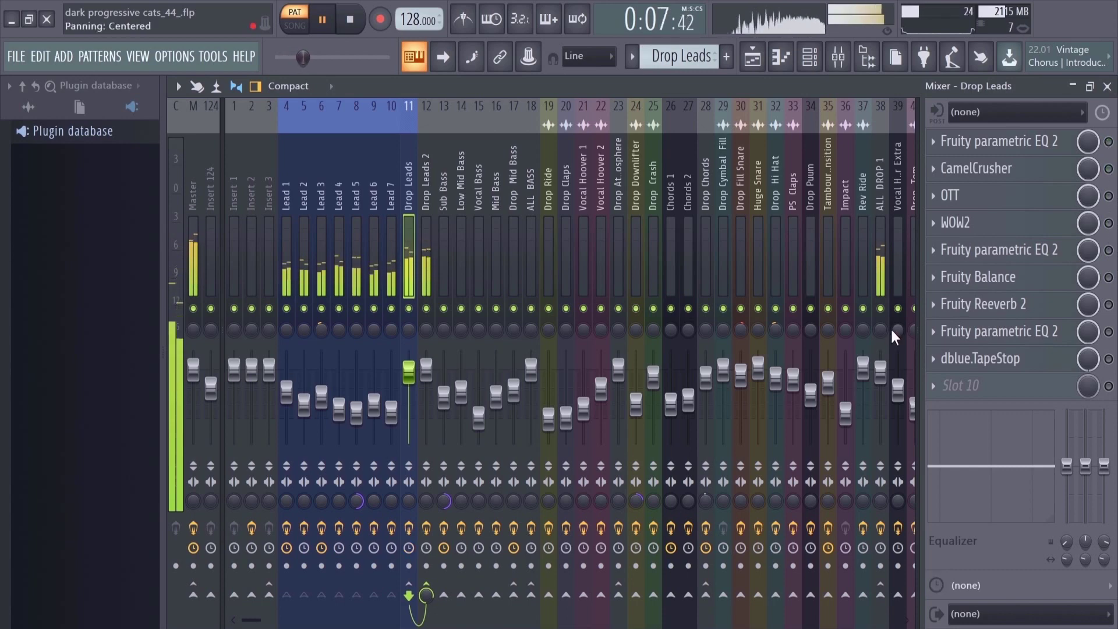
pyautogui.click(1109, 143)
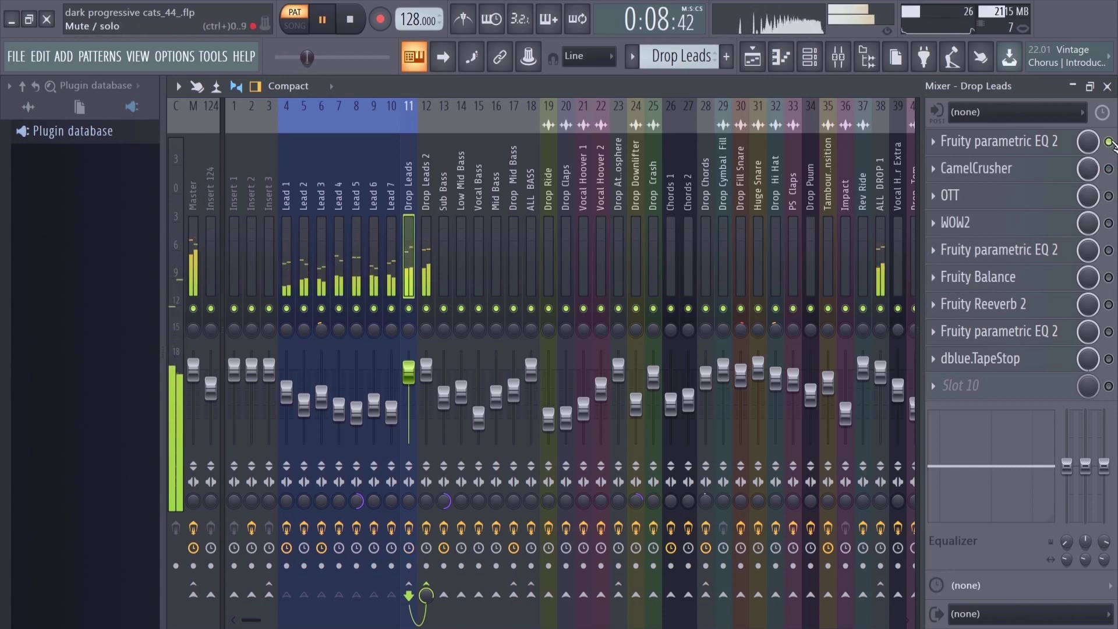
pyautogui.click(1109, 196)
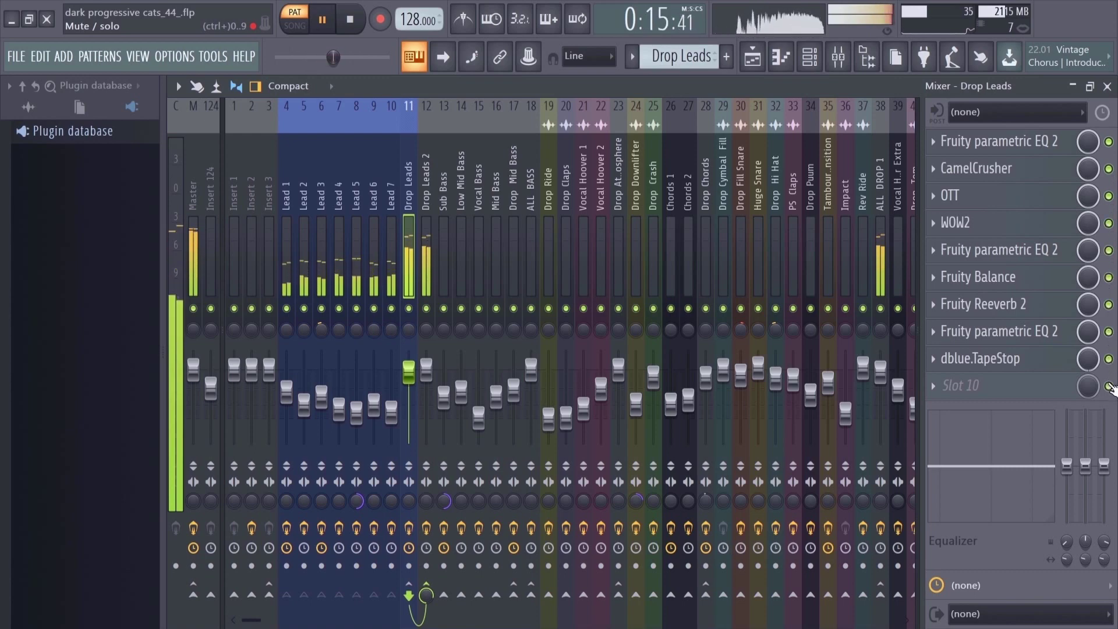
pyautogui.press('space')
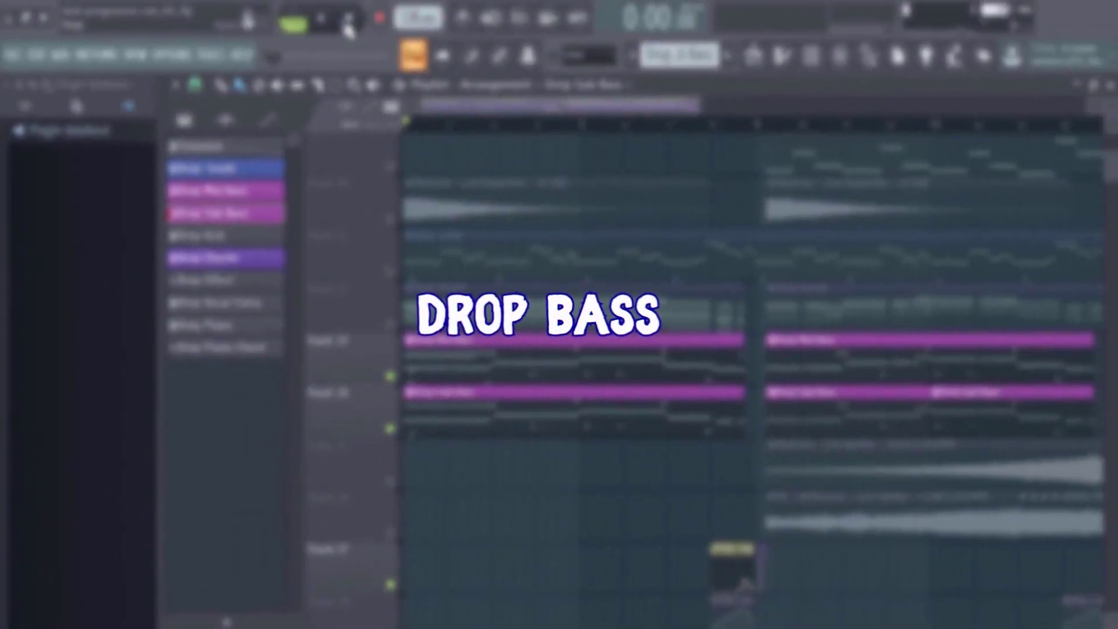
# - Play the drop bass part of the song, then solo the Sub Bass channel and listen to it alone
pyautogui.click(325, 22)
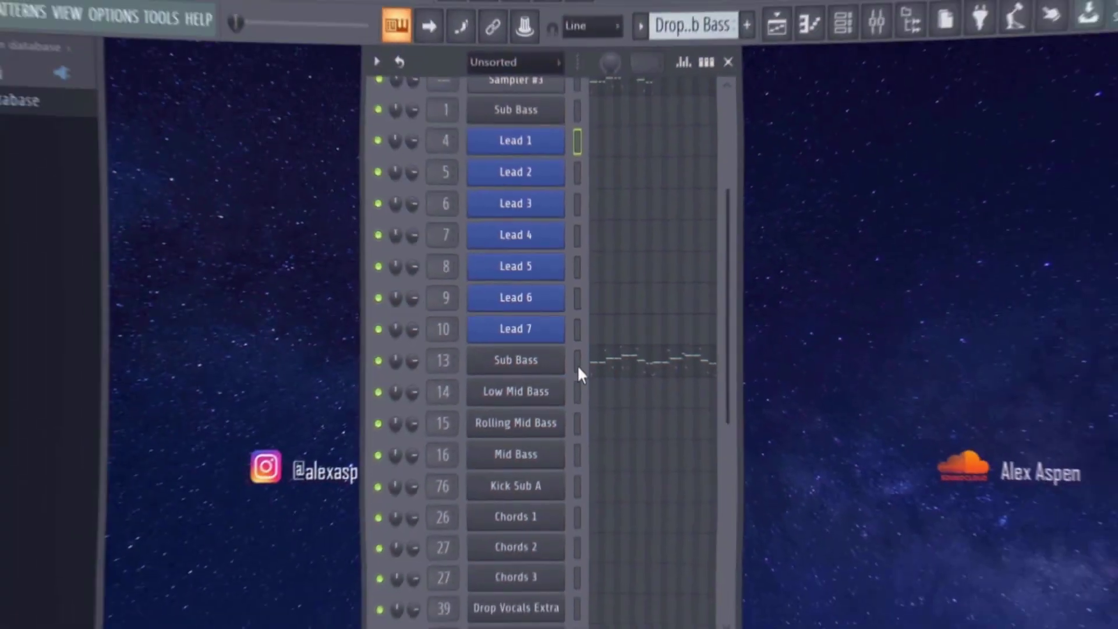
pyautogui.rightClick(399, 356)
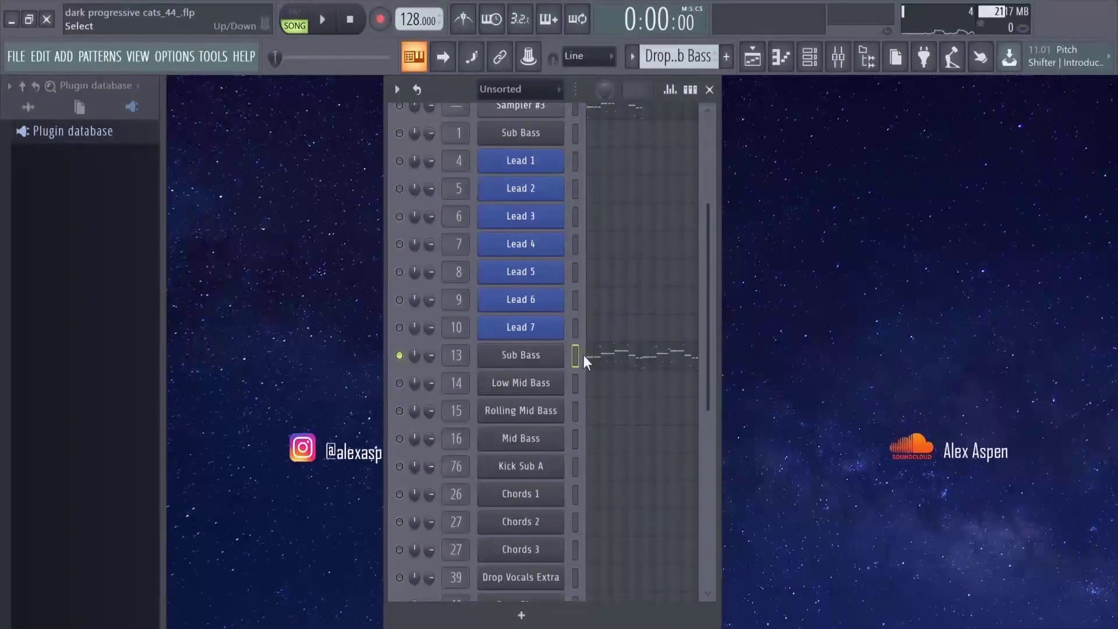
pyautogui.press('space')
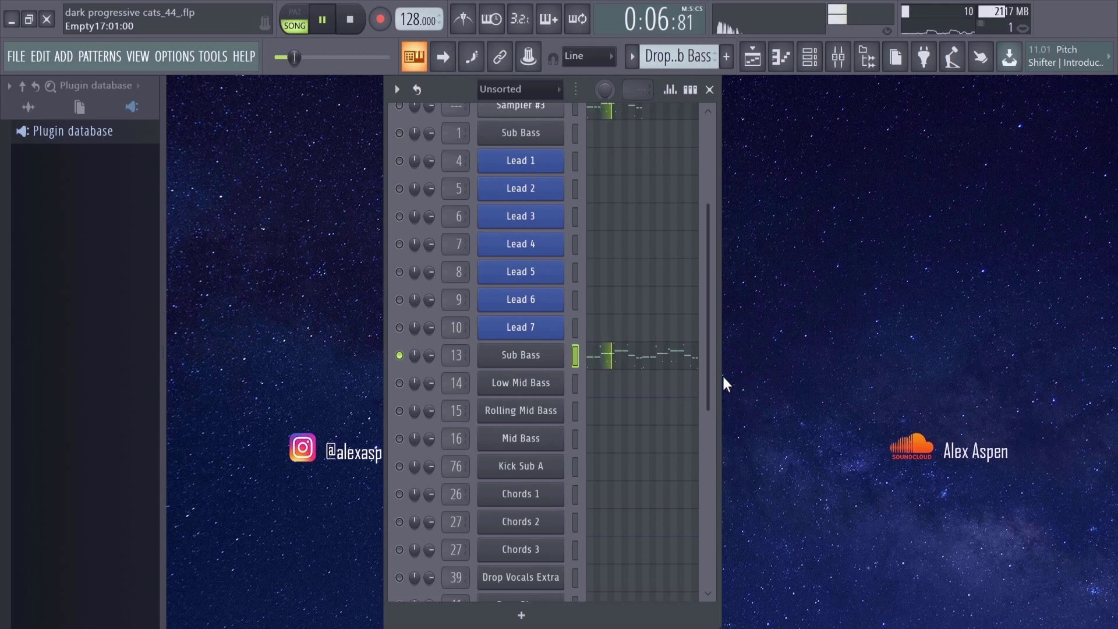
# - Review the Sub Bass notes in the piano roll during playback, and toggle the solo on the Mid Bass channel
pyautogui.click(640, 361)
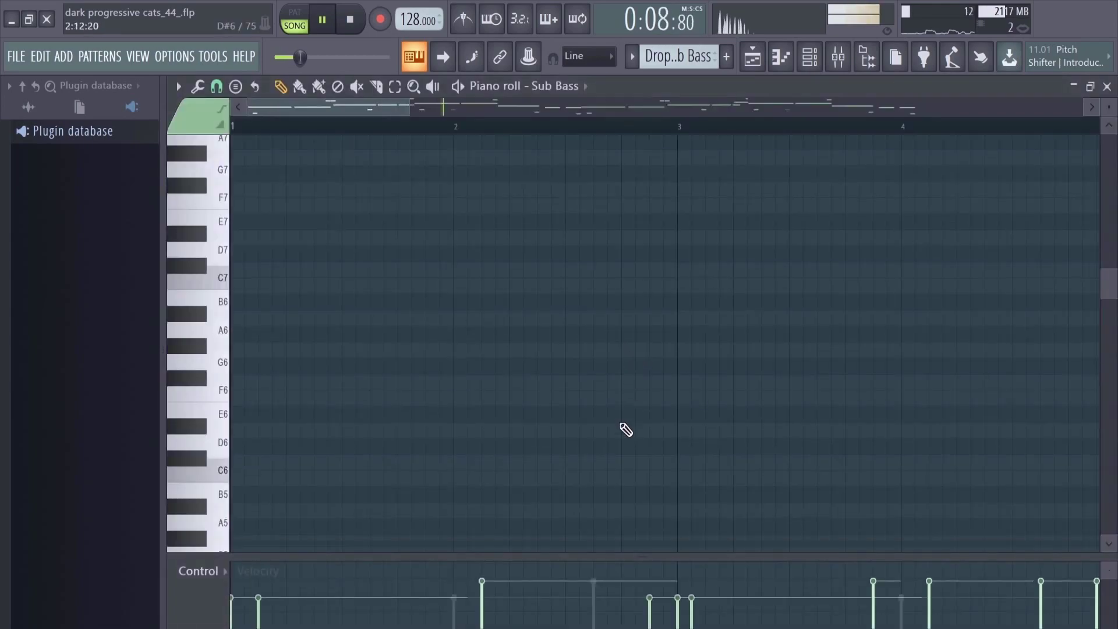
pyautogui.scroll(-2, 623, 432)
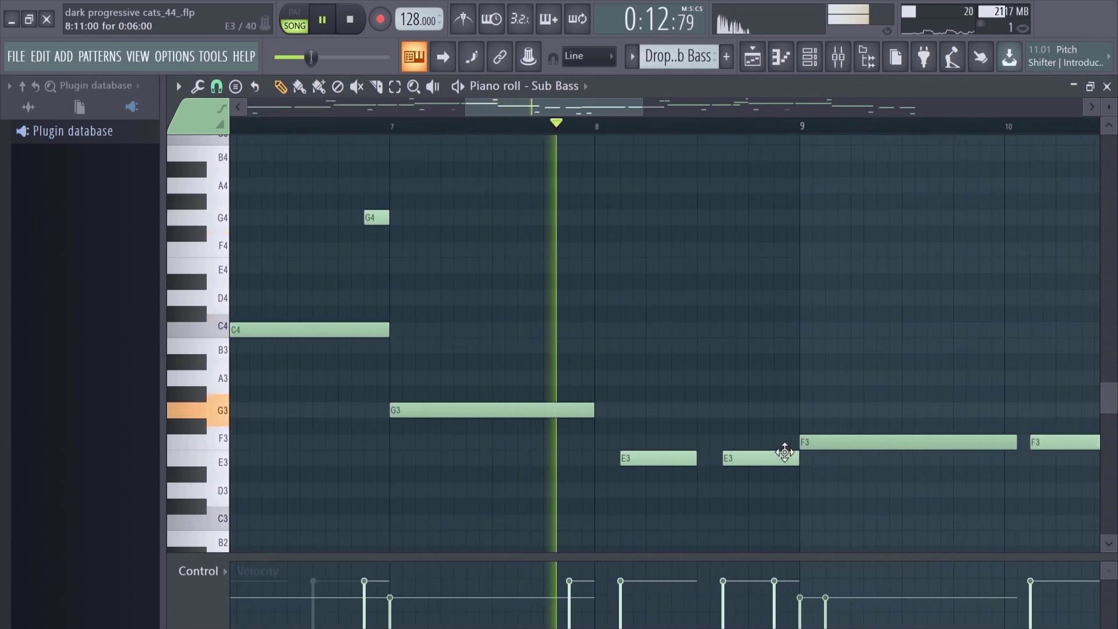
pyautogui.scroll(1, 793, 456)
pyautogui.scroll(-5, 823, 459)
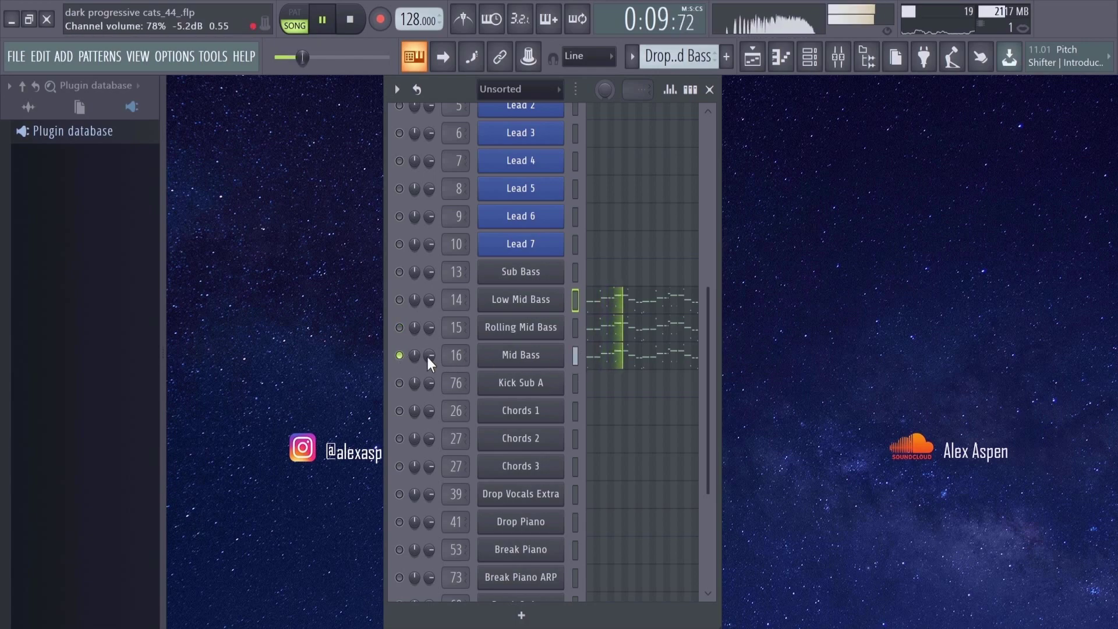
pyautogui.rightClick(399, 356)
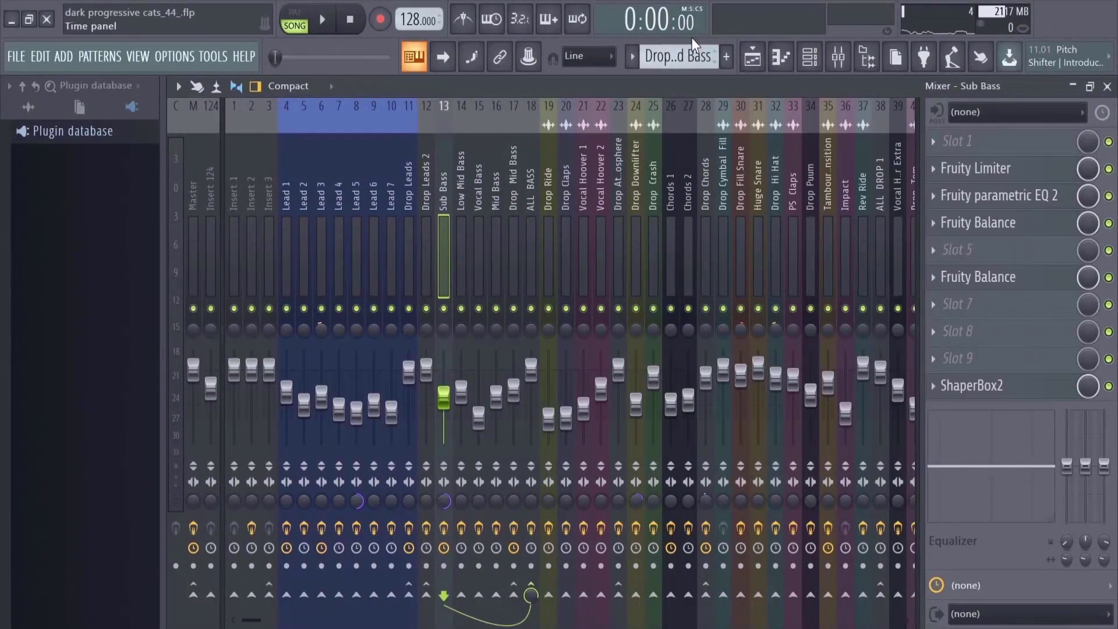
# - Examine the Fruity Limiter settings and the Fruity parametric EQ 2 curve on the Sub Bass mixer track
pyautogui.click(976, 168)
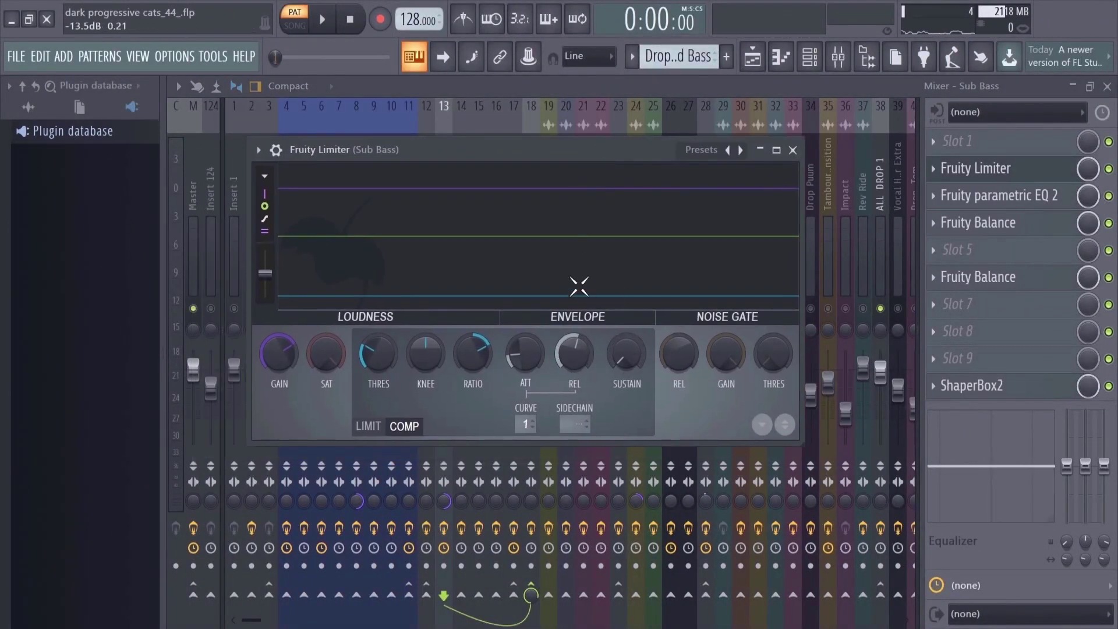
pyautogui.click(793, 150)
pyautogui.click(955, 198)
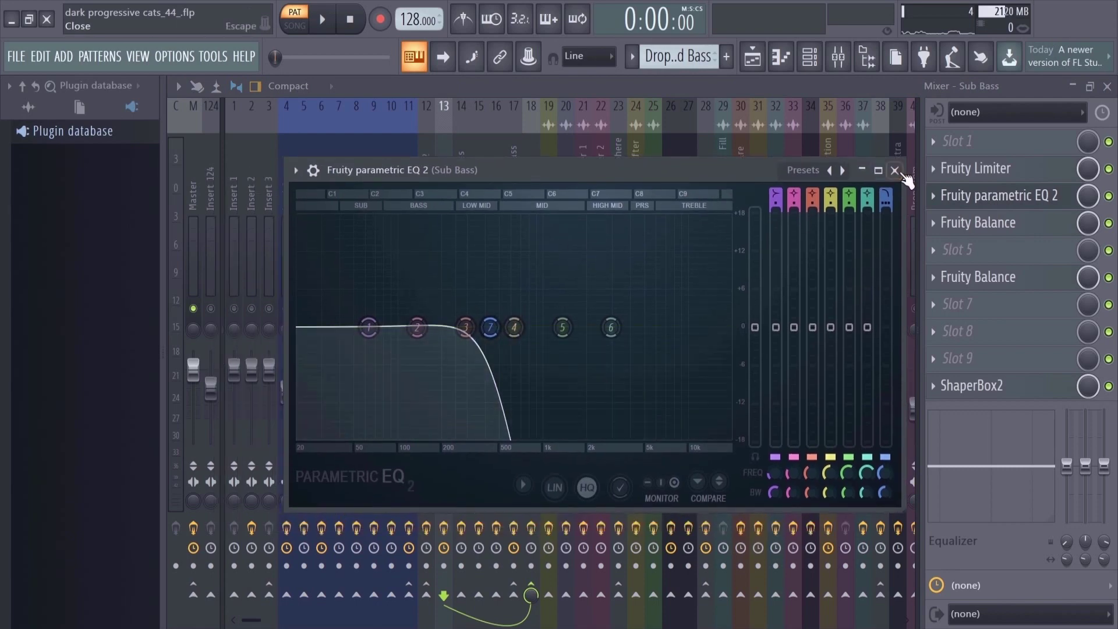
pyautogui.click(894, 170)
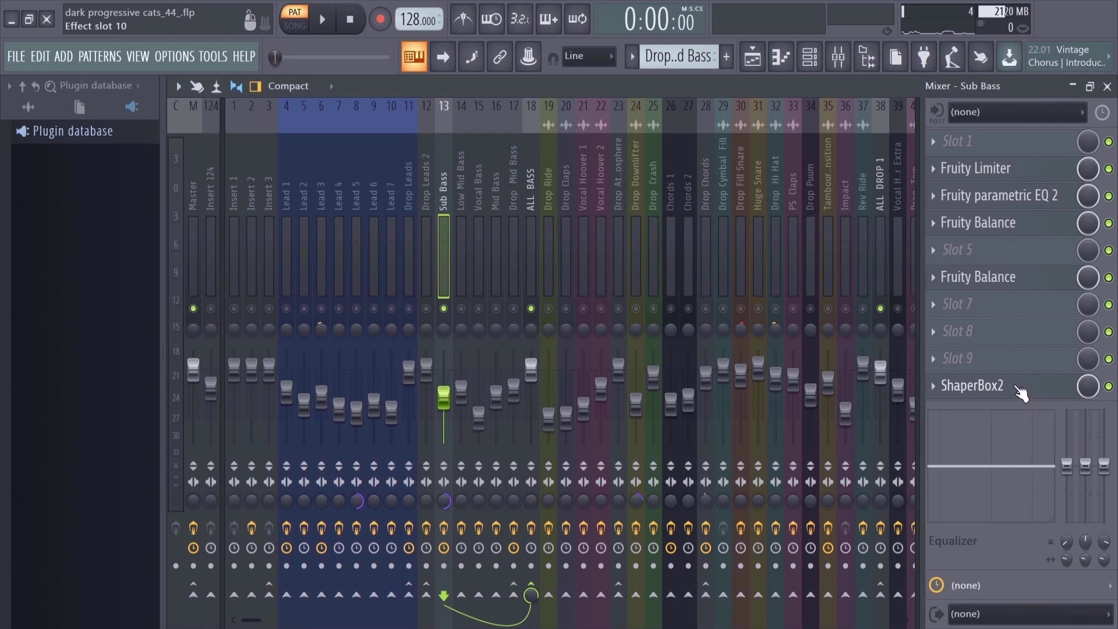
# - Play the sub bass pattern and compare the soloed Sub Bass track with its effects bypassed and re-enabled
pyautogui.press('space')
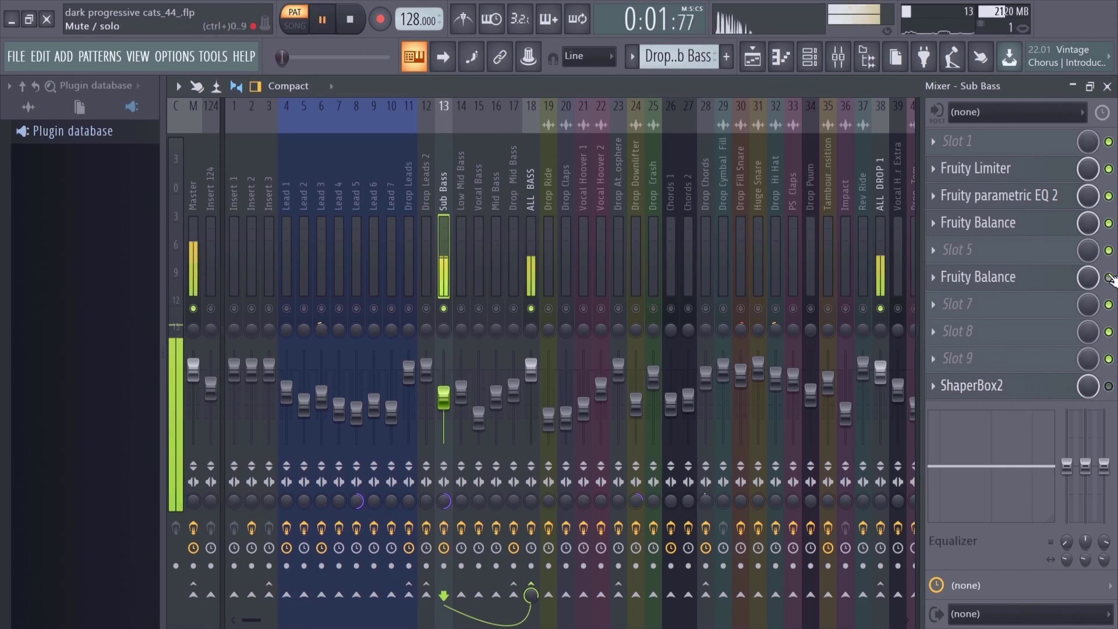
pyautogui.click(1109, 196)
pyautogui.click(1109, 169)
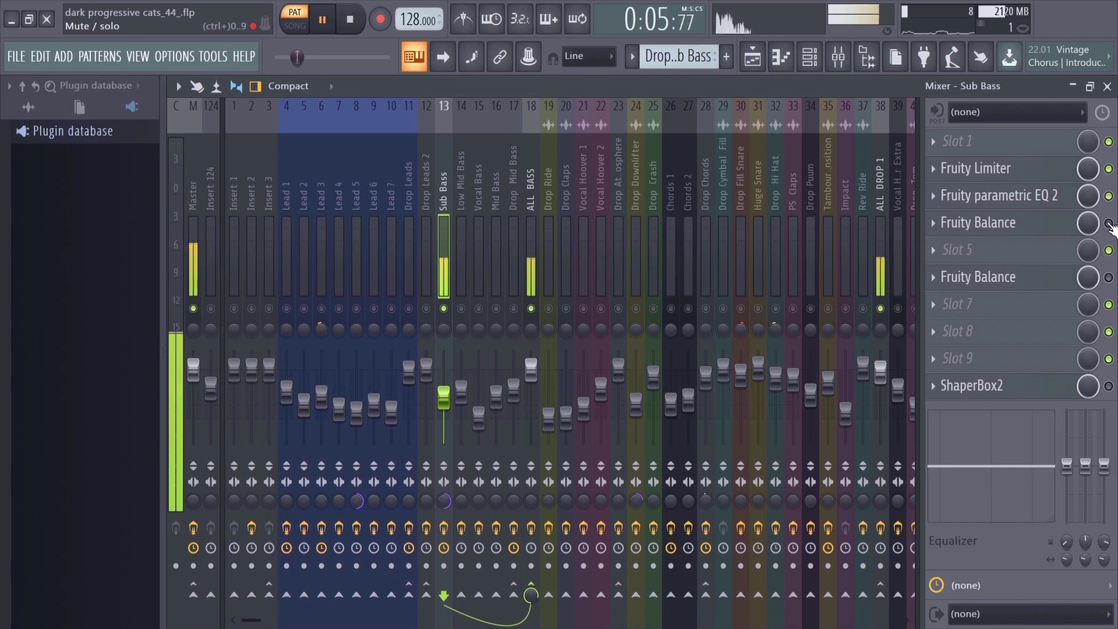
pyautogui.click(1109, 278)
pyautogui.click(1109, 386)
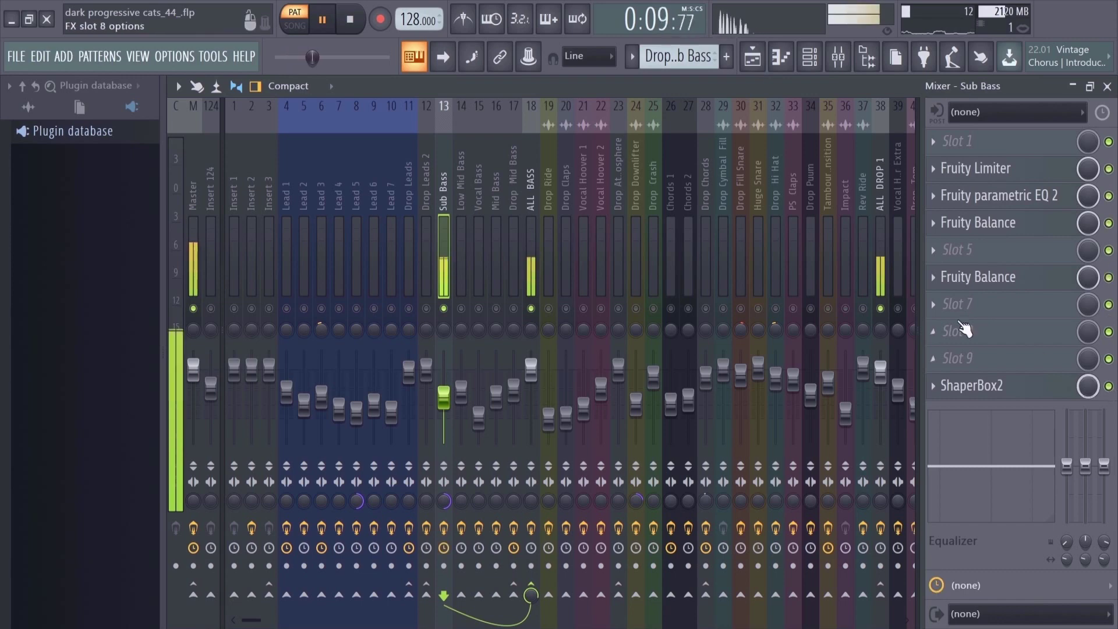
pyautogui.press('space')
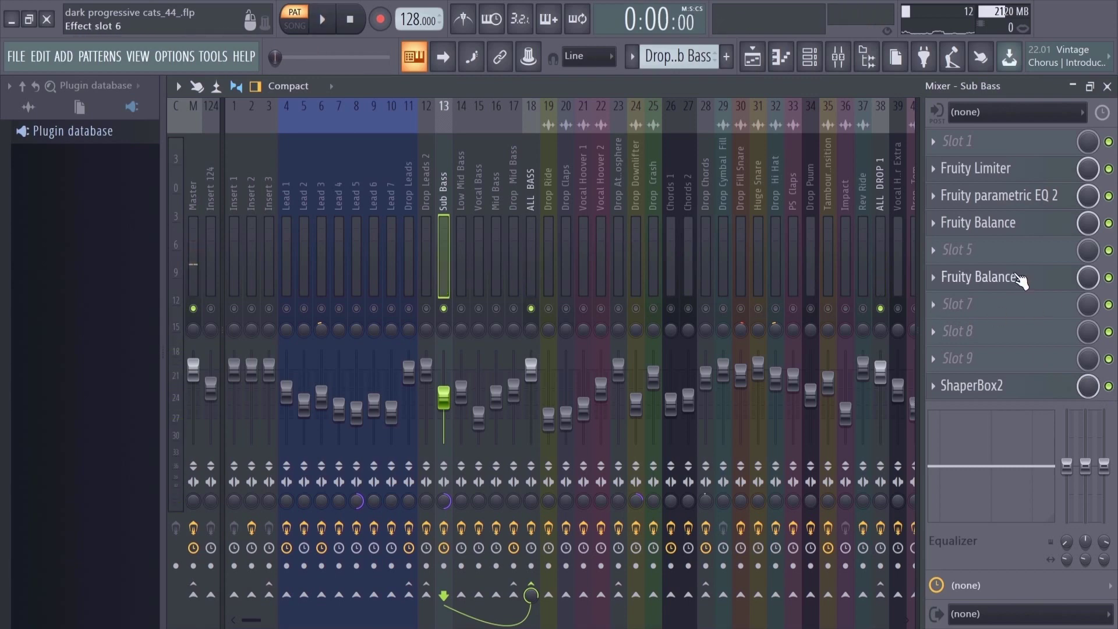
# - Examine the Fruity parametric EQ 2 curves on the Low Mid Bass and Mid Bass mixer tracks
pyautogui.click(473, 268)
pyautogui.click(466, 268)
pyautogui.click(990, 142)
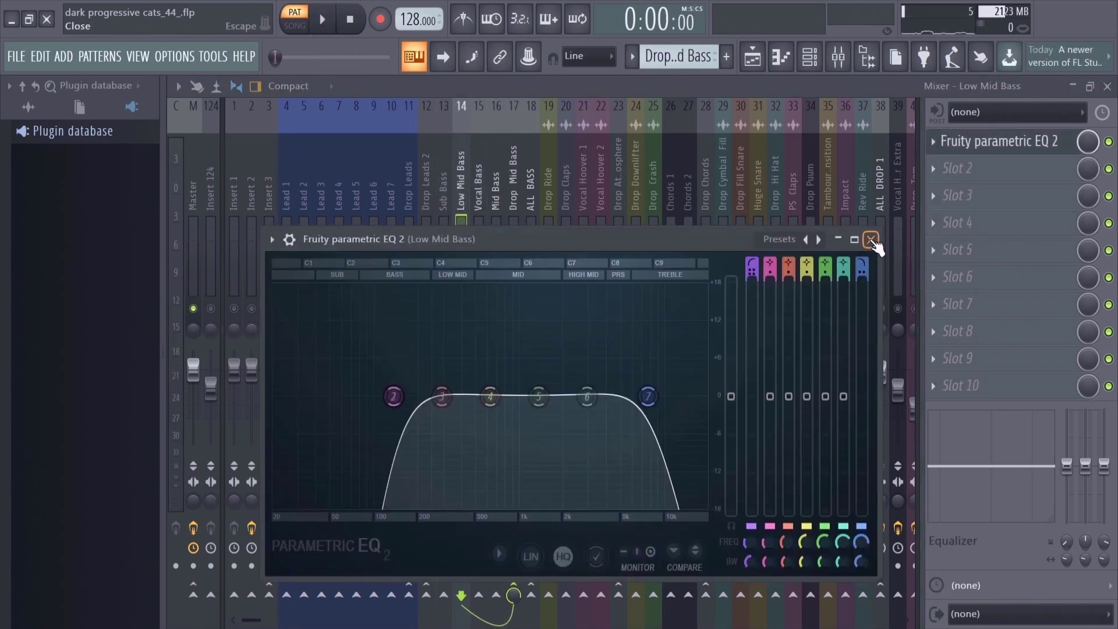
pyautogui.click(871, 239)
pyautogui.click(825, 191)
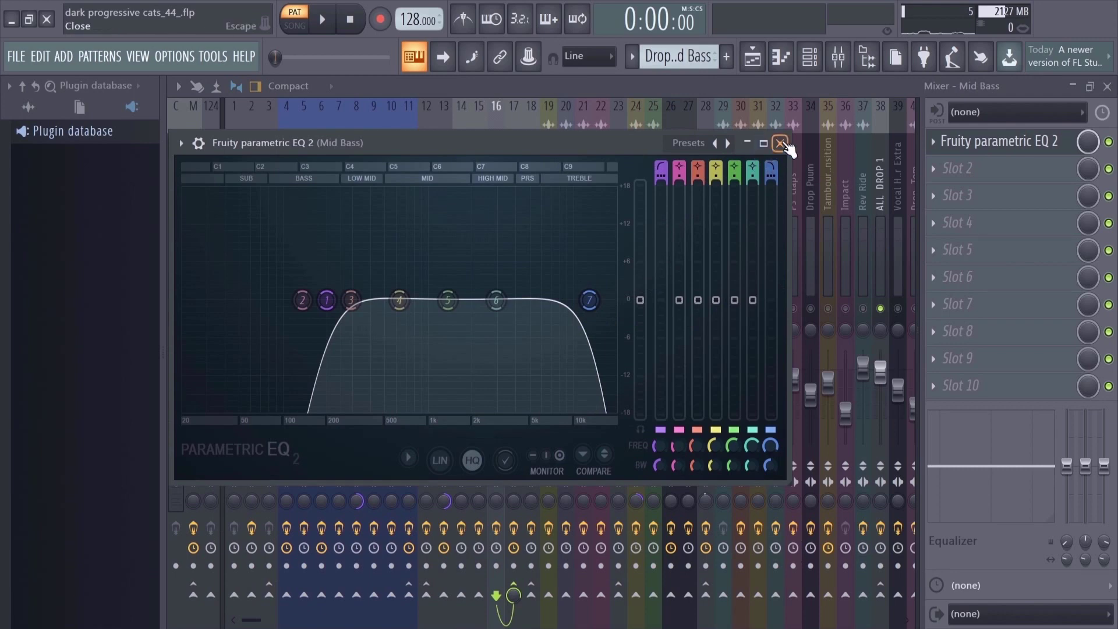
pyautogui.click(780, 144)
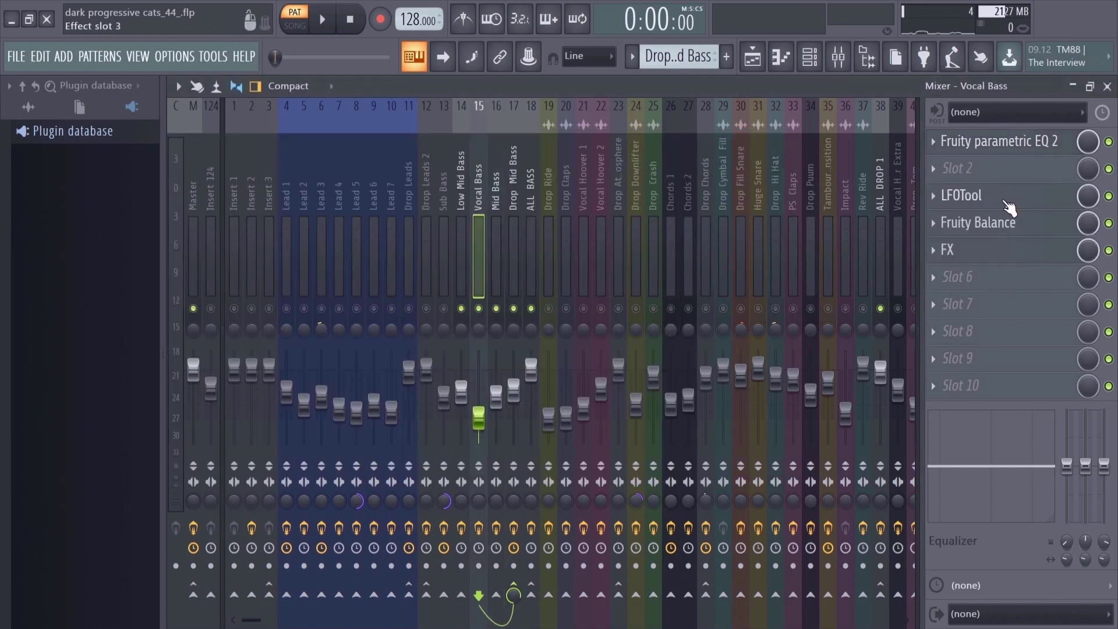
# - Examine the LFOTool and FX effect settings on the Vocal Bass mixer track
pyautogui.click(1005, 202)
pyautogui.click(1012, 252)
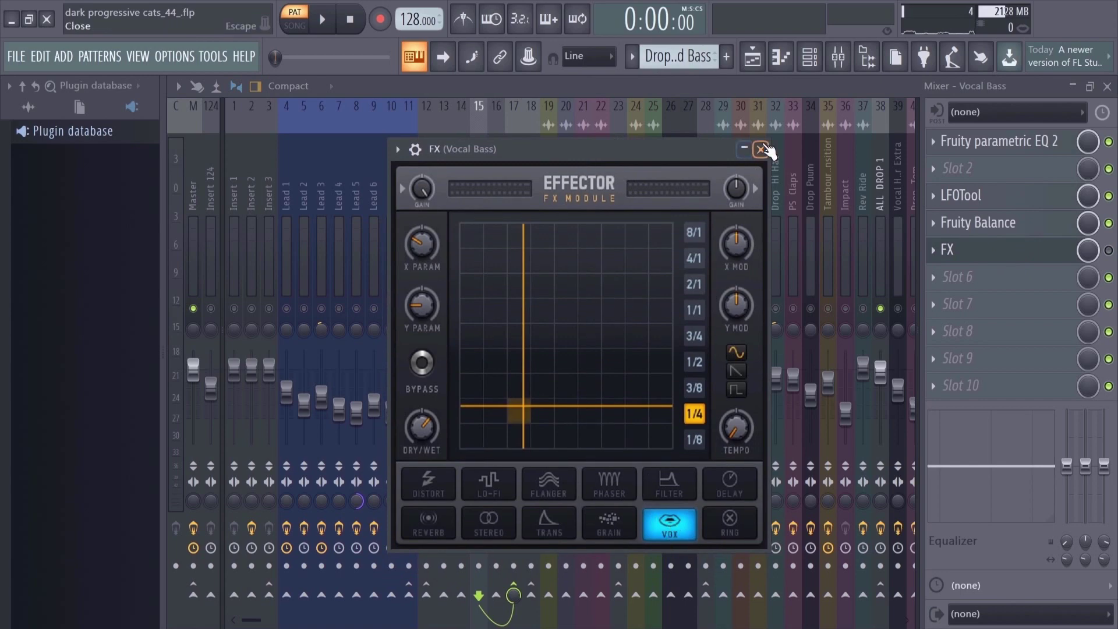
pyautogui.click(760, 150)
# - Play the mid bass pattern with Vocal Bass soloed and compare its sound with Fruity Balance and FX bypassed and enabled
pyautogui.press('space')
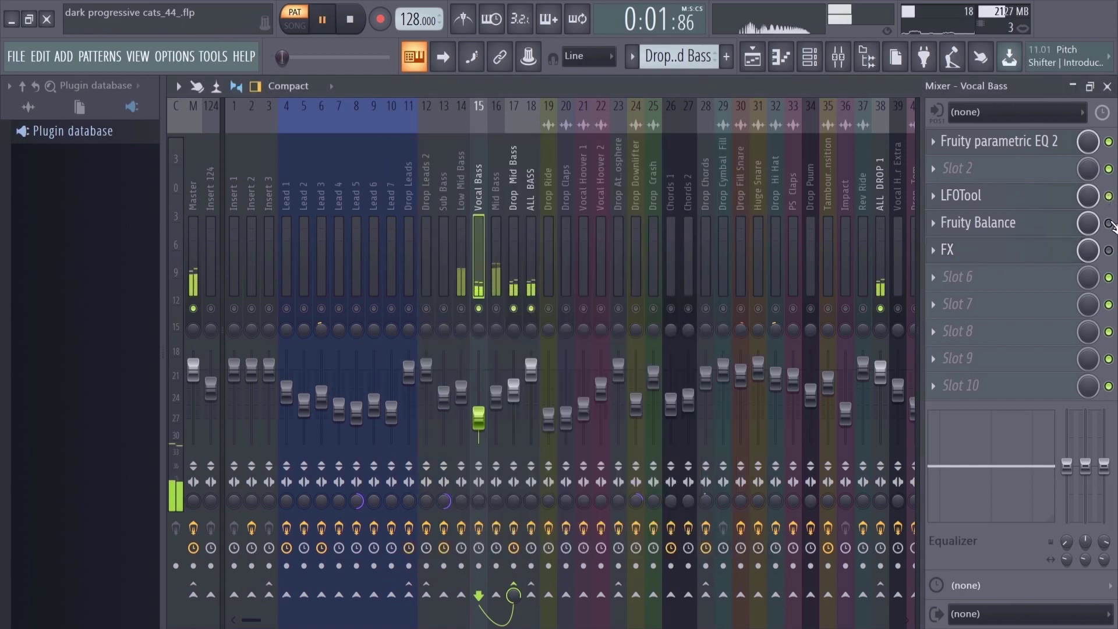
pyautogui.press('space')
pyautogui.press('space')
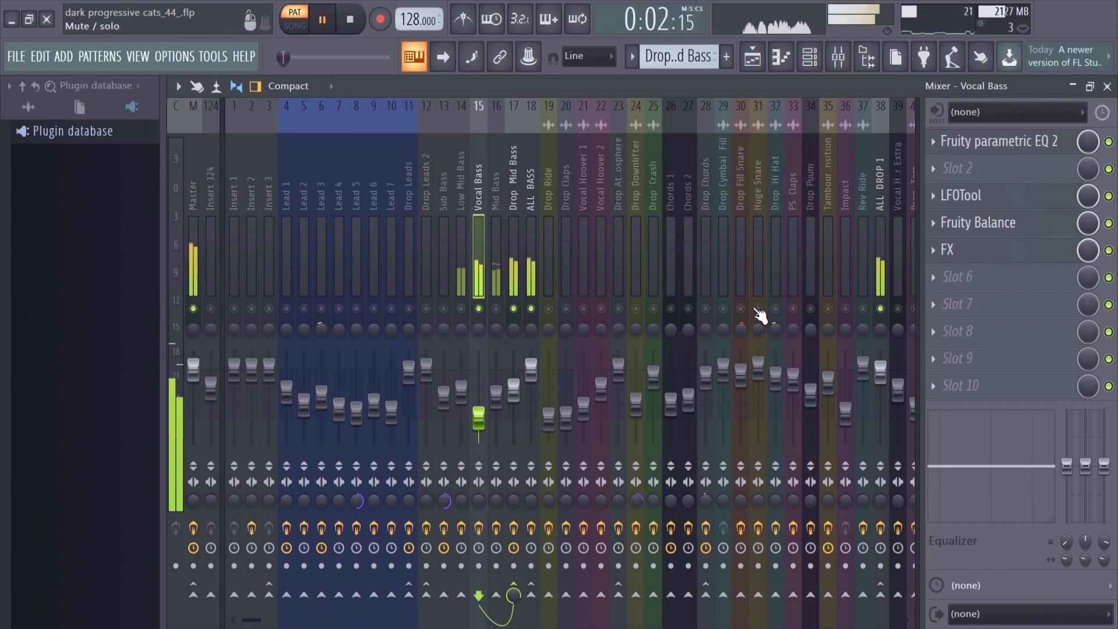
pyautogui.press('space')
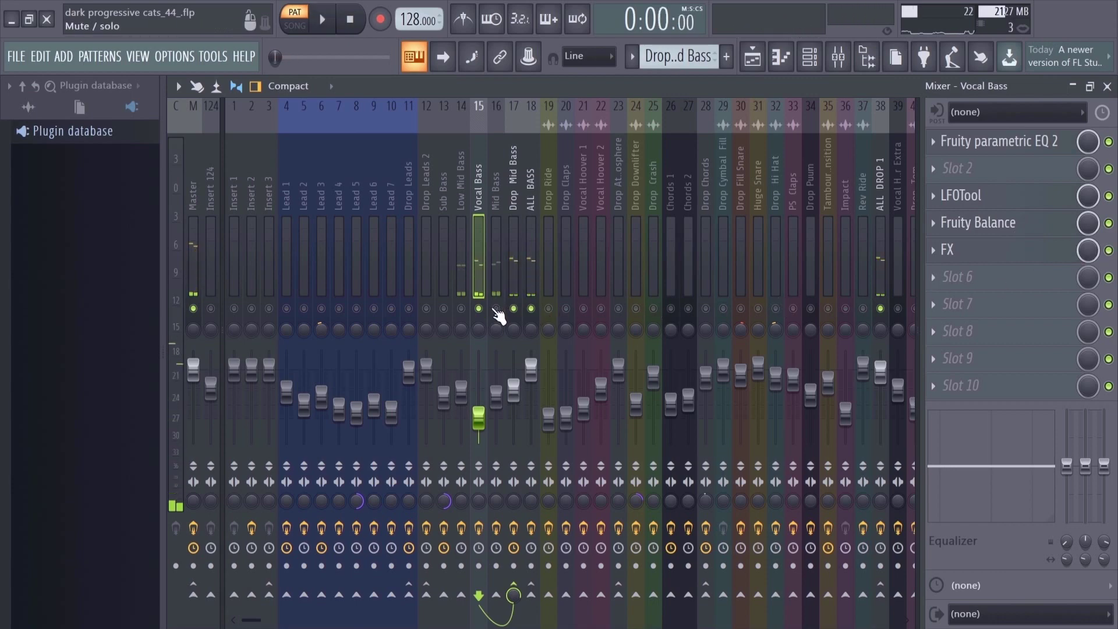
# - Highlight the three mid bass layer tracks, then review CamelCrusher, OTT and Fruity parametric EQ 2 on the Drop Mid Bass track
pyautogui.moveTo(466, 297); pyautogui.dragTo(494, 265)
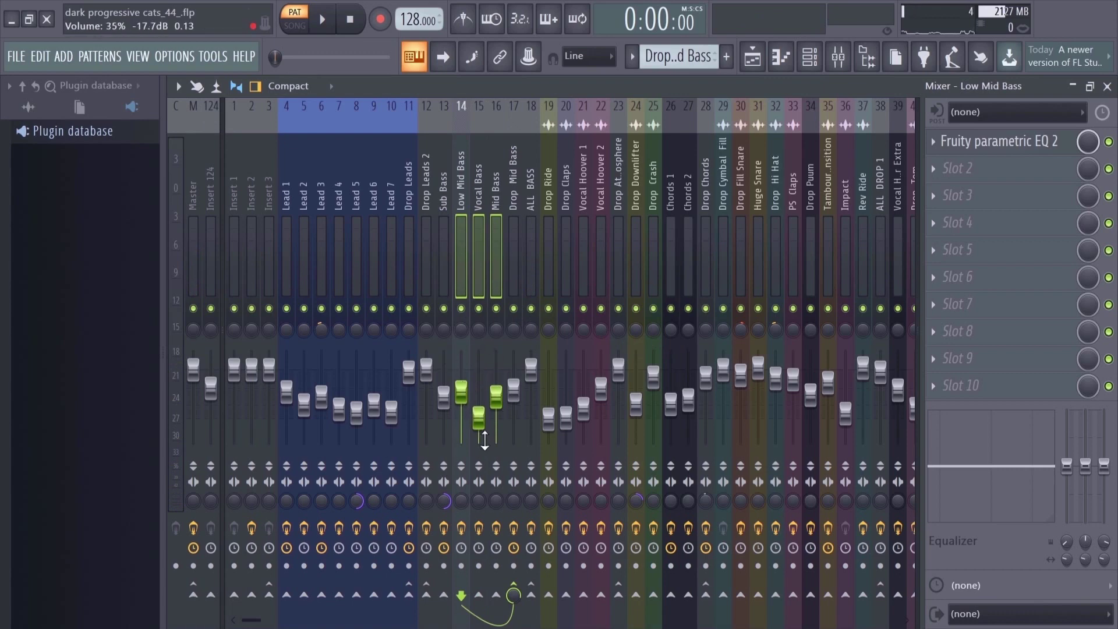
pyautogui.click(513, 252)
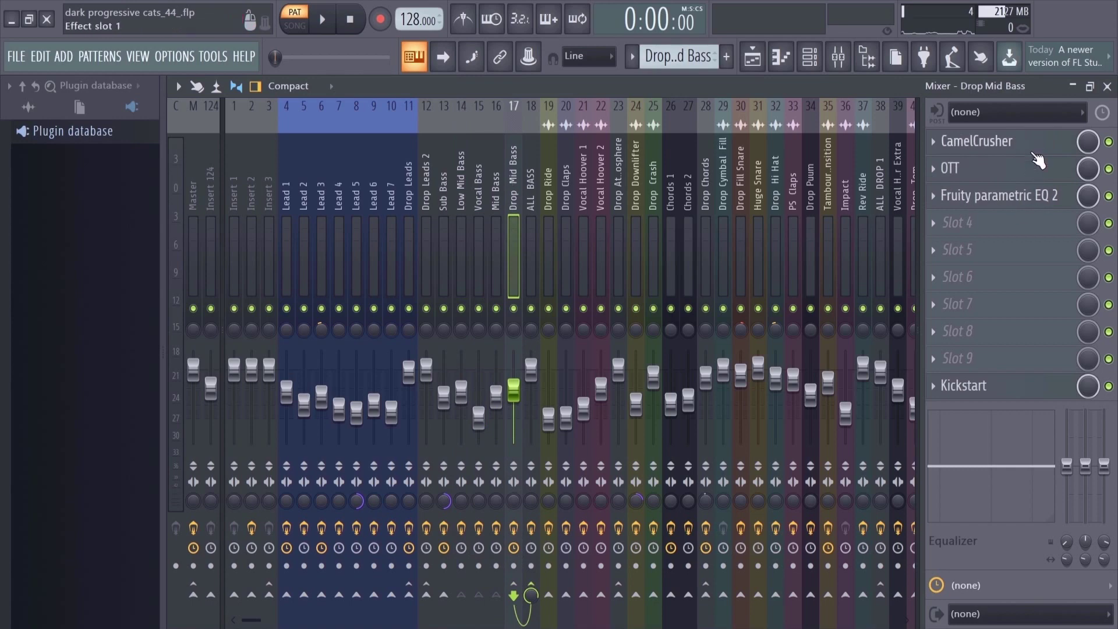
pyautogui.click(984, 141)
pyautogui.moveTo(578, 208); pyautogui.dragTo(575, 180)
pyautogui.click(611, 188)
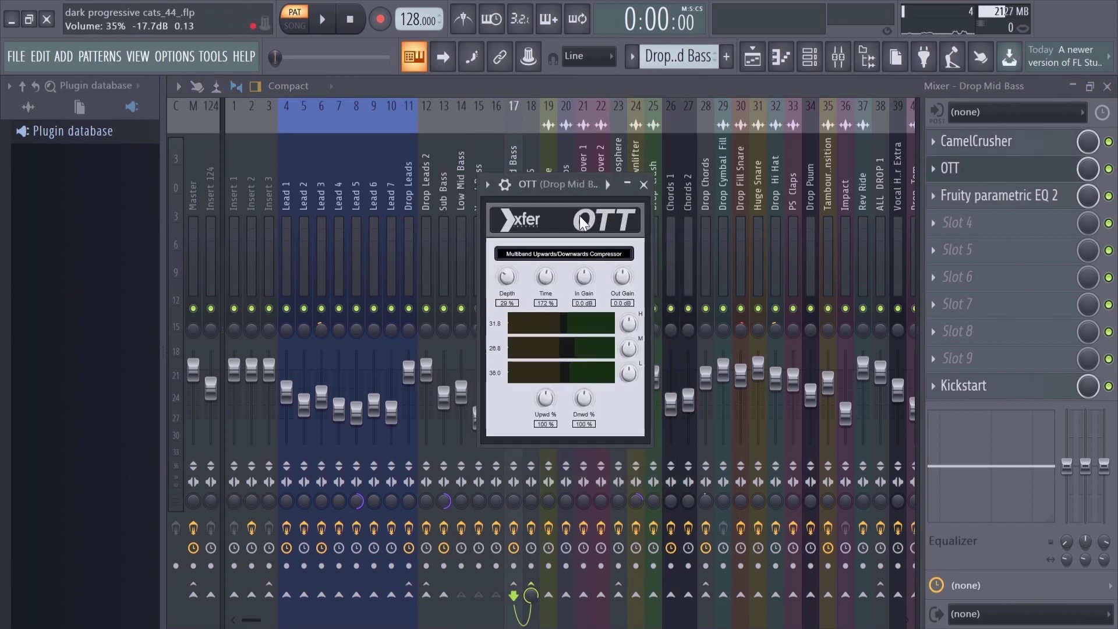
pyautogui.click(986, 196)
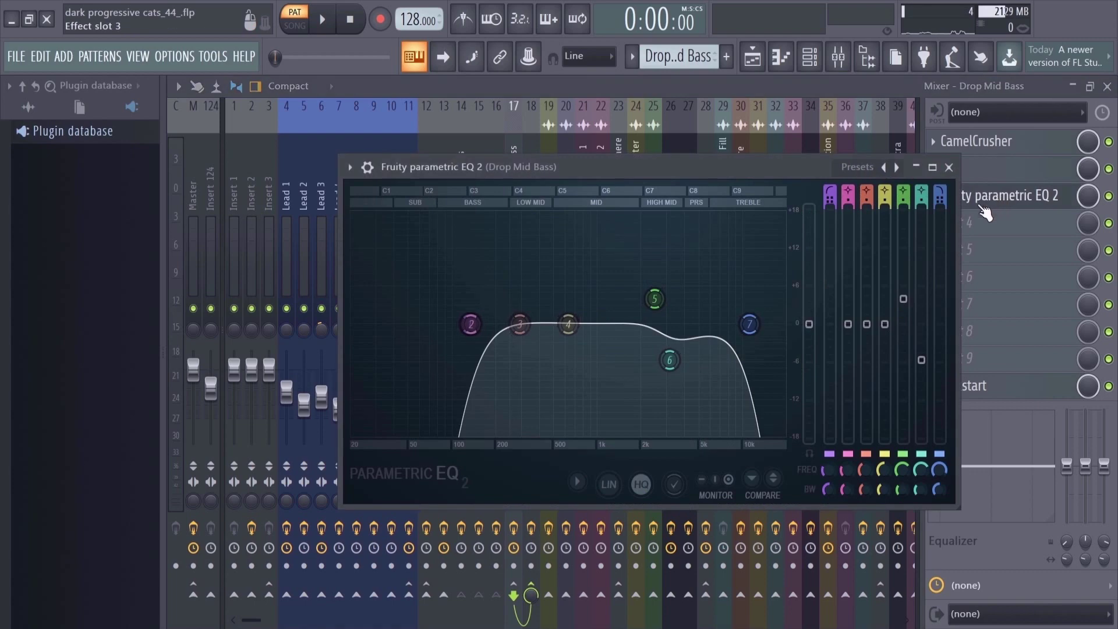
# - Play the mid bass pattern and compare its sound with Kickstart, Fruity parametric EQ 2, OTT and CamelCrusher bypassed and re-enabled on Drop Mid Bass
pyautogui.click(949, 168)
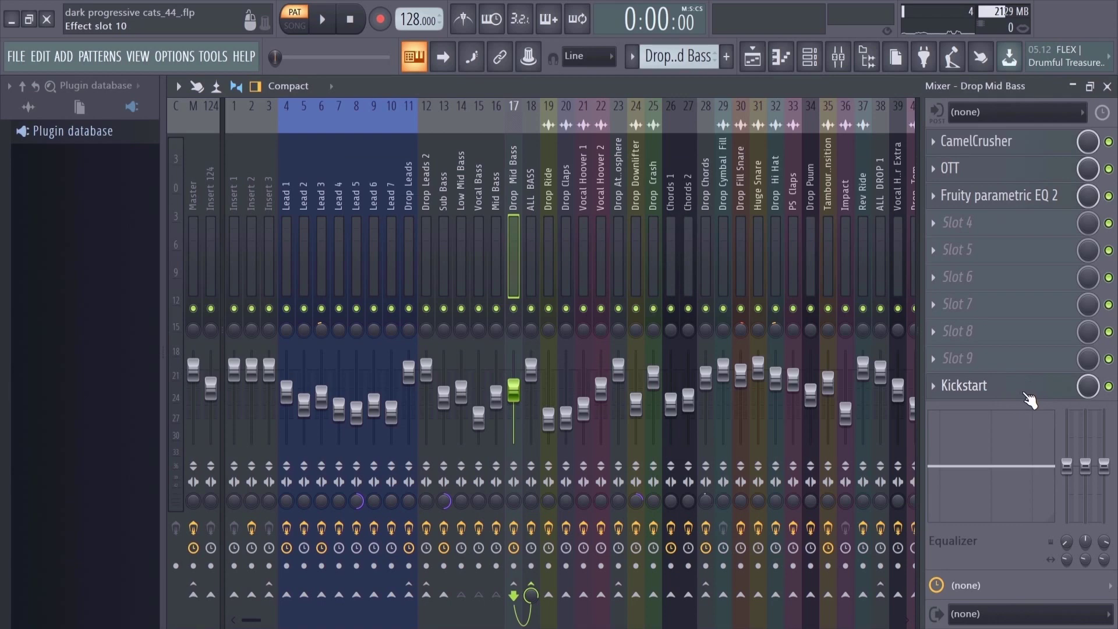
pyautogui.press('space')
pyautogui.click(1108, 387)
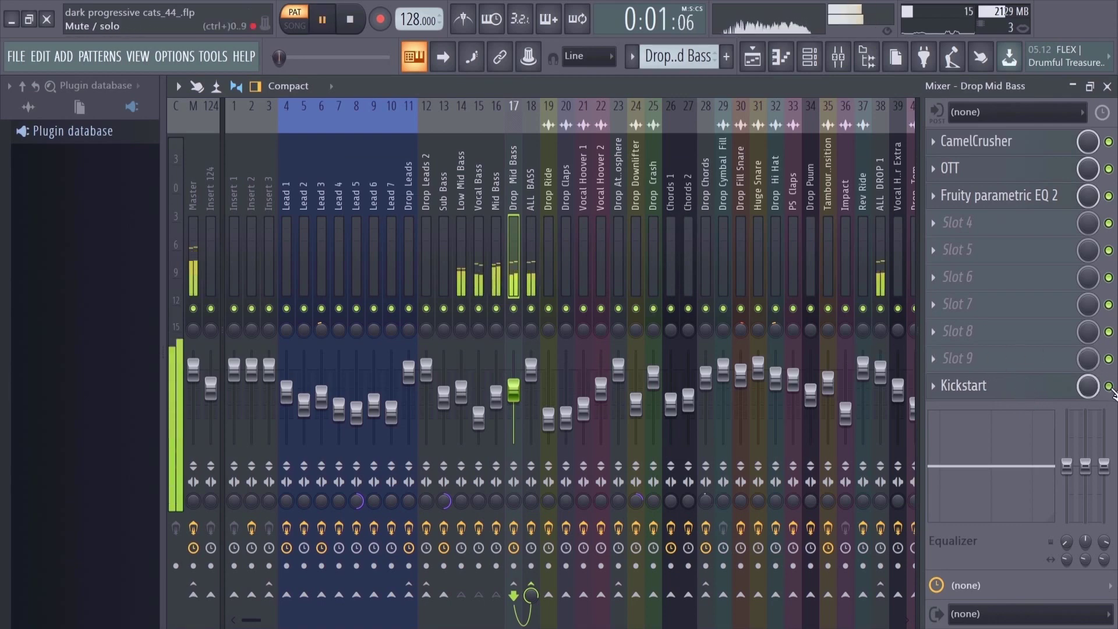
pyautogui.click(1108, 196)
pyautogui.click(1108, 168)
pyautogui.click(1108, 141)
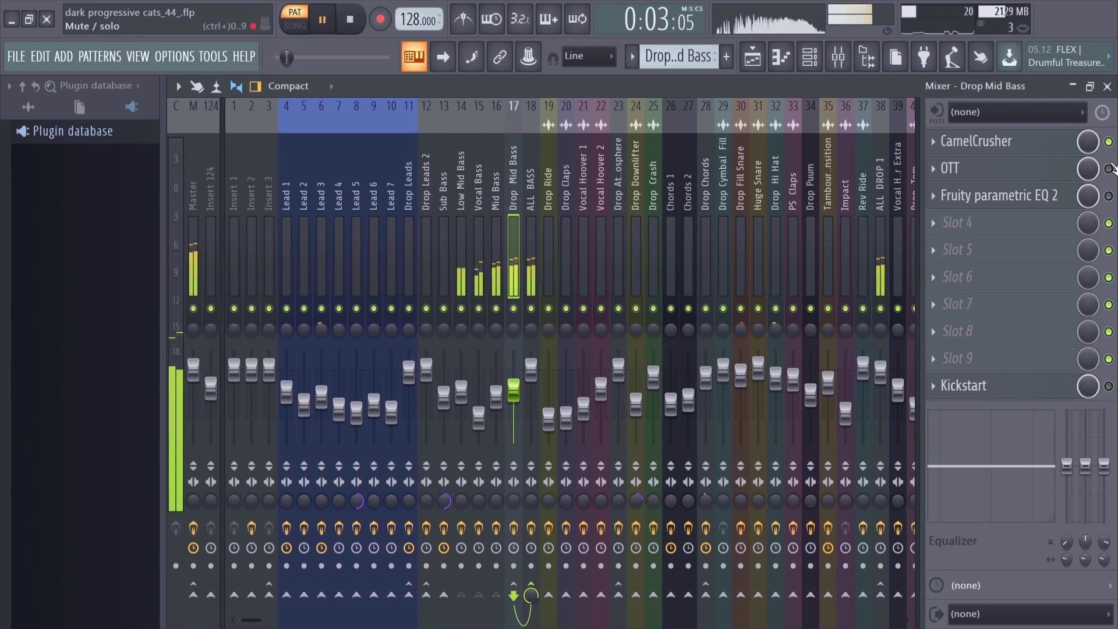
pyautogui.click(1108, 141)
pyautogui.click(1108, 168)
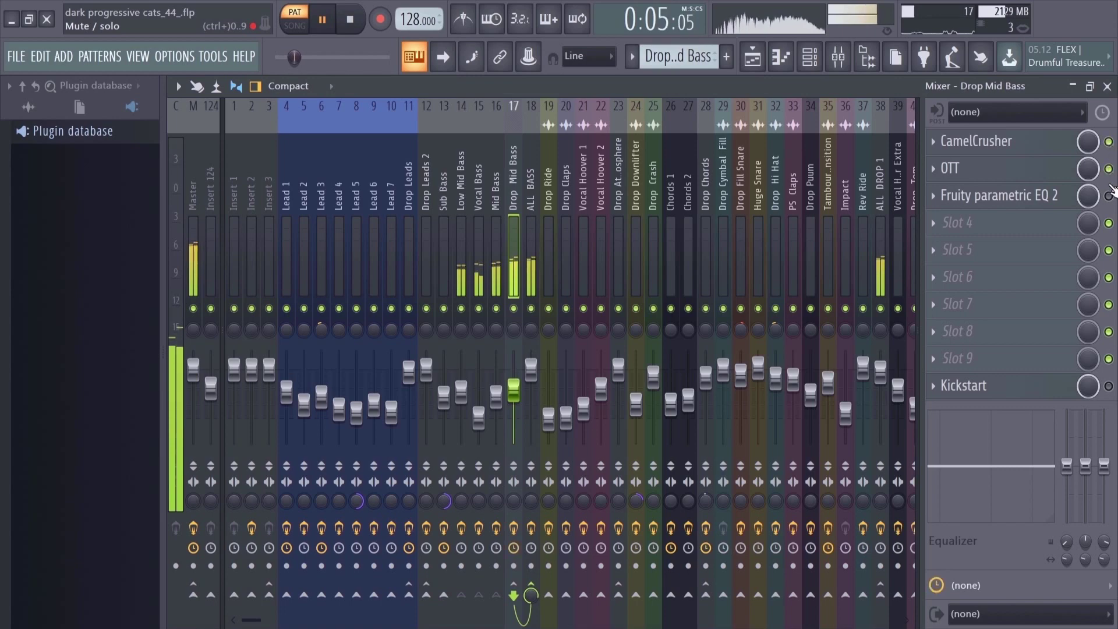
pyautogui.click(1108, 196)
pyautogui.click(1108, 386)
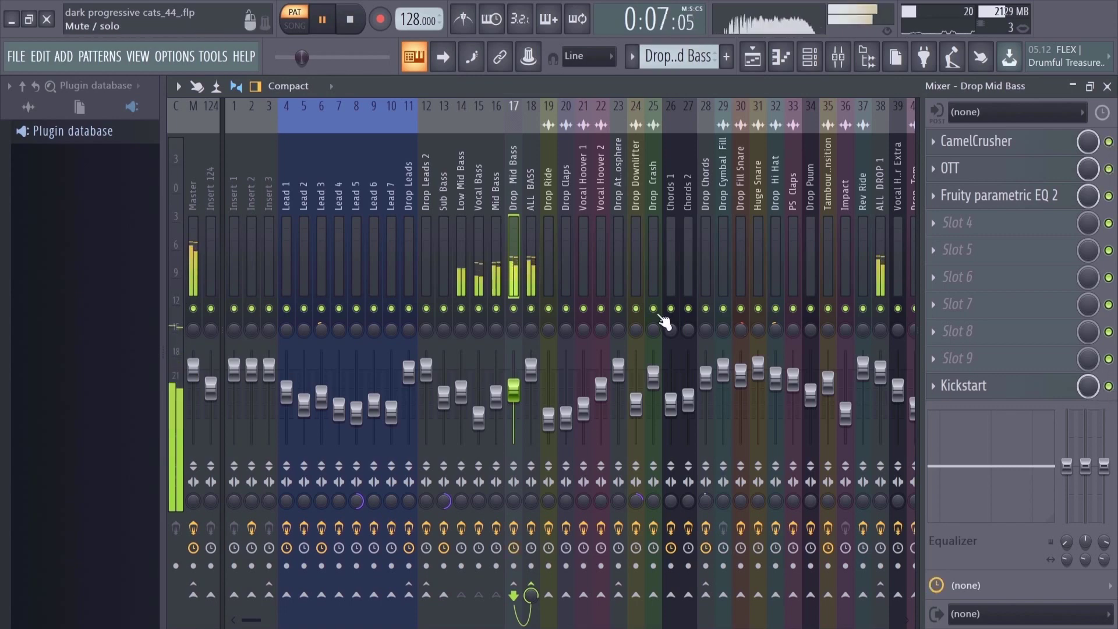
pyautogui.press('space')
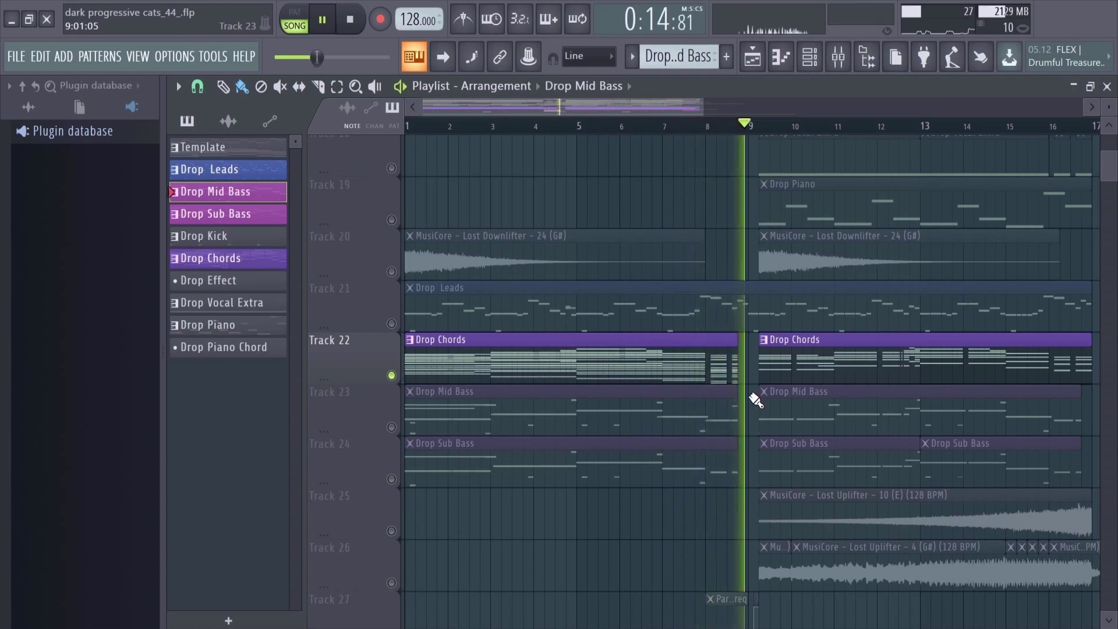
# - Listen to the soloed Drop Chords track in the playlist, with the Chords 1, Chords 2 and Chords 3 channels in view
pyautogui.press('space')
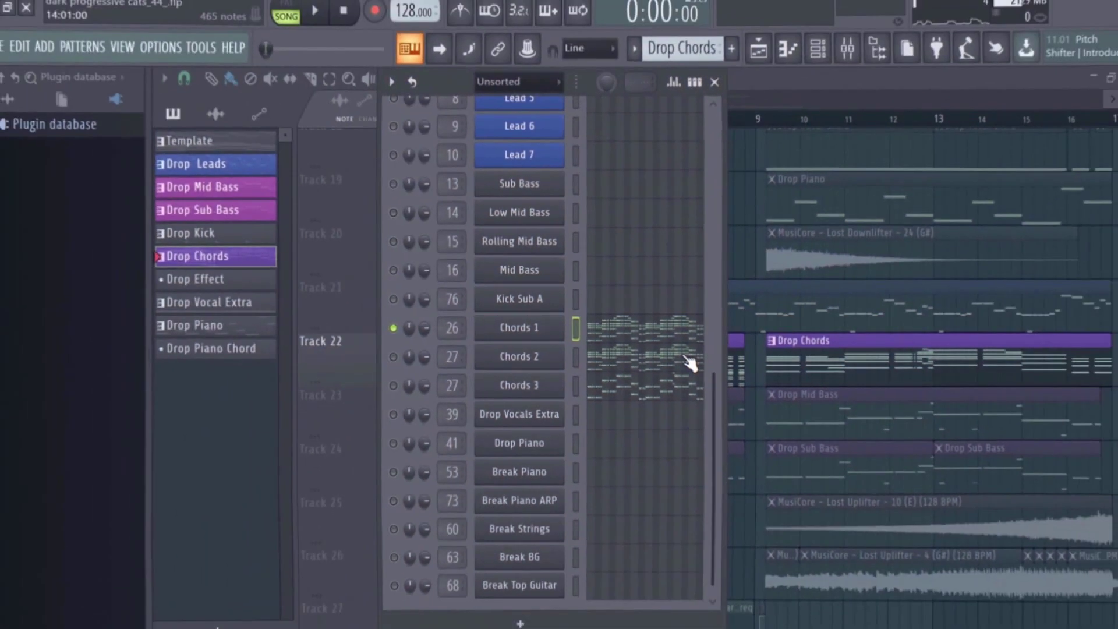
pyautogui.press('space')
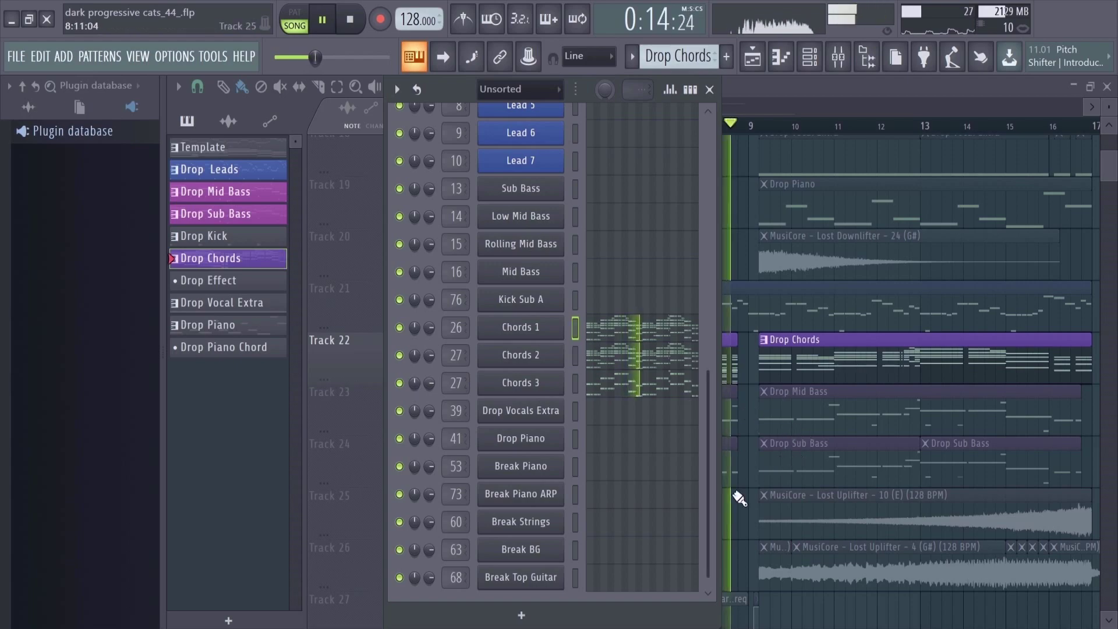
pyautogui.press('space')
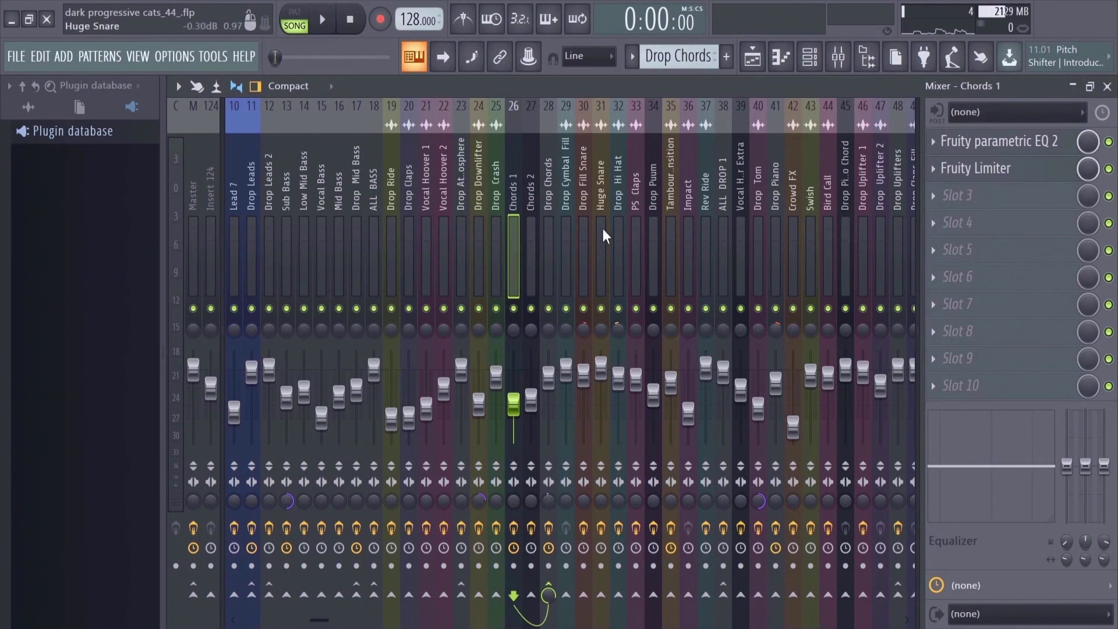
# - Examine the Fruity parametric EQ 2 curve and the Fruity Limiter settings on the Chords 1 mixer track
pyautogui.click(1013, 142)
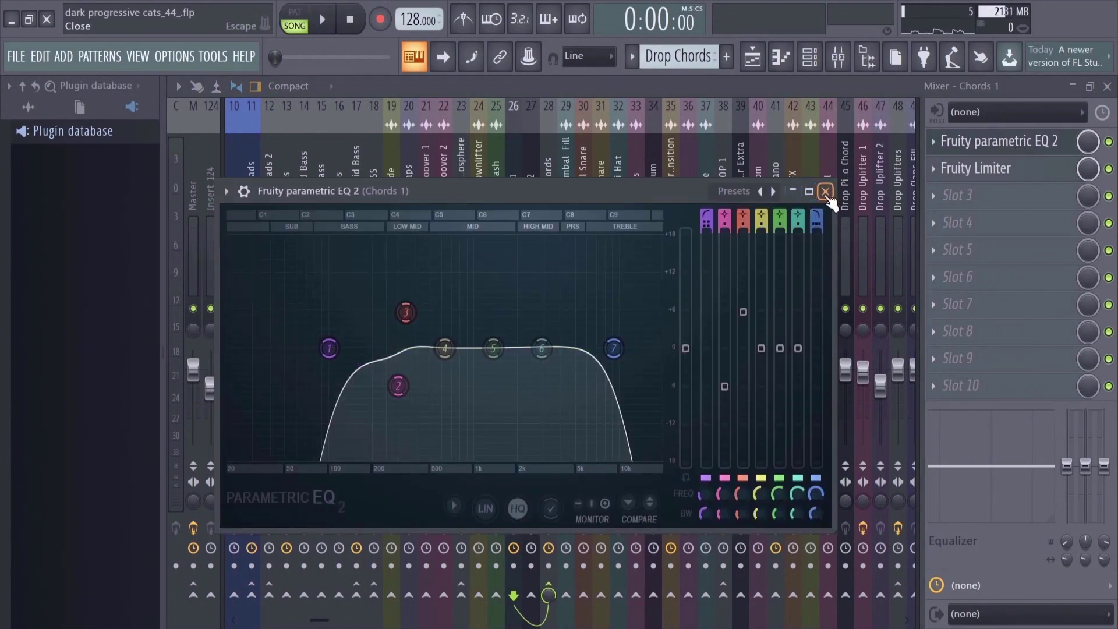
pyautogui.click(825, 191)
pyautogui.click(1019, 172)
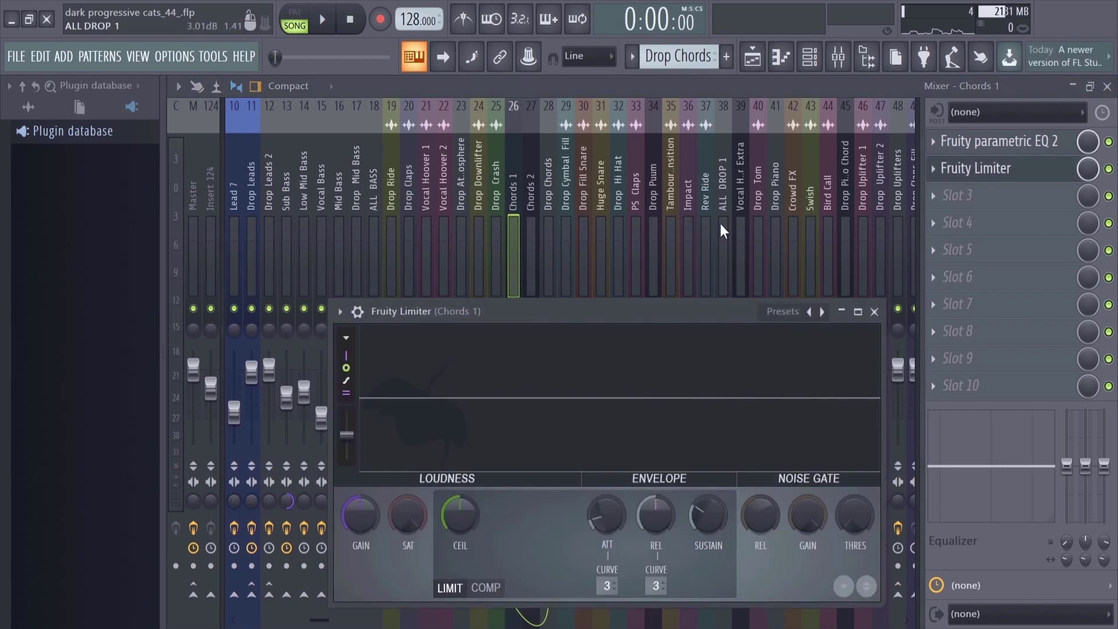
pyautogui.moveTo(644, 312); pyautogui.dragTo(636, 255)
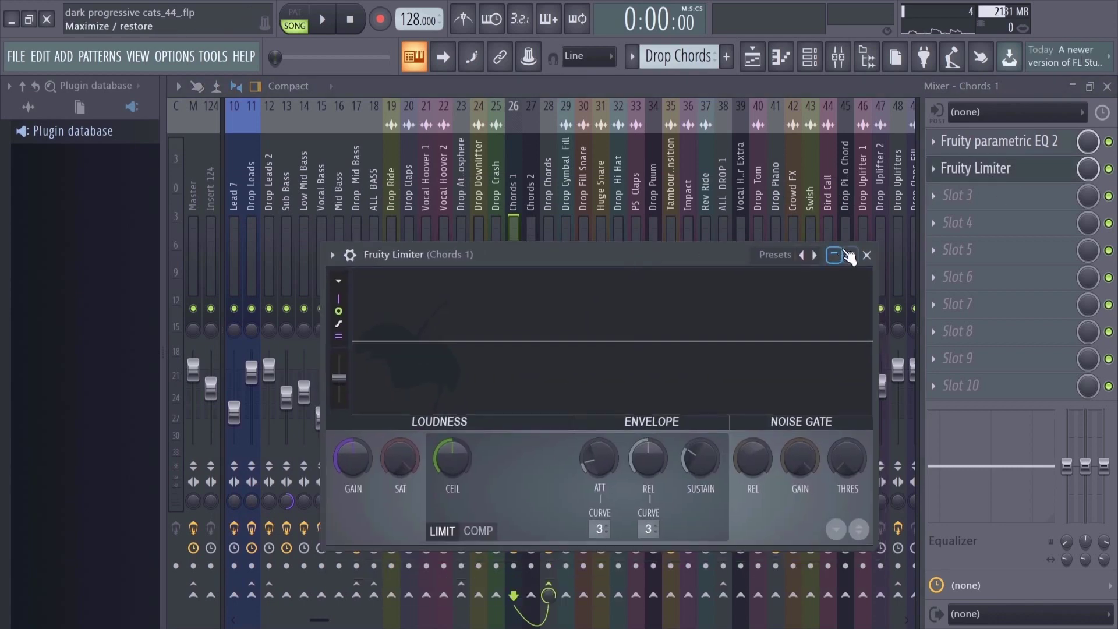
pyautogui.click(866, 255)
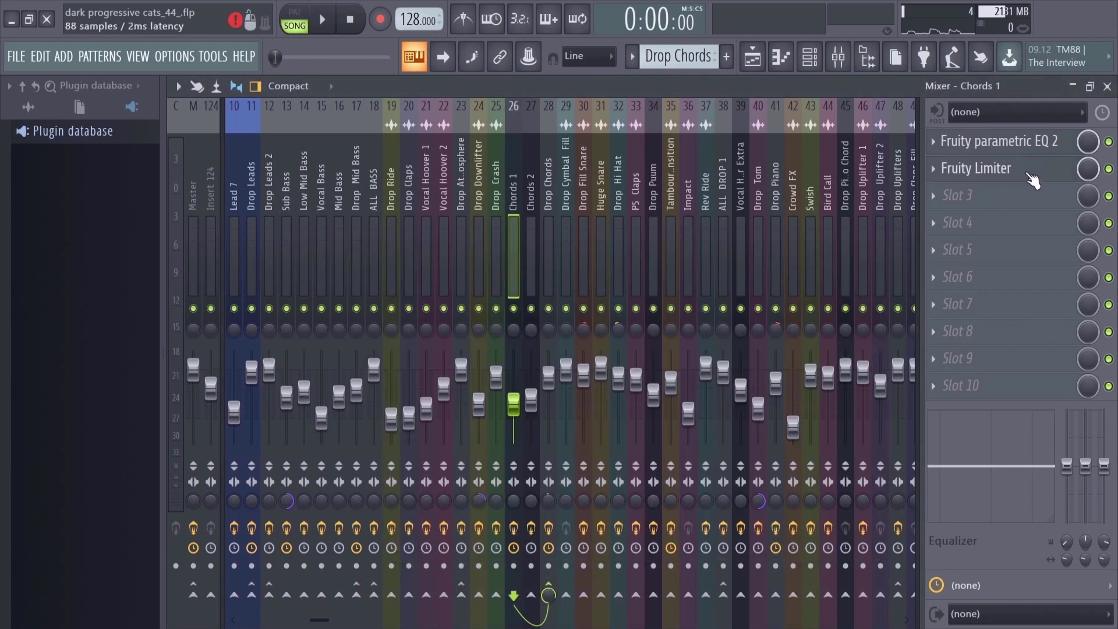
# - Play the drop chords and watch the level peaks in the Fruity Limiter on the Chords 1 track
pyautogui.click(818, 64)
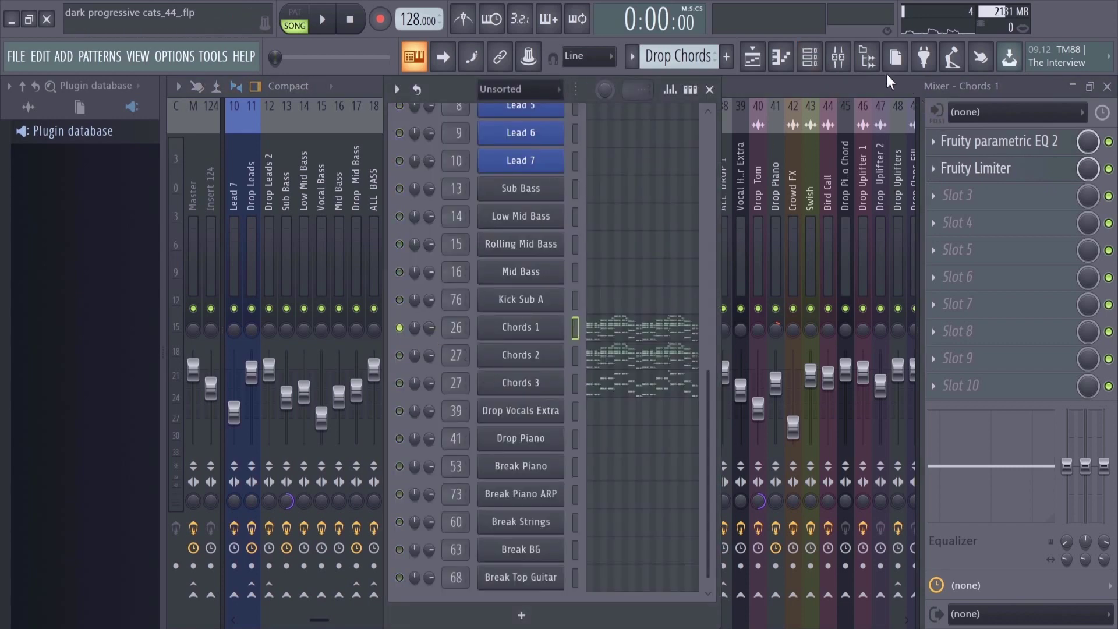
pyautogui.click(990, 169)
pyautogui.press('space')
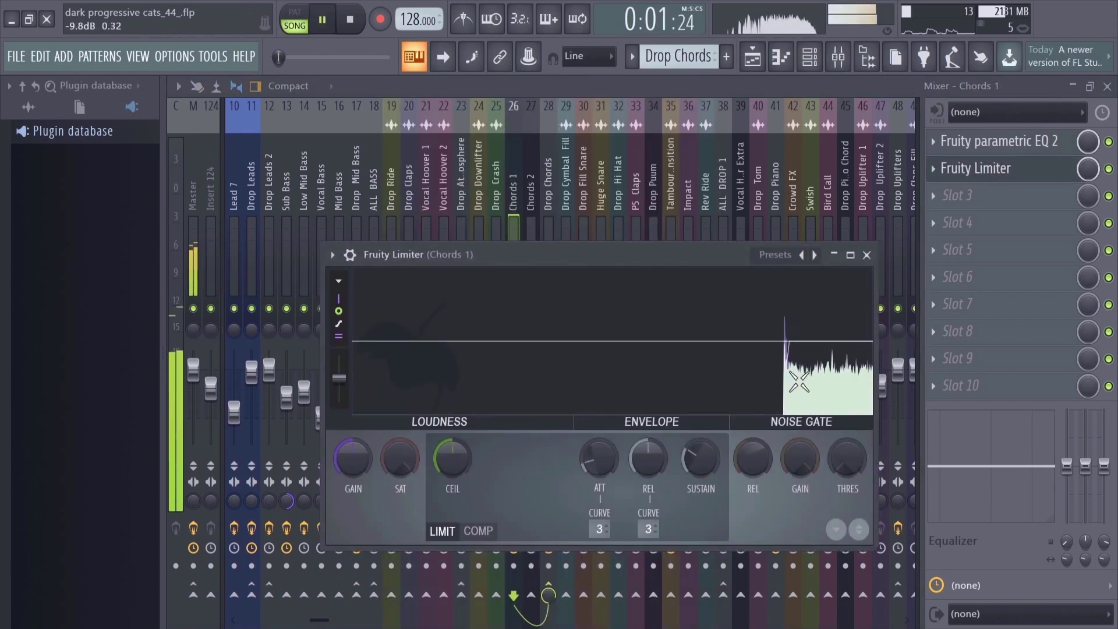
pyautogui.press('space')
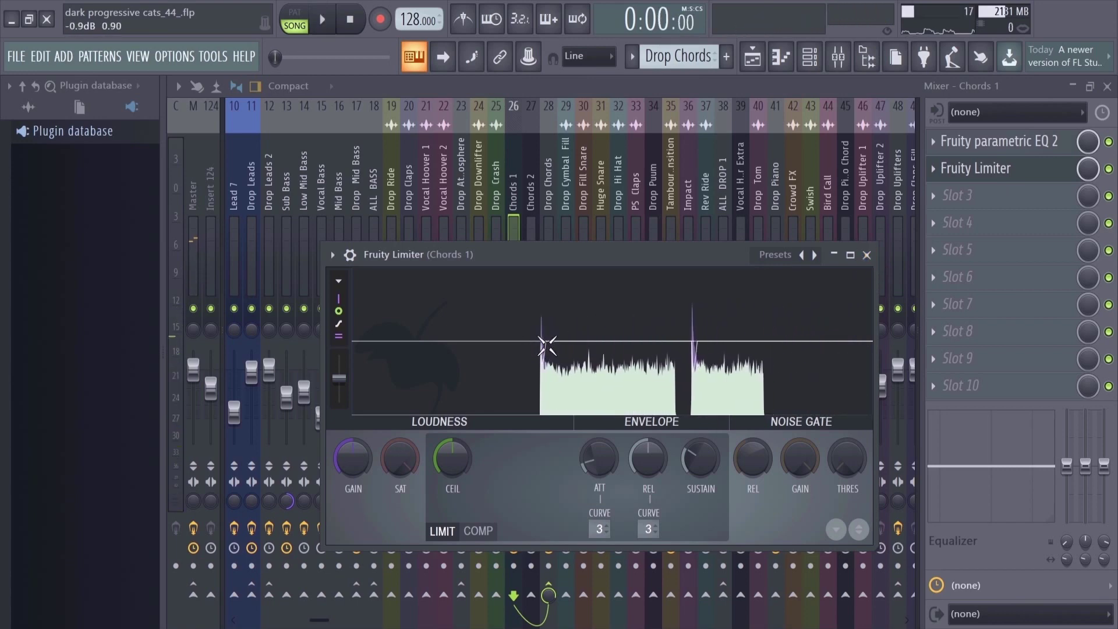
# - Review the CamelCrusher settings and the Fruity parametric EQ 2 curve on the Chords 2 mixer track
pyautogui.click(531, 175)
pyautogui.click(990, 169)
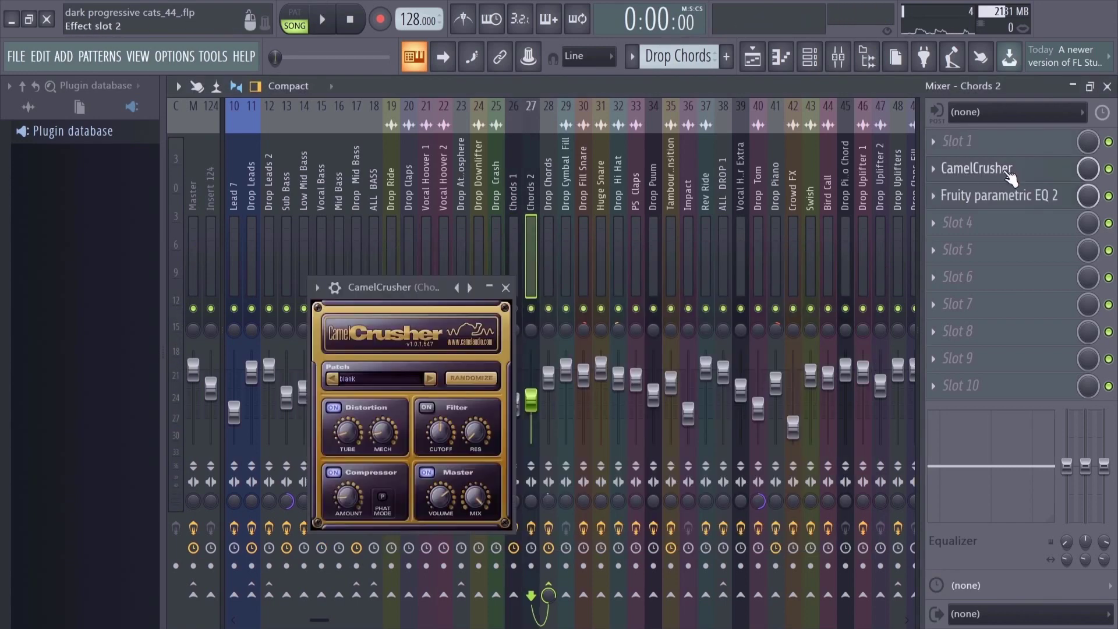
pyautogui.moveTo(443, 284); pyautogui.dragTo(596, 197)
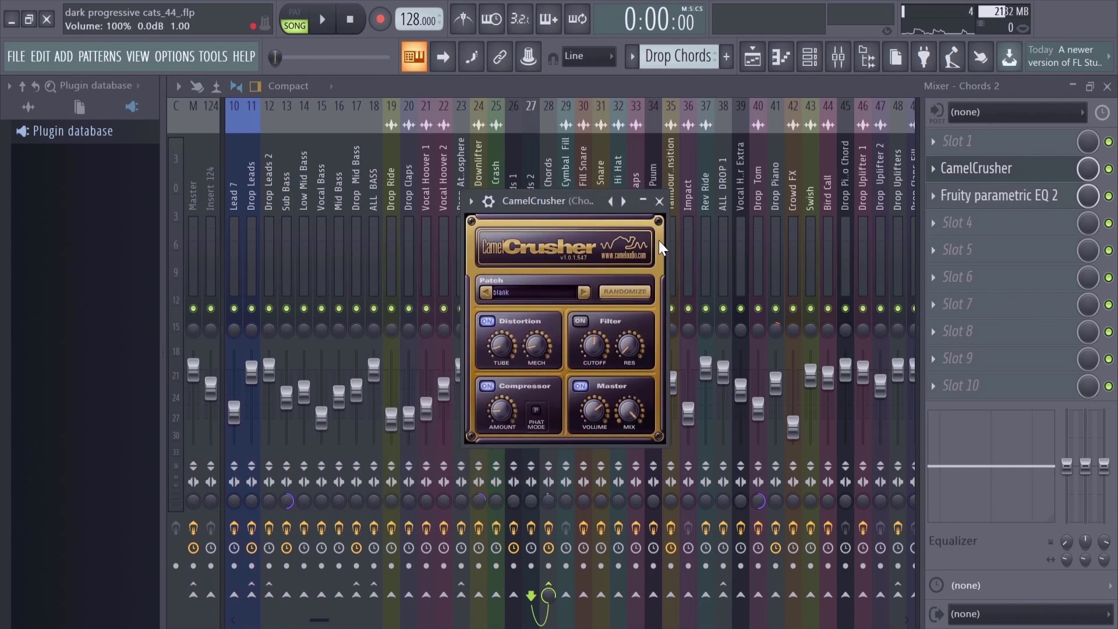
pyautogui.click(660, 201)
pyautogui.click(999, 196)
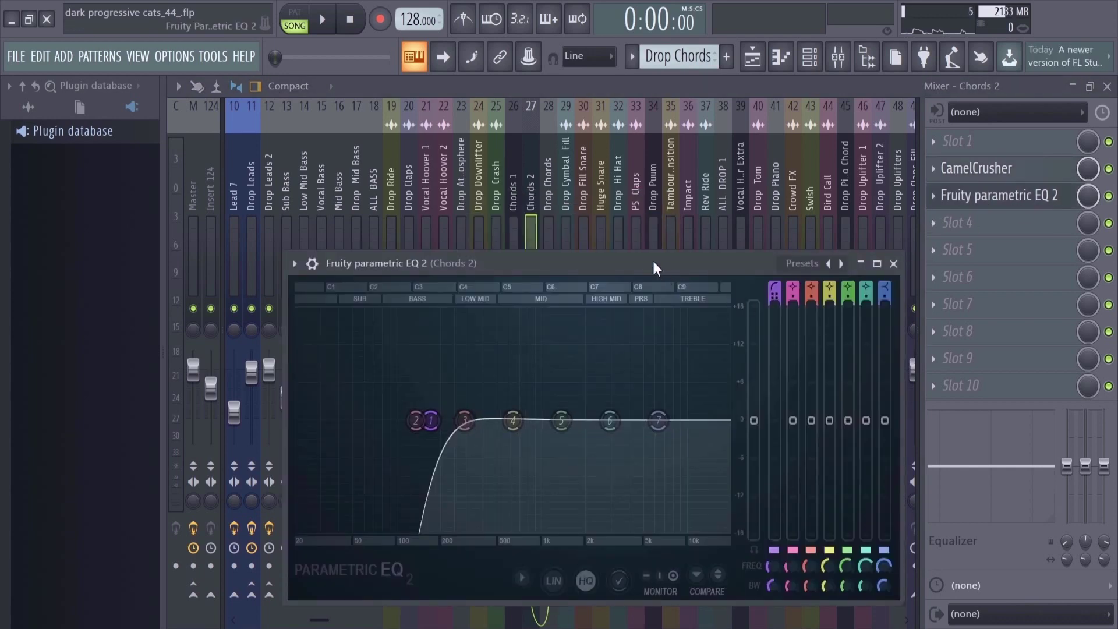
pyautogui.moveTo(652, 258); pyautogui.dragTo(685, 228)
pyautogui.click(926, 229)
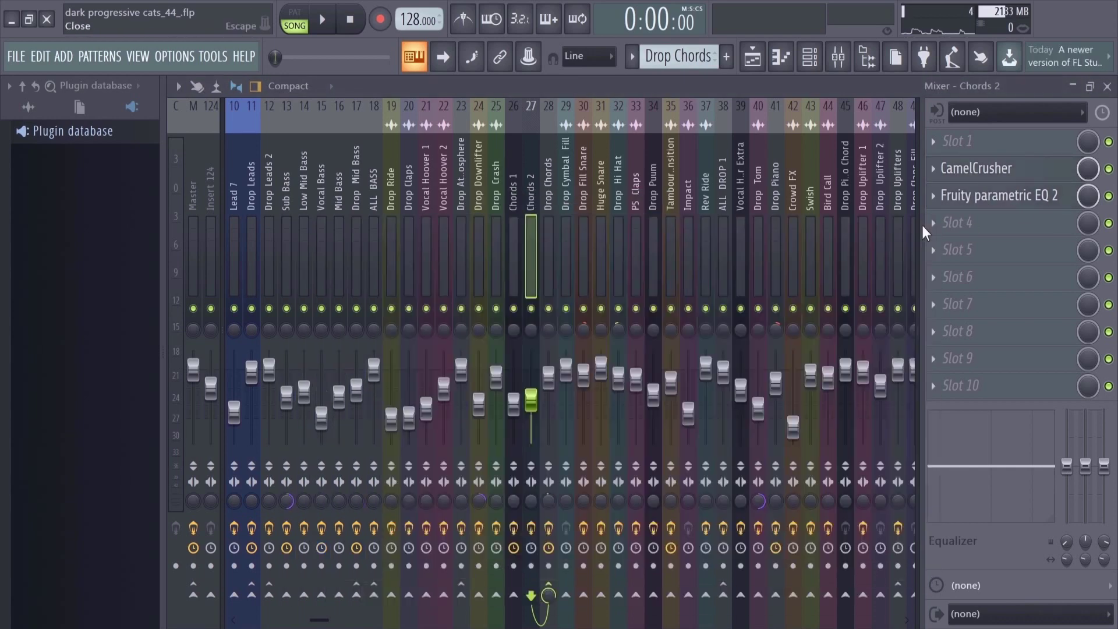
# - Highlight the Chords 1 and Chords 2 tracks, then review CamelCrusher, OTT and Fruity parametric EQ 2 on the Drop Chords track
pyautogui.keyDown('ctrl'); pyautogui.click(513, 490); pyautogui.keyUp('ctrl')
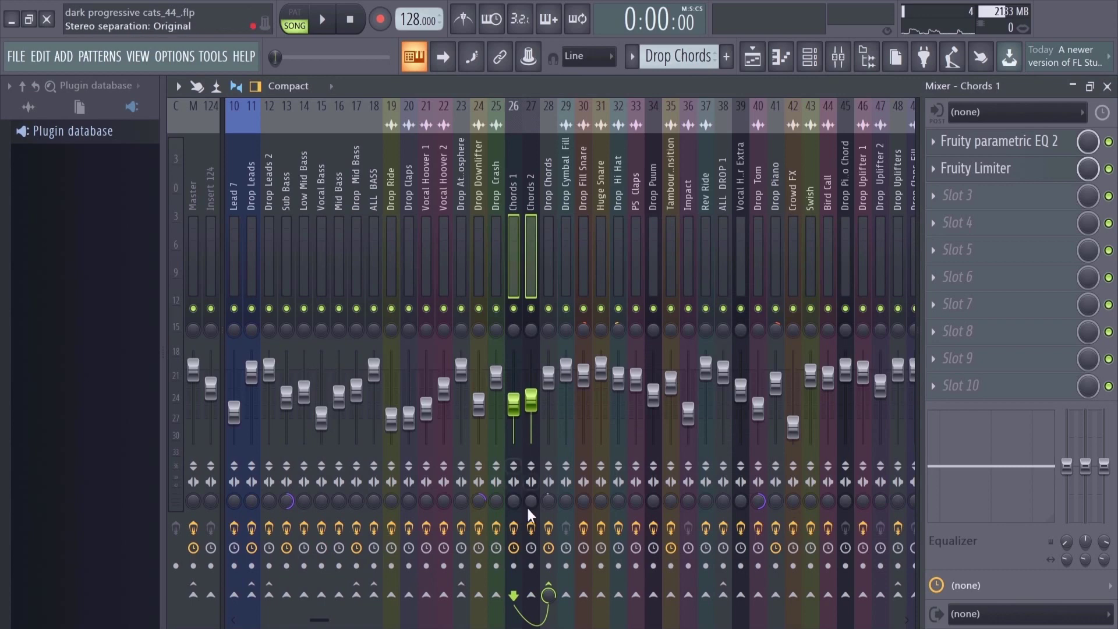
pyautogui.click(548, 245)
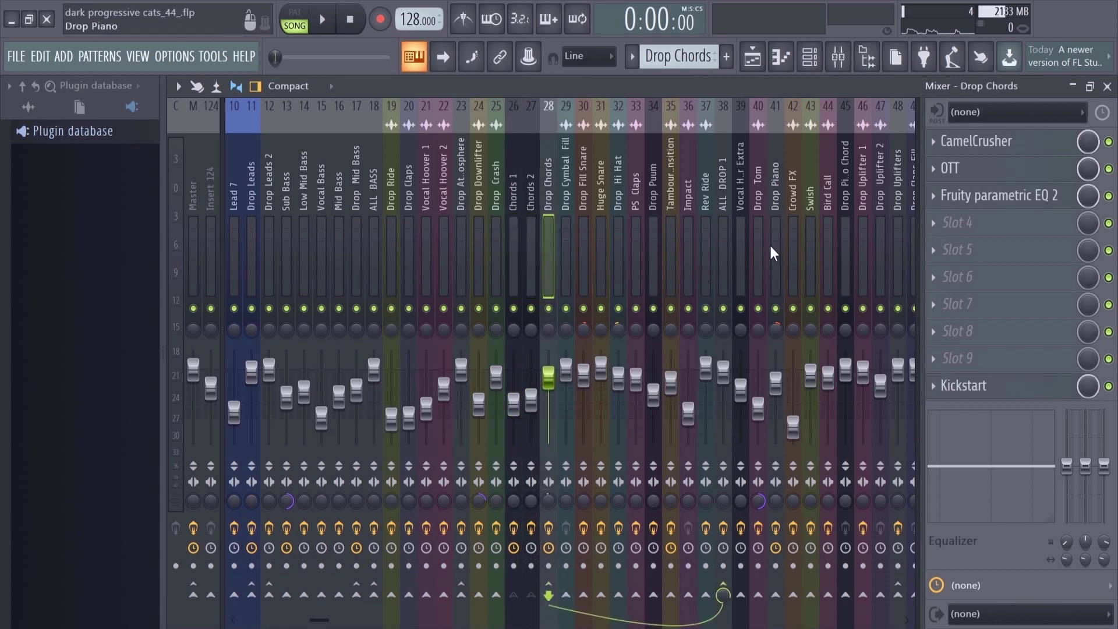
pyautogui.click(1006, 151)
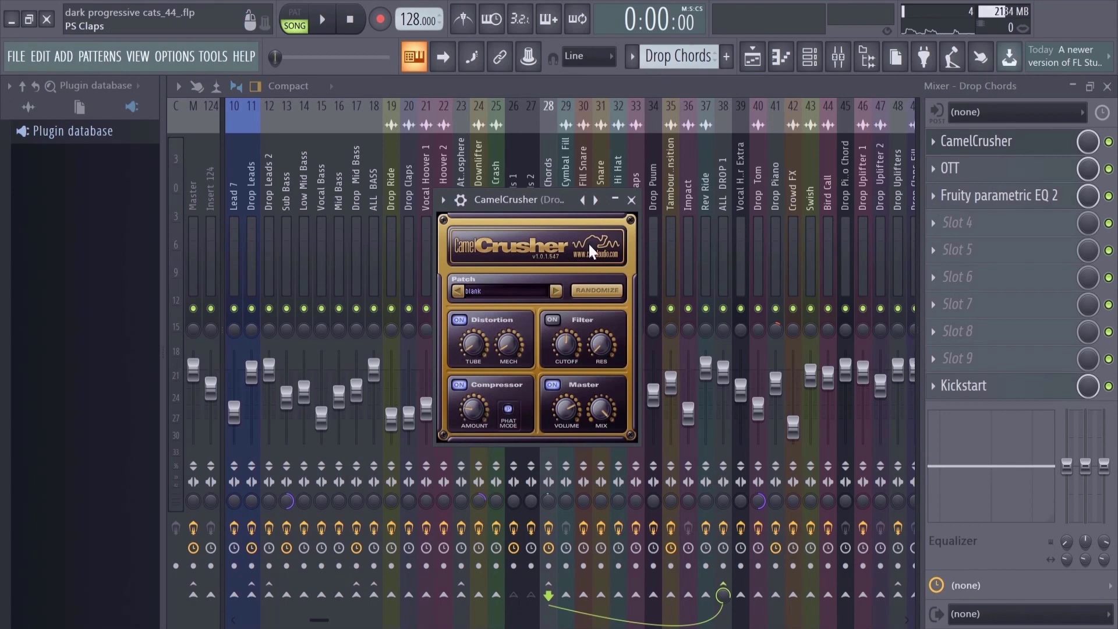
pyautogui.click(632, 200)
pyautogui.click(950, 168)
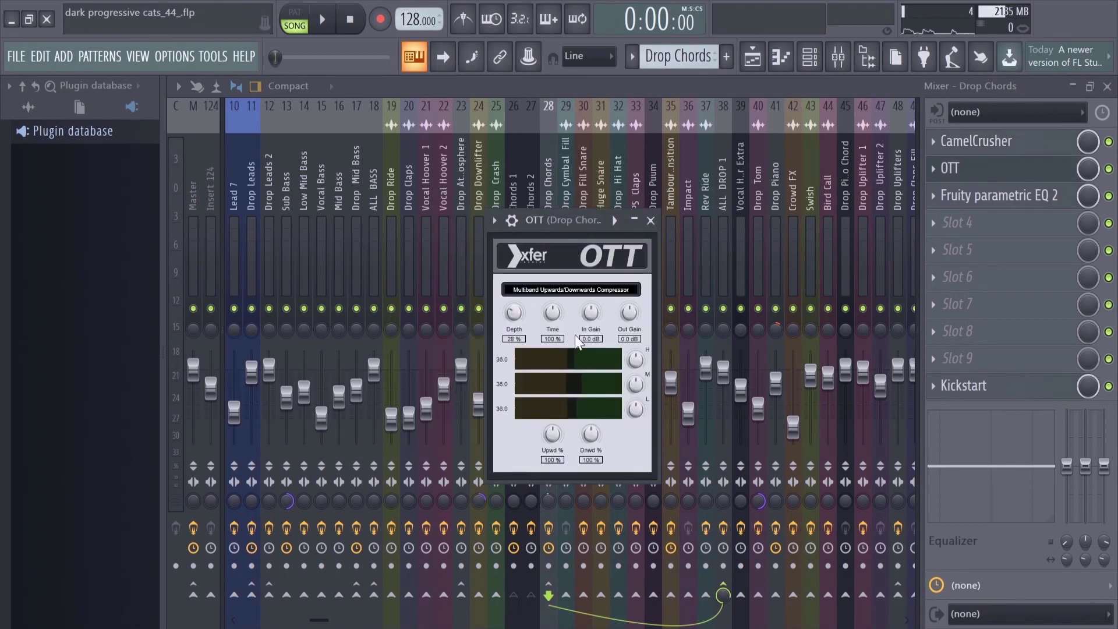
pyautogui.click(650, 220)
pyautogui.click(999, 195)
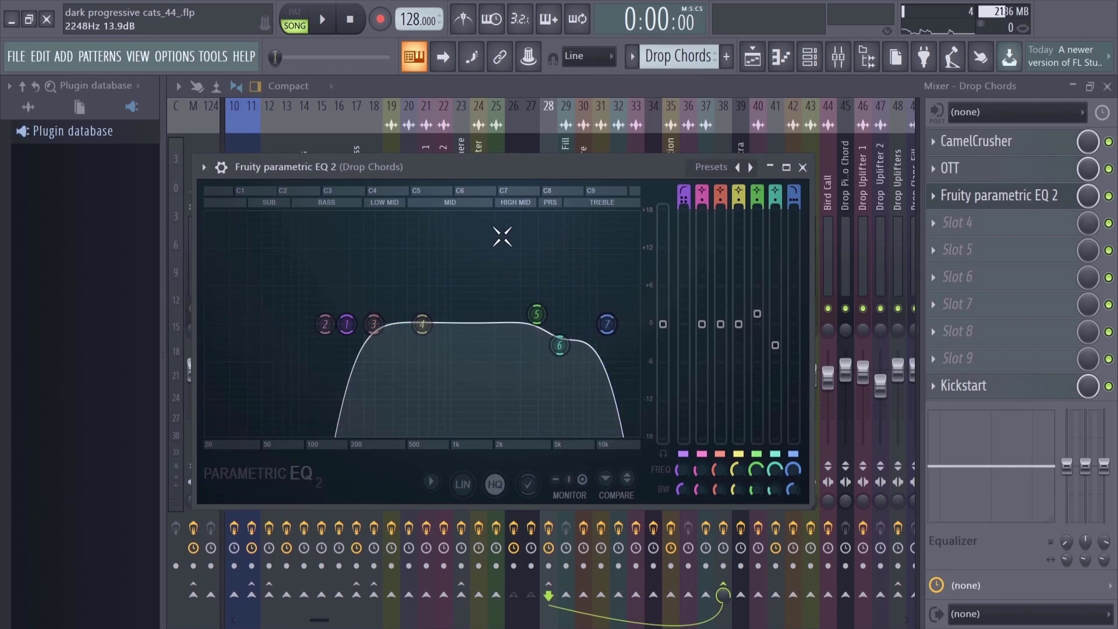
pyautogui.click(999, 195)
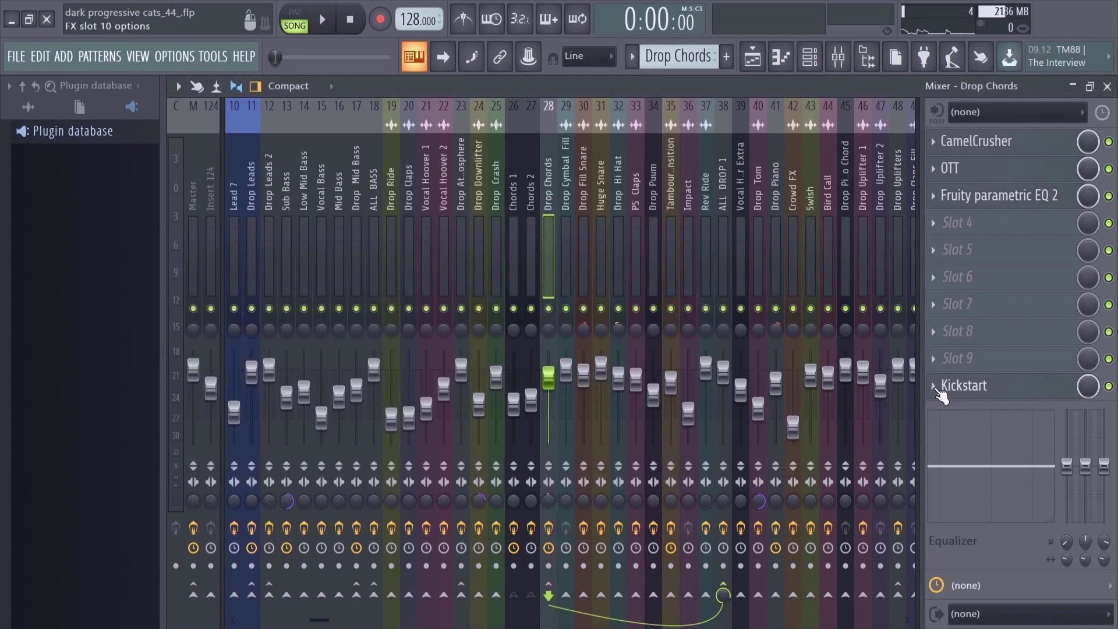
# - Play the Drop Chords pattern on its own and compare its sound with the Drop Chords, Chords 2 and Chords 1 effects bypassed and re-enabled
pyautogui.click(309, 20)
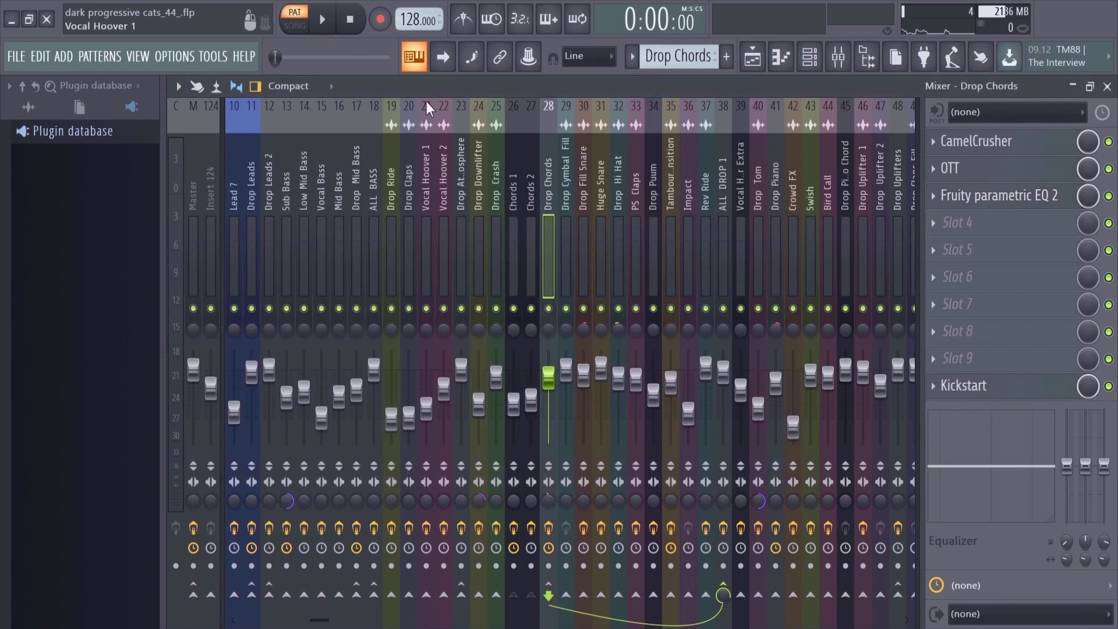
pyautogui.press('space')
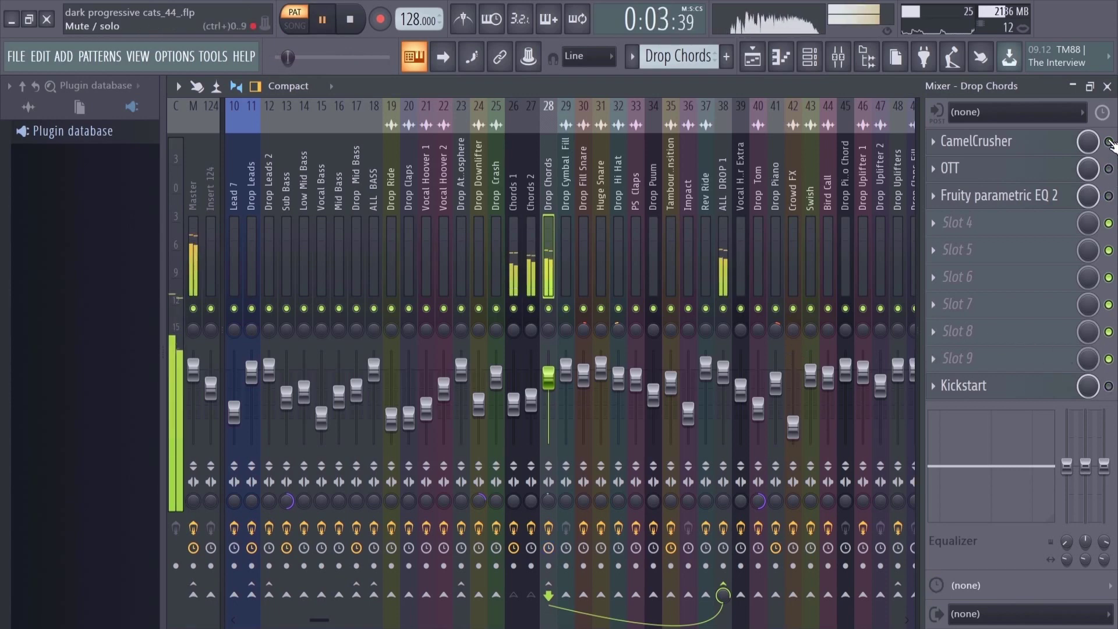
pyautogui.click(526, 274)
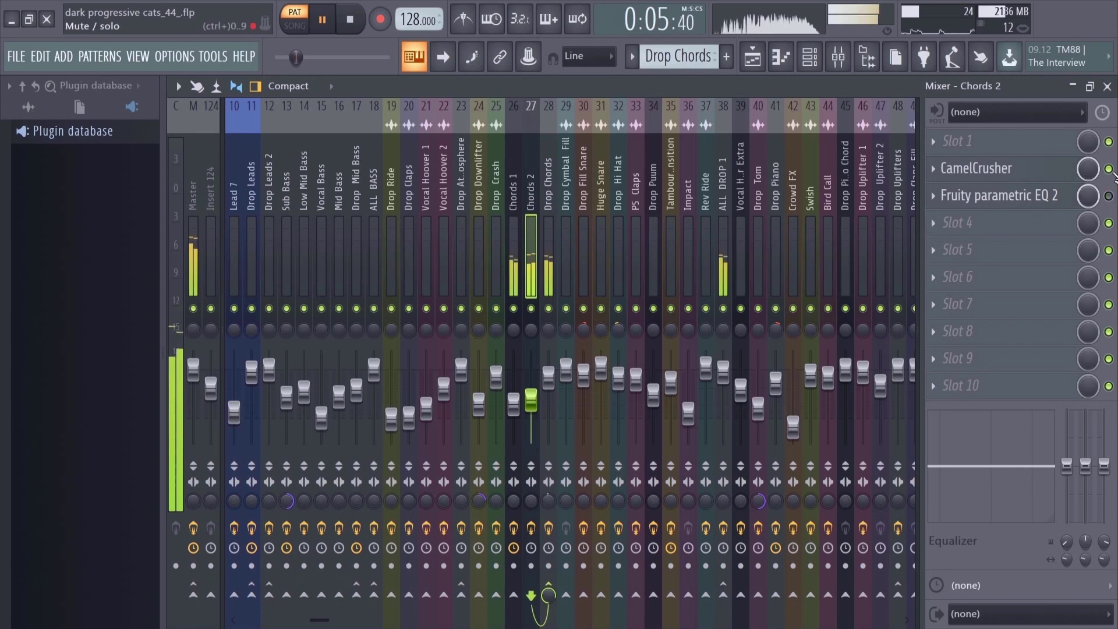
pyautogui.press('Left')
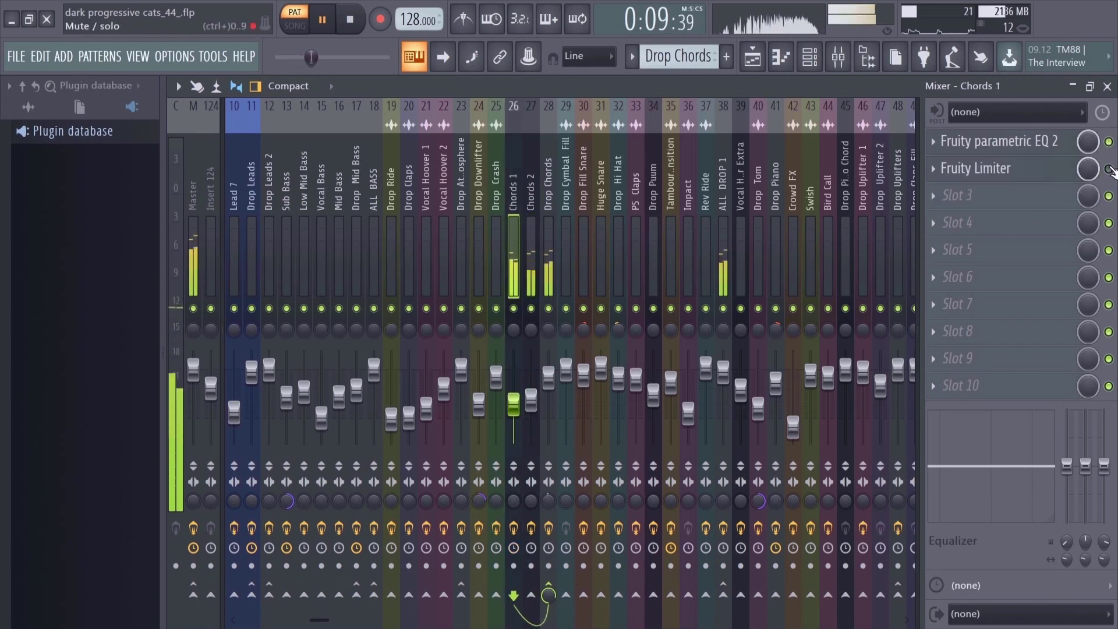
pyautogui.press('Right')
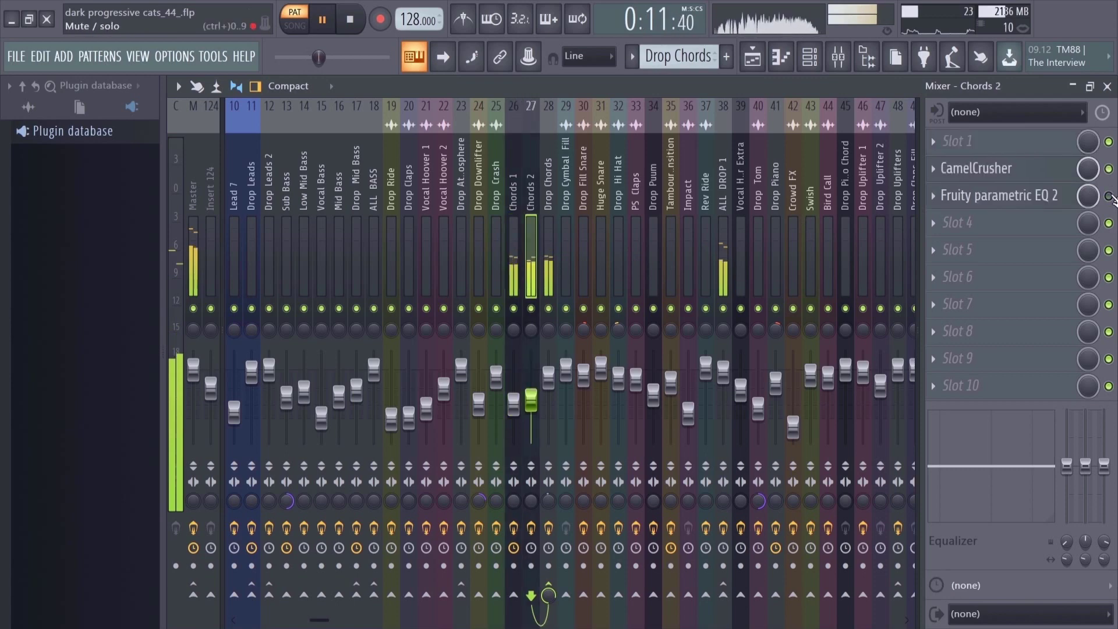
pyautogui.press('Right')
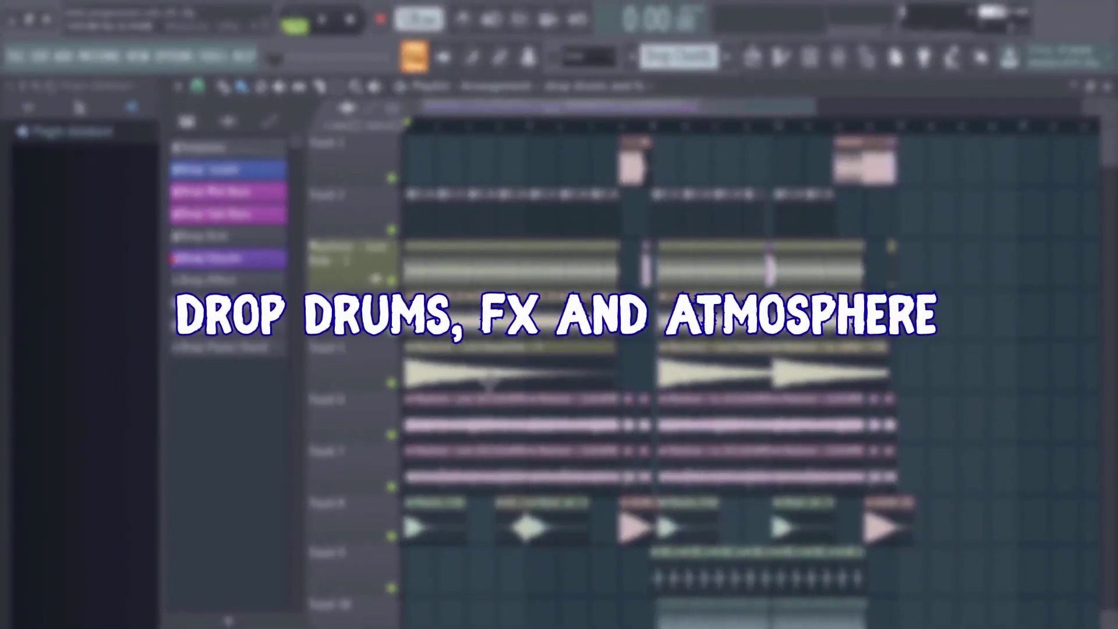
# - Play the drop drums and FX arrangement from the start and look over all of its playlist tracks
pyautogui.scroll(-10, 490, 384)
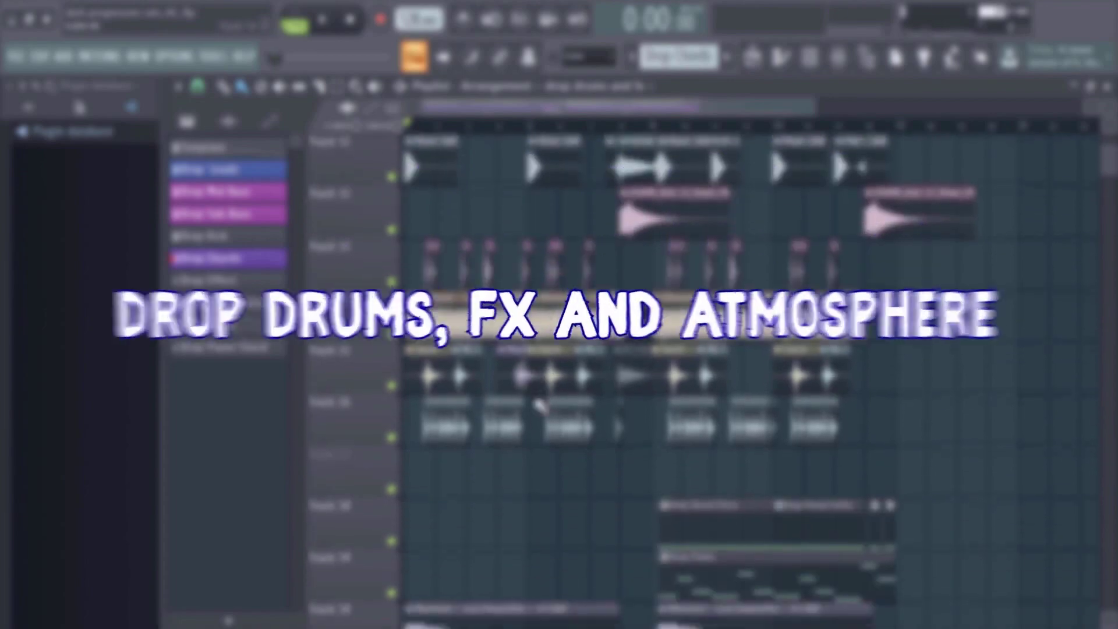
pyautogui.scroll(-1, 539, 405)
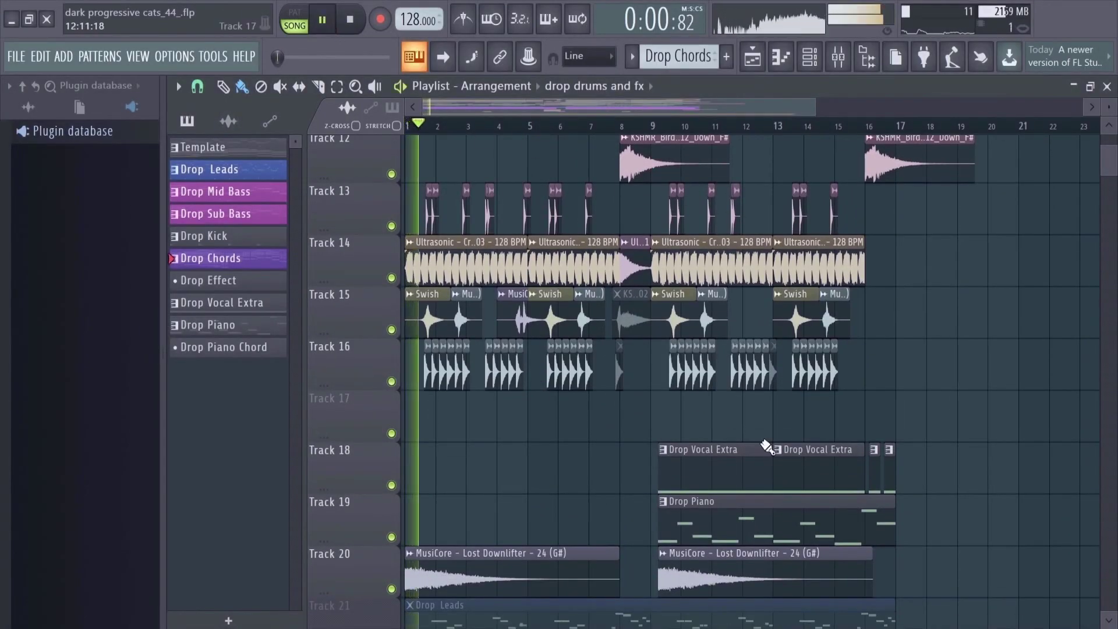
pyautogui.scroll(-3, 740, 439)
pyautogui.scroll(8, 582, 412)
pyautogui.scroll(1, 439, 367)
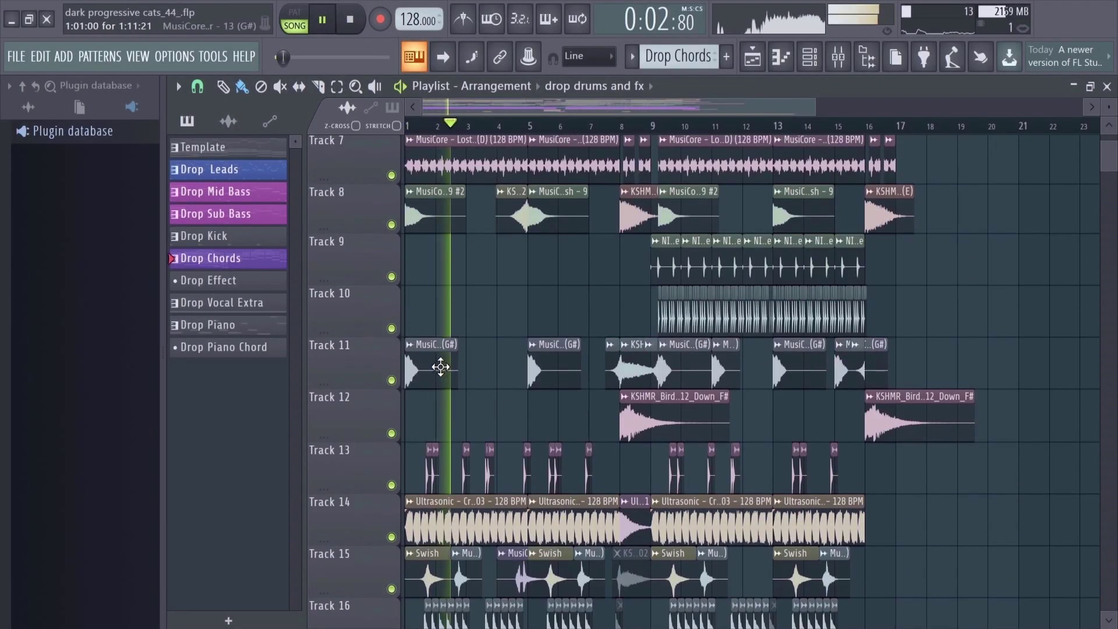
pyautogui.scroll(3, 439, 367)
pyautogui.scroll(6, 408, 367)
# - Follow the first eight bars of drums and FX, then examine the transition clips between bars 8 and 9
pyautogui.scroll(-3, 401, 367)
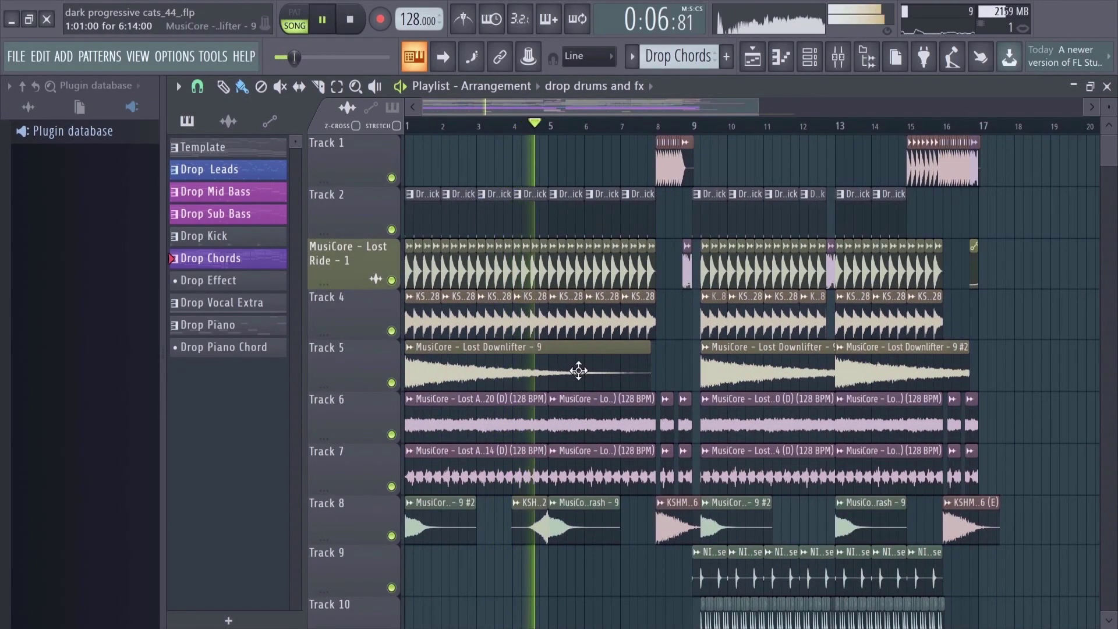
pyautogui.scroll(-7, 612, 385)
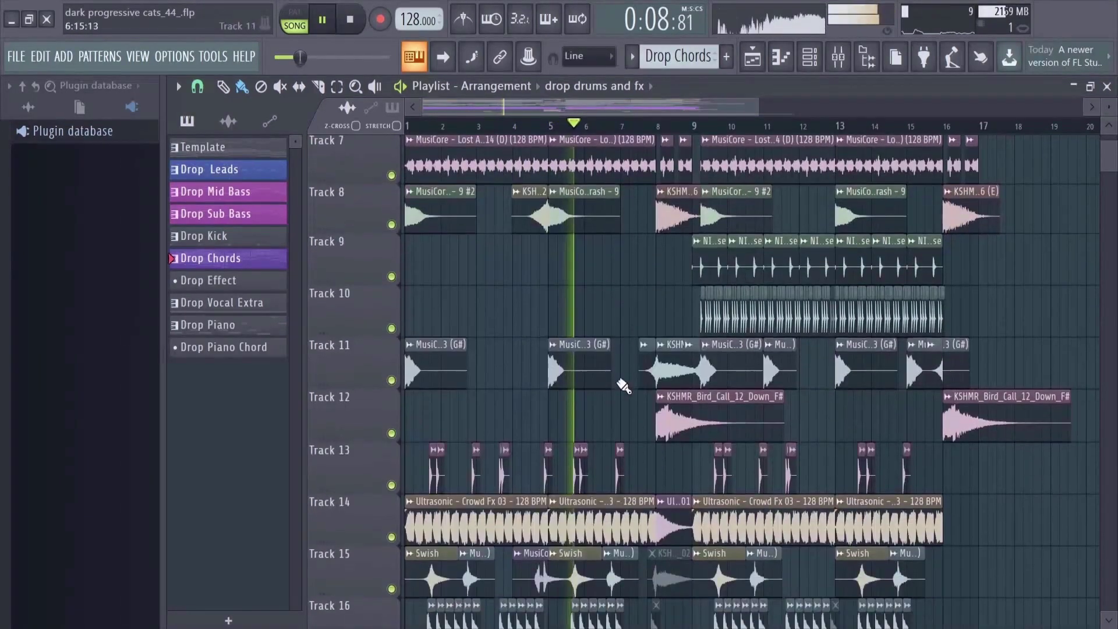
pyautogui.scroll(-3, 623, 386)
pyautogui.scroll(2, 614, 378)
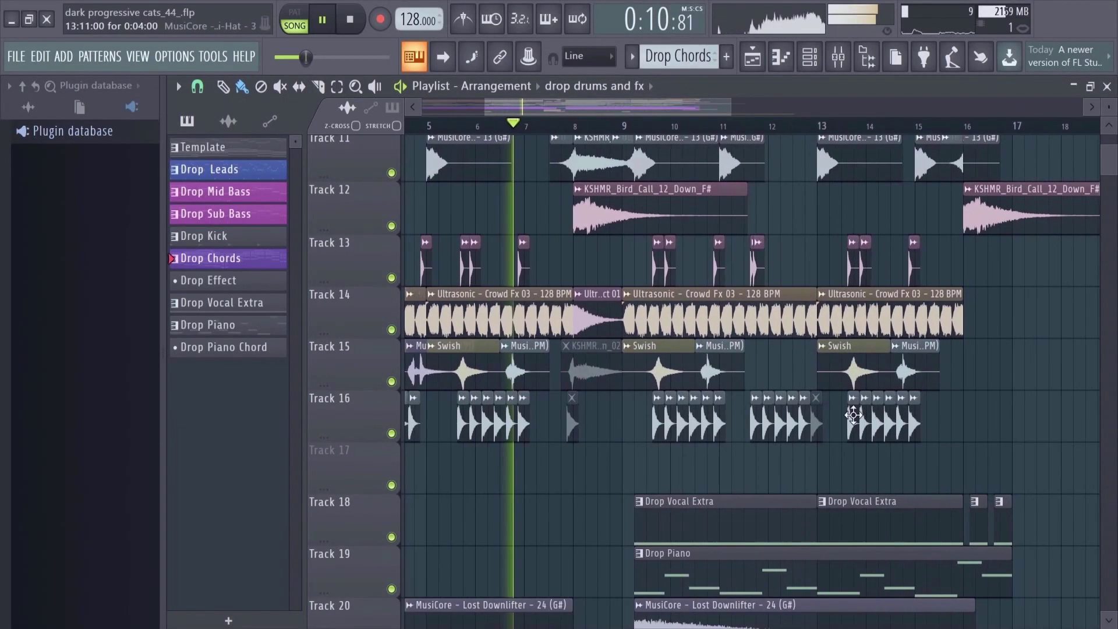
pyautogui.scroll(2, 606, 369)
pyautogui.scroll(4, 605, 368)
pyautogui.scroll(3, 617, 408)
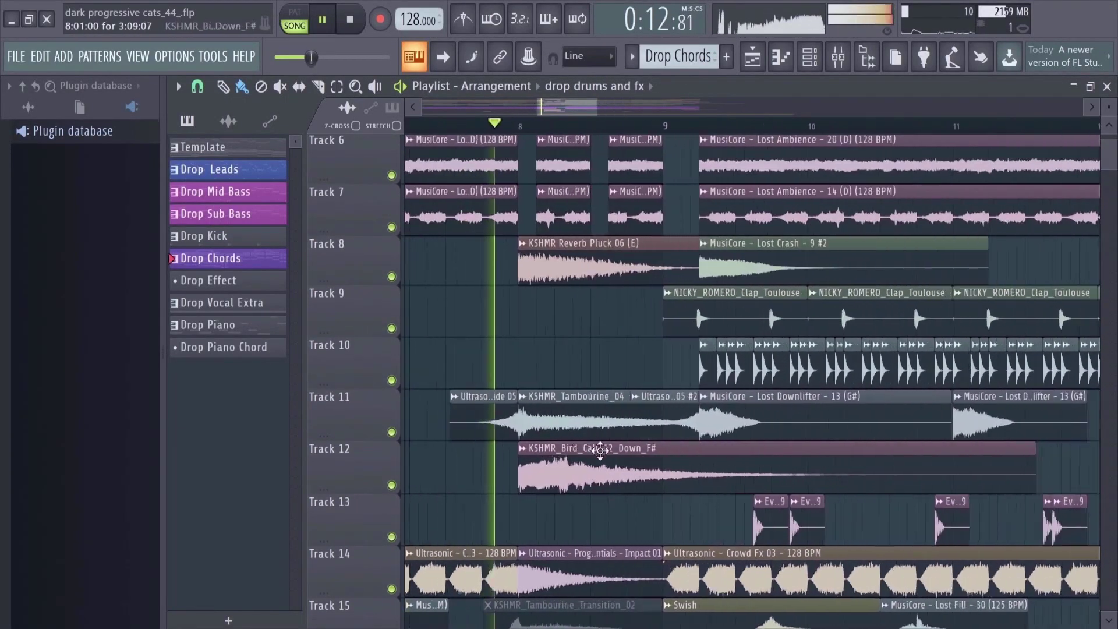
pyautogui.scroll(5, 659, 411)
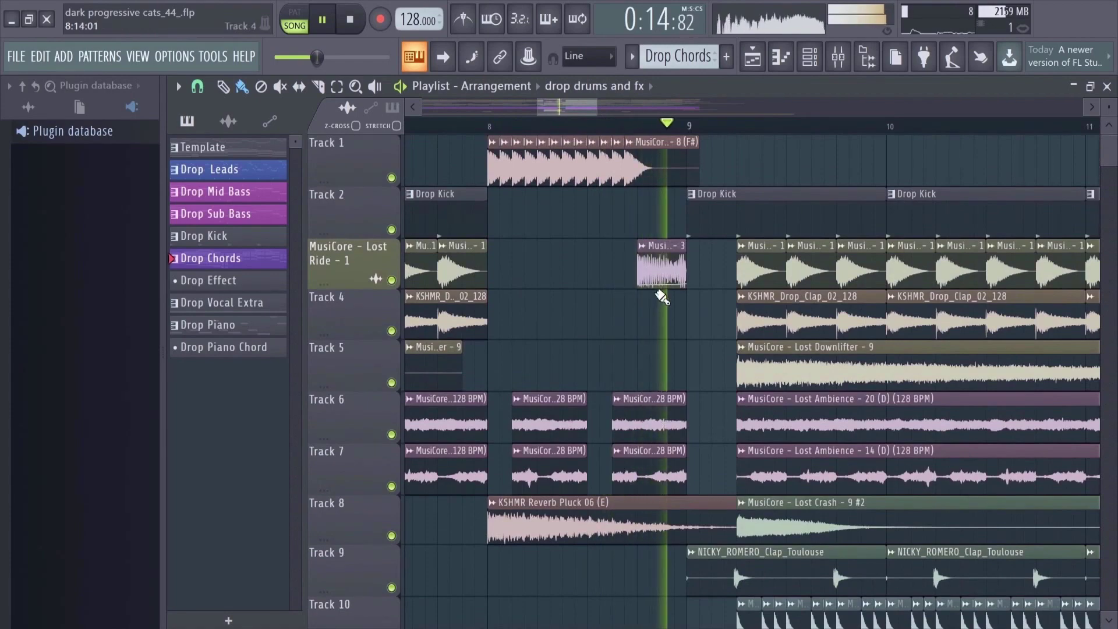
# - Examine the second half's percussion layers along with the Drop Vocal Extra, Drop Piano and Lost Downlifter clips
pyautogui.scroll(-3, 662, 297)
pyautogui.scroll(-8, 544, 385)
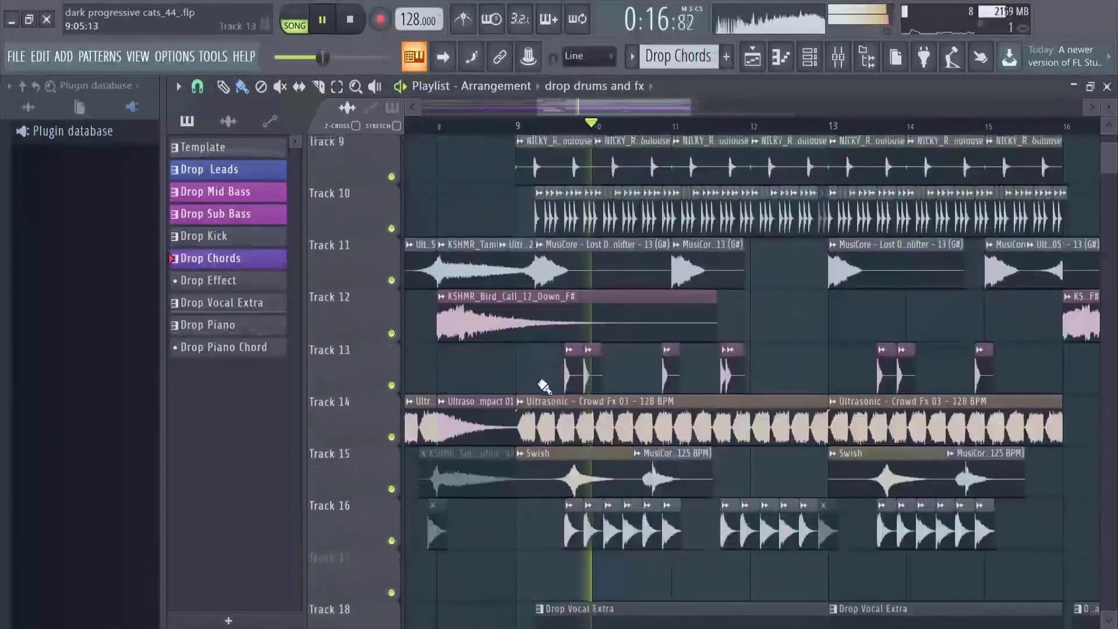
pyautogui.scroll(-6, 640, 402)
pyautogui.scroll(-3, 706, 411)
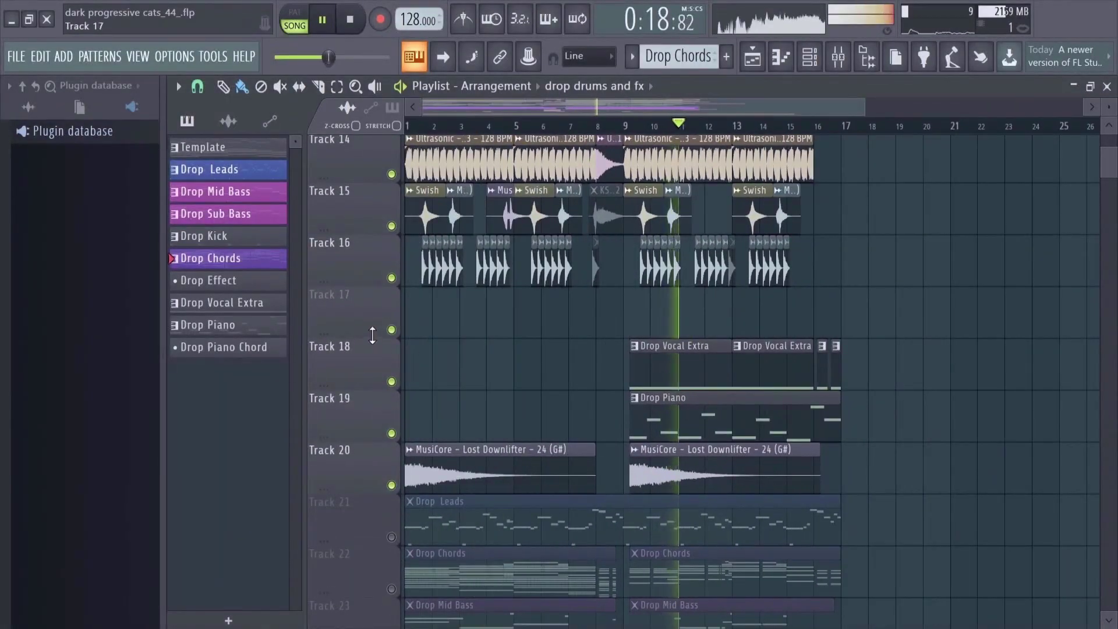
pyautogui.scroll(1, 831, 386)
pyautogui.scroll(3, 969, 429)
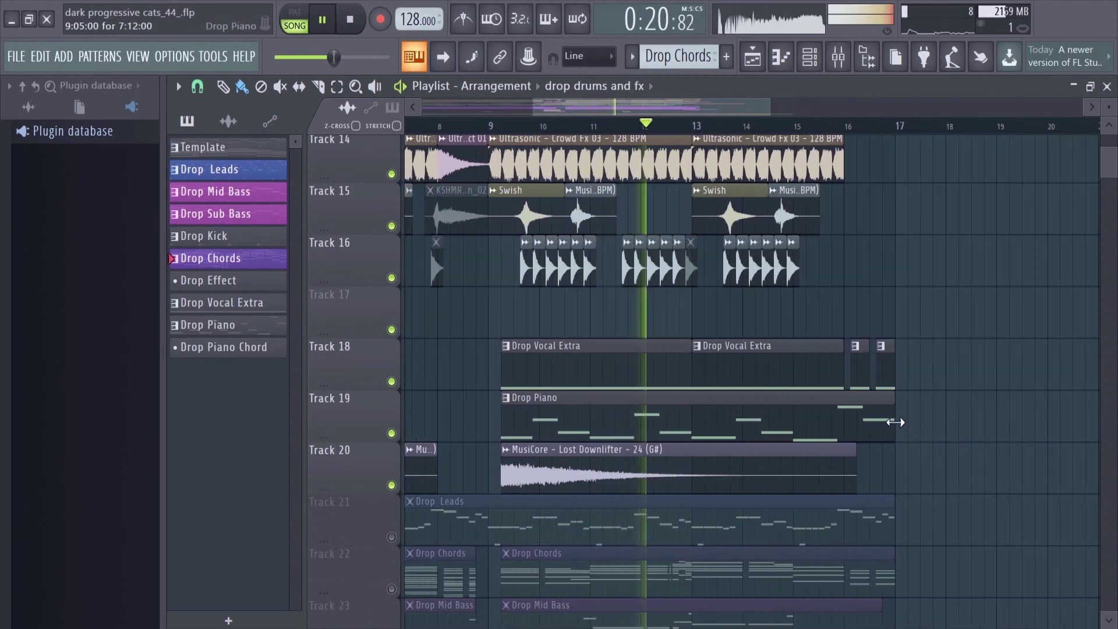
pyautogui.scroll(2, 844, 420)
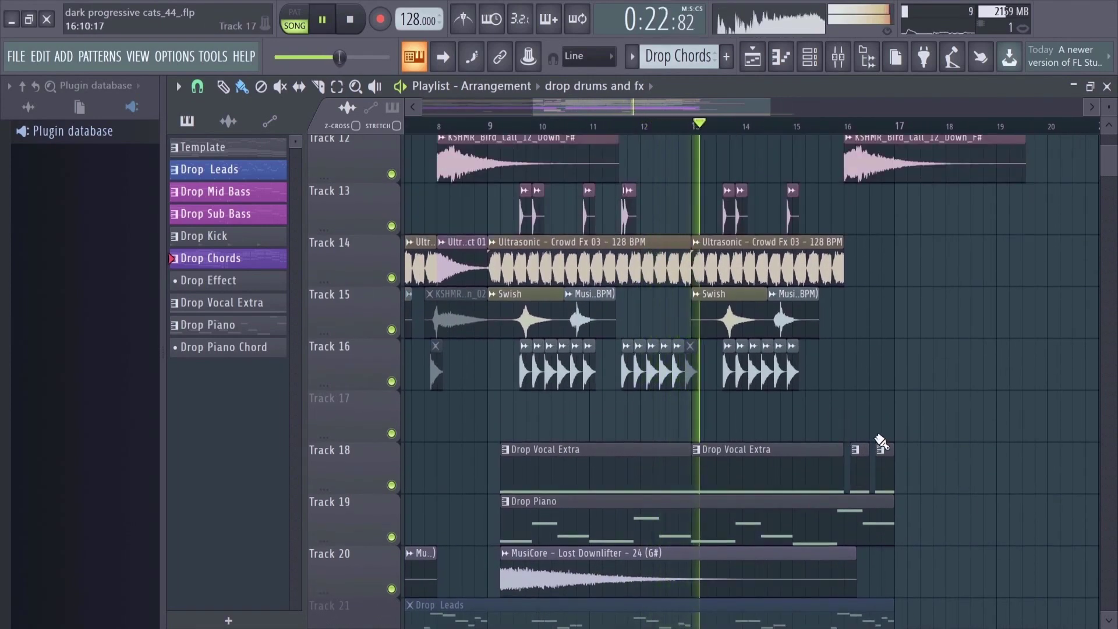
# - Examine the closing fill, the chopped ambience and the impact clips between bars 15 and 17
pyautogui.scroll(10, 883, 443)
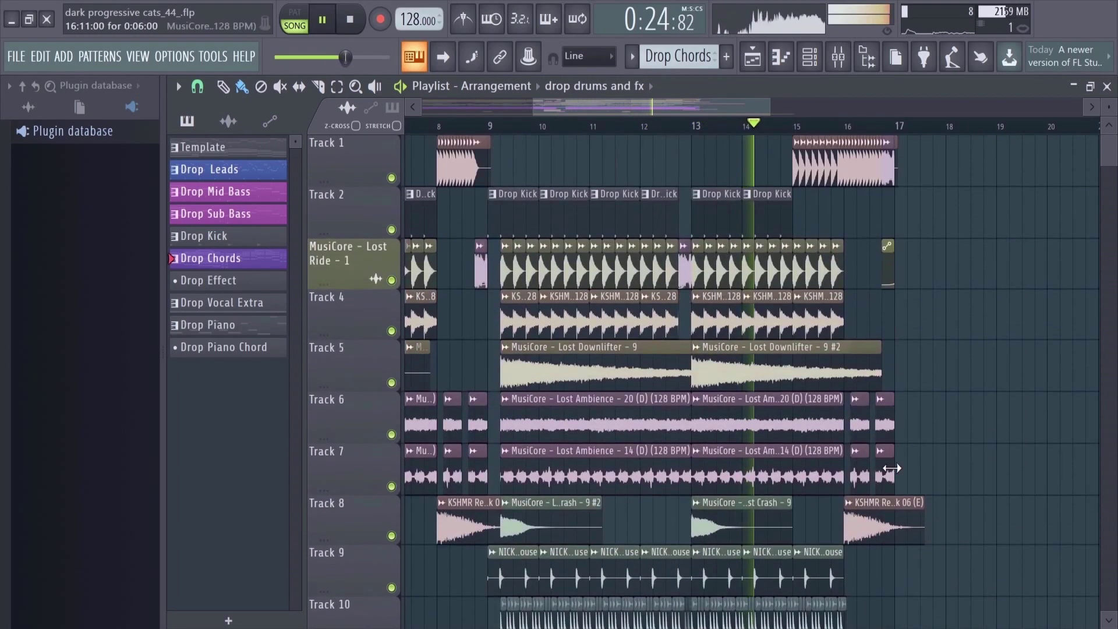
pyautogui.scroll(2, 882, 373)
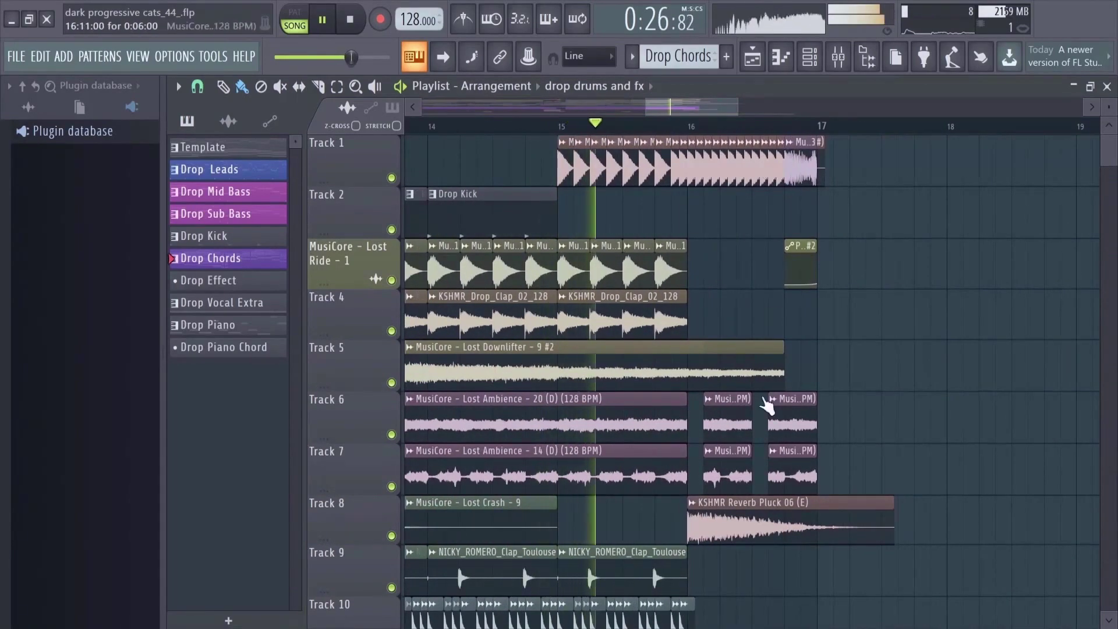
pyautogui.scroll(-1, 766, 406)
pyautogui.scroll(-9, 757, 410)
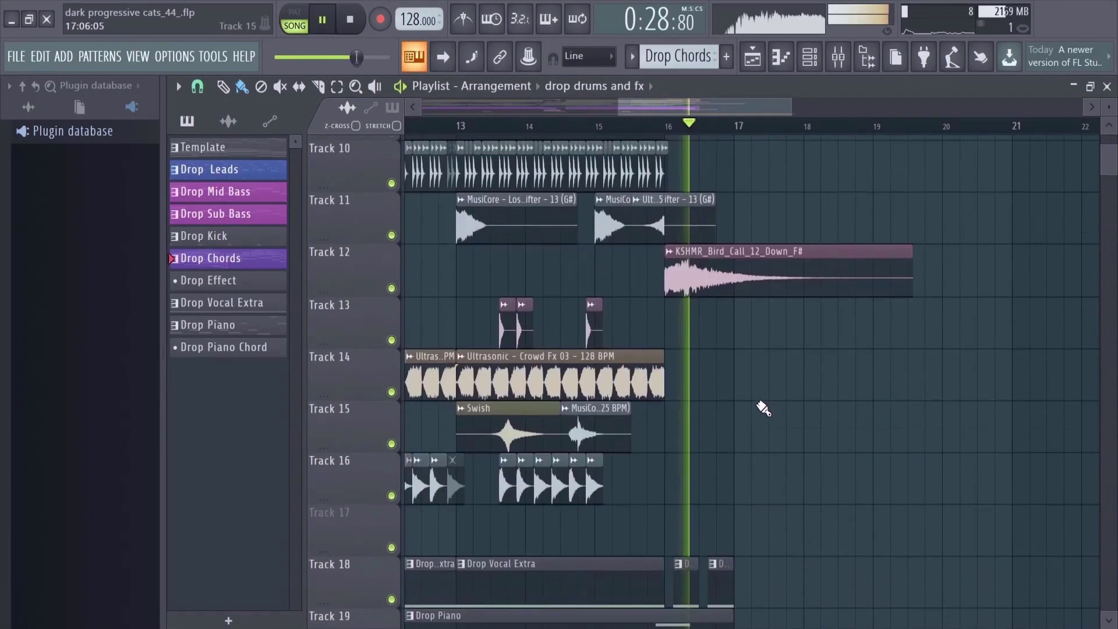
pyautogui.scroll(-3, 815, 419)
pyautogui.scroll(-3, 831, 424)
pyautogui.scroll(-6, 831, 425)
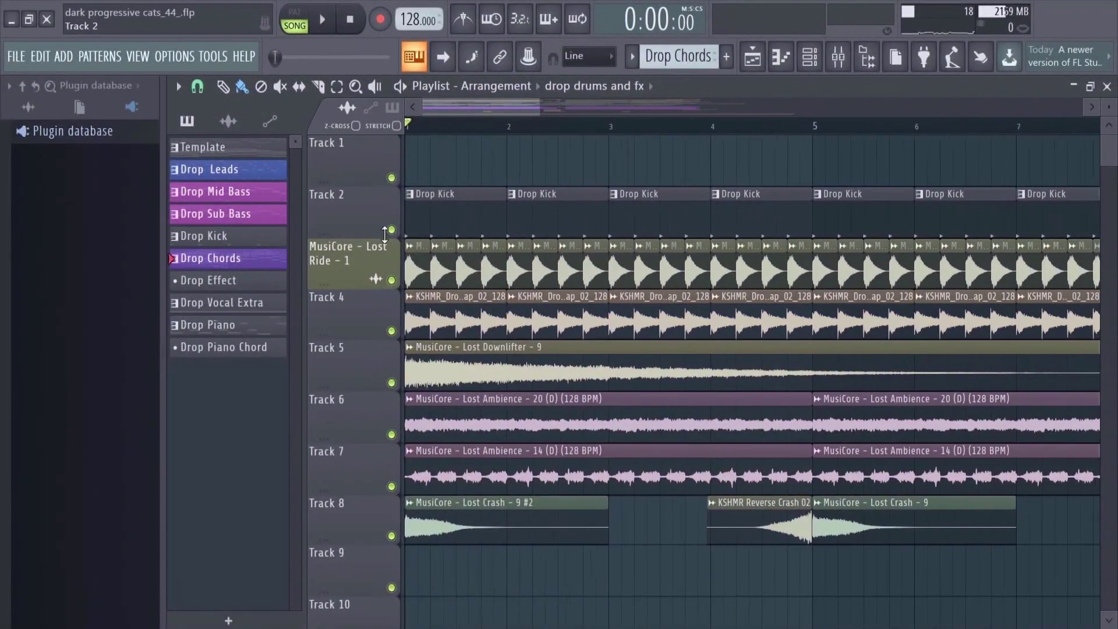
# - Listen to the Drop Kick on Track 2 alone, followed by the MusiCore - Lost Ride track alone
pyautogui.rightClick(392, 230)
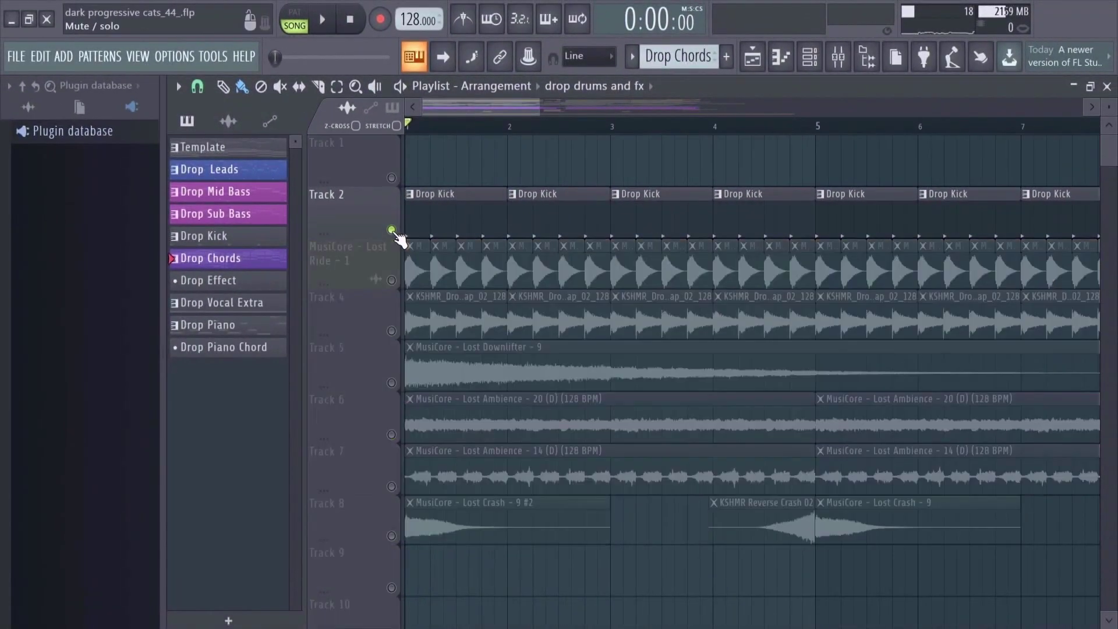
pyautogui.press('space')
pyautogui.press('space')
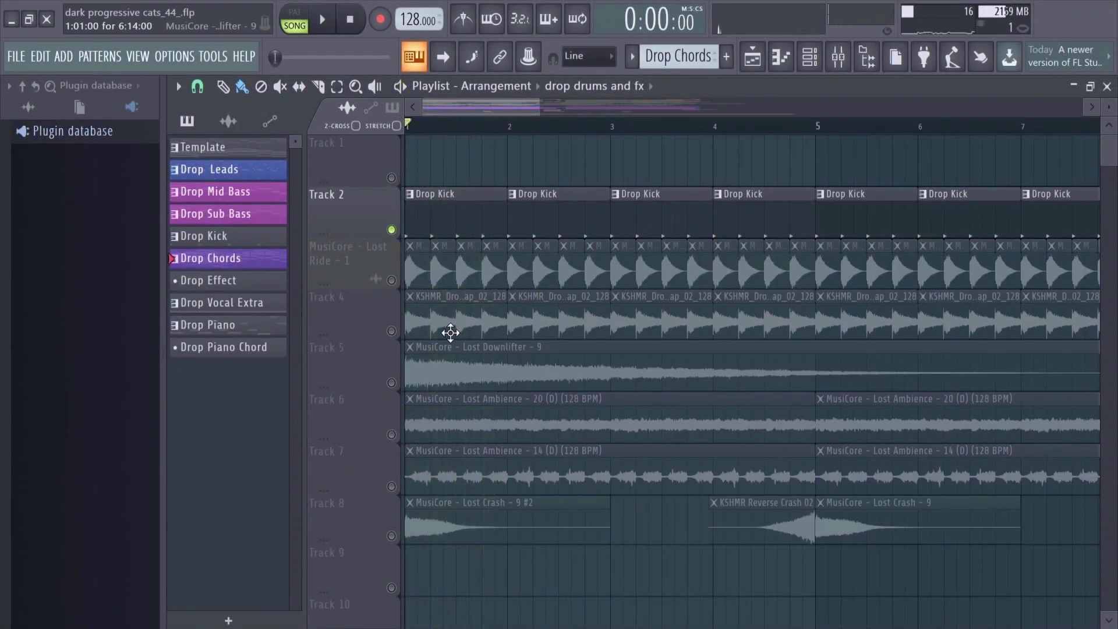
pyautogui.click(392, 280)
pyautogui.click(392, 230)
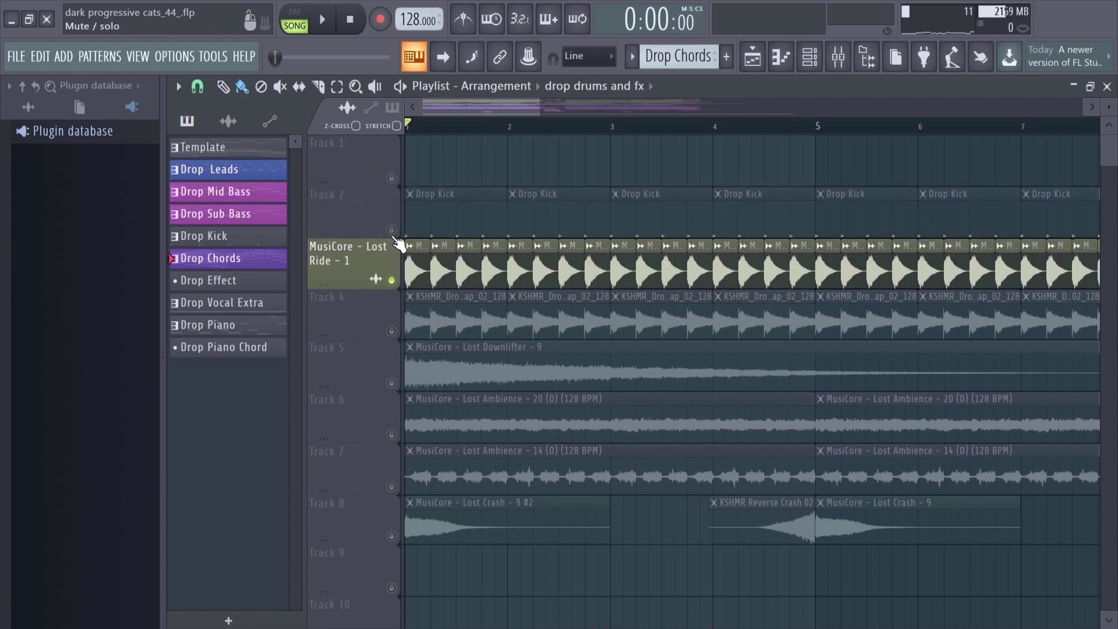
pyautogui.press('space')
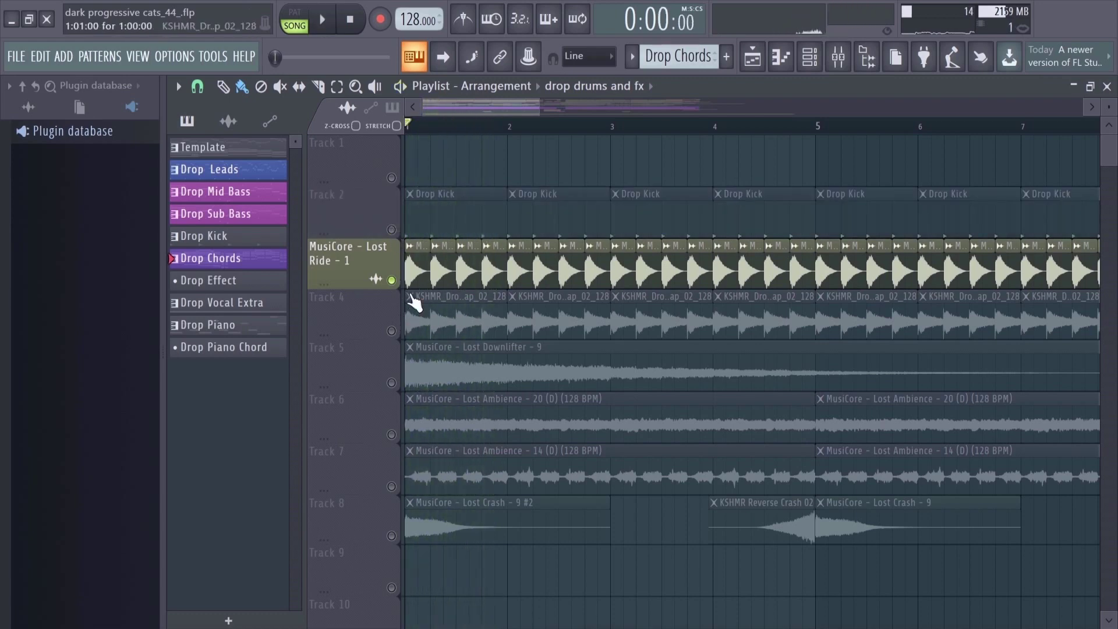
# - Solo the KSHMR_Drop_Clap clips on Track 4, then play them together with the ride and kick tracks
pyautogui.rightClick(392, 330)
pyautogui.press('space')
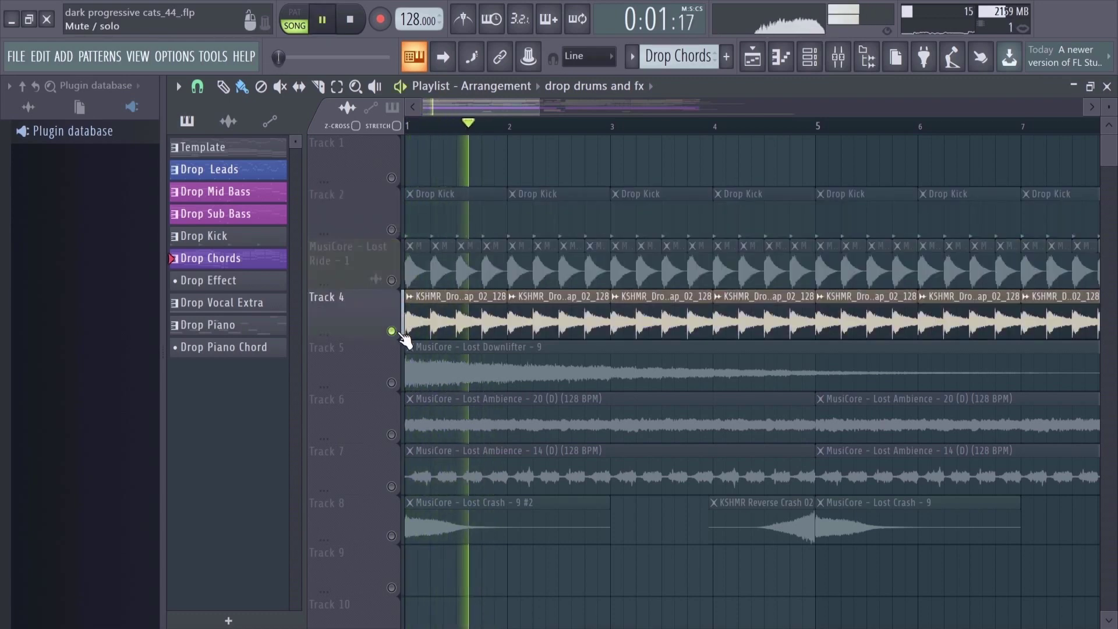
pyautogui.press('space')
pyautogui.click(392, 281)
pyautogui.click(392, 230)
pyautogui.press('space')
# - Listen to the crashes on Track 8 and the downlifters on Track 11 over the kick
pyautogui.scroll(-2, 478, 381)
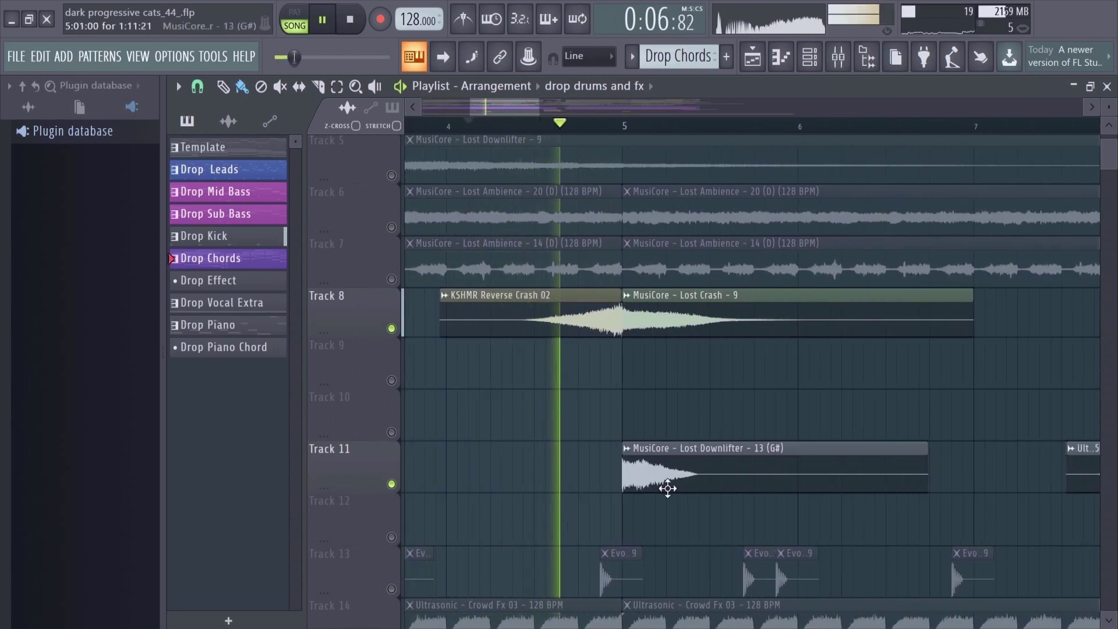
pyautogui.scroll(-5, 669, 489)
pyautogui.scroll(-4, 614, 449)
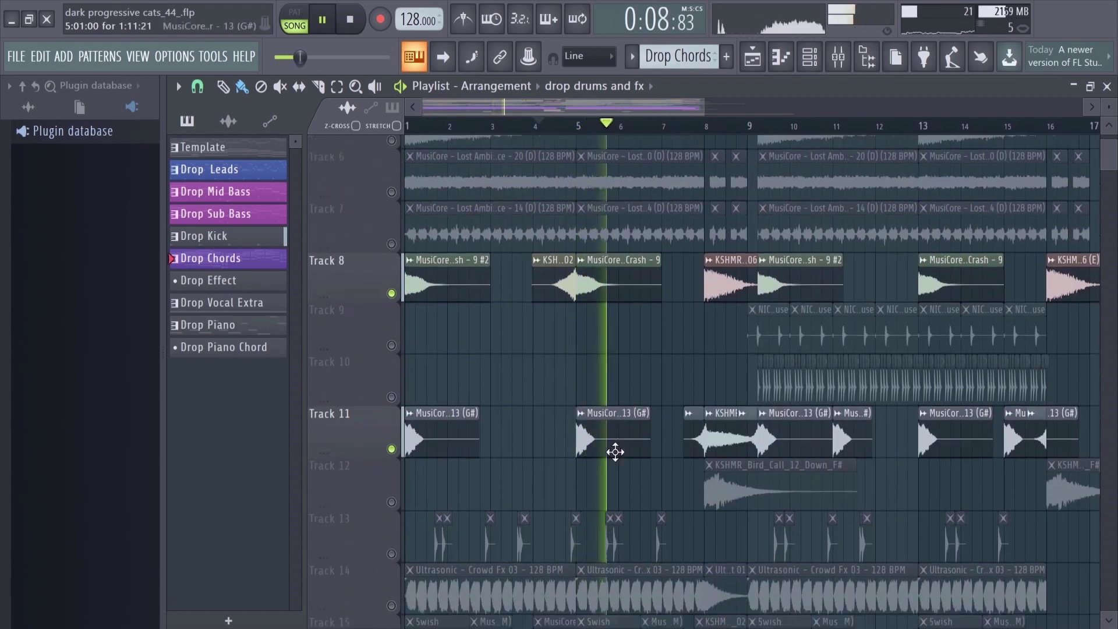
pyautogui.press('space')
# - Play the Evolution Of Sound Tom 9 hits on Track 13 with the other enabled drum tracks
pyautogui.scroll(3, 417, 407)
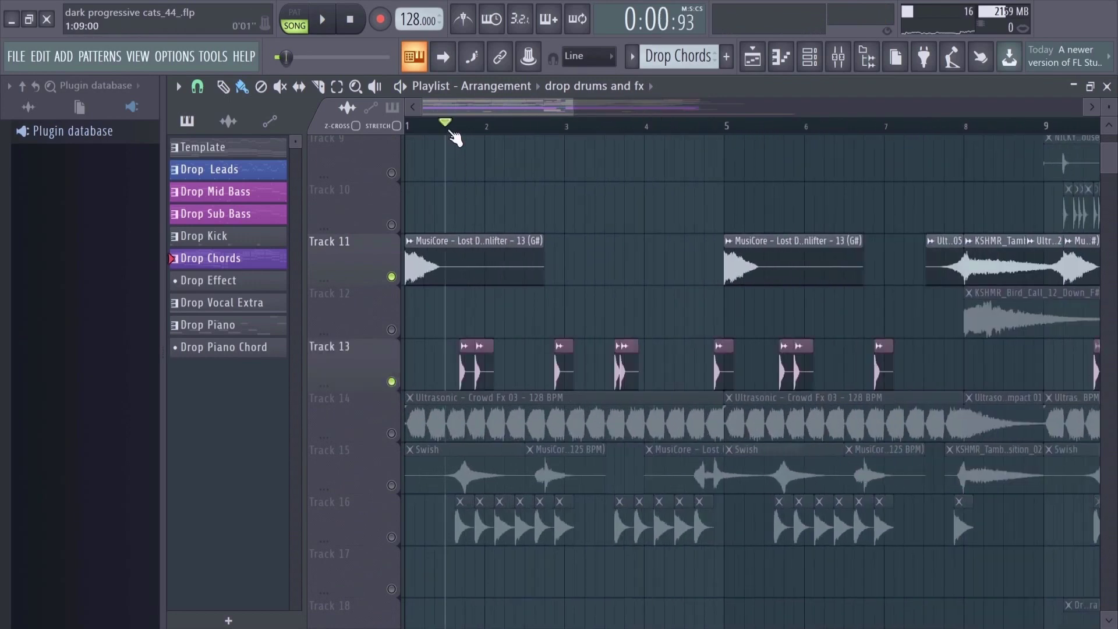
pyautogui.scroll(4, 501, 376)
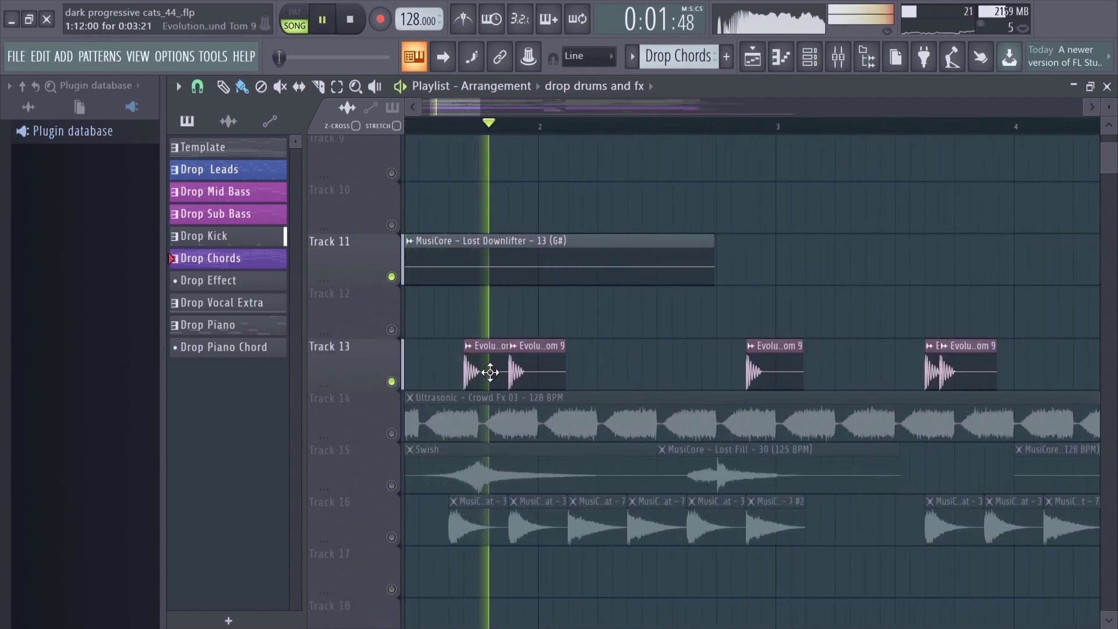
pyautogui.scroll(-3, 611, 408)
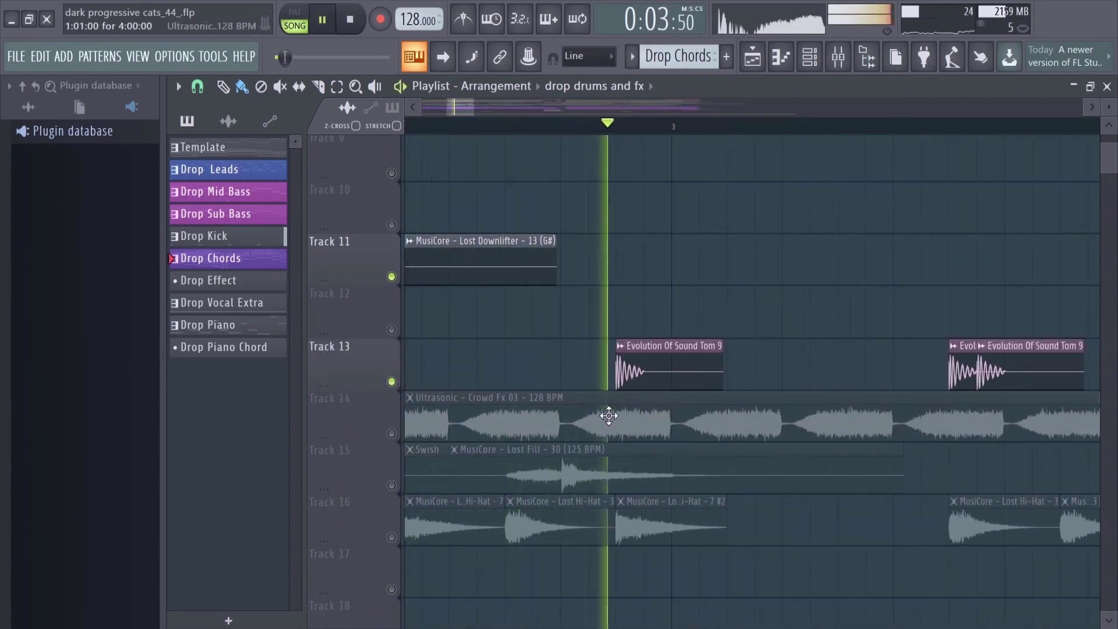
pyautogui.scroll(-2, 564, 404)
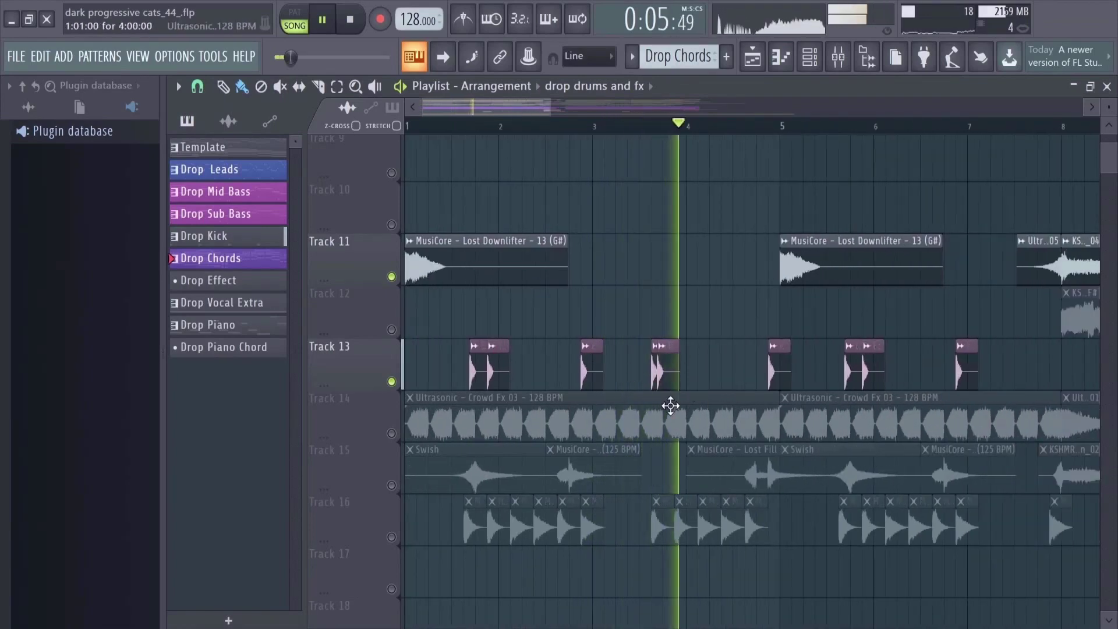
pyautogui.scroll(4, 739, 395)
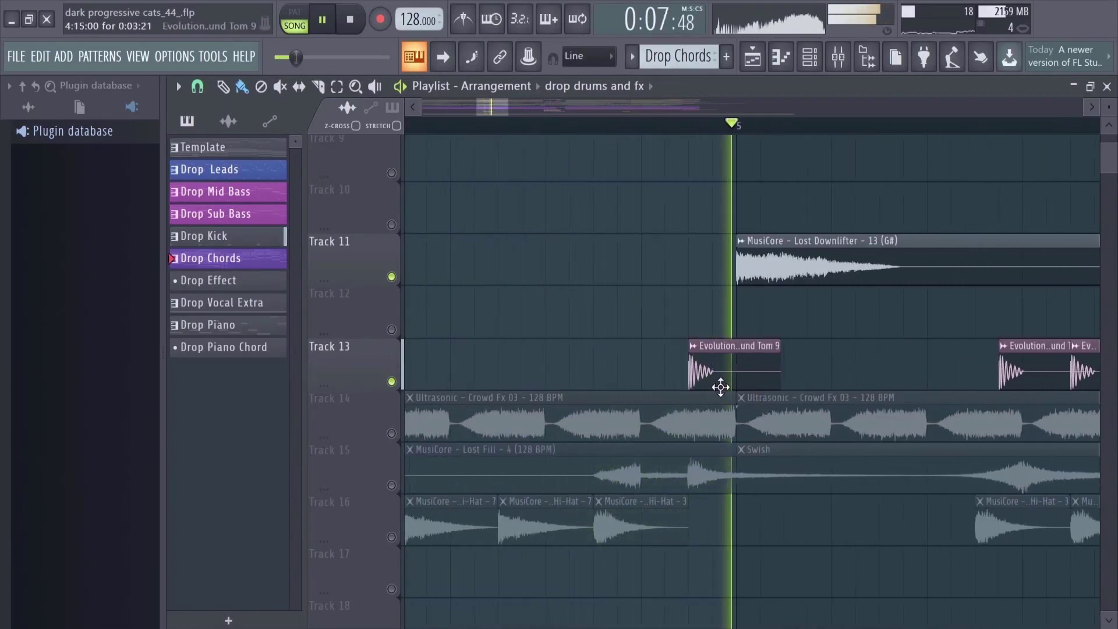
pyautogui.scroll(-2, 762, 420)
pyautogui.press('space')
# - Enable Track 15 and listen to how its Swish and MusiCore Lost Fill clips fit the drums
pyautogui.scroll(-3, 418, 463)
pyautogui.click(394, 454)
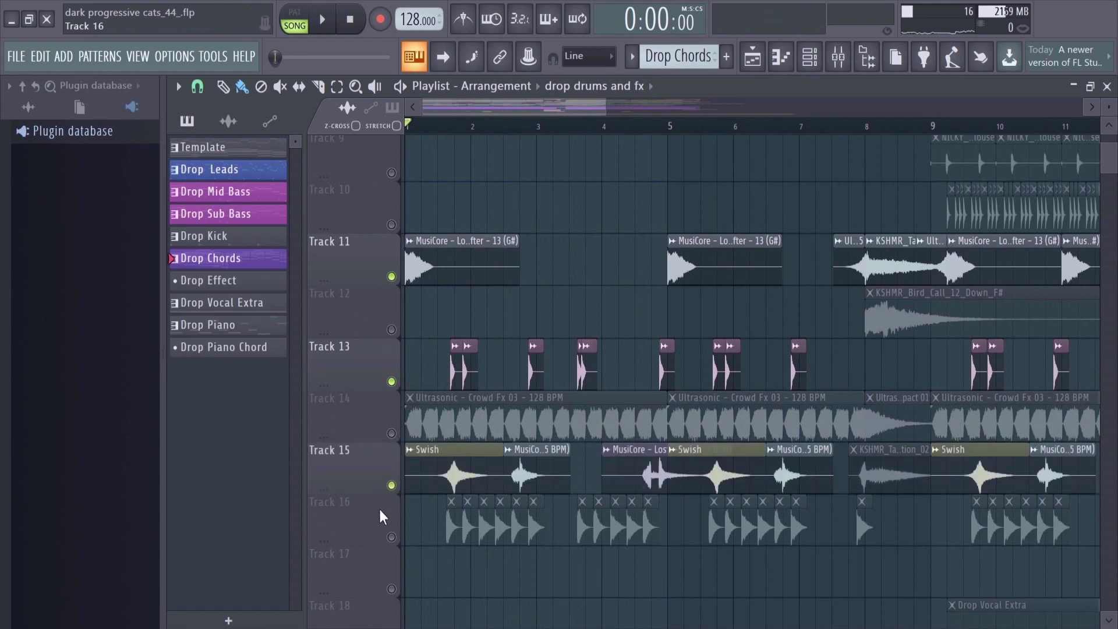
pyautogui.scroll(3, 474, 182)
pyautogui.press('space')
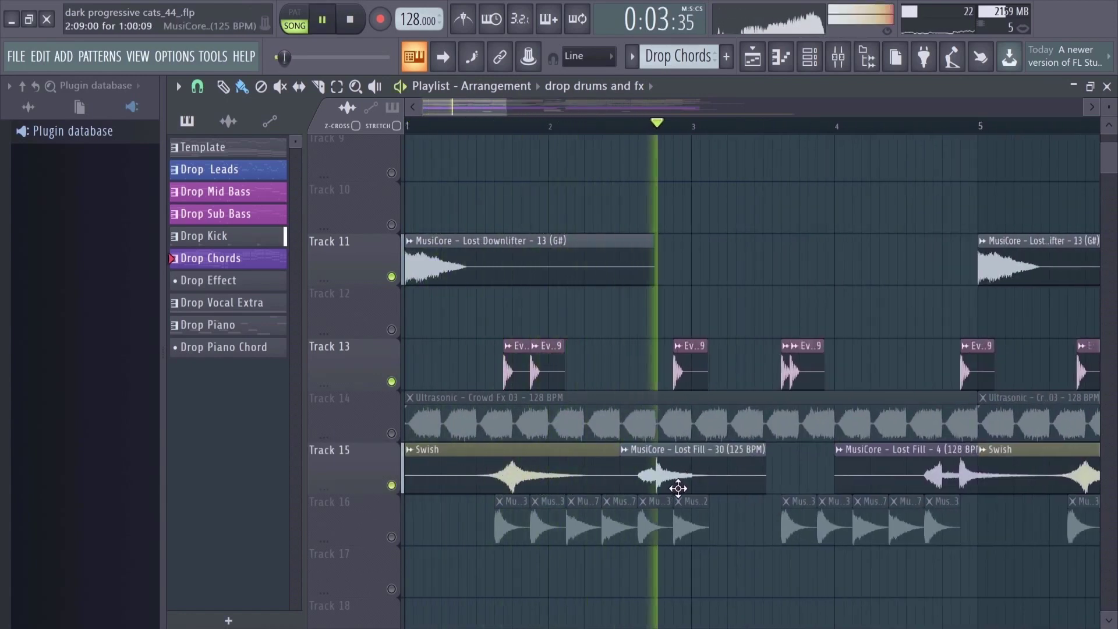
pyautogui.scroll(-1, 808, 499)
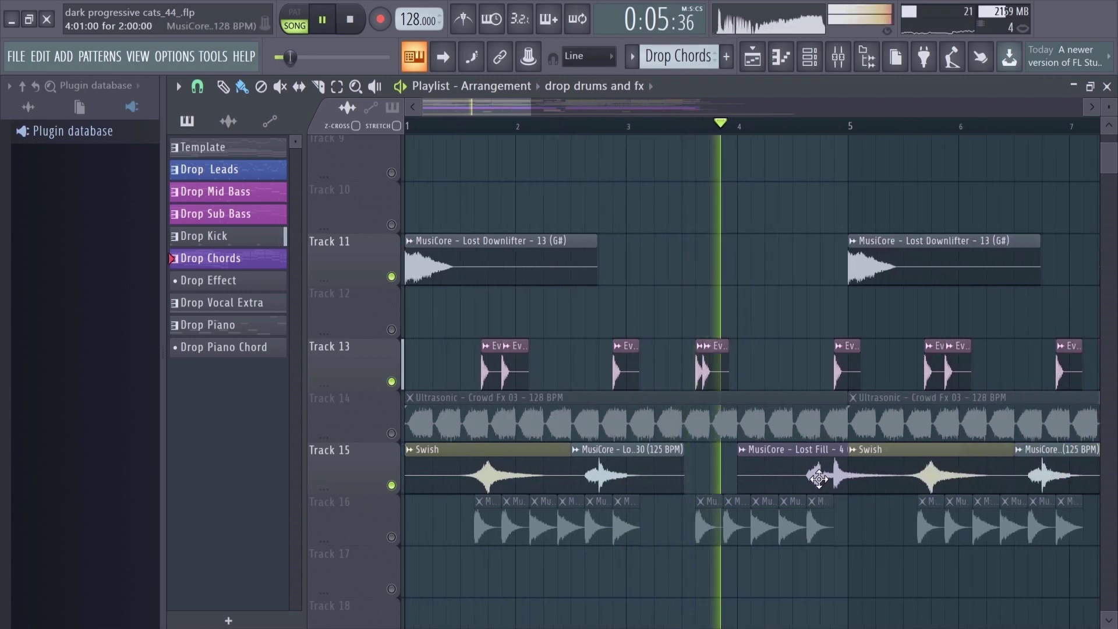
pyautogui.scroll(2, 843, 472)
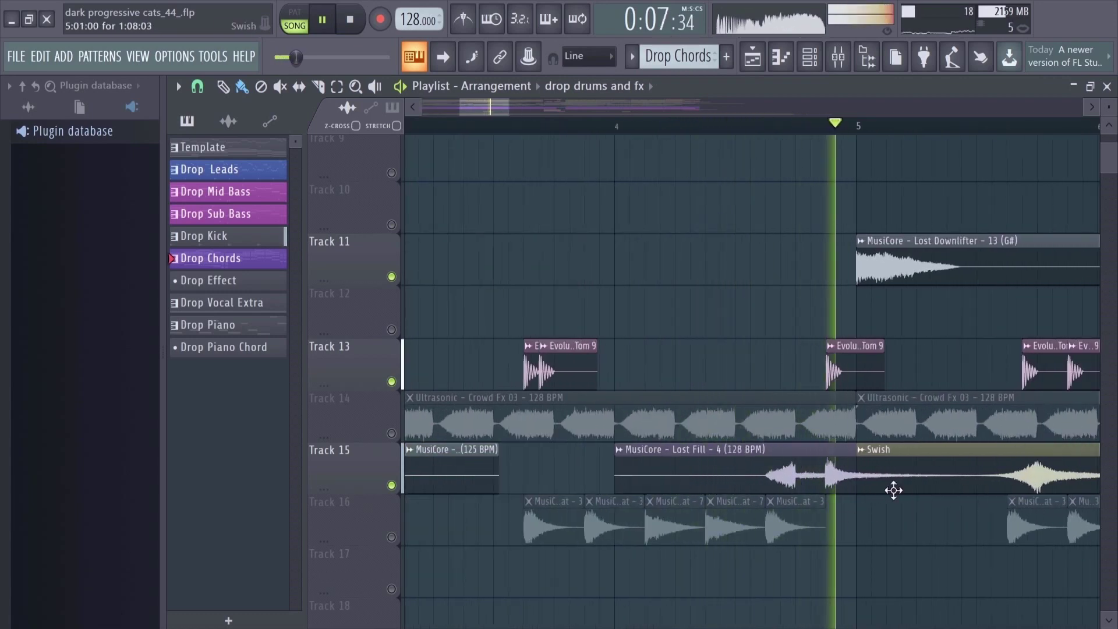
pyautogui.scroll(-2, 856, 535)
pyautogui.scroll(-2, 395, 428)
pyautogui.press('space')
# - Enable the Lost Hi-Hat clips on Track 16 and play them with the rest of the drums
pyautogui.click(393, 432)
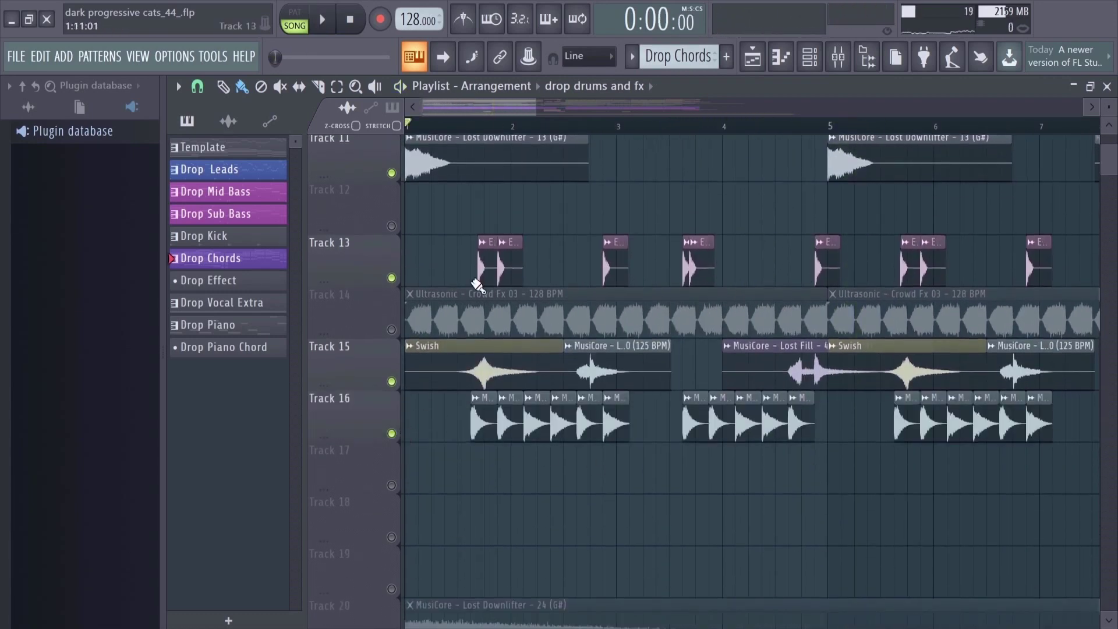
pyautogui.scroll(3, 466, 134)
pyautogui.press('space')
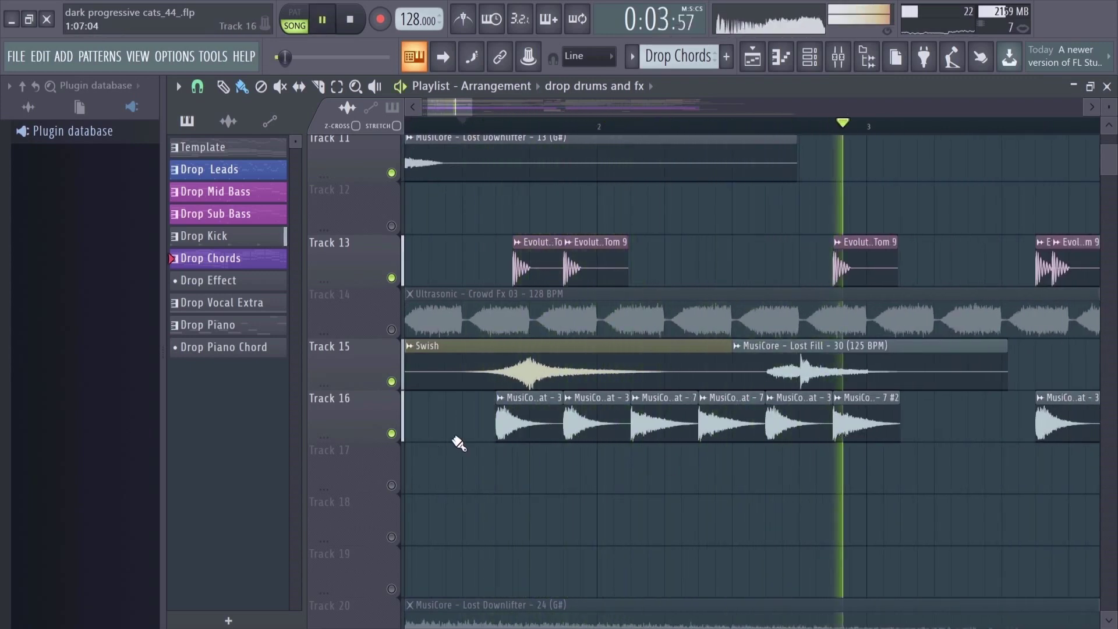
# - Solo Track 16 and listen to the hi-hat pattern on its own
pyautogui.scroll(-3, 520, 473)
pyautogui.keyDown('ctrl'); pyautogui.click(391, 434); pyautogui.keyUp('ctrl')
pyautogui.scroll(-2, 519, 452)
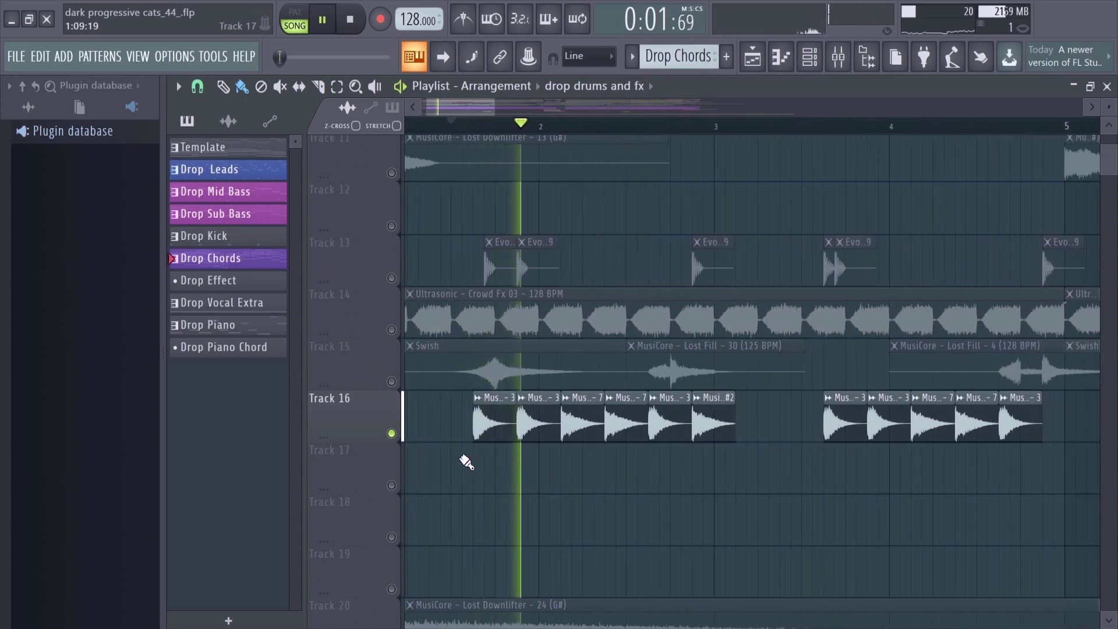
# - Play the NICKY_ROMERO_Clap_Toulouse clips on Track 9 and enable the Track 10 hi-hat clips alongside them
pyautogui.scroll(-2, 624, 458)
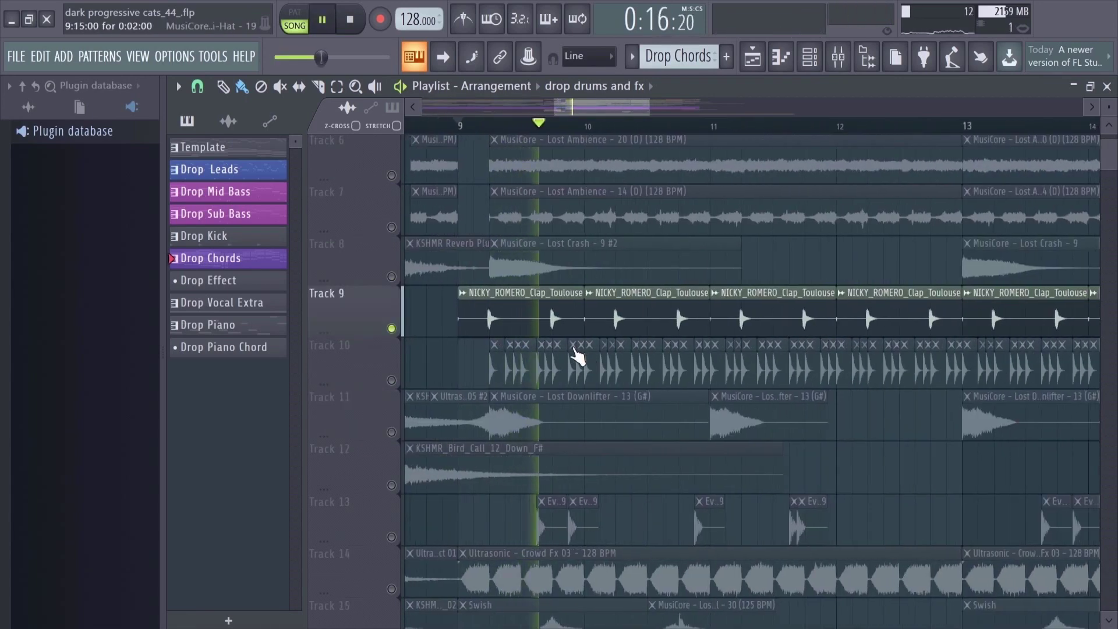
pyautogui.click(392, 380)
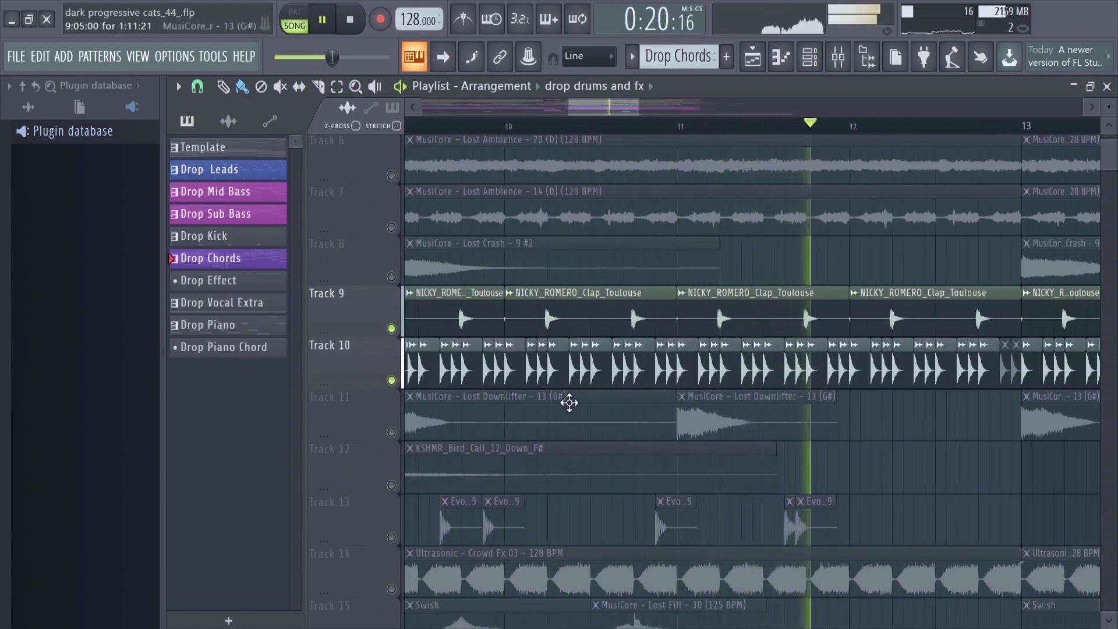
pyautogui.scroll(-1, 765, 446)
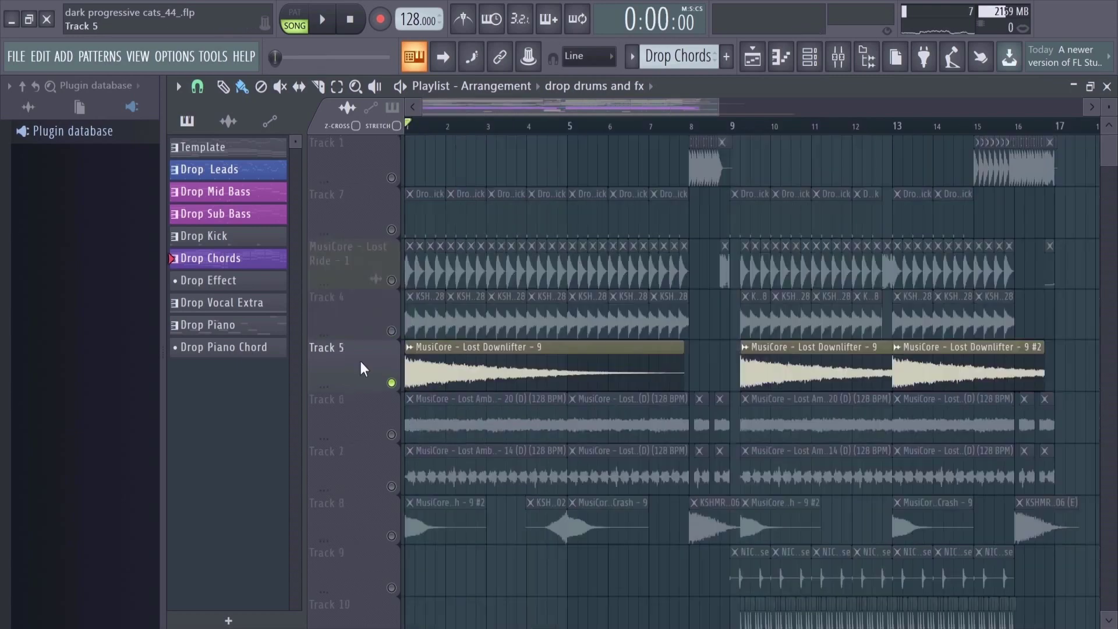
# - Listen to Track 5's Lost Downlifter - 9 clips and Track 14's Ultrasonic Crowd Fx 03 clips, each soloed
pyautogui.scroll(2, 362, 368)
pyautogui.press('space')
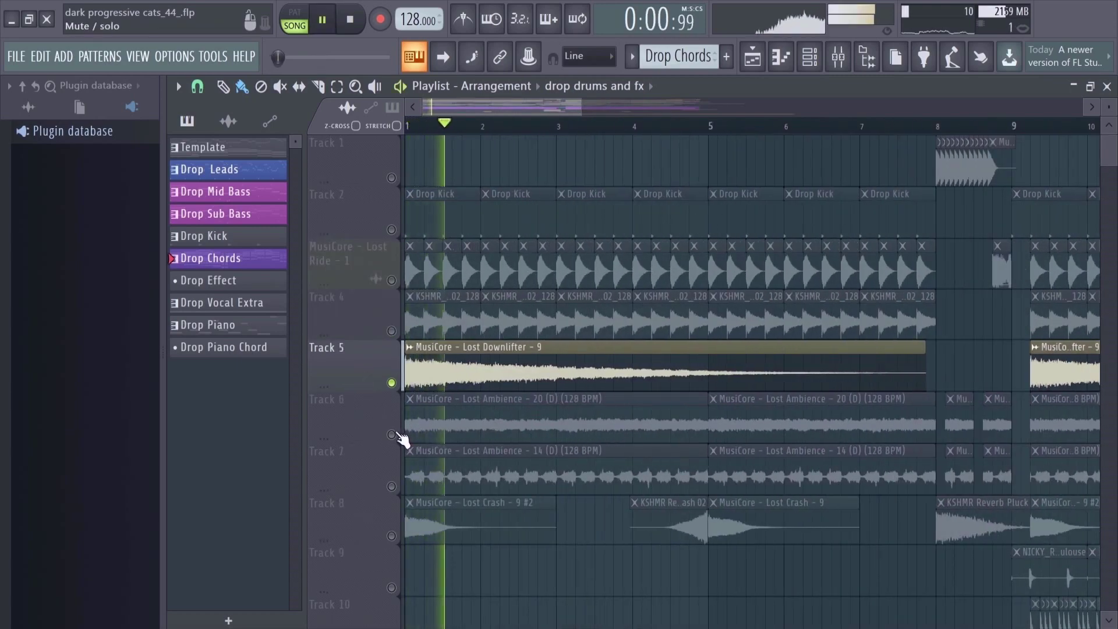
pyautogui.scroll(-2, 400, 440)
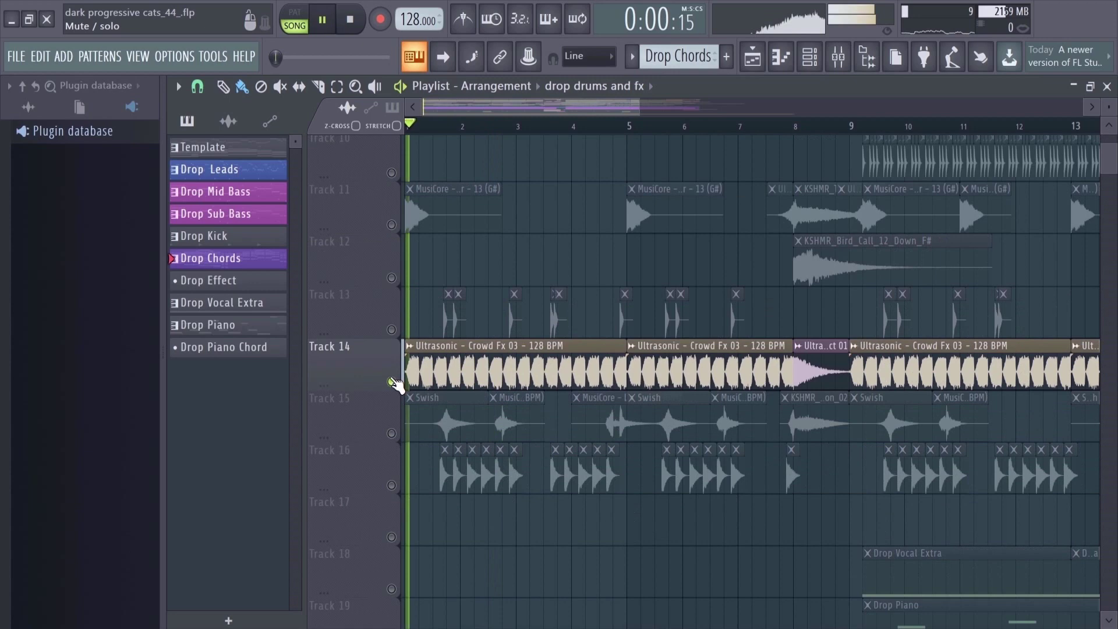
pyautogui.scroll(2, 396, 384)
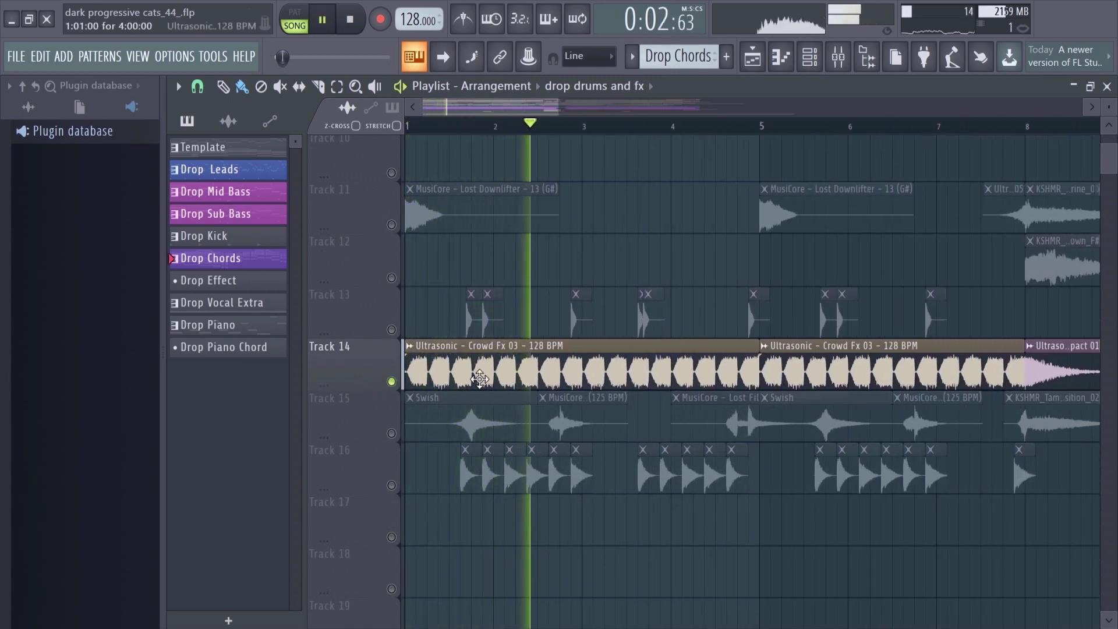
pyautogui.press('space')
# - Solo Track 7 and listen to its MusiCore Lost Ambience - 14 clips from the start
pyautogui.scroll(4, 403, 408)
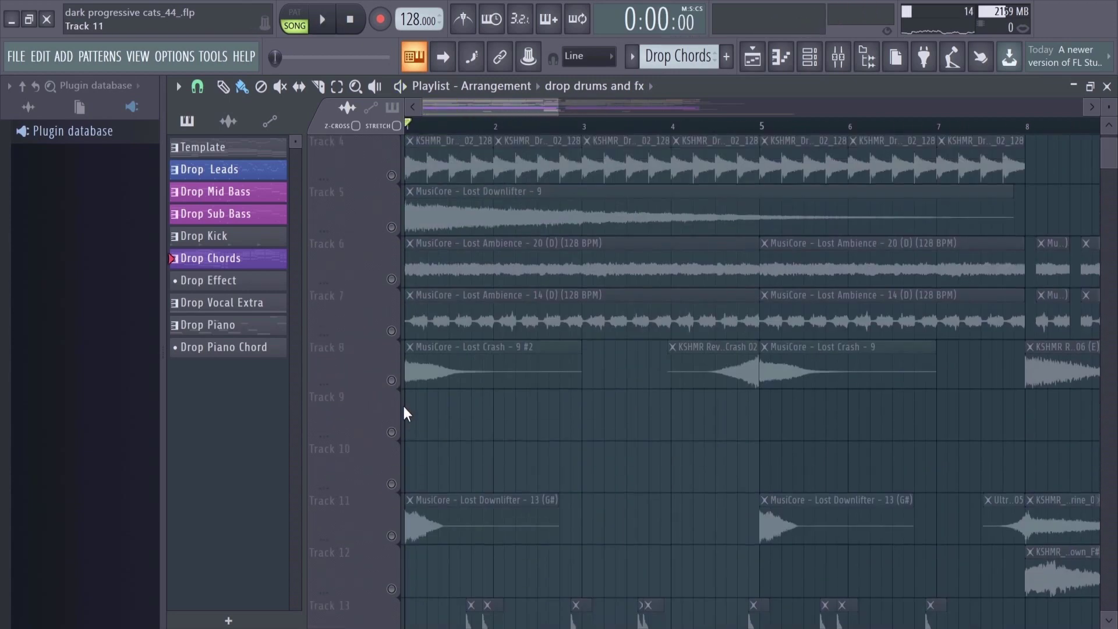
pyautogui.click(436, 396)
pyautogui.press('space')
pyautogui.scroll(-2, 431, 416)
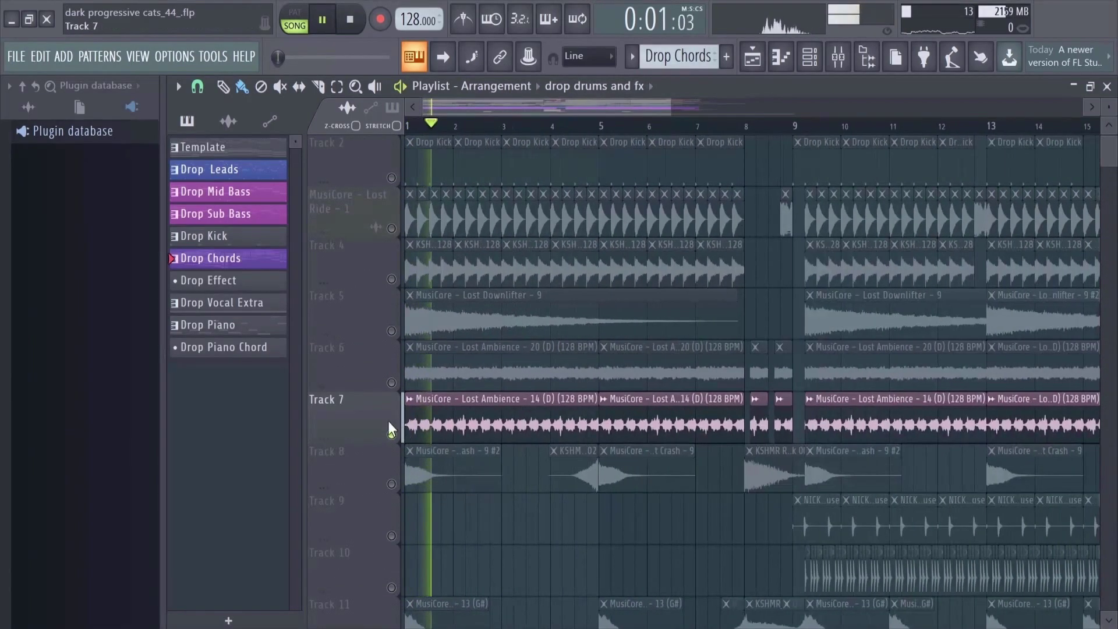
pyautogui.scroll(4, 389, 421)
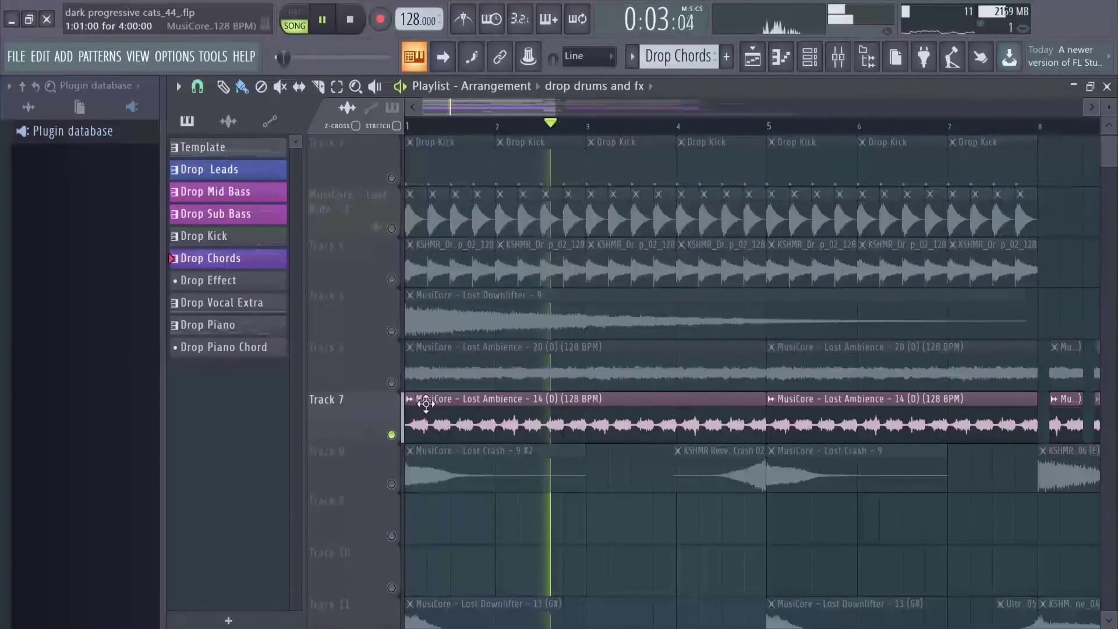
# - Stop playback, solo Track 6 and listen to its MusiCore Lost Ambience - 20 clips
pyautogui.press('space')
pyautogui.click(413, 387)
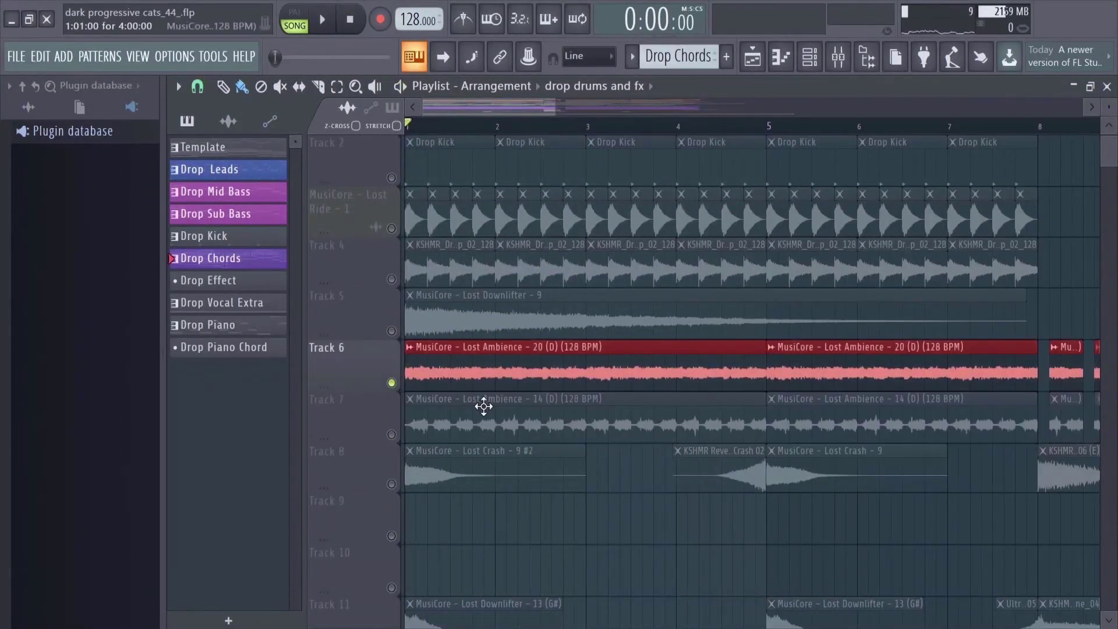
pyautogui.press('space')
pyautogui.scroll(-1, 480, 400)
pyautogui.click(579, 530)
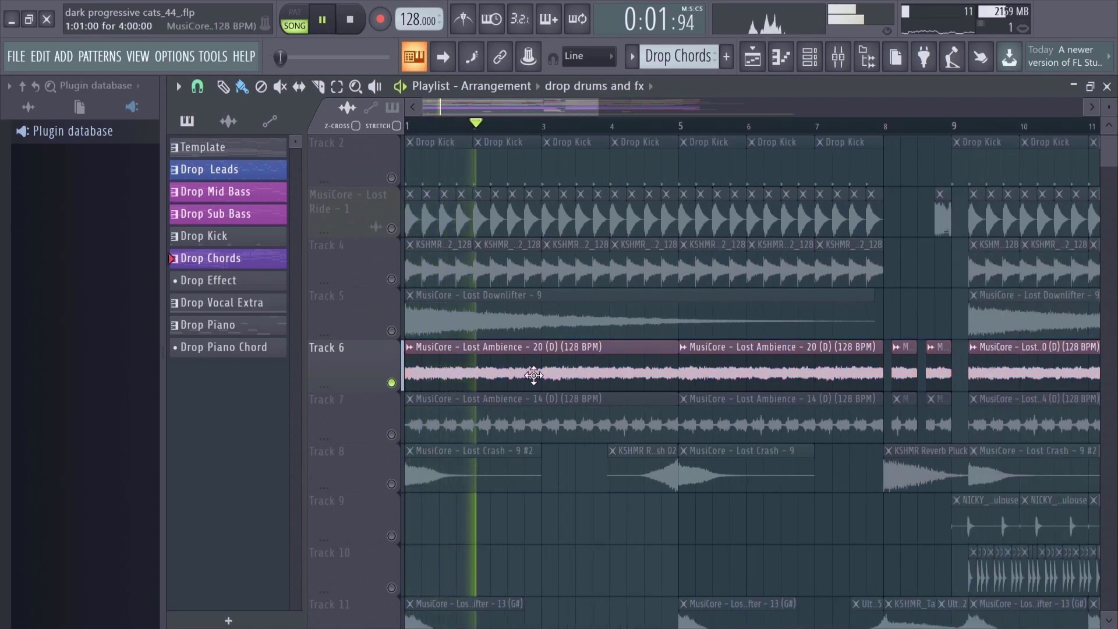
# - Play the Drop Vocal Extra pattern on Track 18 alone from bar 9
pyautogui.scroll(-1, 453, 404)
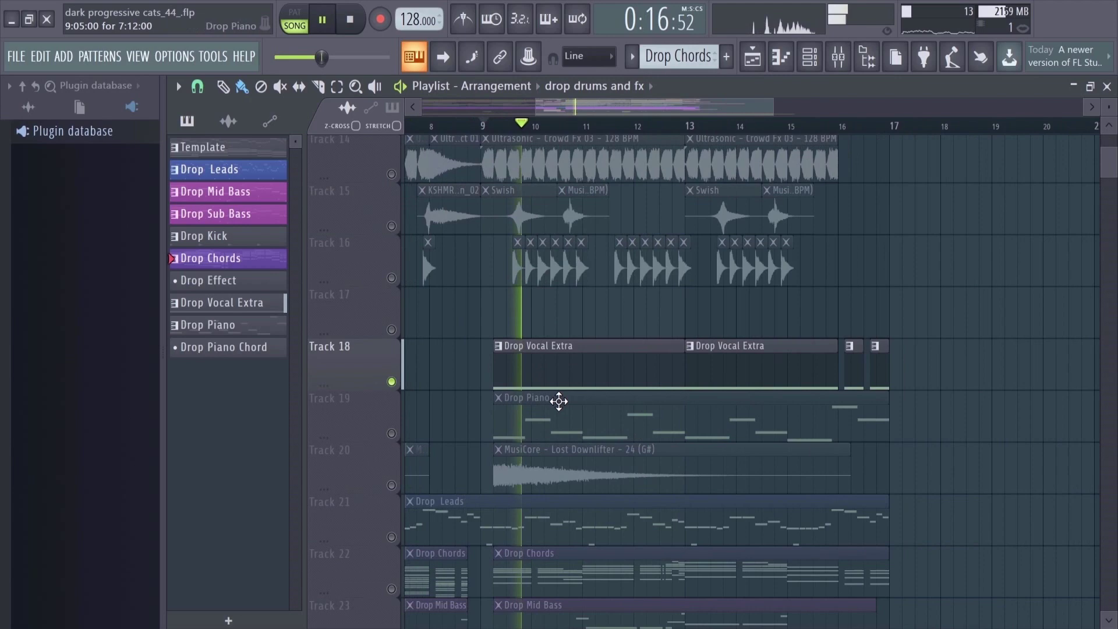
pyautogui.scroll(-1, 565, 391)
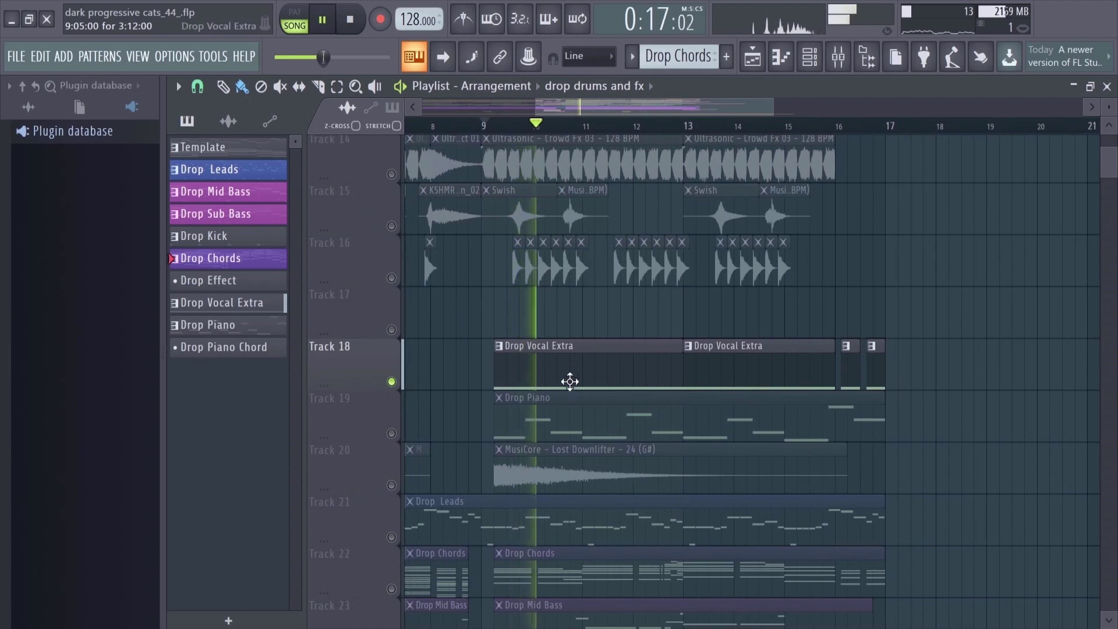
pyautogui.scroll(2, 568, 393)
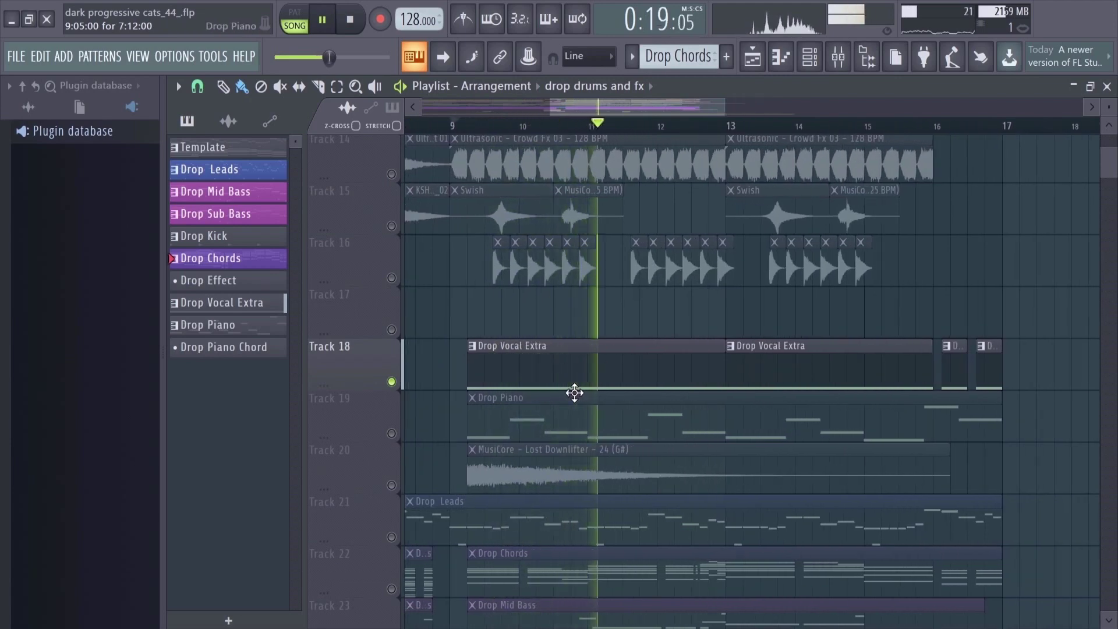
# - Solo Track 19 and listen to the Drop Piano pattern in the second half of the drop
pyautogui.click(399, 437)
pyautogui.press('space')
pyautogui.scroll(-2, 573, 447)
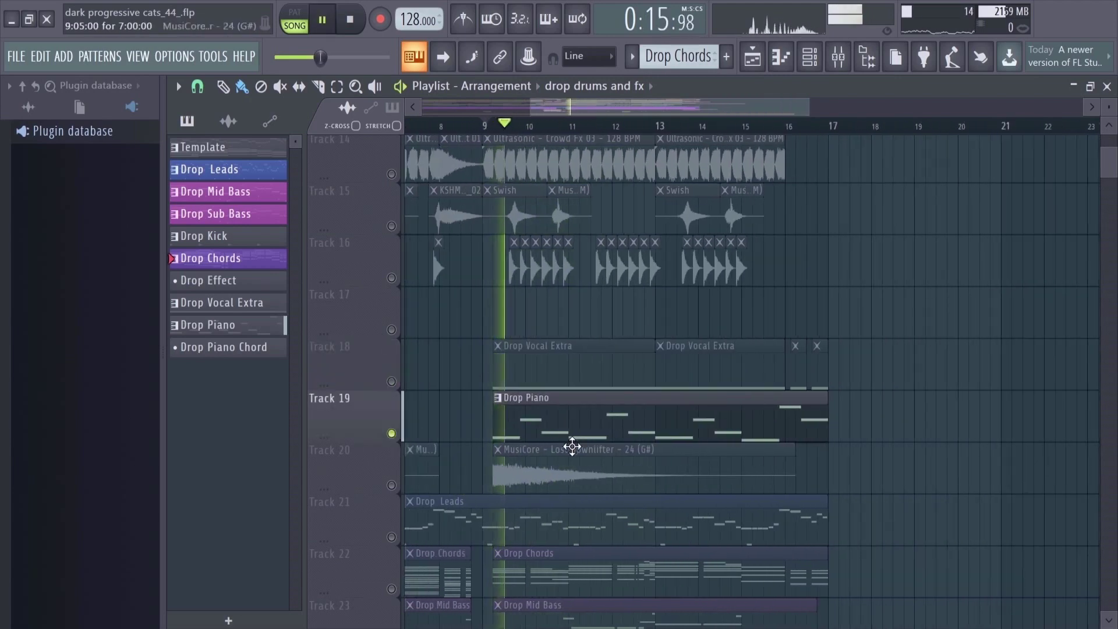
pyautogui.scroll(1, 544, 452)
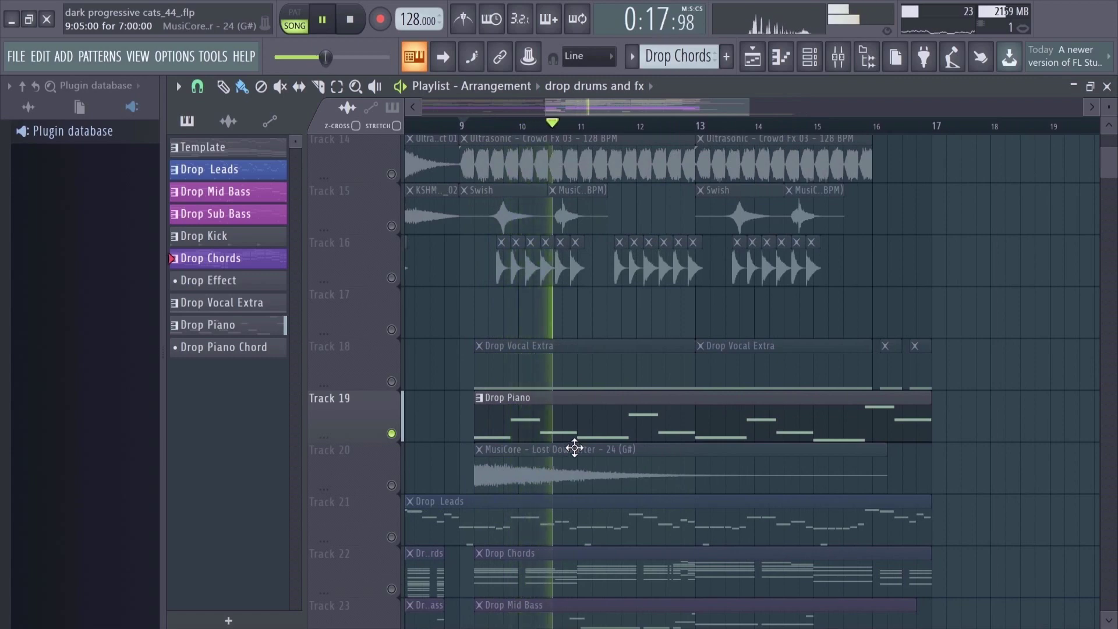
pyautogui.scroll(-1, 604, 460)
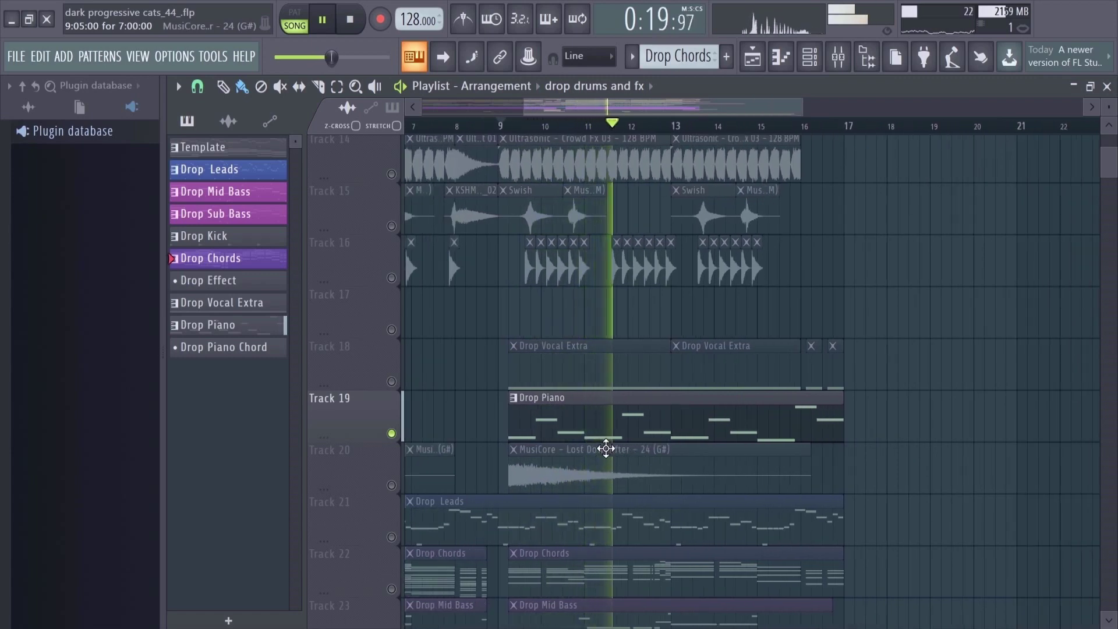
pyautogui.scroll(2, 711, 446)
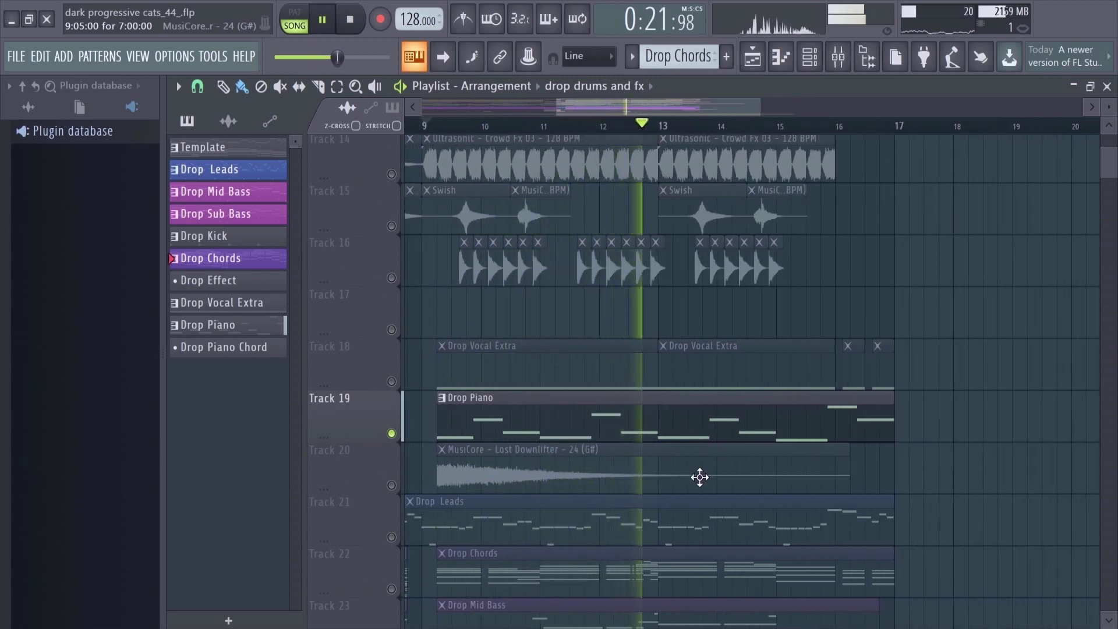
# - Solo Track 20 and play its MusiCore Lost Downlifter - 24 clip from the start
pyautogui.scroll(-3, 700, 478)
pyautogui.click(392, 487)
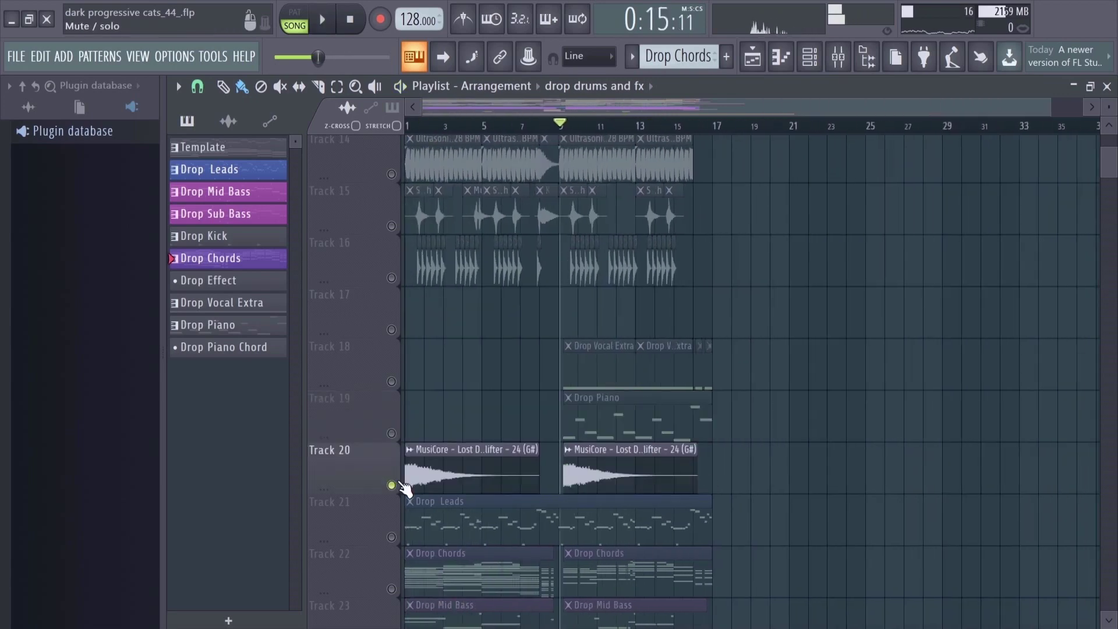
pyautogui.scroll(3, 392, 487)
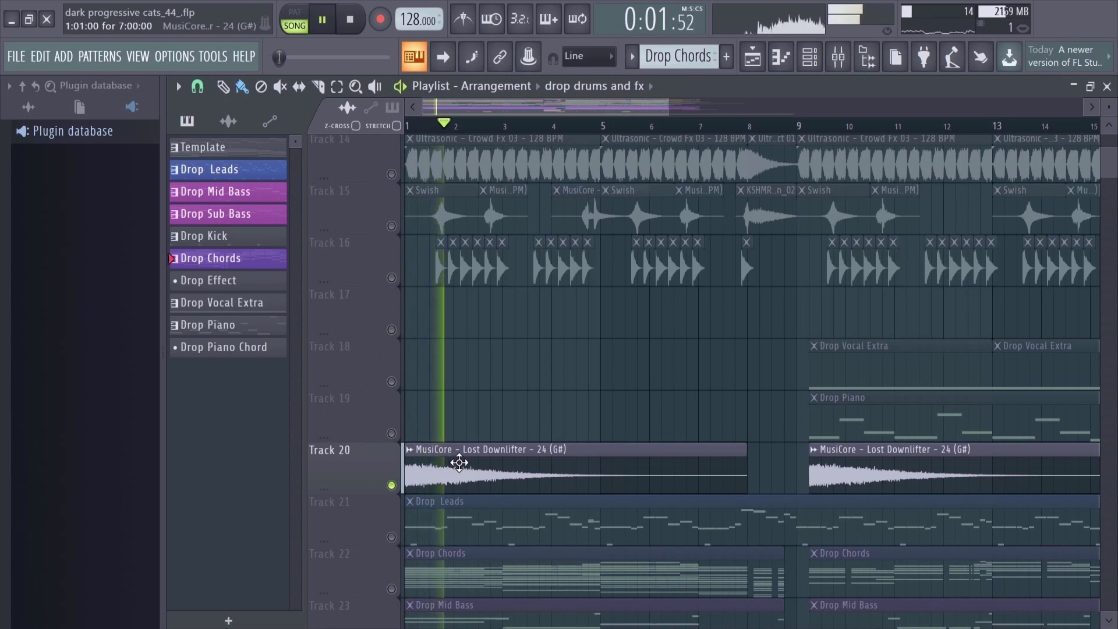
pyautogui.scroll(-1, 459, 463)
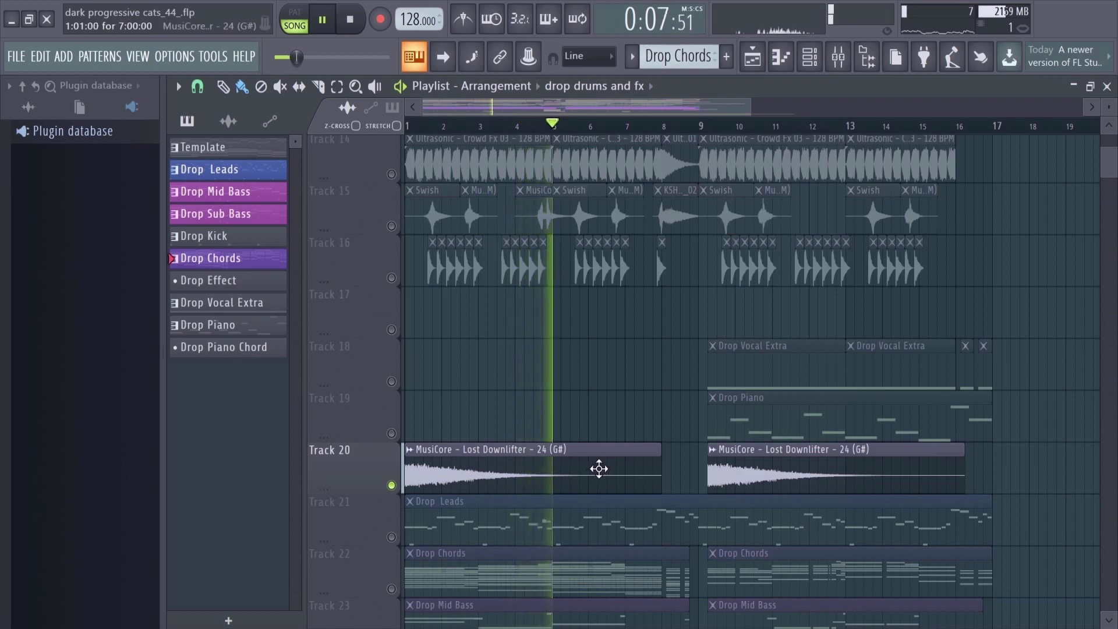
# - Play Tracks 5, 6, 7, 14, 18, 19 and 20 together from the start of the drop
pyautogui.scroll(3, 436, 379)
pyautogui.scroll(-4, 479, 404)
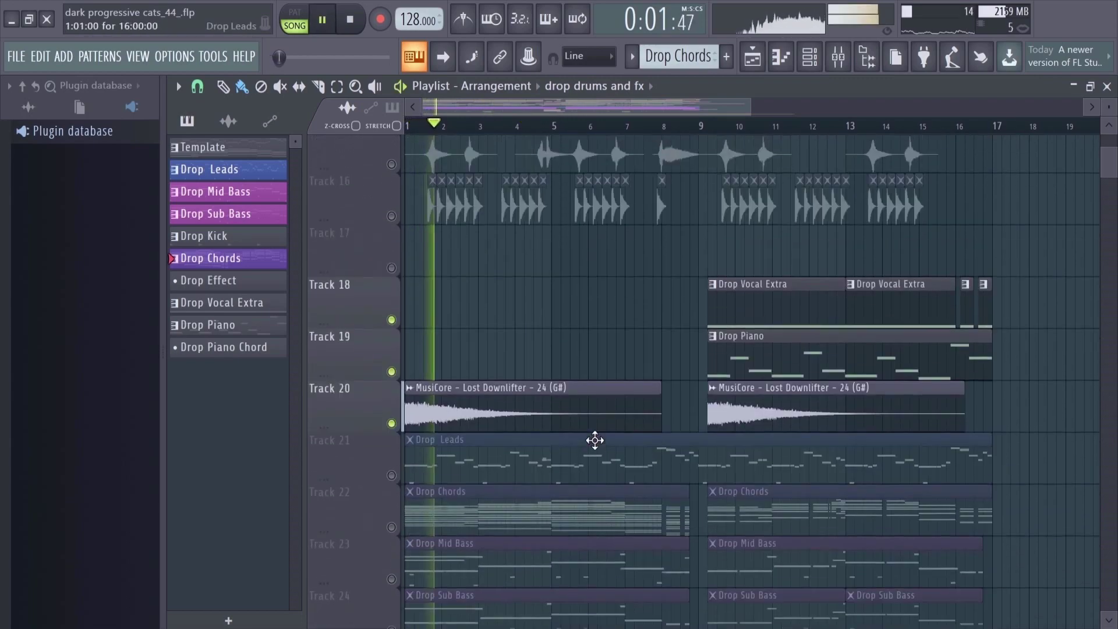
pyautogui.scroll(5, 594, 440)
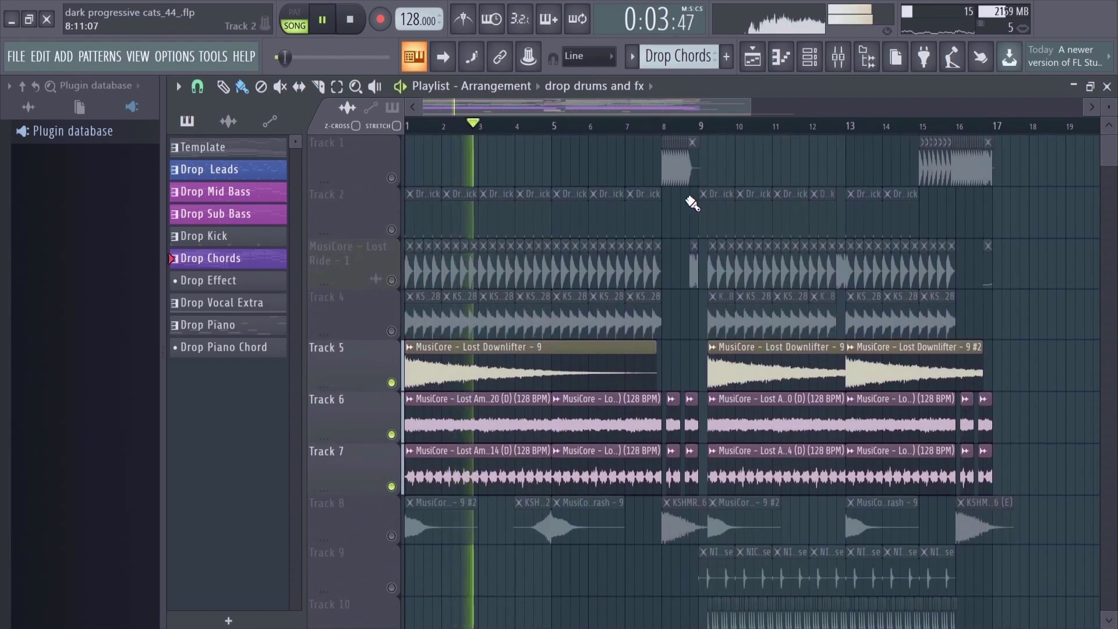
# - Move playback to bar 9 and examine how the enabled ambience, downlifter, crowd, vocal and piano layers combine
pyautogui.click(702, 132)
pyautogui.scroll(-10, 537, 430)
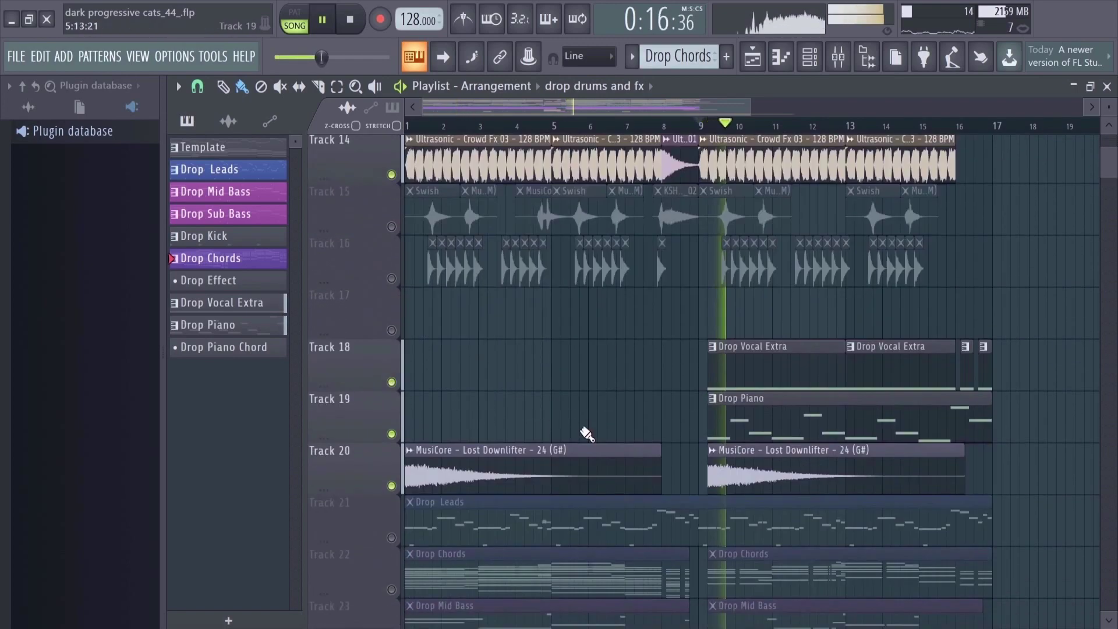
pyautogui.scroll(-2, 657, 435)
pyautogui.scroll(7, 688, 427)
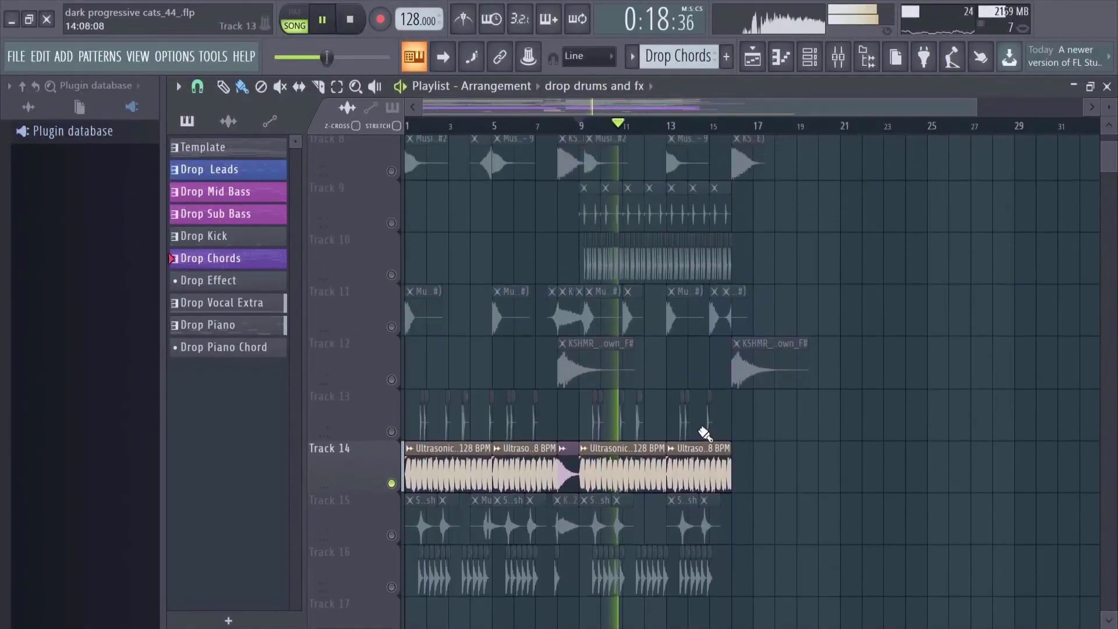
pyautogui.scroll(3, 713, 447)
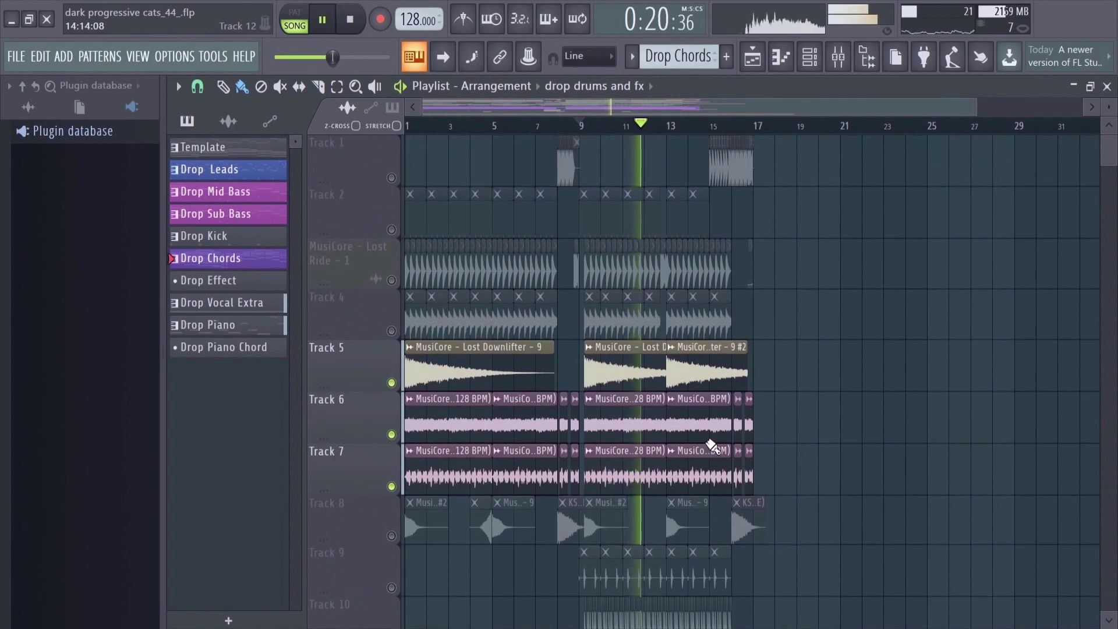
pyautogui.scroll(1, 672, 454)
pyautogui.scroll(-3, 794, 462)
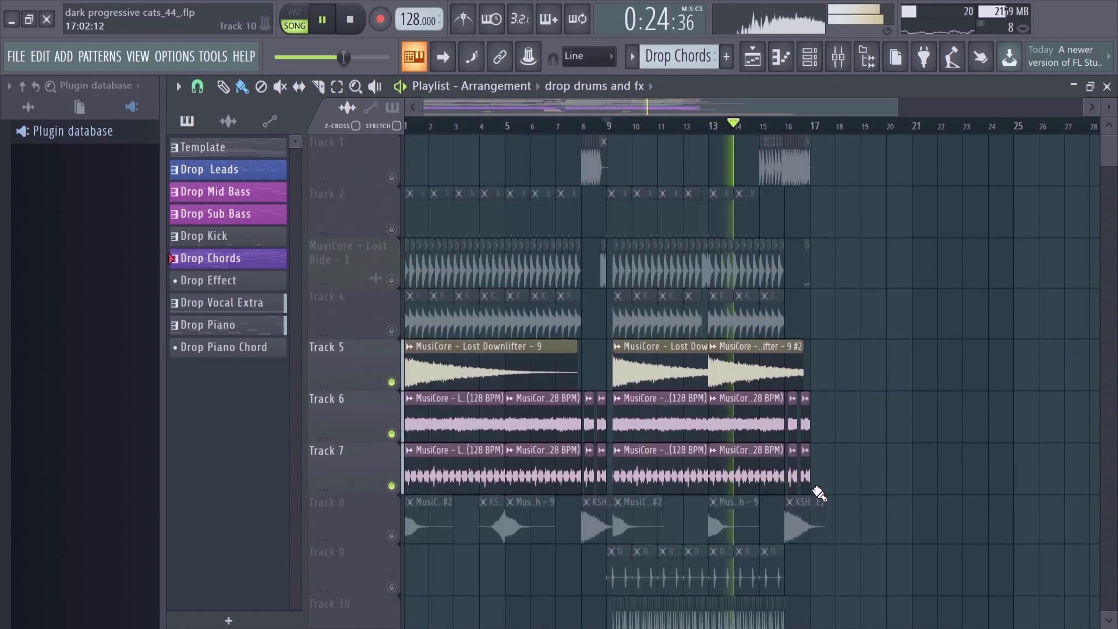
# - Listen to the MusiCore Lost Uplifter clips on Tracks 25 and 26 without the other tracks through to bar 17
pyautogui.press('space')
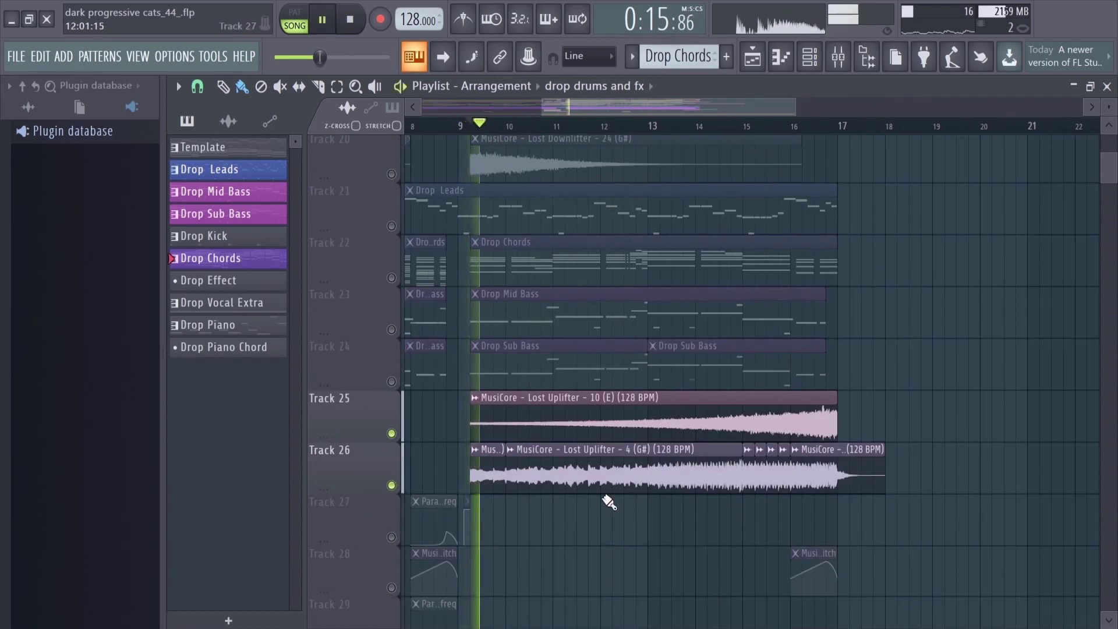
pyautogui.scroll(-2, 609, 502)
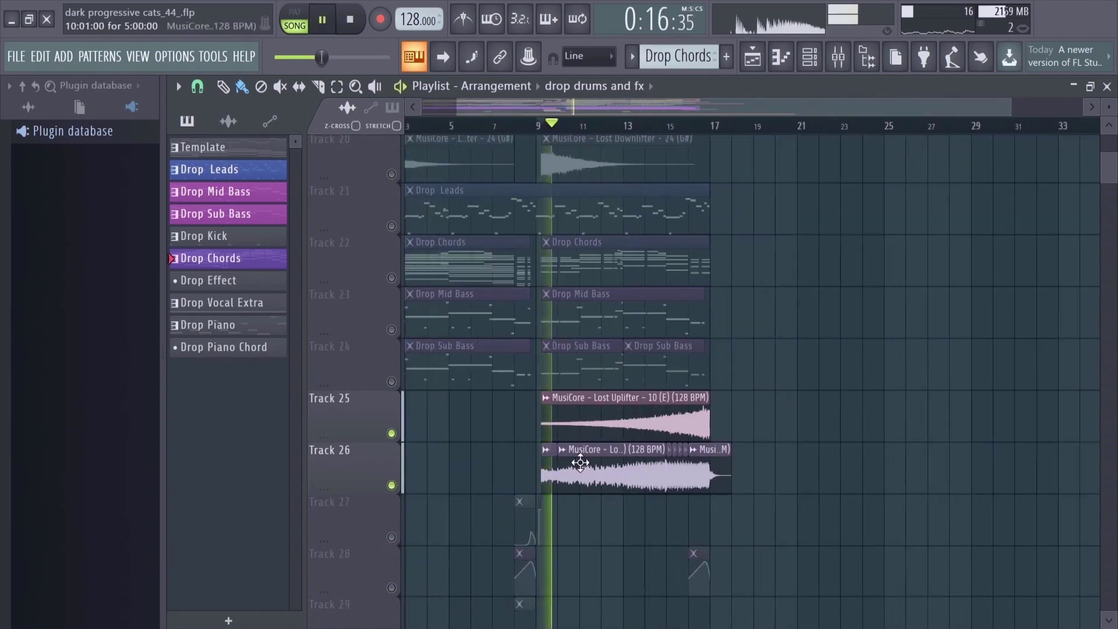
pyautogui.scroll(4, 700, 478)
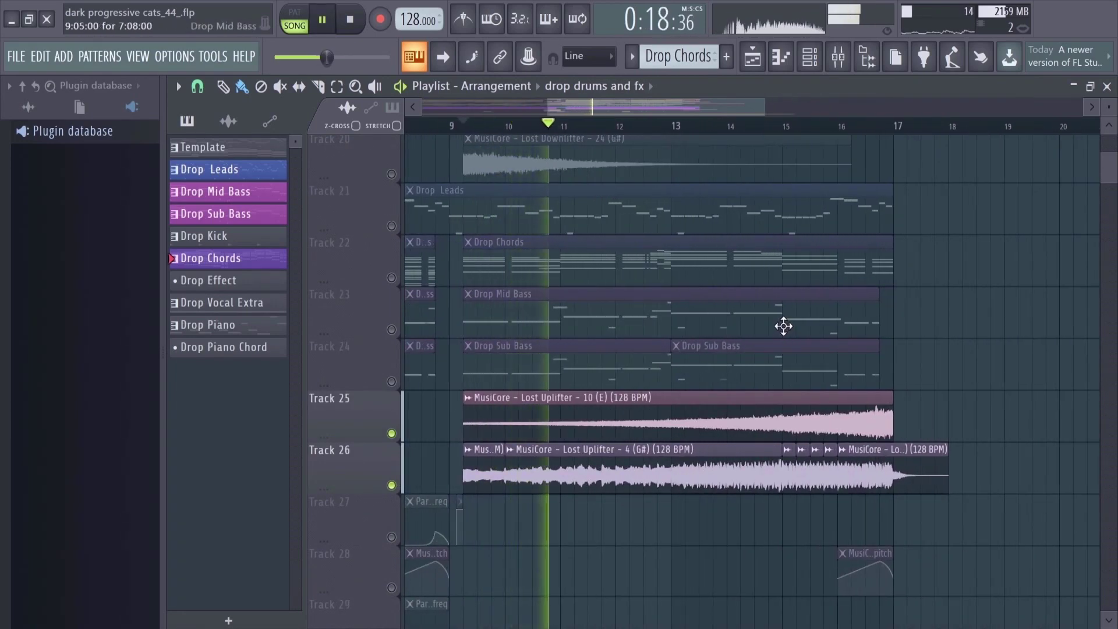
pyautogui.scroll(2, 784, 326)
pyautogui.scroll(3, 833, 492)
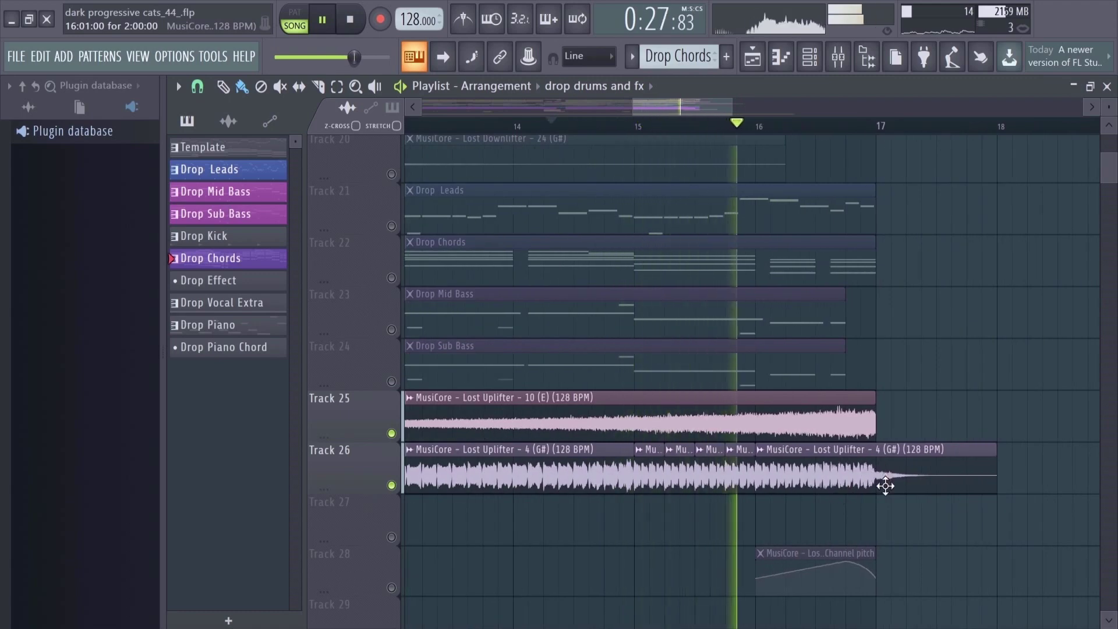
pyautogui.scroll(-2, 886, 503)
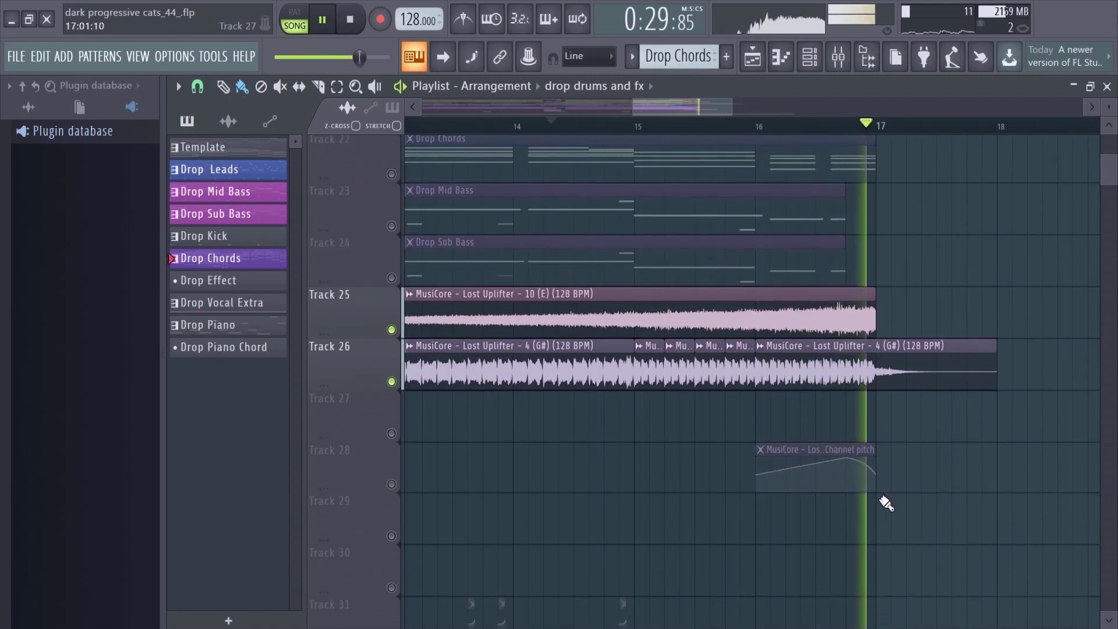
# - Play the drop fill from bar 8 and examine the enabled drum and FX clips on the upper tracks
pyautogui.scroll(-4, 753, 500)
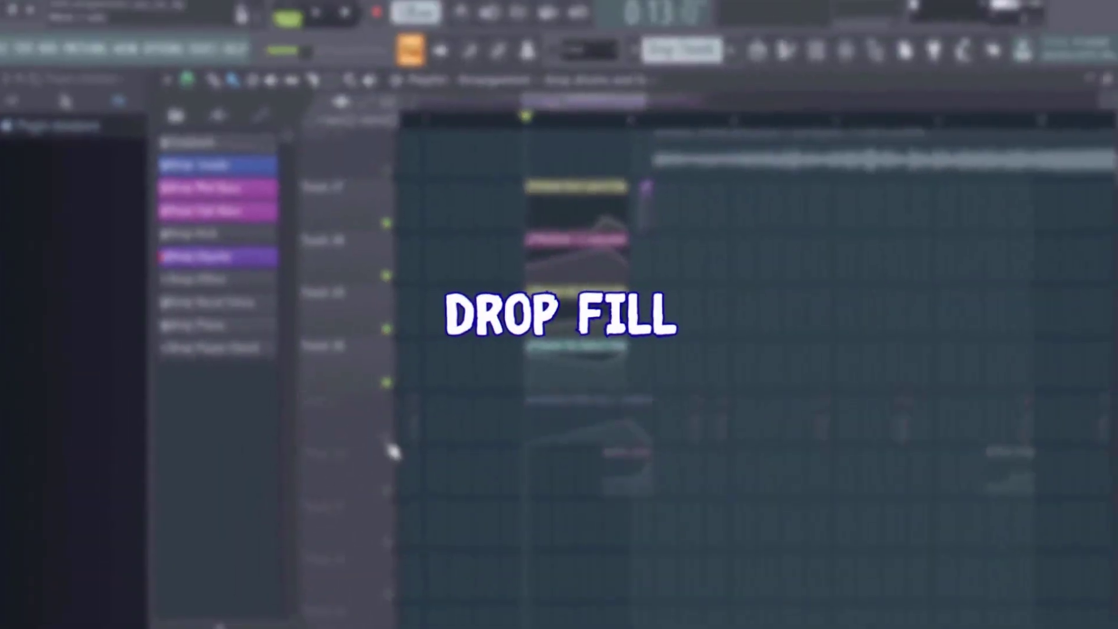
pyautogui.scroll(15, 559, 445)
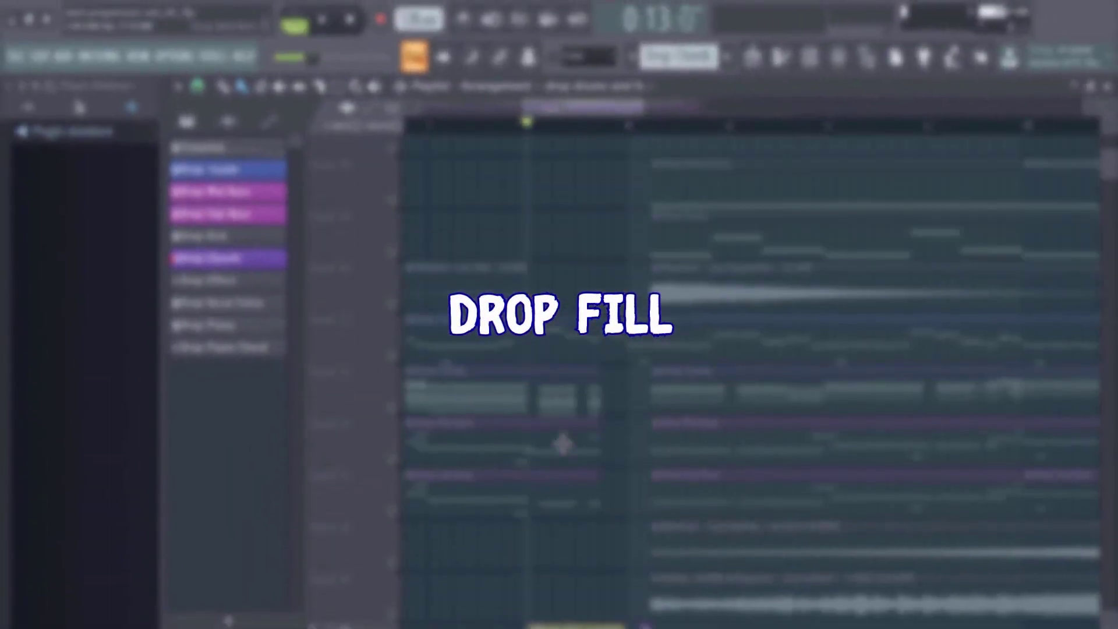
pyautogui.scroll(4, 577, 218)
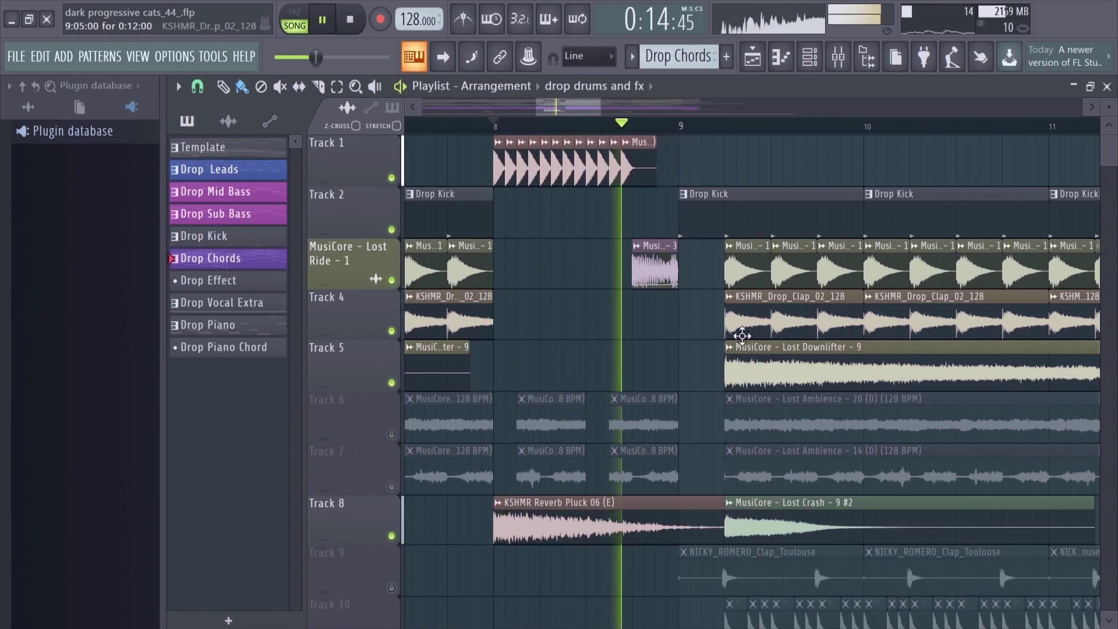
# - Listen to the snare roll on Track 1 alone and to the fill clip before bar 9 on Track 3 alone
pyautogui.press('space')
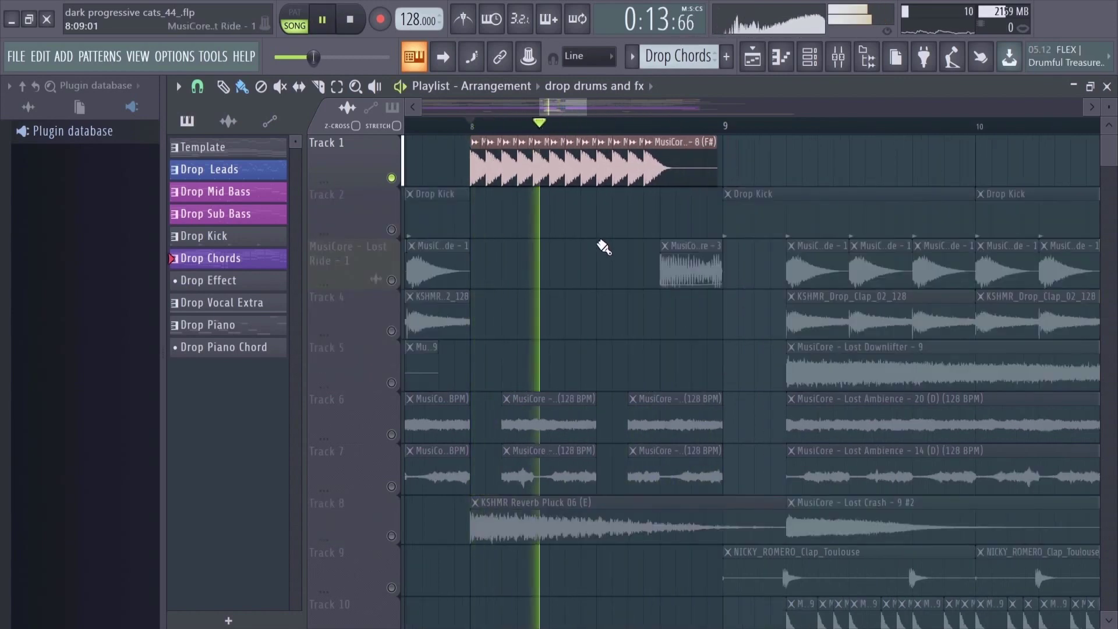
pyautogui.press('space')
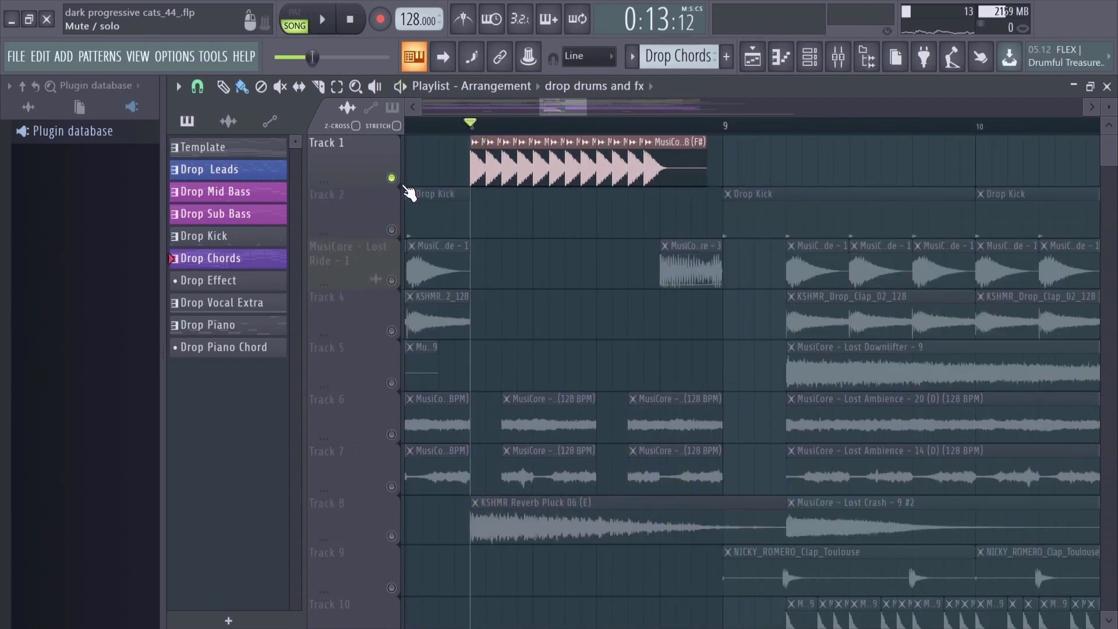
pyautogui.rightClick(392, 280)
pyautogui.press('space')
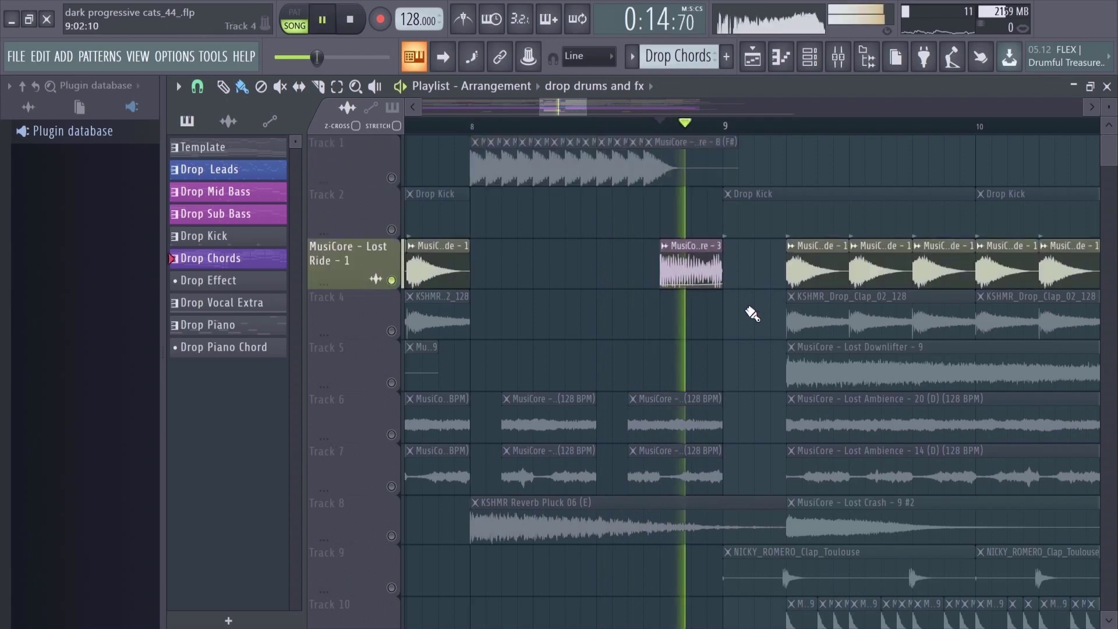
pyautogui.press('space')
# - Listen to the KSHMR Reverb Pluck 06 clip on Track 8 alone and to KSHMR_Bird_Call_12_Down_F# on Track 12 alone
pyautogui.scroll(-3, 445, 382)
pyautogui.rightClick(391, 378)
pyautogui.press('space')
pyautogui.scroll(-2, 516, 364)
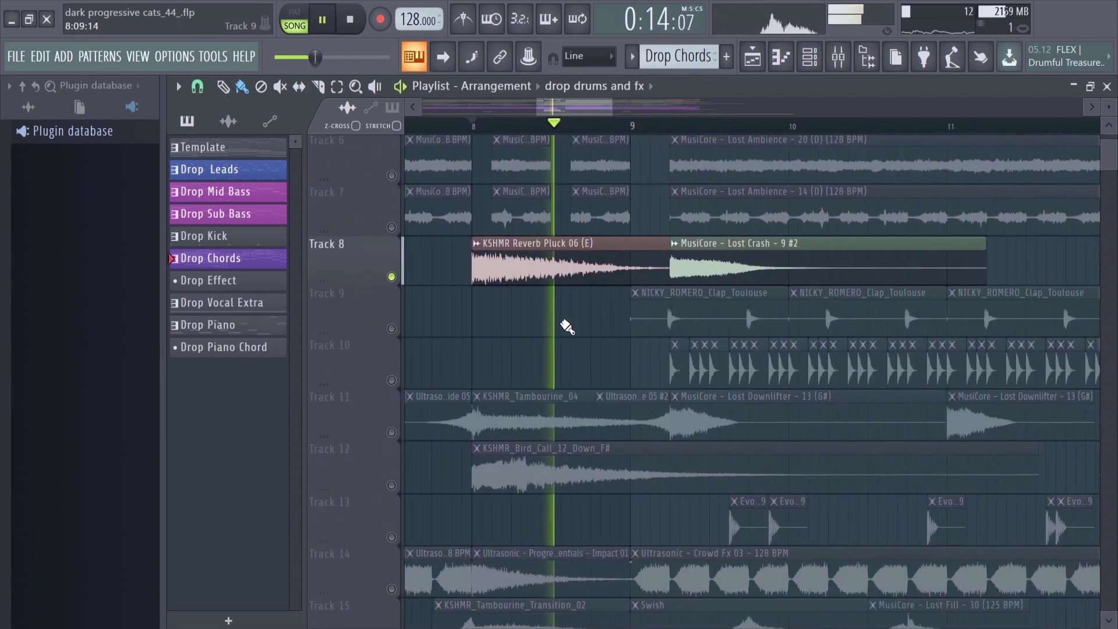
pyautogui.press('space')
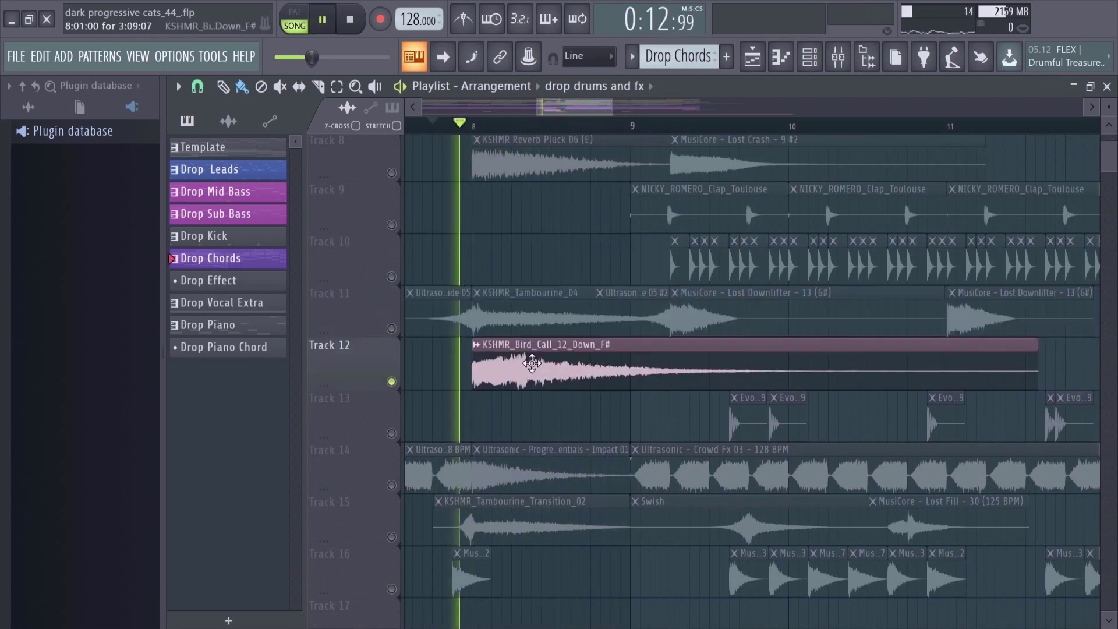
pyautogui.scroll(2, 578, 366)
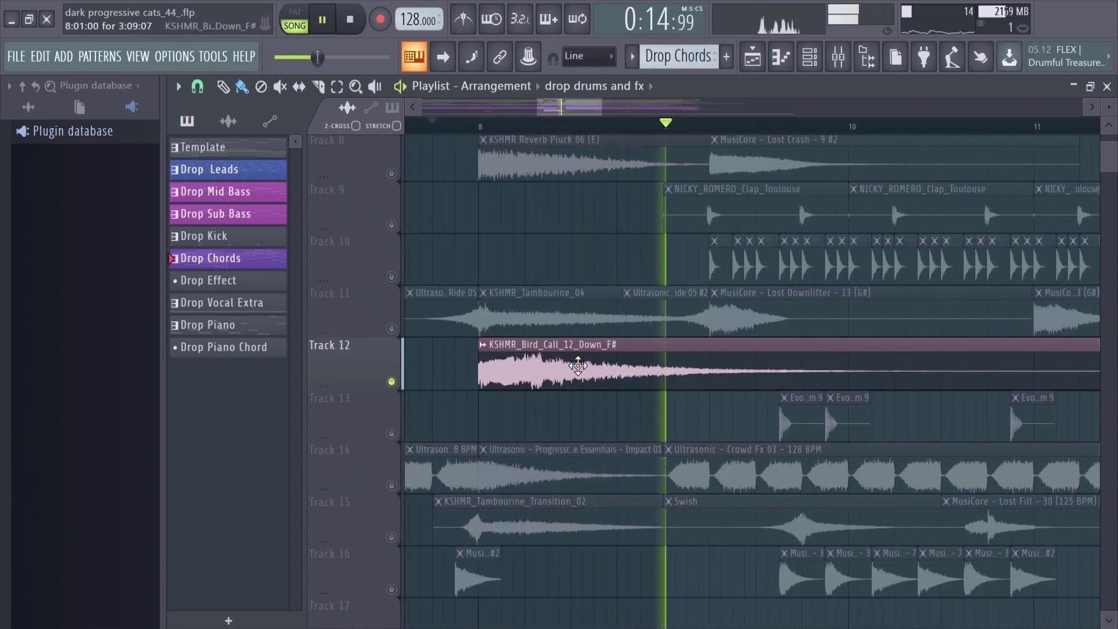
pyautogui.scroll(-3, 577, 366)
pyautogui.click(576, 307)
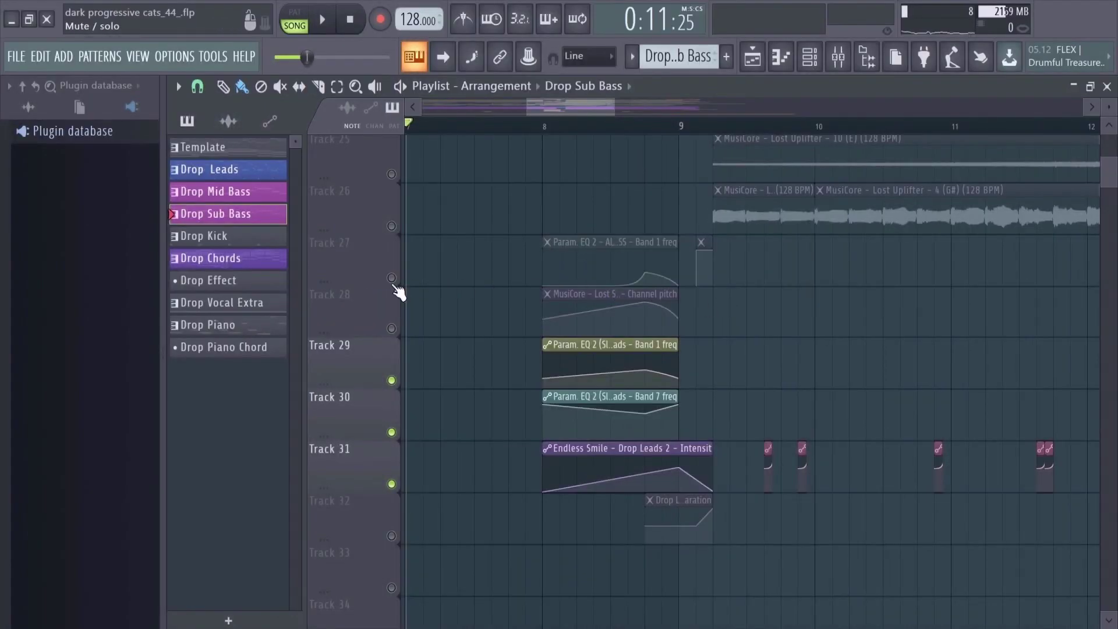
# - Enable the automation on Tracks 27 and 32 and play the Drop Leads from bar 7 through the fill with the automation active
pyautogui.click(391, 278)
pyautogui.scroll(4, 663, 369)
pyautogui.scroll(-2, 704, 378)
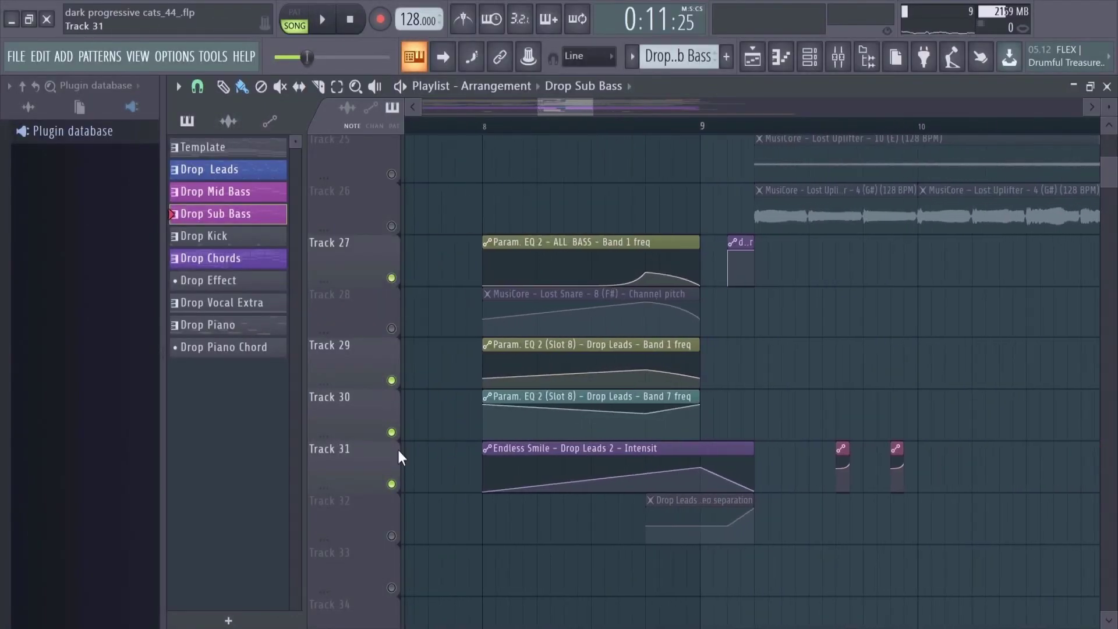
pyautogui.scroll(6, 757, 280)
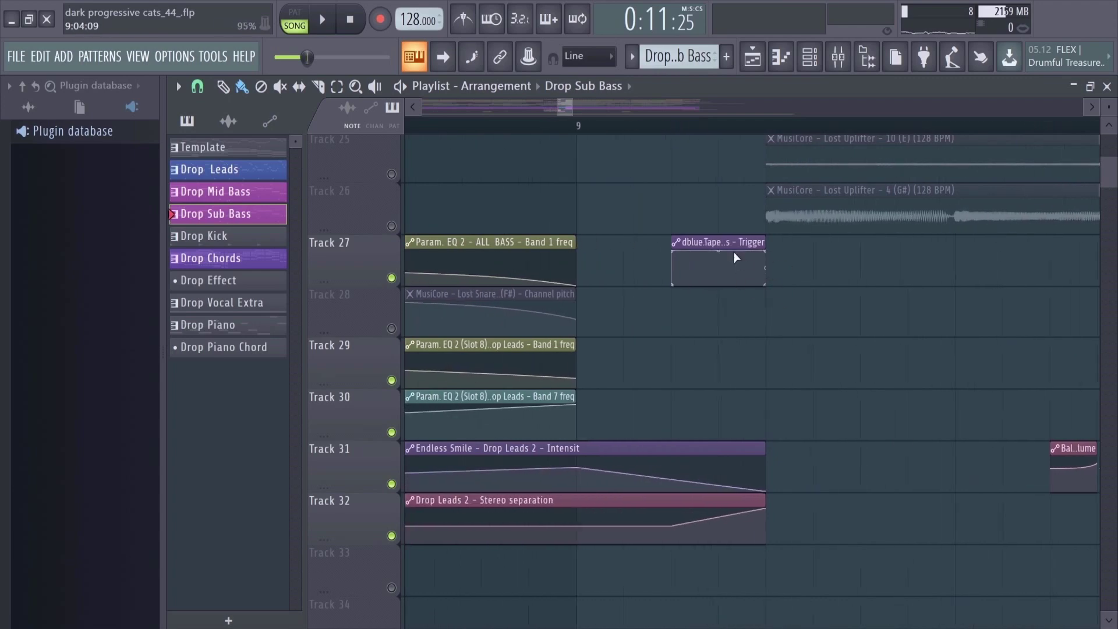
pyautogui.scroll(-6, 757, 361)
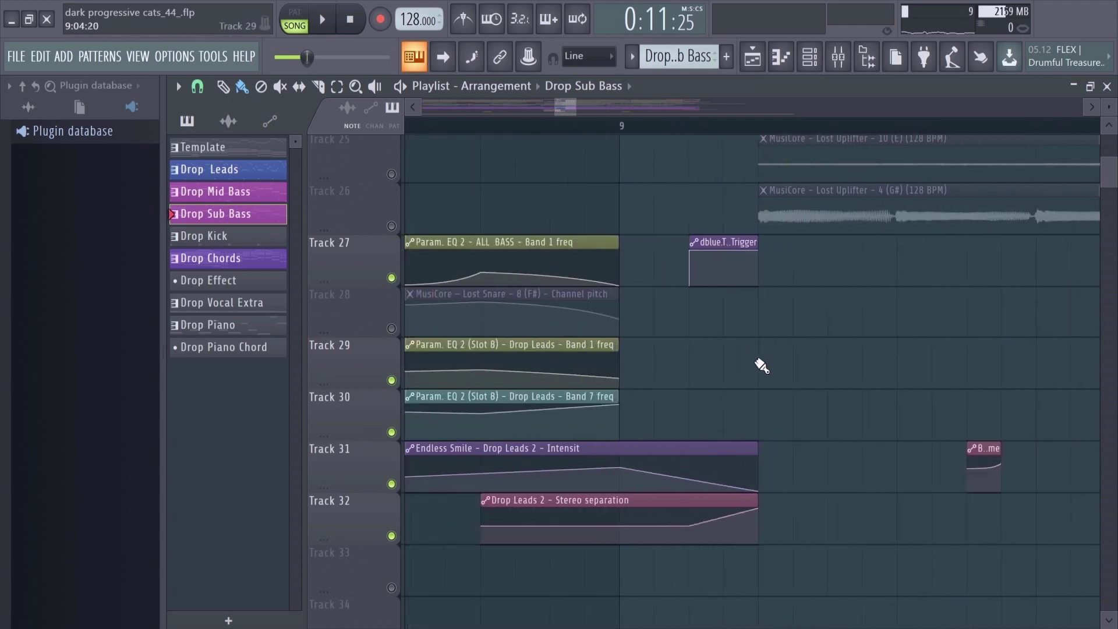
pyautogui.press('space')
pyautogui.scroll(-3, 609, 343)
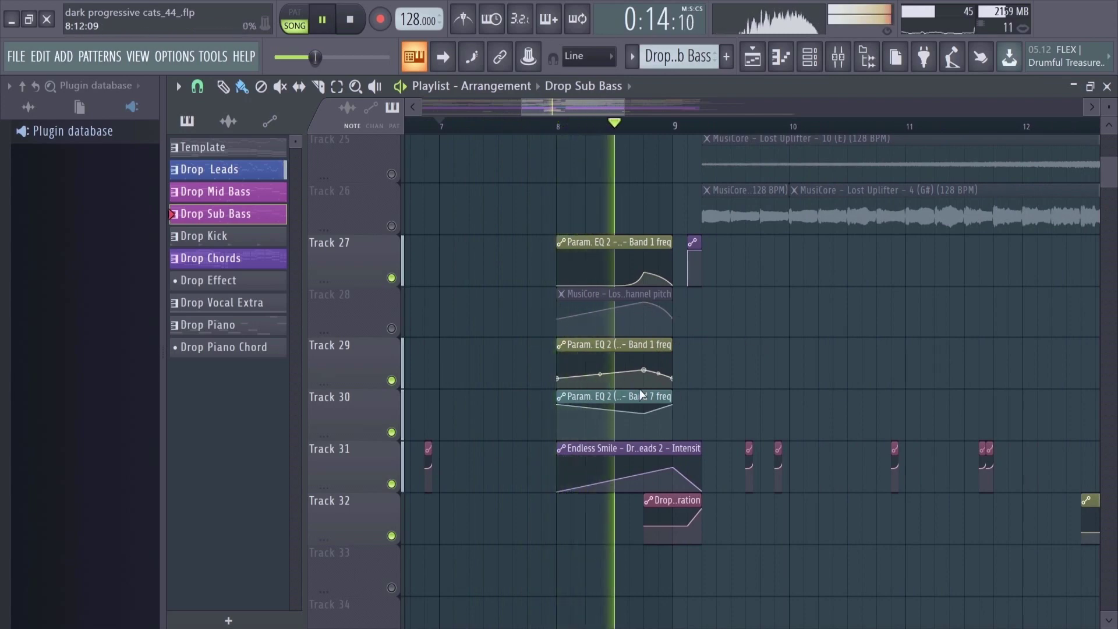
pyautogui.press('space')
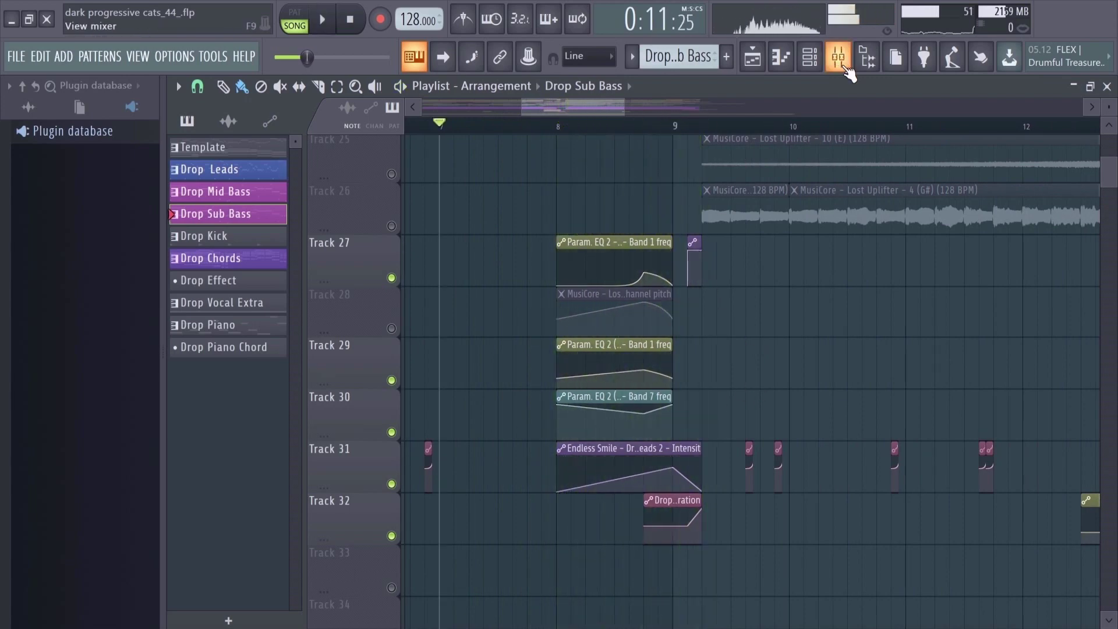
# - Examine the slot 8 Fruity parametric EQ 2 on the Drop Leads mixer track while the fill plays, and close it and the mixer
pyautogui.click(838, 57)
pyautogui.click(412, 251)
pyautogui.click(999, 331)
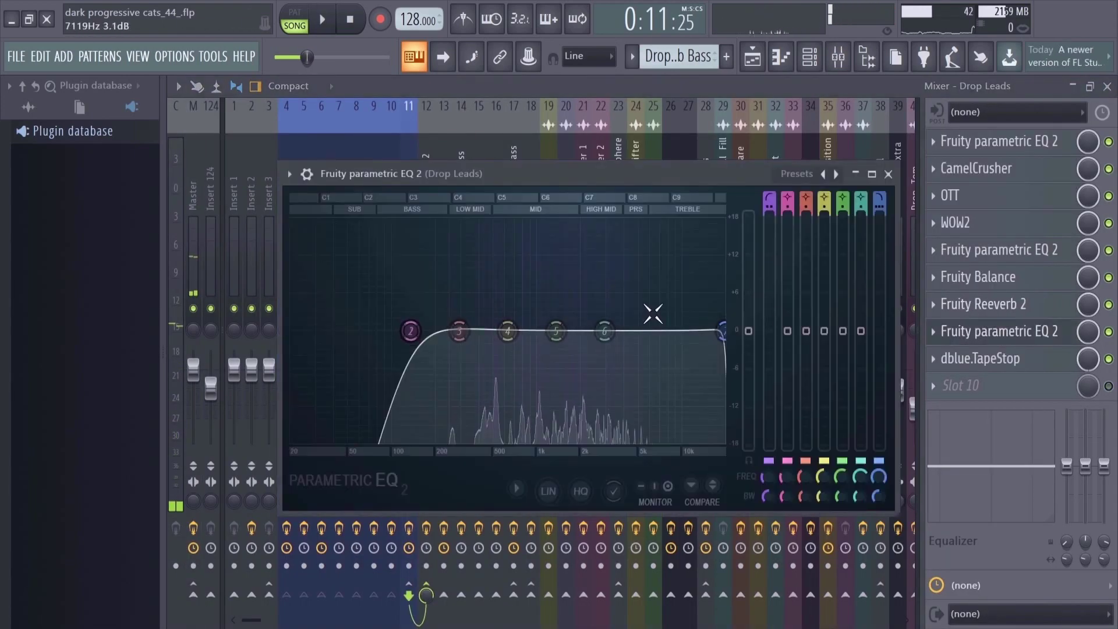
pyautogui.press('space')
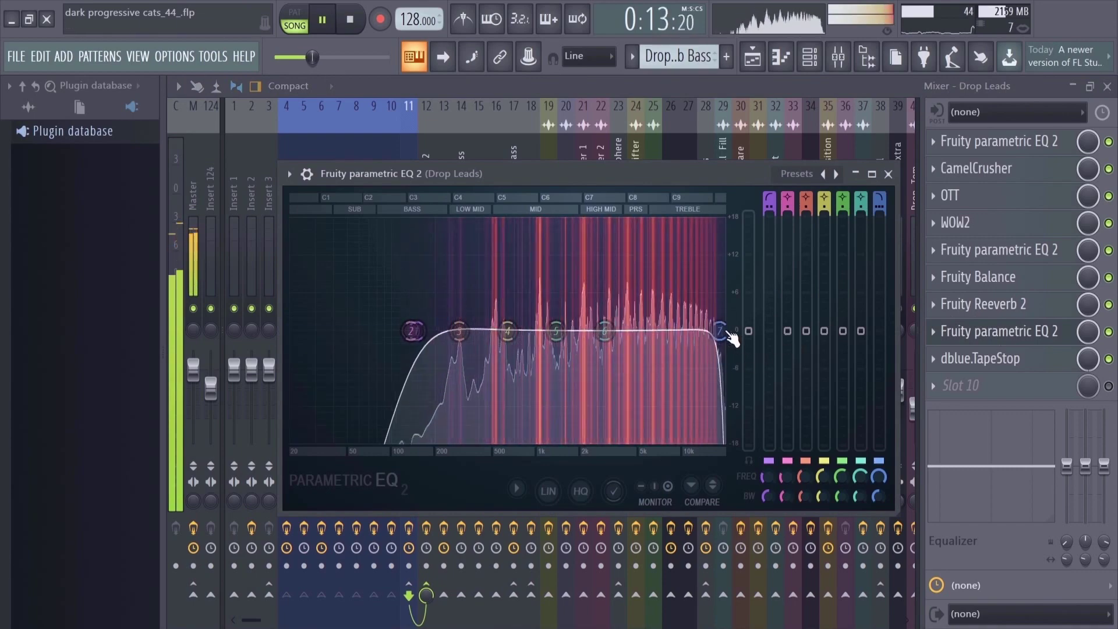
pyautogui.moveTo(722, 331); pyautogui.dragTo(611, 337)
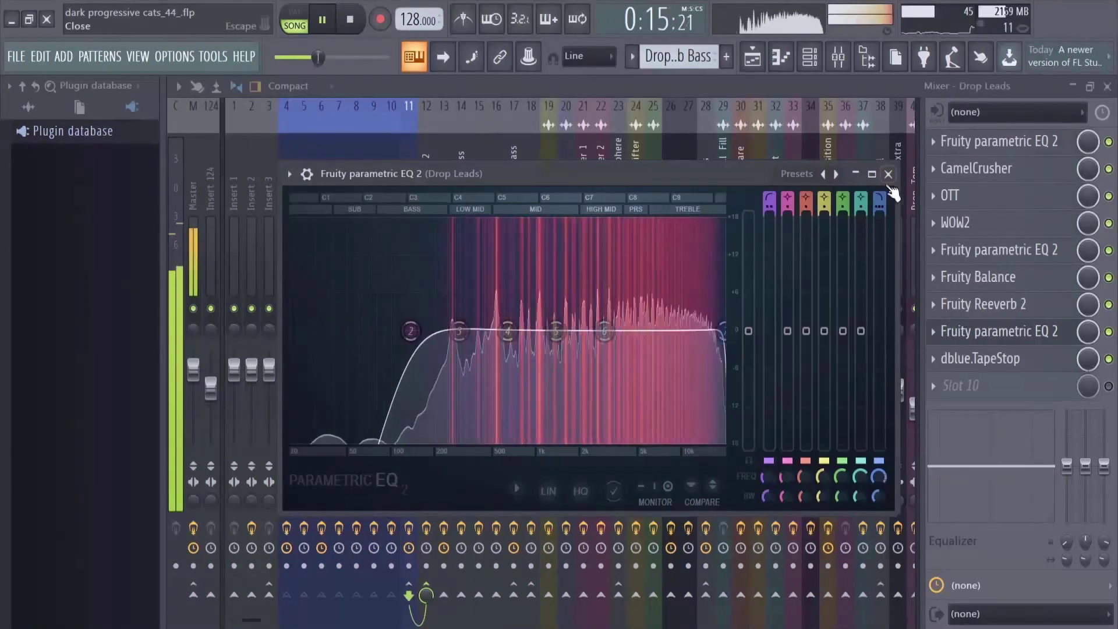
pyautogui.click(888, 173)
pyautogui.click(1107, 86)
pyautogui.scroll(-3, 694, 377)
pyautogui.press('space')
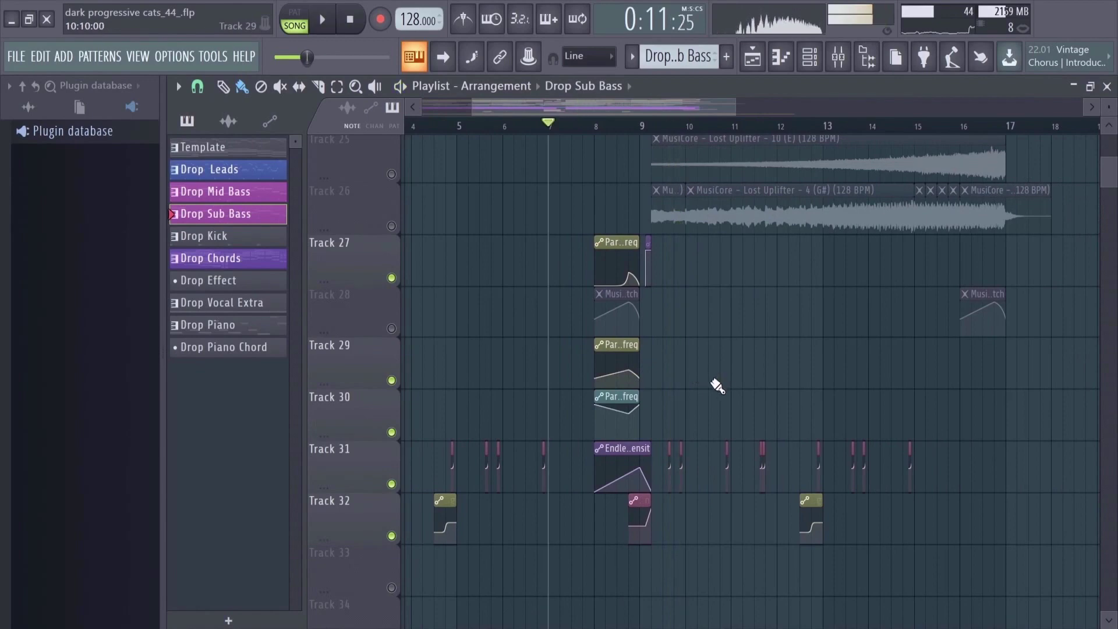
# - Return to the start of the song, enable the automation on Track 31 and examine its short Balance volume clips
pyautogui.scroll(5, 698, 382)
pyautogui.scroll(-4, 711, 384)
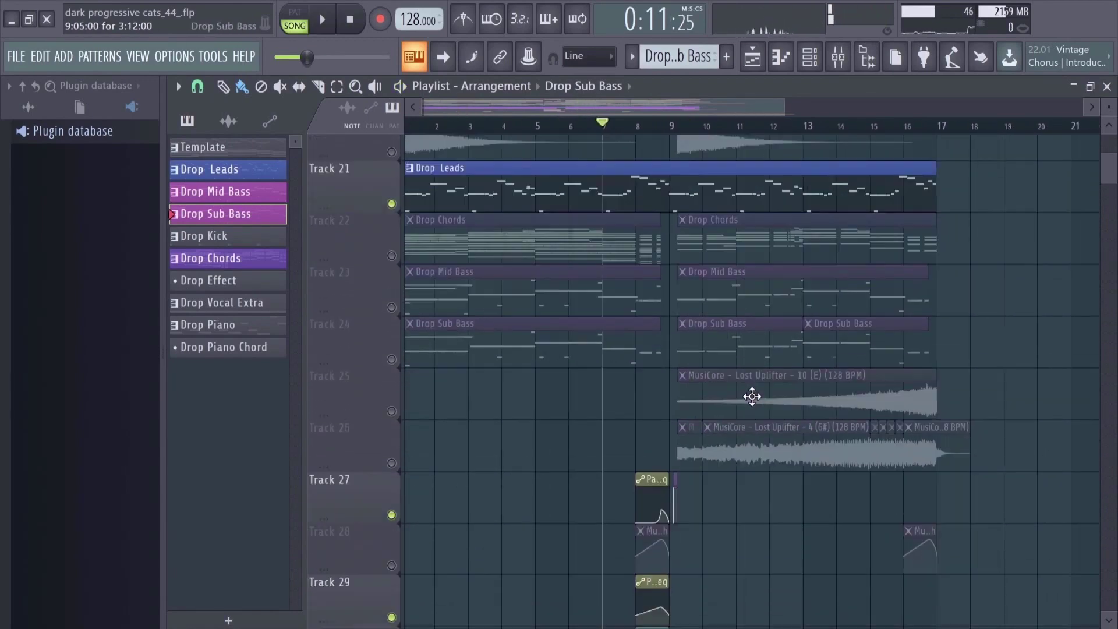
pyautogui.scroll(-4, 499, 369)
pyautogui.scroll(5, 444, 225)
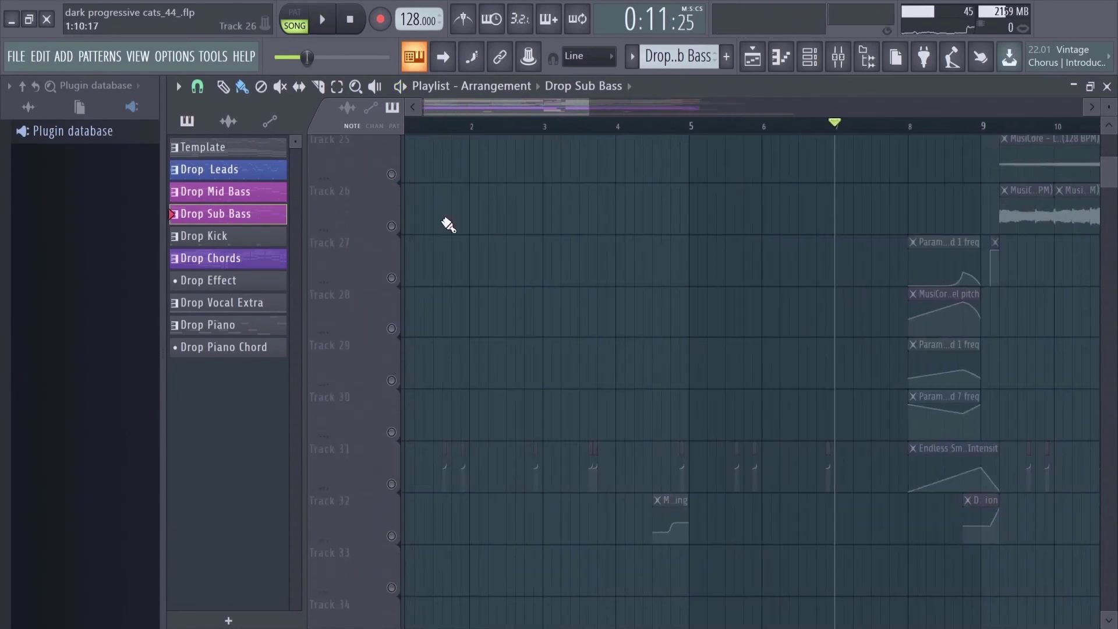
pyautogui.press('Home')
pyautogui.click(391, 484)
pyautogui.scroll(2, 482, 486)
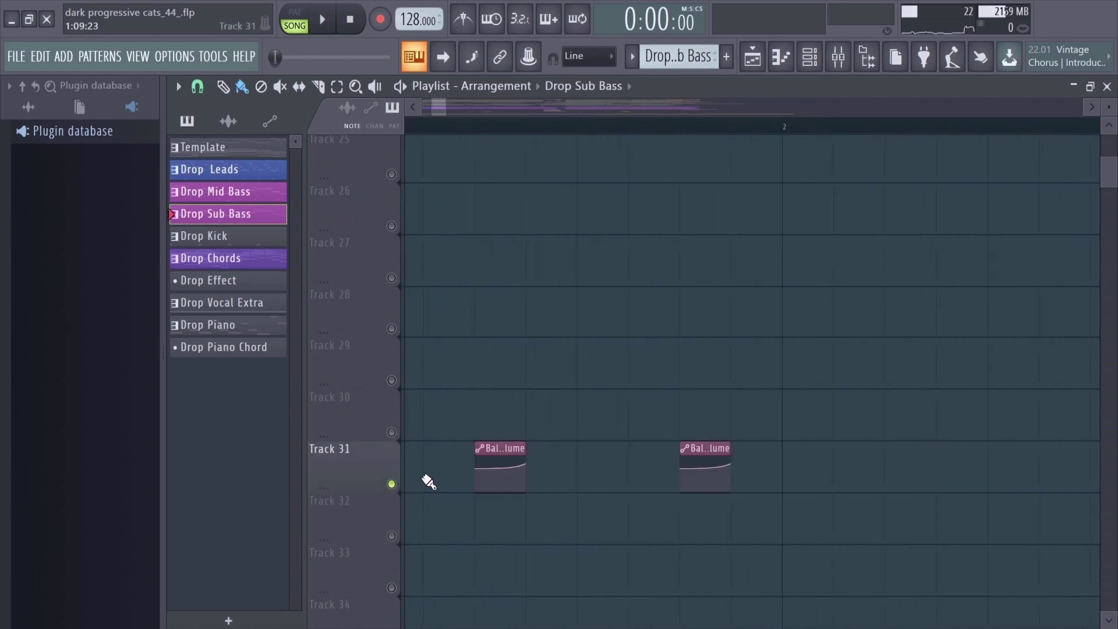
pyautogui.scroll(-5, 494, 473)
pyautogui.scroll(3, 496, 455)
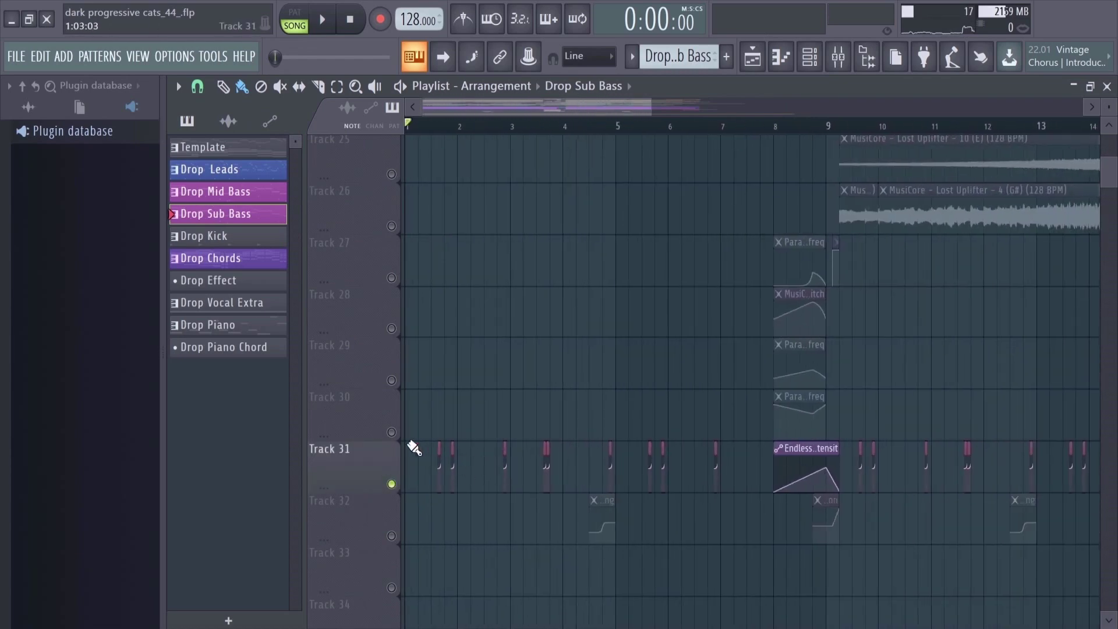
# - Play the Drop Sub Bass with the Track 31 volume automation and examine how the clips dip the bass
pyautogui.press('space')
pyautogui.scroll(2, 532, 206)
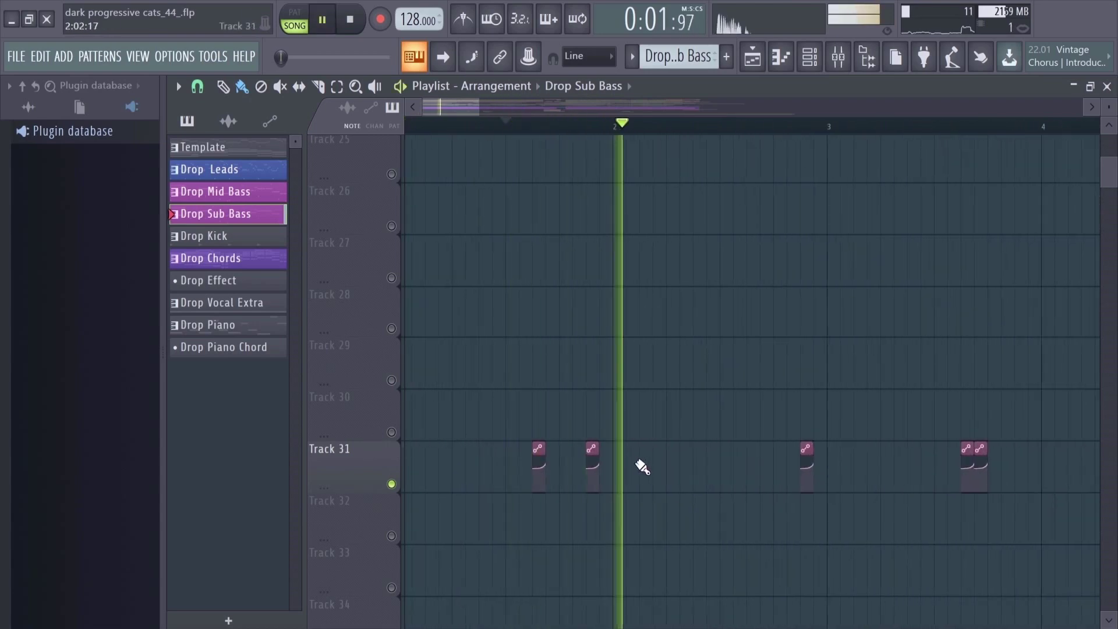
pyautogui.scroll(-3, 644, 451)
pyautogui.scroll(2, 631, 454)
pyautogui.scroll(1, 595, 465)
pyautogui.scroll(-2, 621, 466)
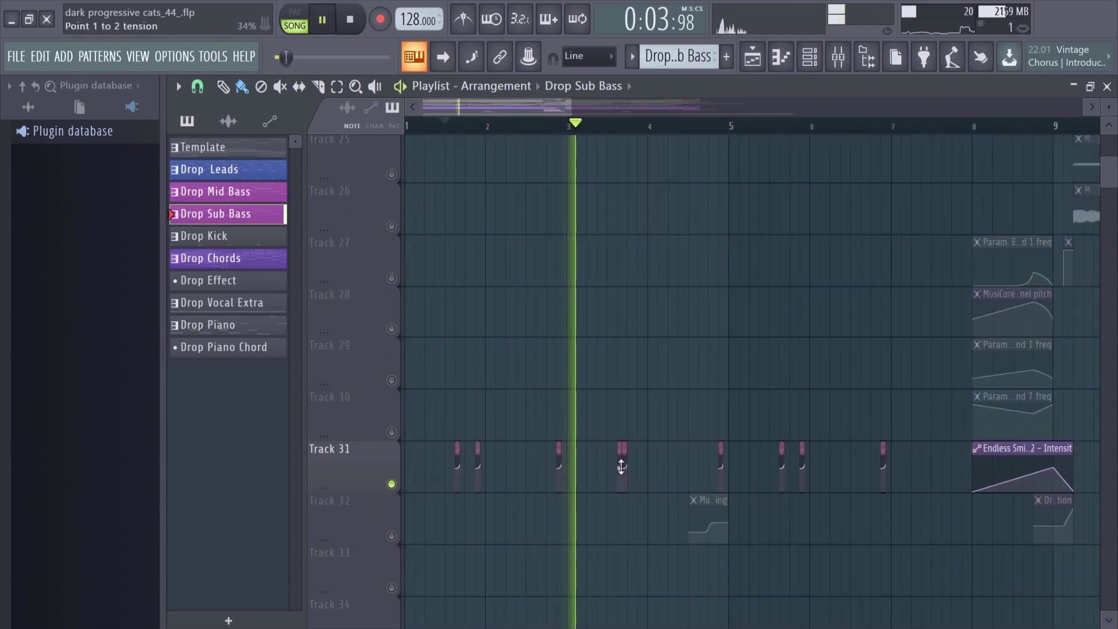
pyautogui.scroll(1, 622, 466)
pyautogui.scroll(-2, 656, 487)
pyautogui.press('space')
# - Enable the Evolution Of Sound Tom 9 clips on Track 13 and play them together with the Drop Sub Bass
pyautogui.scroll(10, 601, 429)
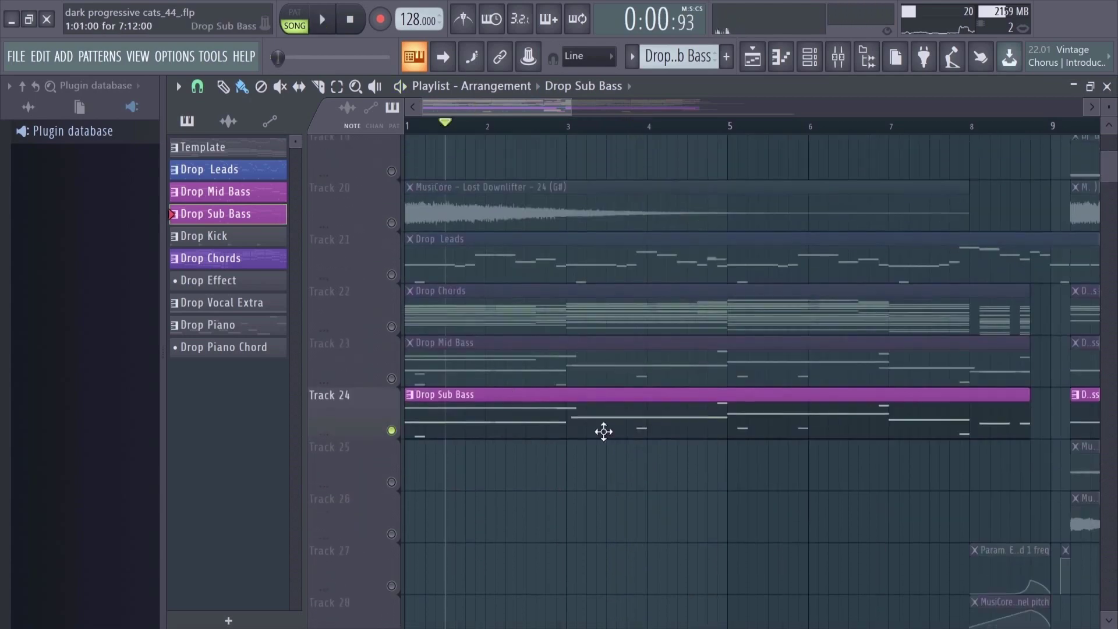
pyautogui.scroll(2, 400, 313)
pyautogui.click(392, 278)
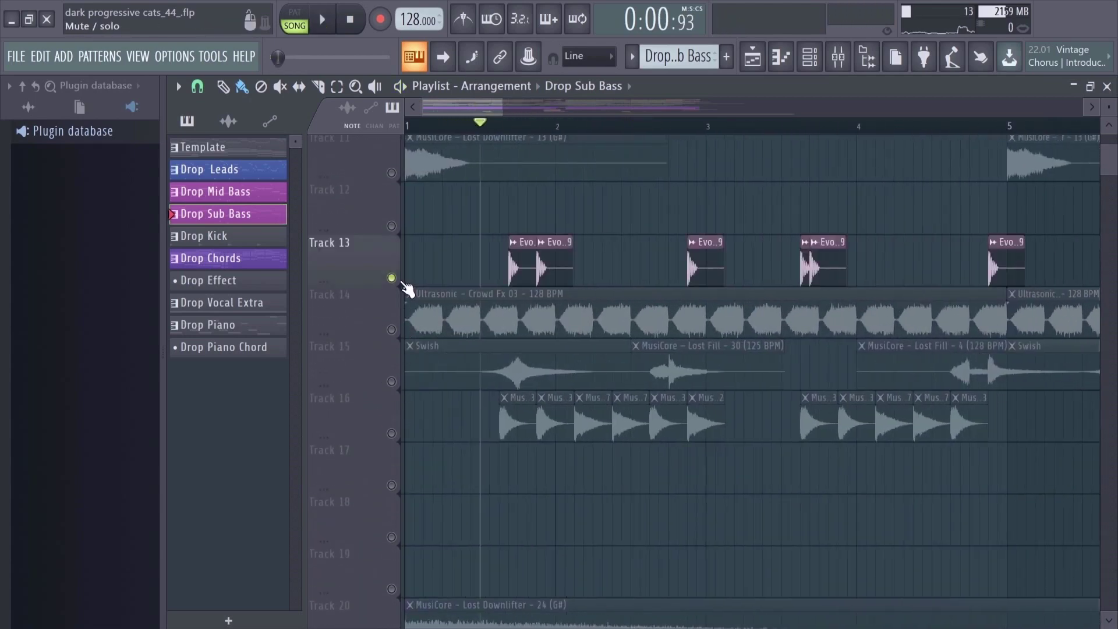
pyautogui.scroll(5, 517, 291)
pyautogui.scroll(-6, 579, 404)
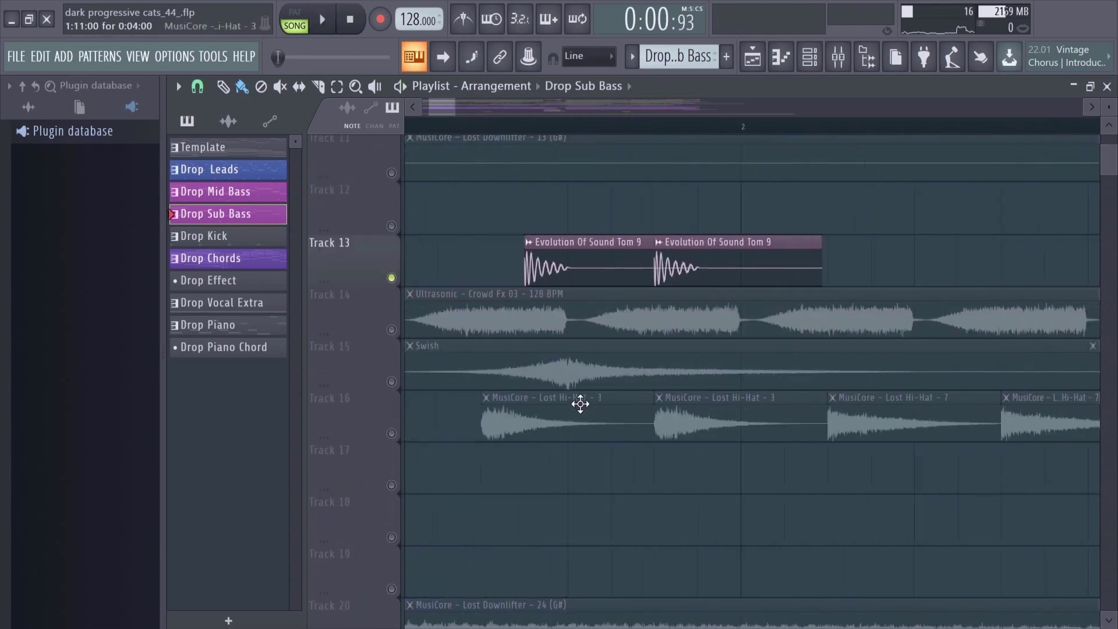
pyautogui.press('space')
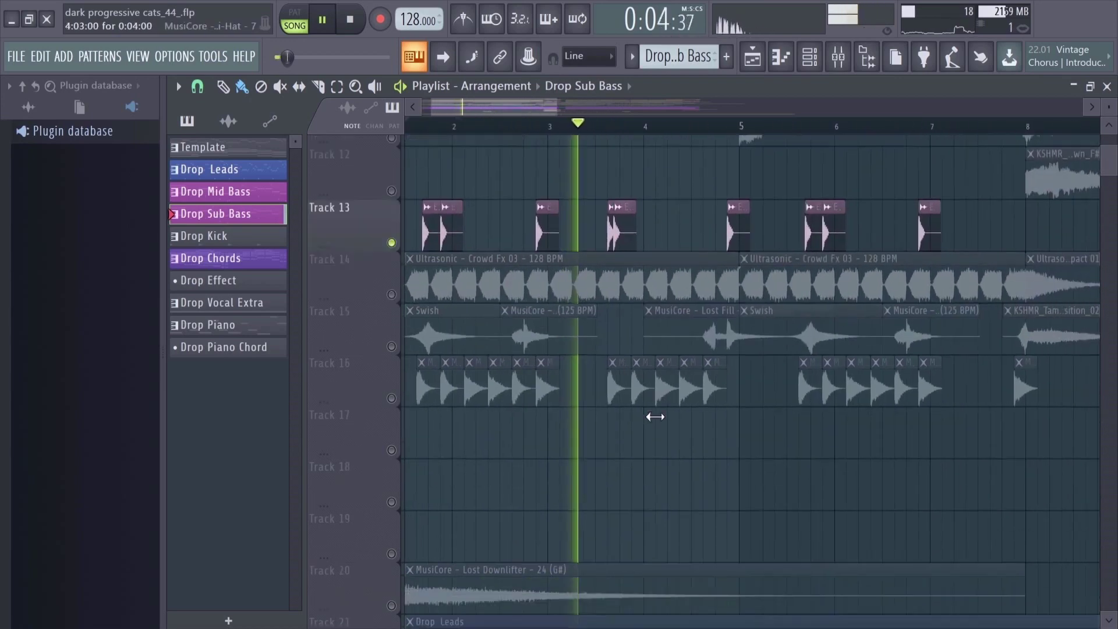
pyautogui.scroll(-10, 647, 414)
pyautogui.scroll(-5, 663, 431)
pyautogui.scroll(3, 583, 402)
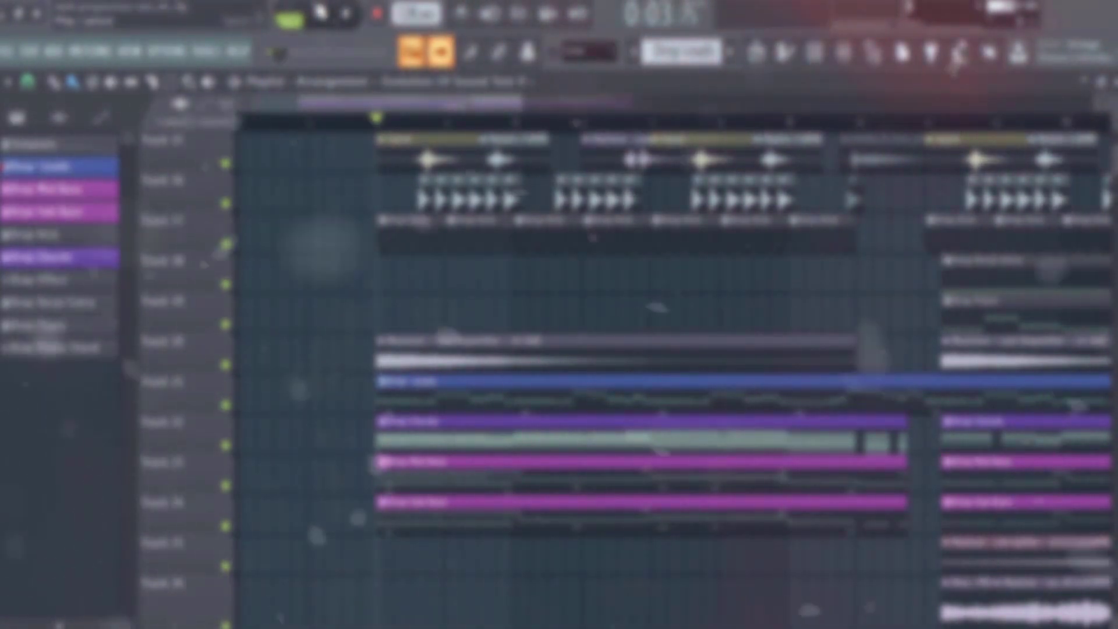
pyautogui.press('space')
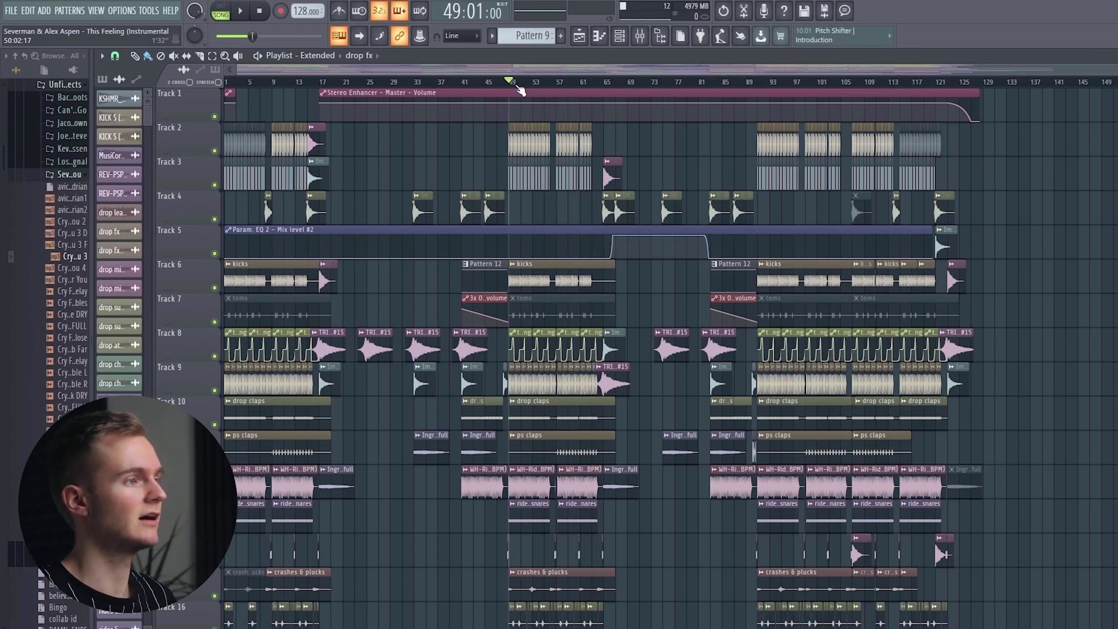
# - Play the second project from just before the drop at bar 49 and examine its layers from the kicks down to the ambience and stems
pyautogui.scroll(5, 520, 91)
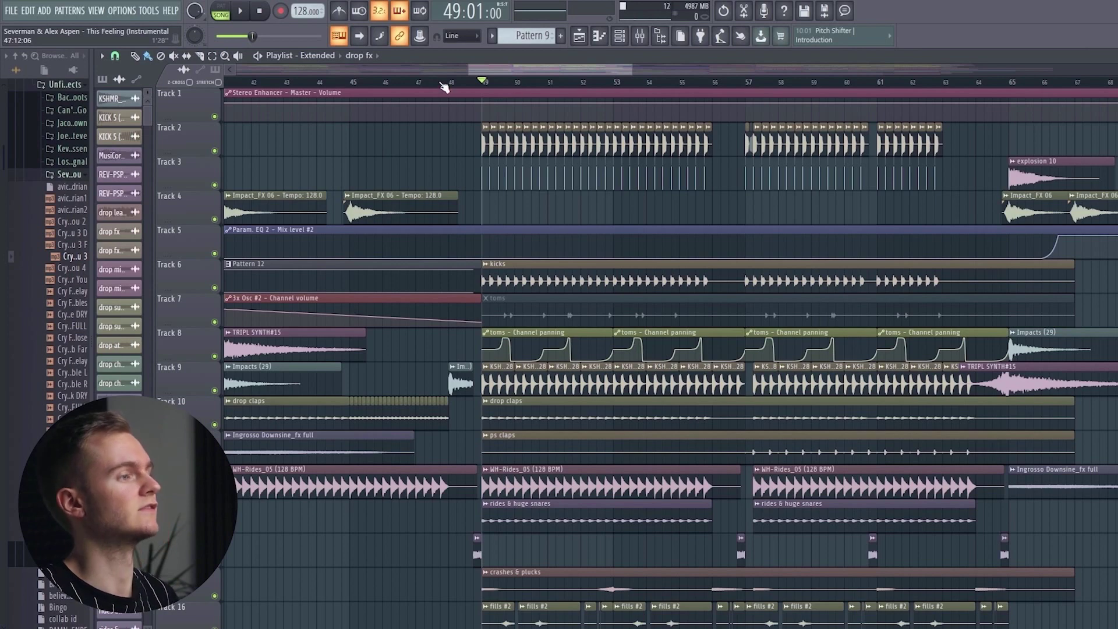
pyautogui.click(444, 86)
pyautogui.press('space')
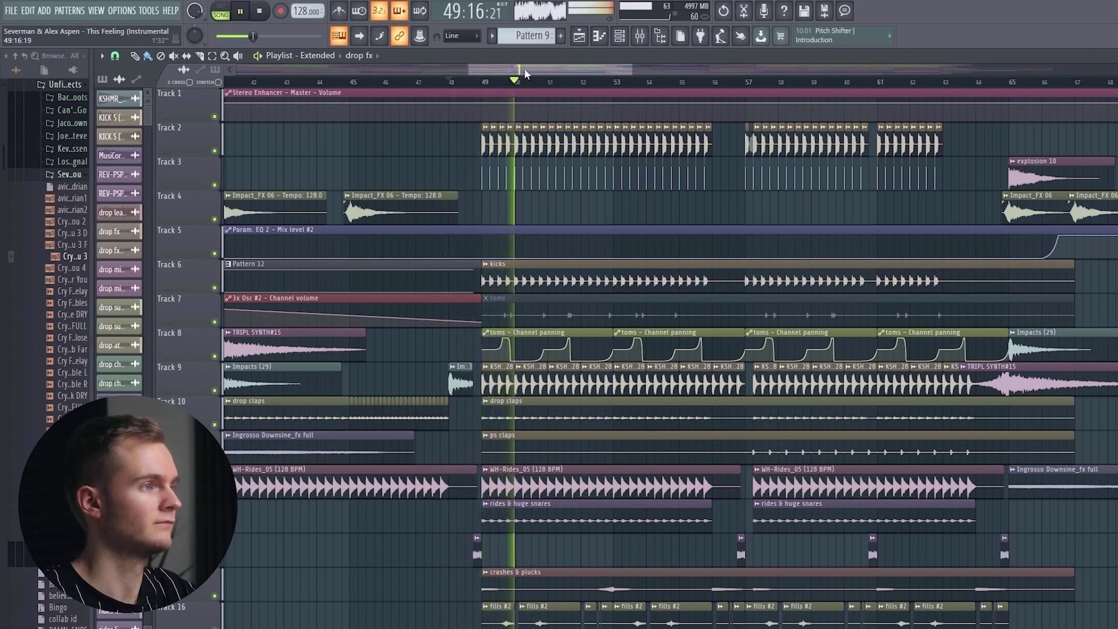
pyautogui.moveTo(527, 71); pyautogui.dragTo(545, 69)
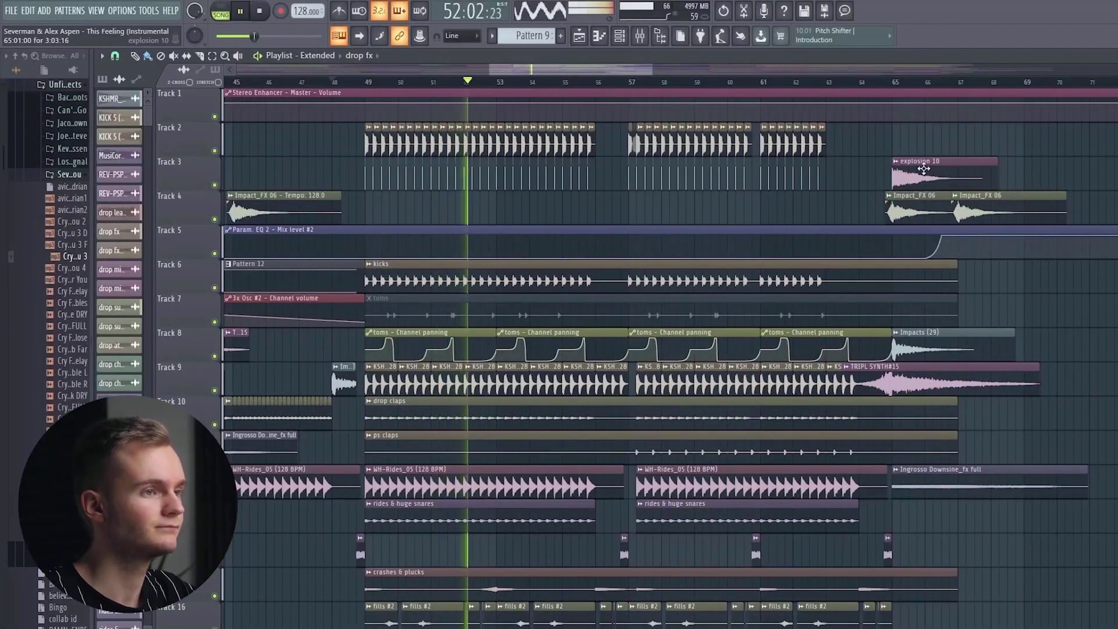
pyautogui.scroll(-4, 1013, 215)
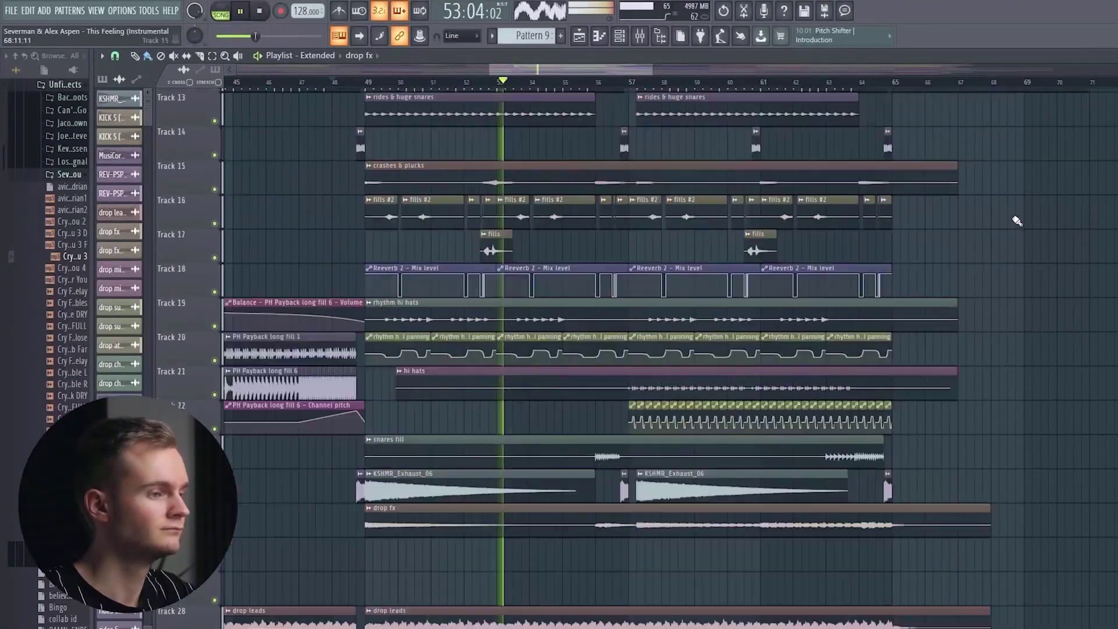
pyautogui.scroll(-11, 1015, 220)
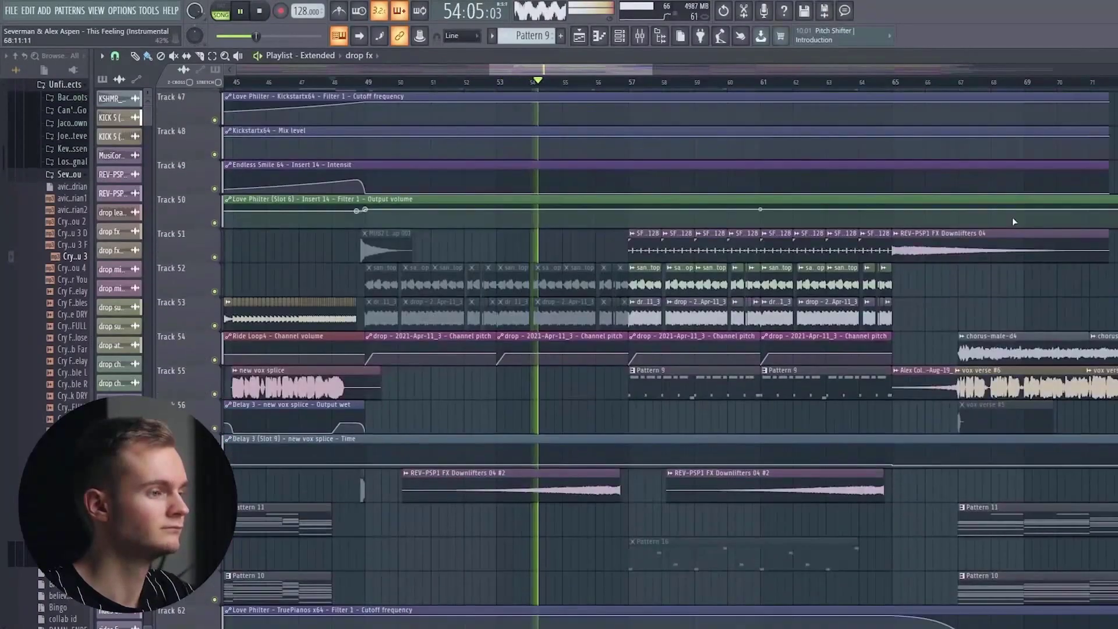
pyautogui.scroll(-8, 1012, 218)
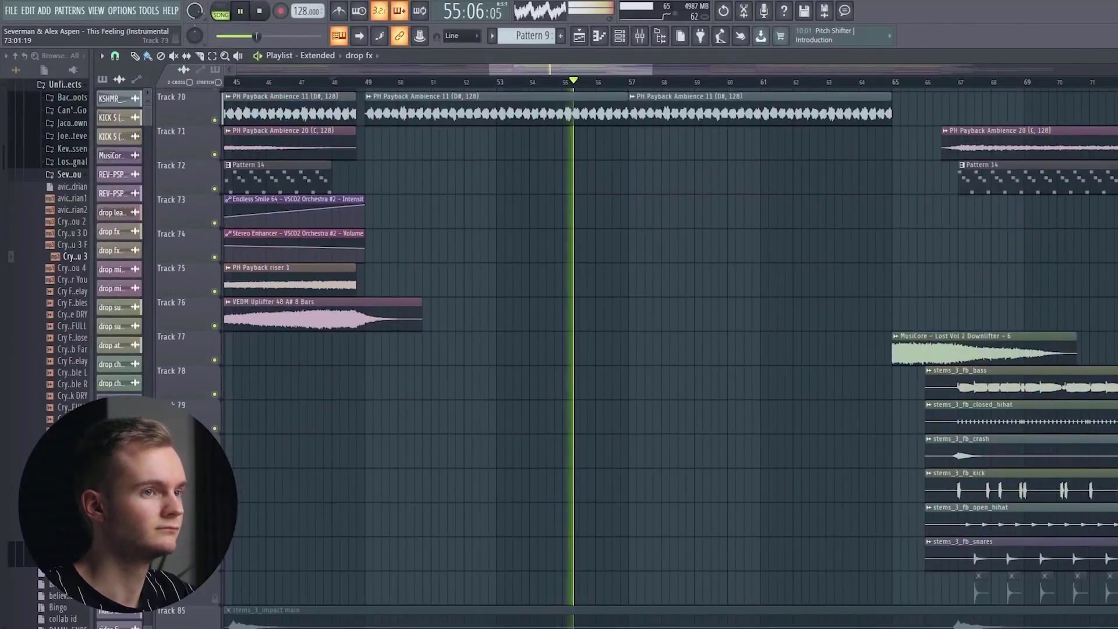
# - Stop playback and set the playhead to the start of the drop at bar 49
pyautogui.scroll(-5, 1012, 218)
pyautogui.scroll(20, 1012, 217)
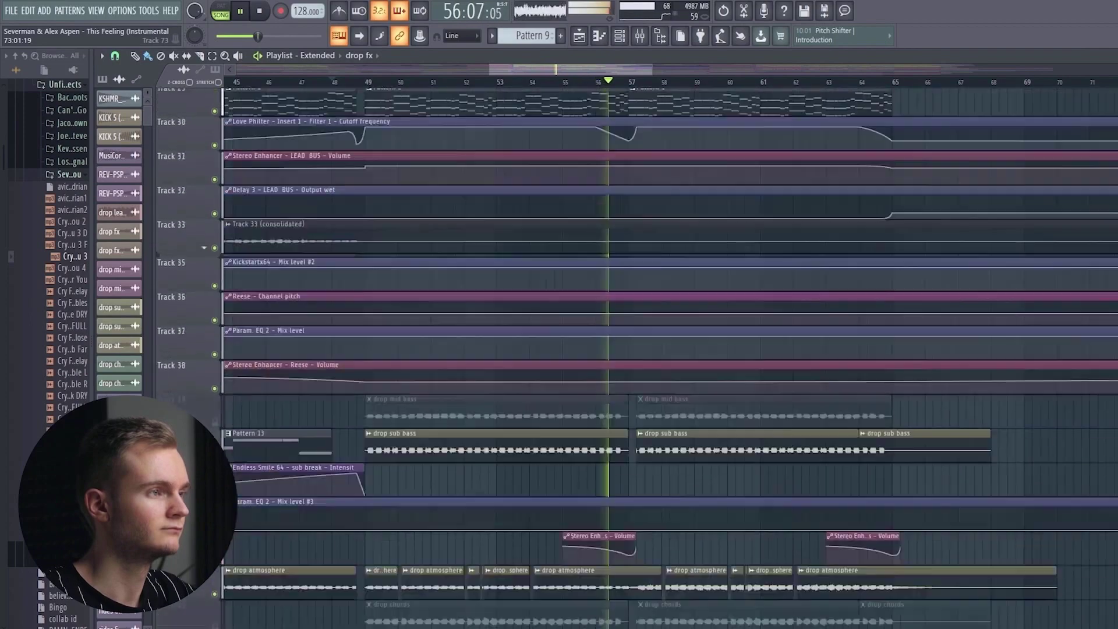
pyautogui.scroll(14, 670, 349)
pyautogui.press('space')
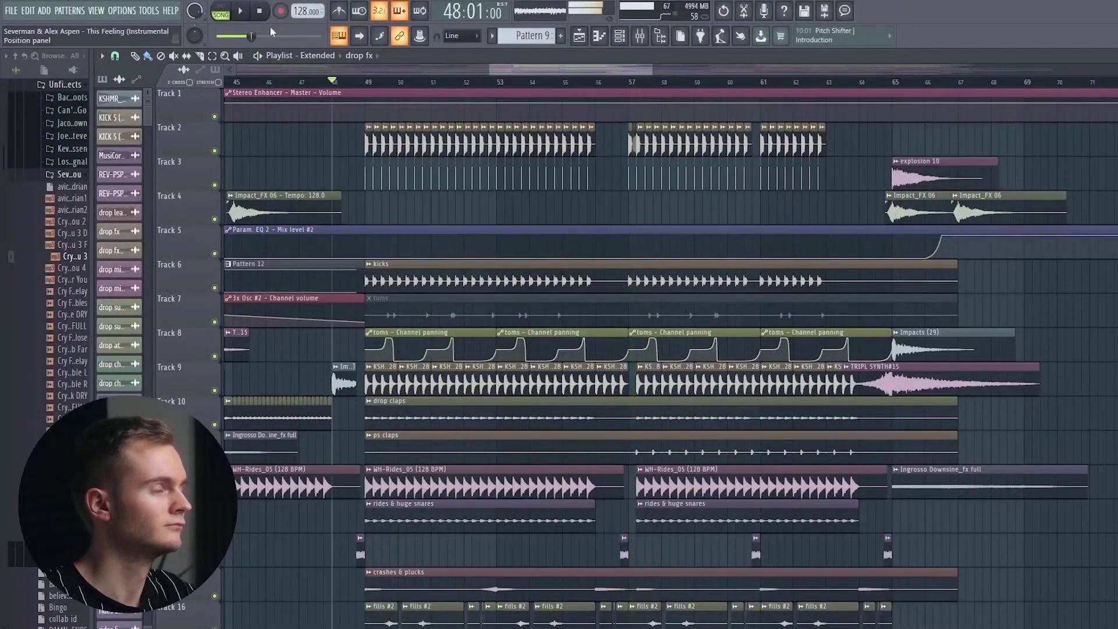
pyautogui.scroll(2, 382, 87)
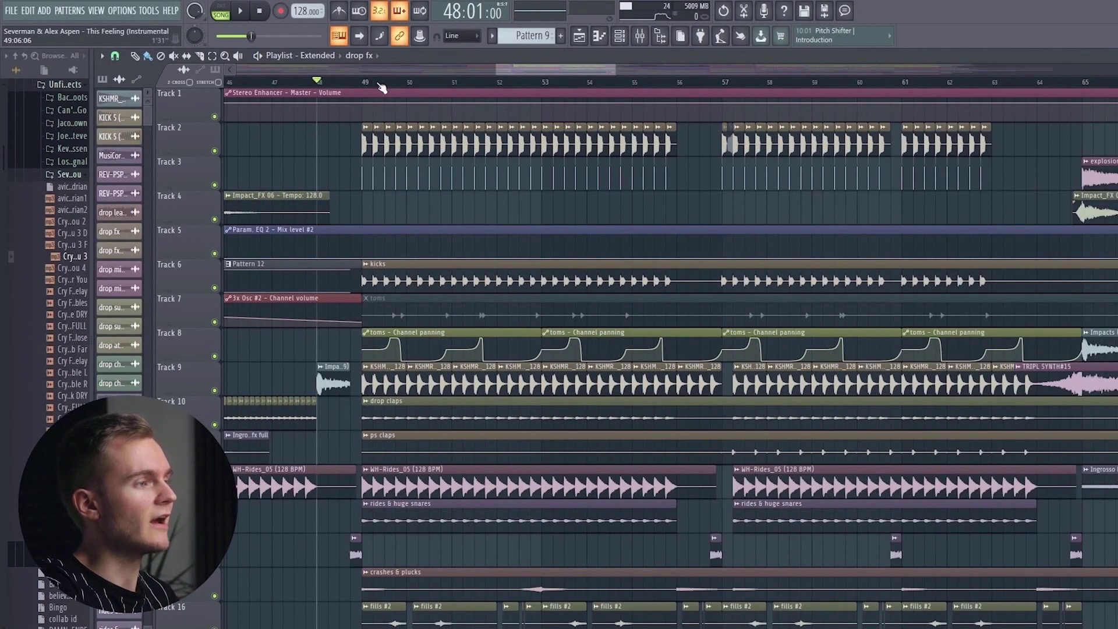
pyautogui.scroll(2, 381, 87)
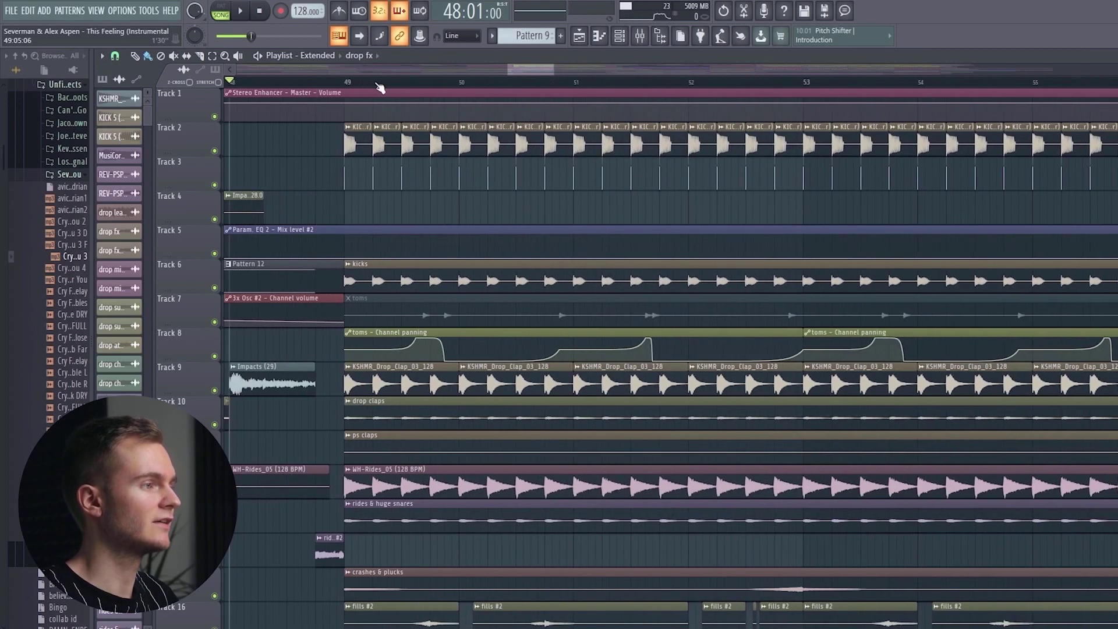
pyautogui.moveTo(526, 70); pyautogui.dragTo(529, 69)
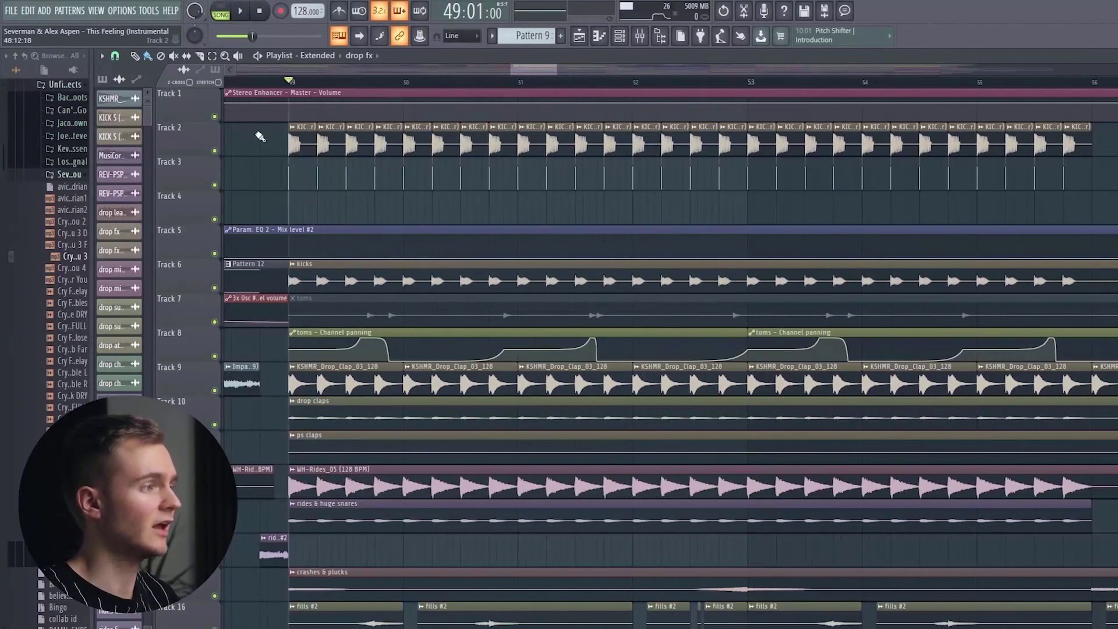
# - Solo the kicks track and check the sampler settings of its kicks clip
pyautogui.rightClick(215, 288)
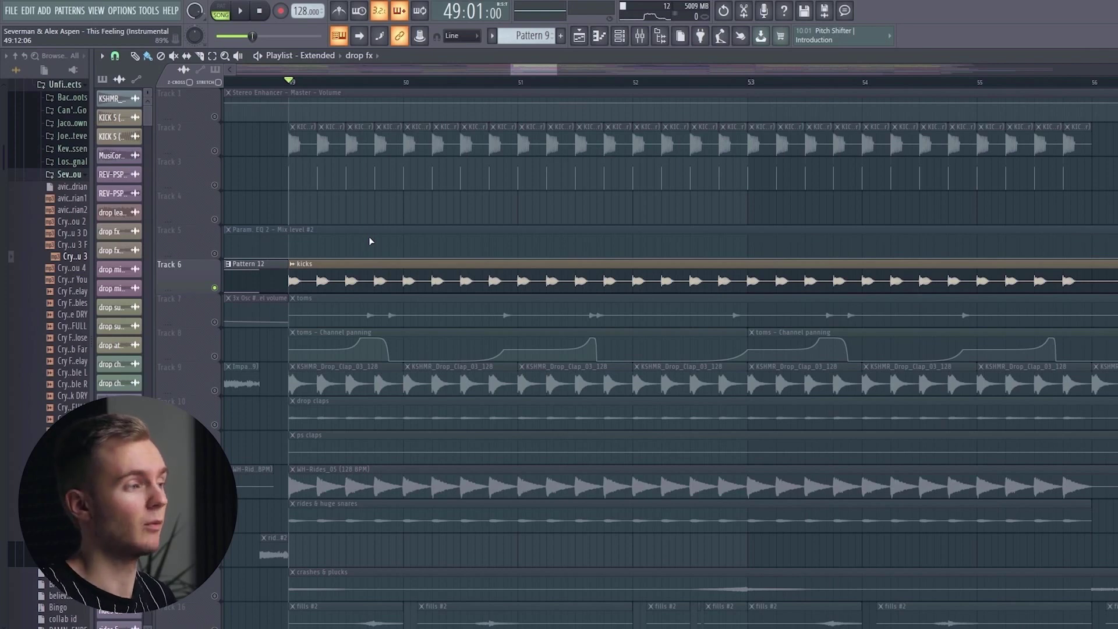
pyautogui.doubleClick(388, 281)
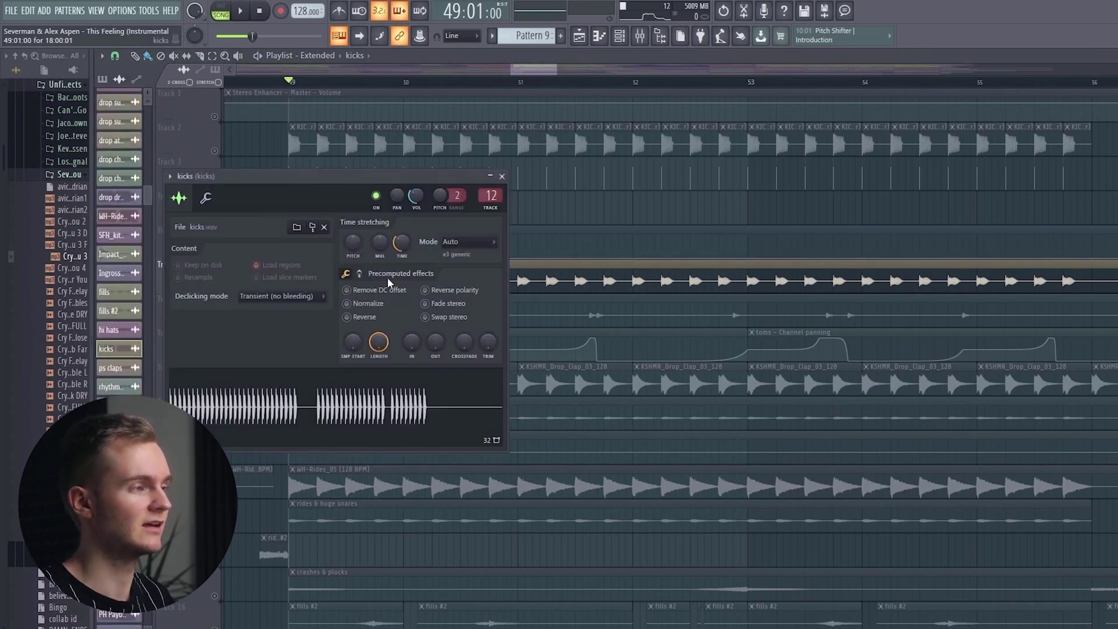
pyautogui.press('Escape')
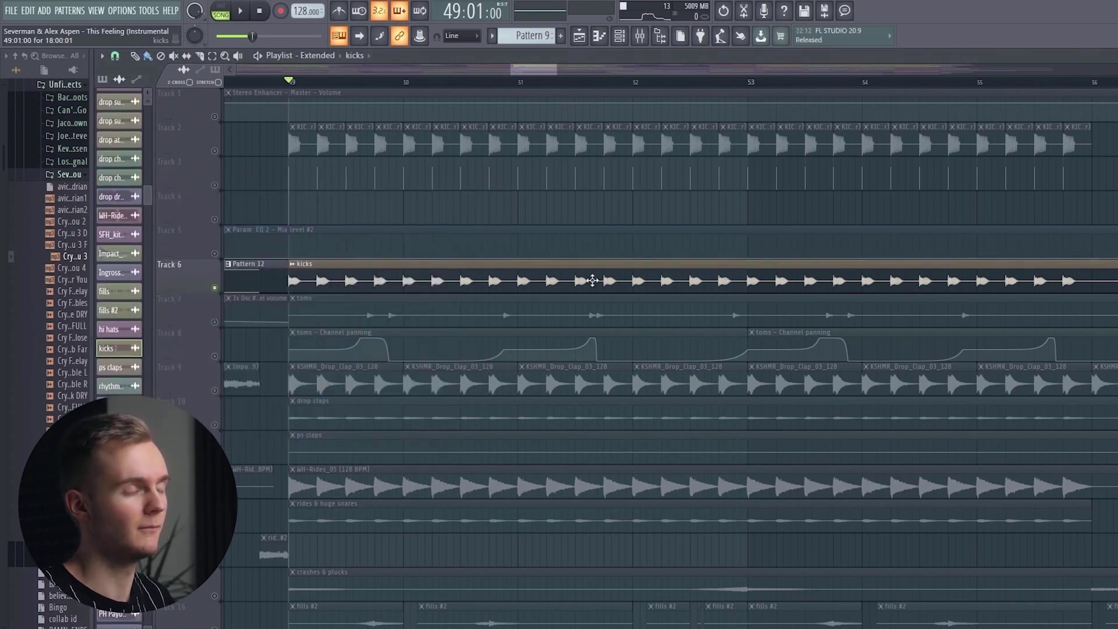
# - Open the first Fruity parametric EQ 2 on the kicks mixer channel and play the drop with its curve in view
pyautogui.click(648, 35)
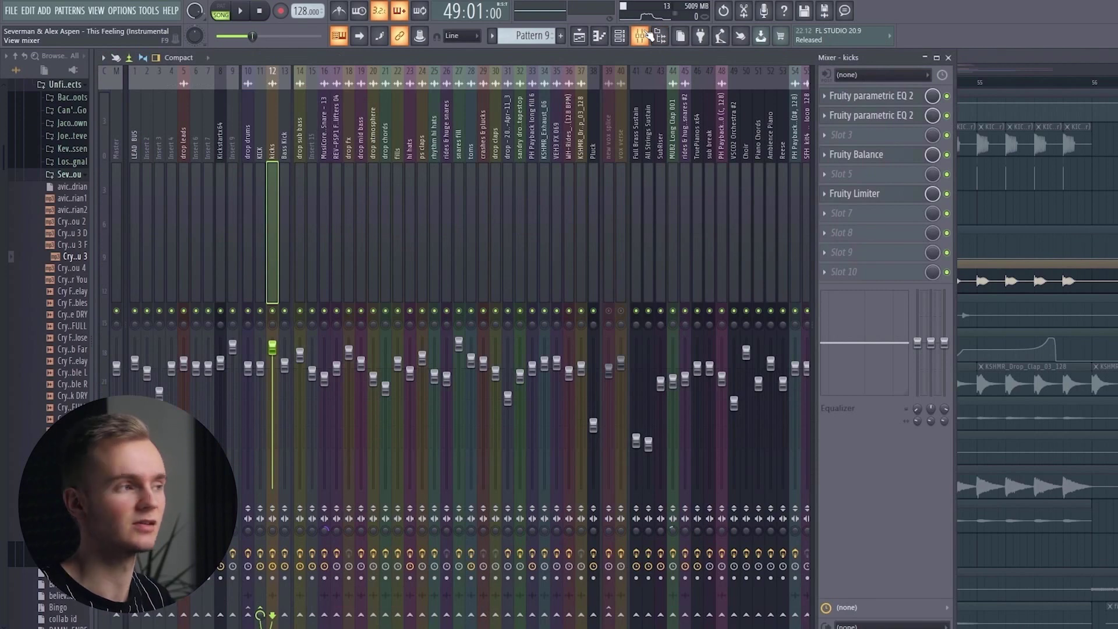
pyautogui.click(894, 95)
pyautogui.moveTo(627, 283); pyautogui.dragTo(510, 241)
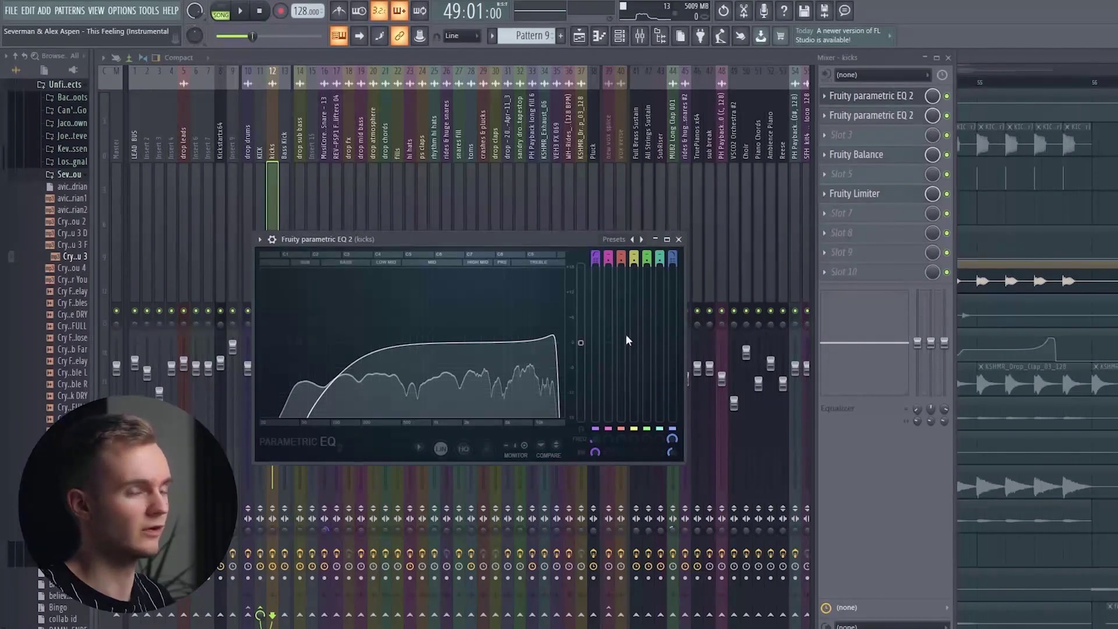
pyautogui.press('space')
pyautogui.moveTo(444, 242); pyautogui.dragTo(474, 243)
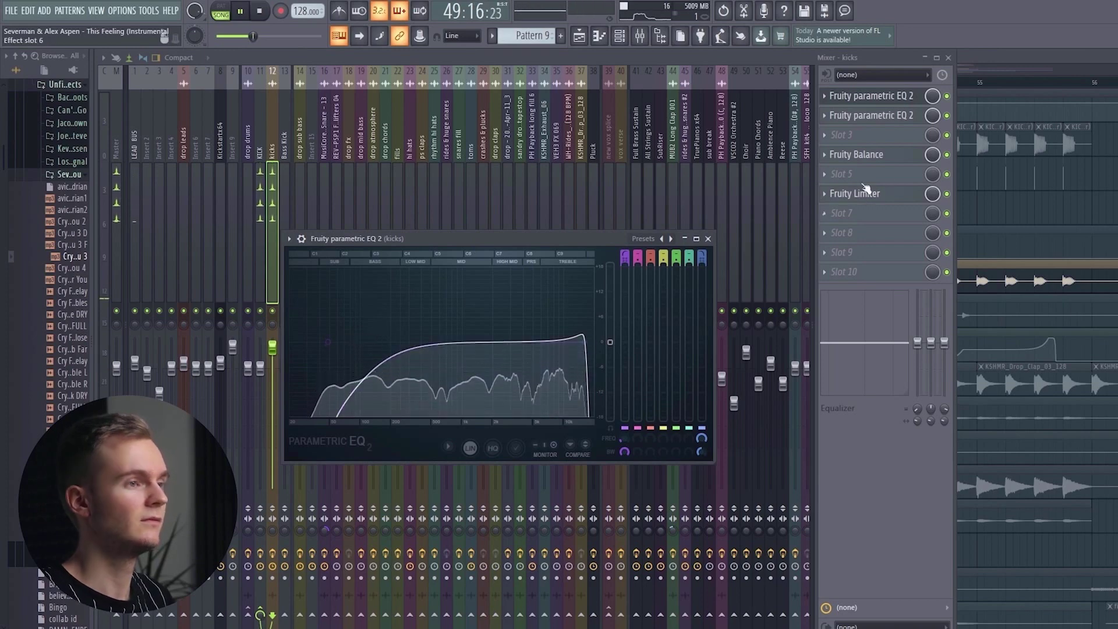
# - Switch to the second Fruity parametric EQ 2 on the kicks channel, stop playback and inspect its bands
pyautogui.click(914, 95)
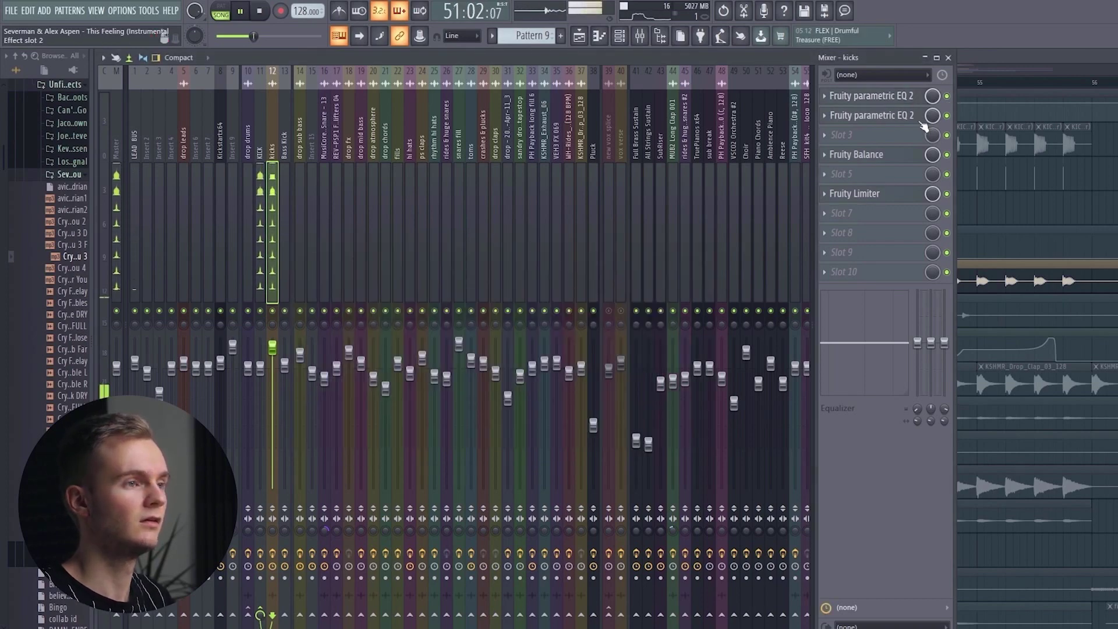
pyautogui.click(921, 119)
pyautogui.press('space')
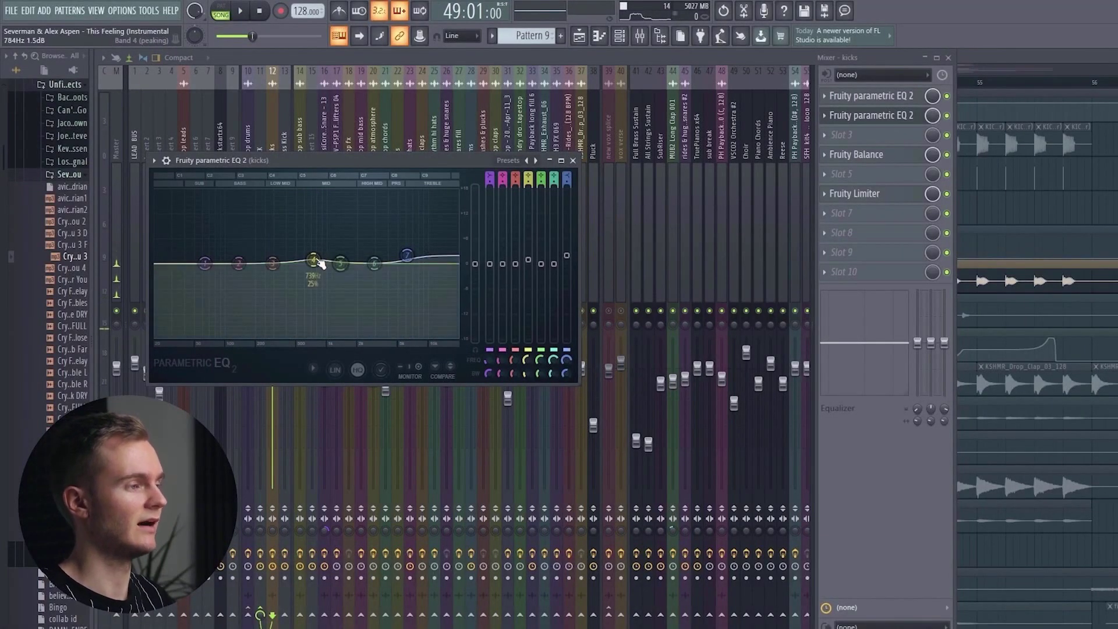
pyautogui.click(874, 115)
# - Inspect the Fruity Limiter on the kicks channel and close the mixer
pyautogui.click(886, 197)
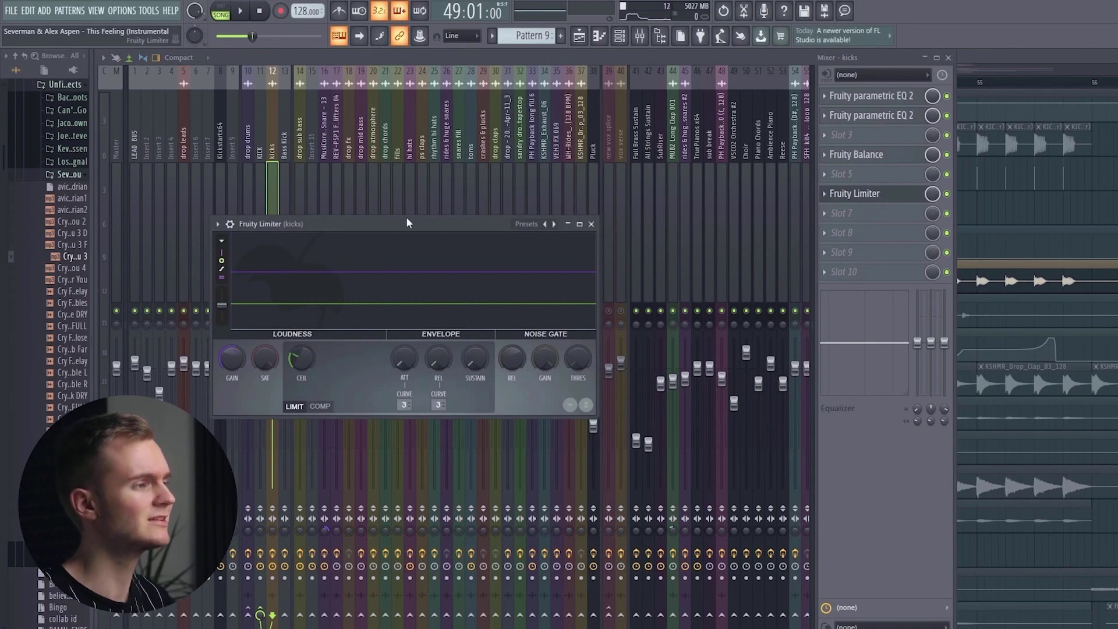
pyautogui.moveTo(407, 222); pyautogui.dragTo(503, 210)
pyautogui.click(868, 194)
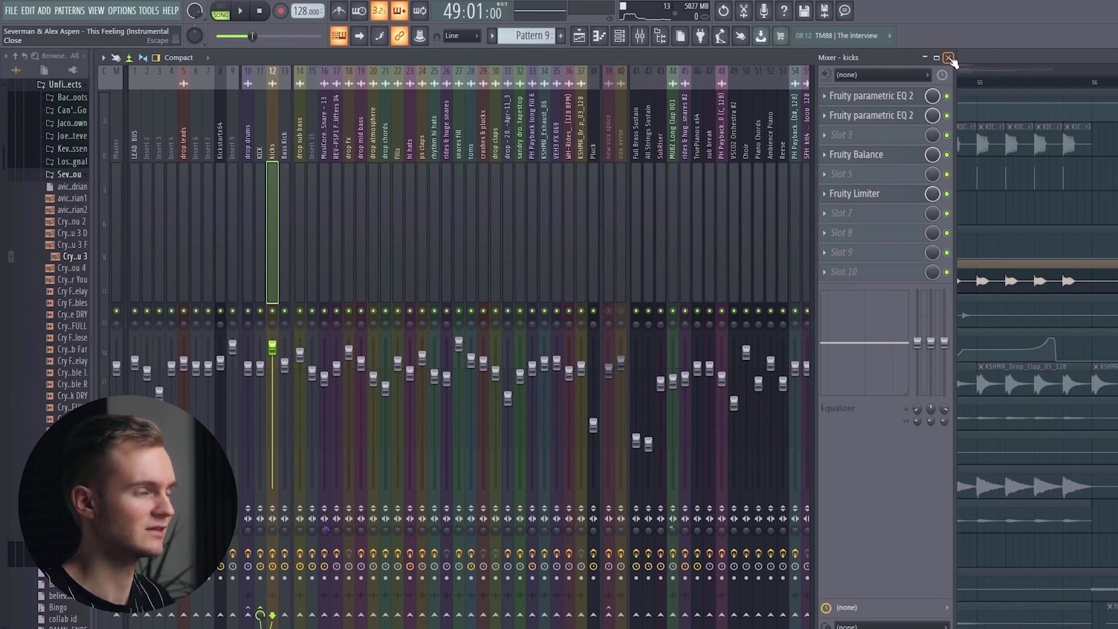
pyautogui.click(949, 58)
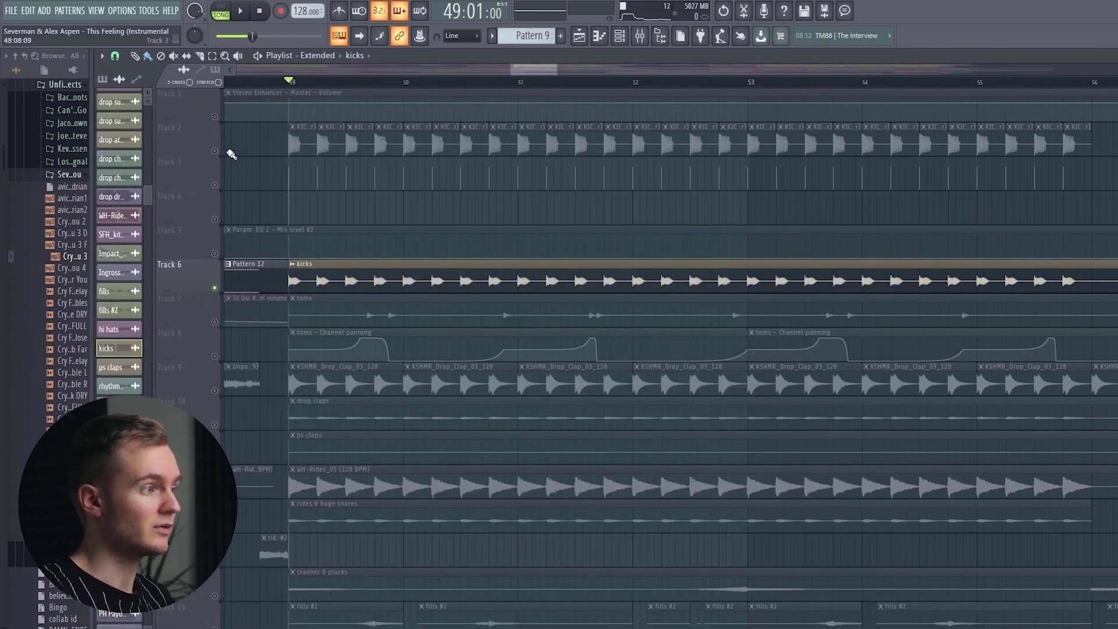
# - Unmute Track 3 alongside the kicks and inspect the sampler settings of its first KSHMR signature kick clip
pyautogui.click(215, 185)
pyautogui.scroll(6, 277, 178)
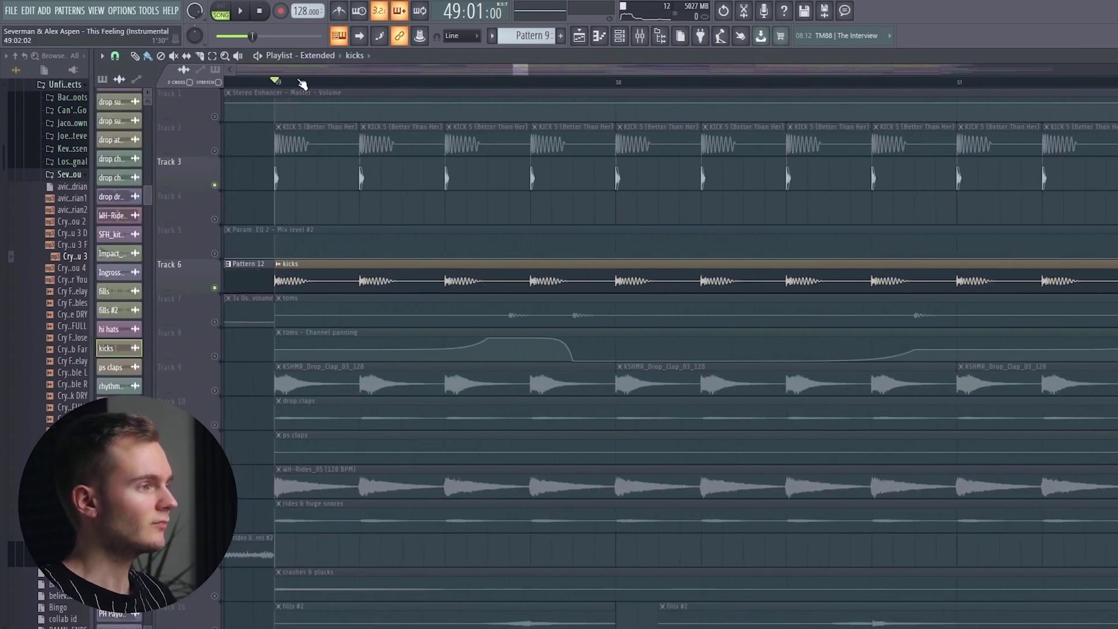
pyautogui.doubleClick(277, 178)
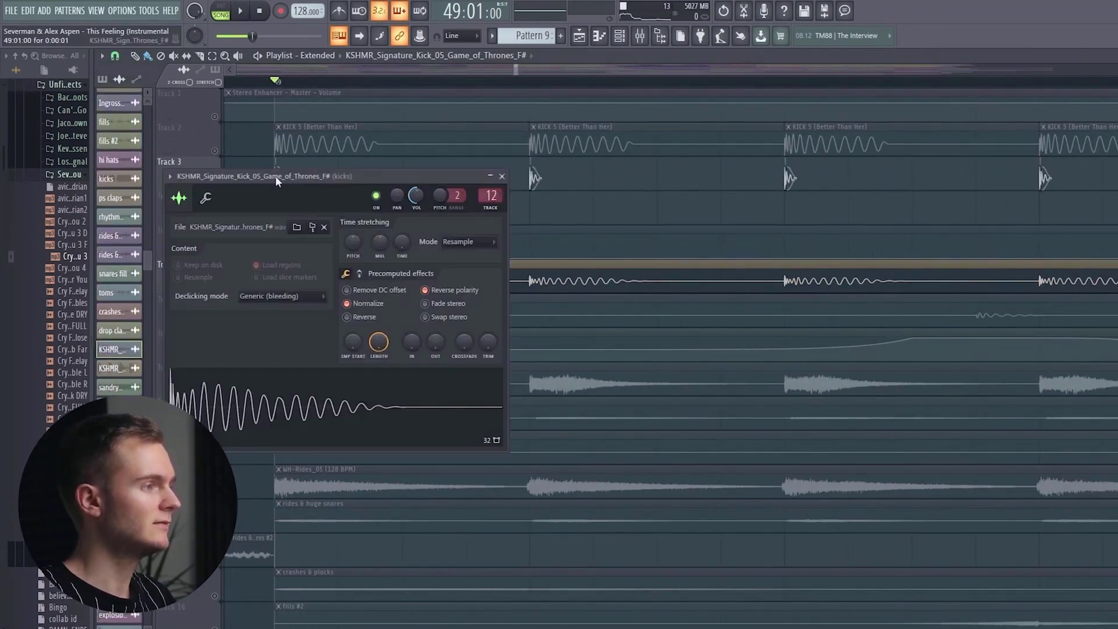
pyautogui.moveTo(247, 178); pyautogui.dragTo(258, 226)
pyautogui.click(513, 236)
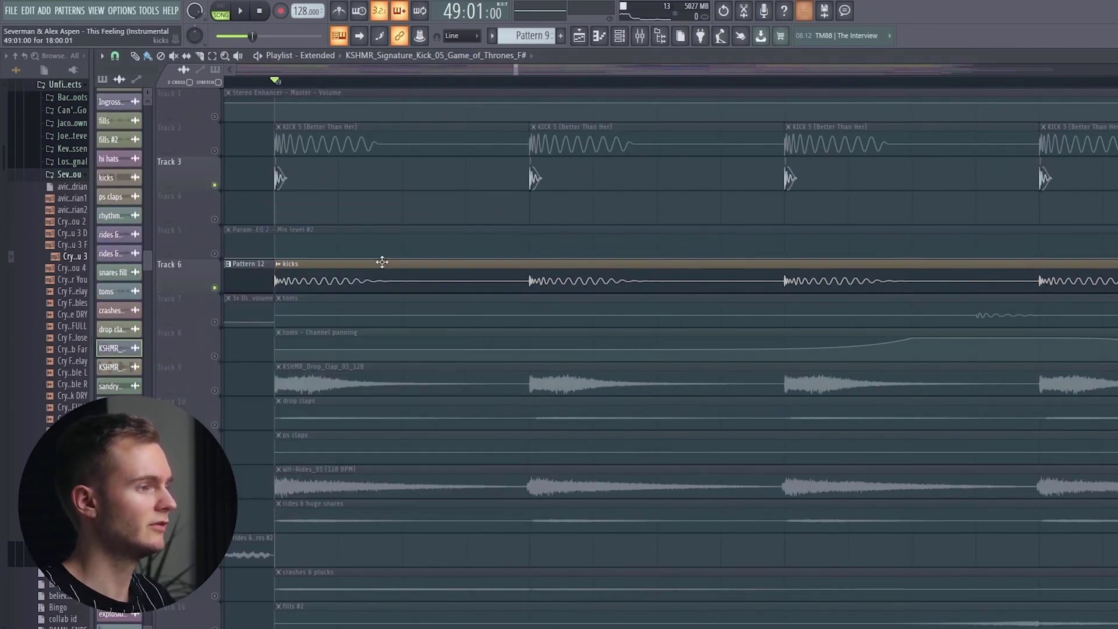
# - Play the Track 3 kick layer with and without the kicks on Track 6 to compare them, and stop playback
pyautogui.press('space')
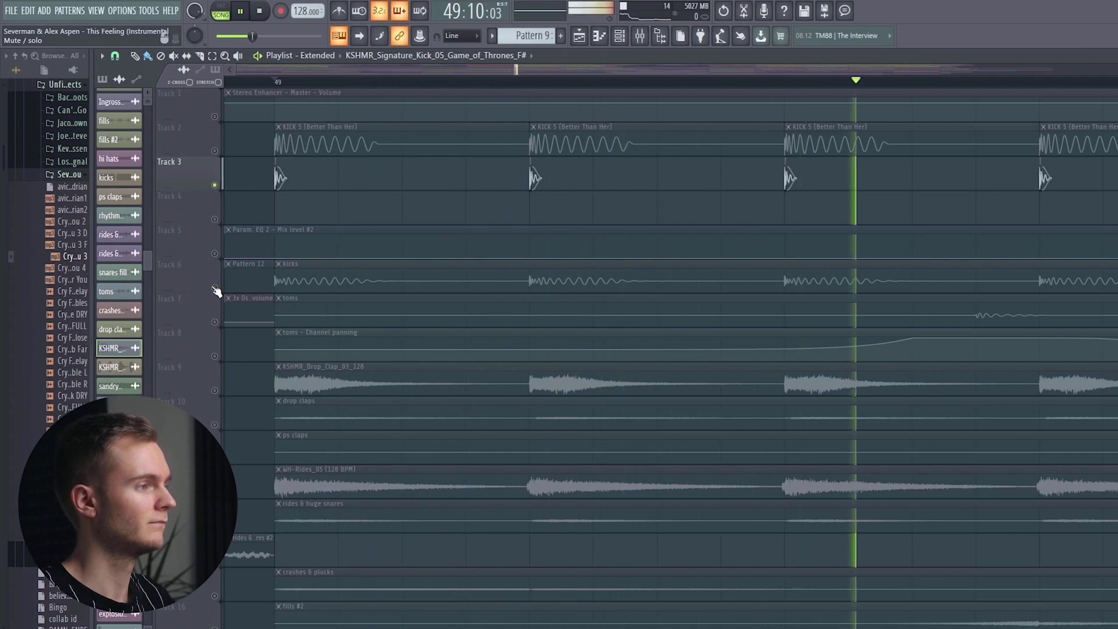
pyautogui.click(215, 289)
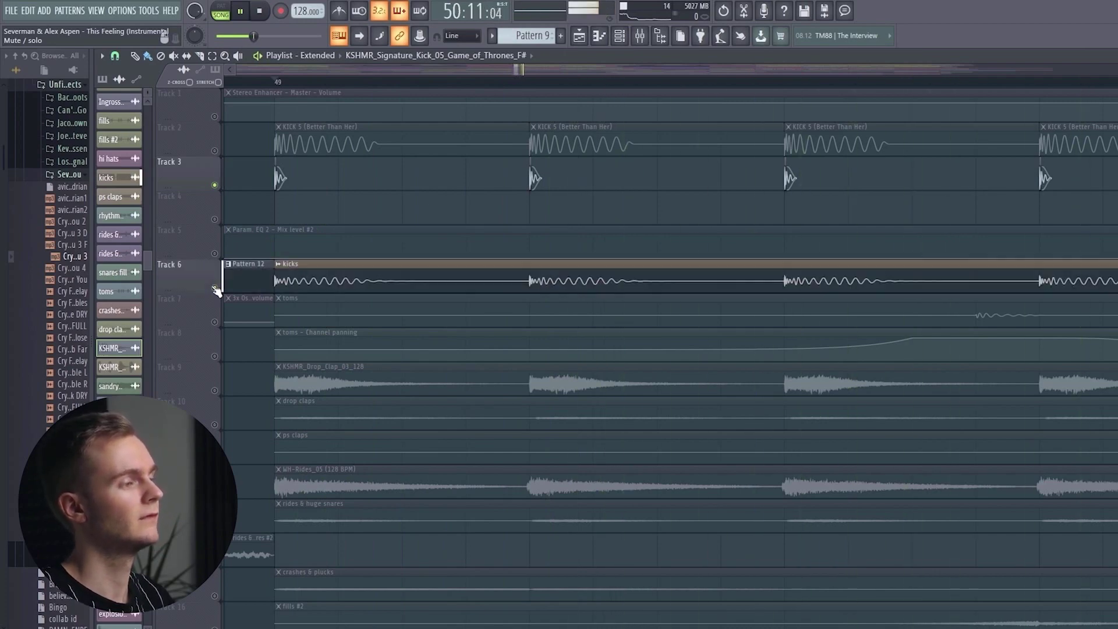
pyautogui.press('space')
# - Solo Track 2 and play its KICK 5 (Better Than Her) clips from bar 49
pyautogui.click(215, 152)
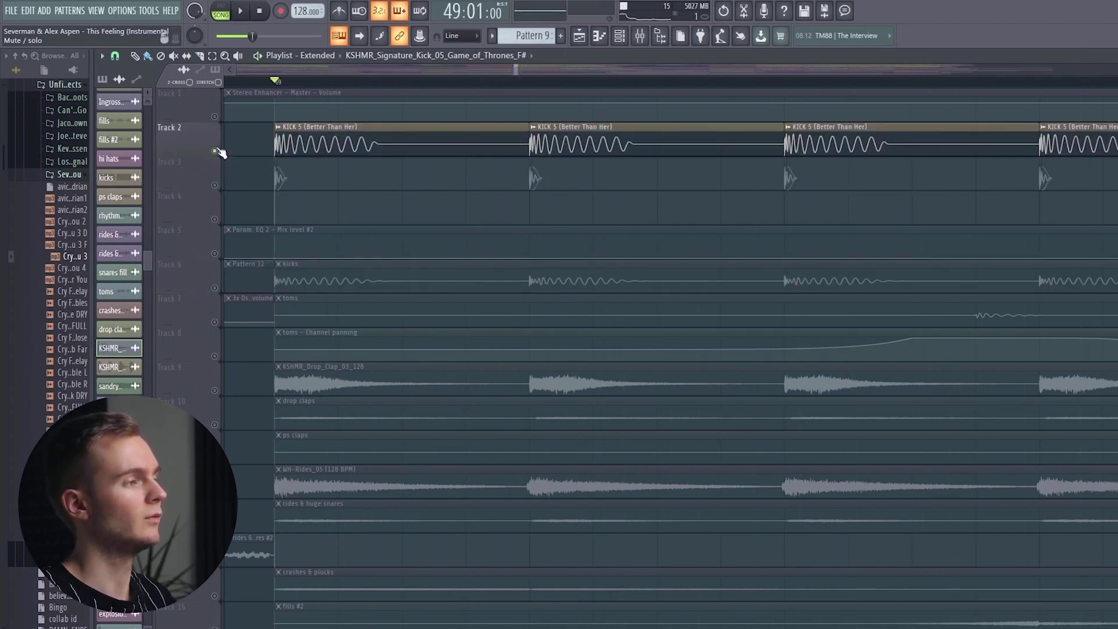
pyautogui.click(329, 142)
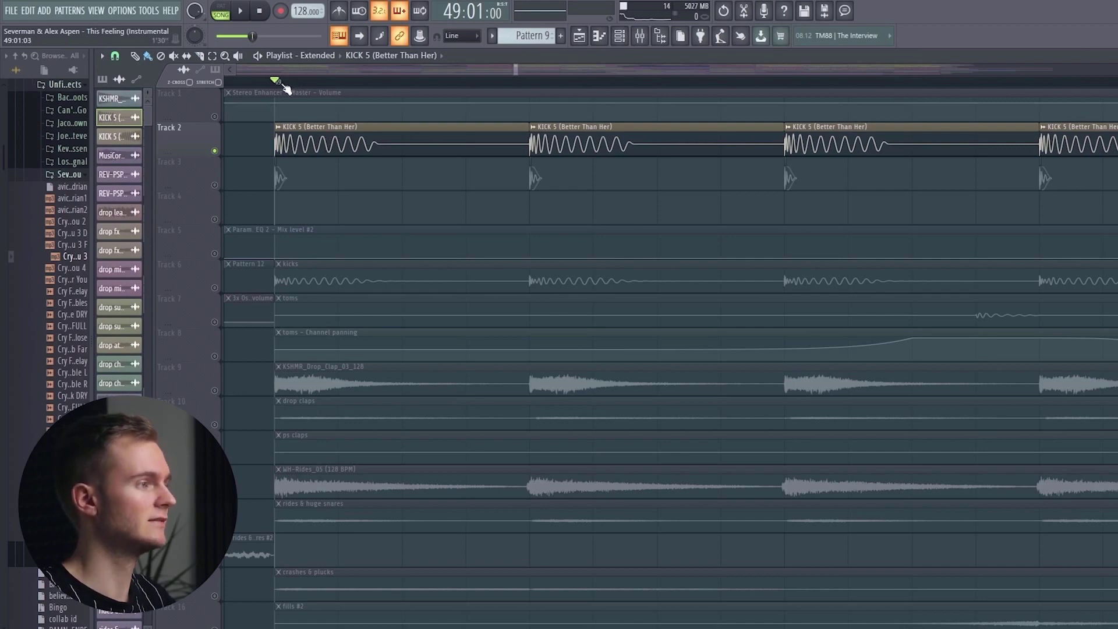
pyautogui.scroll(2, 283, 84)
pyautogui.press('space')
# - Unmute Tracks 3 to 6 to audition all kick layers together, and stop playback
pyautogui.moveTo(220, 159); pyautogui.dragTo(218, 291)
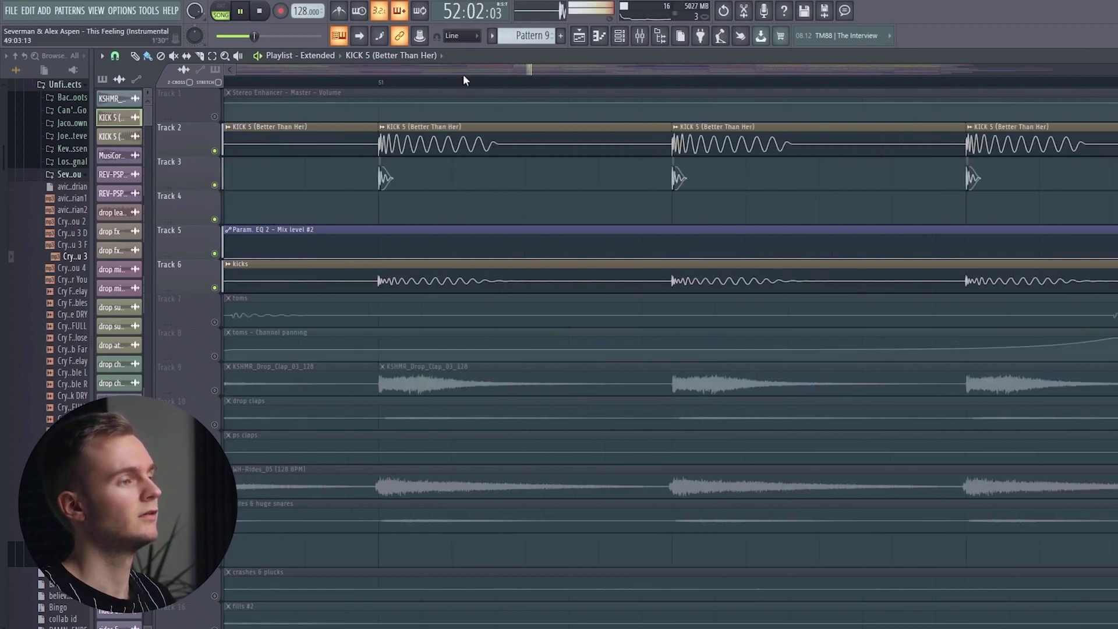
pyautogui.scroll(-3, 465, 81)
pyautogui.press('space')
pyautogui.scroll(-2, 467, 82)
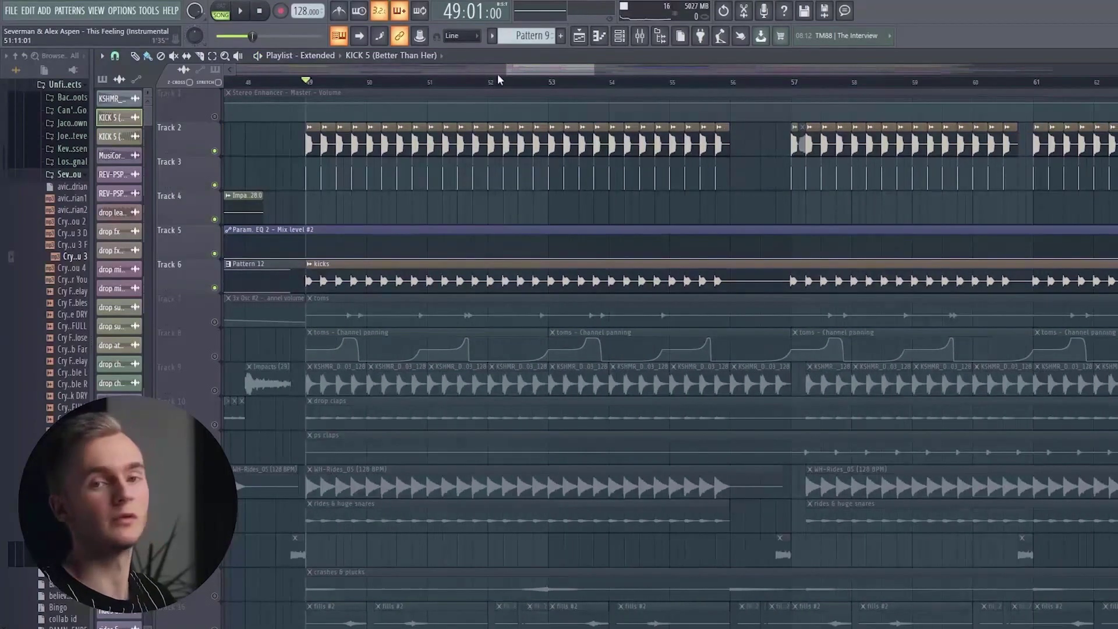
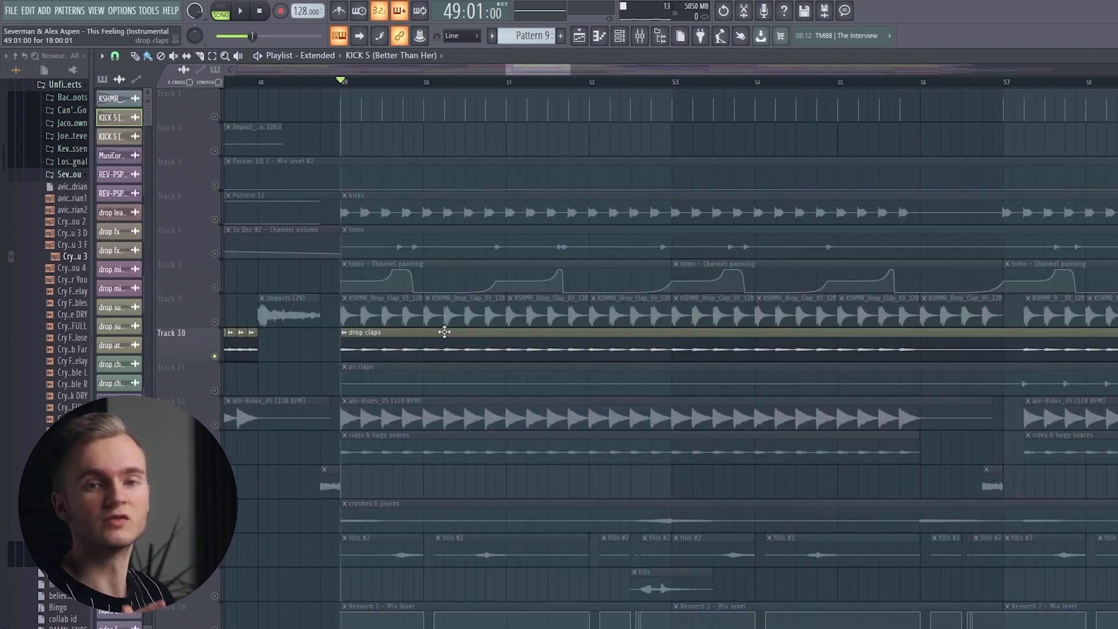
# - Unmute the KSHMR drop clap clips on Track 9 beside the soloed drop claps and audition both layers
pyautogui.click(214, 321)
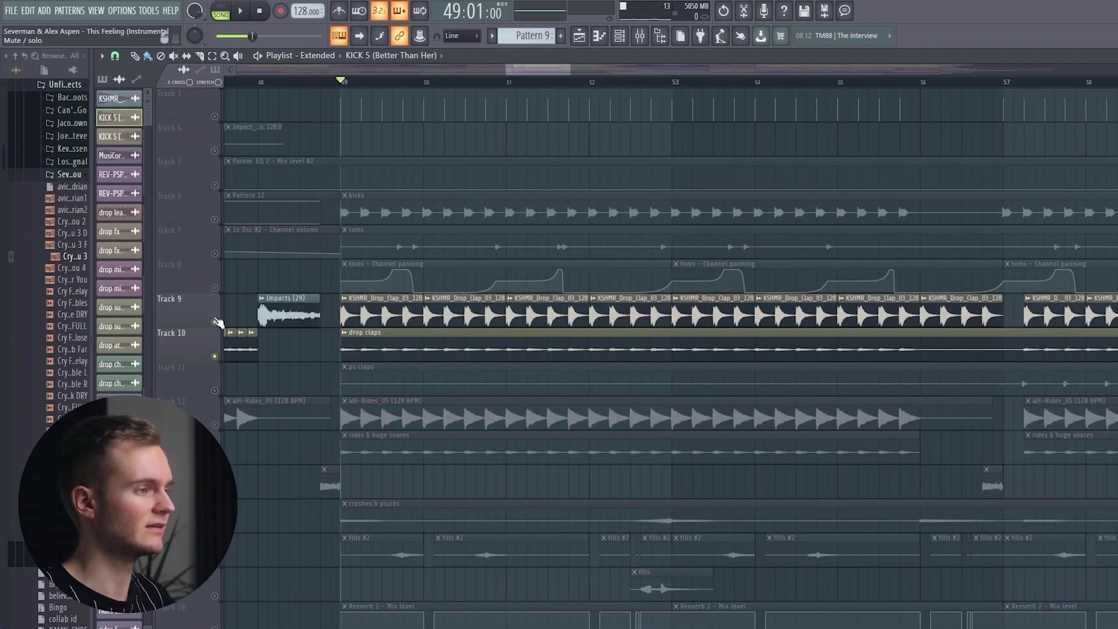
pyautogui.scroll(3, 360, 94)
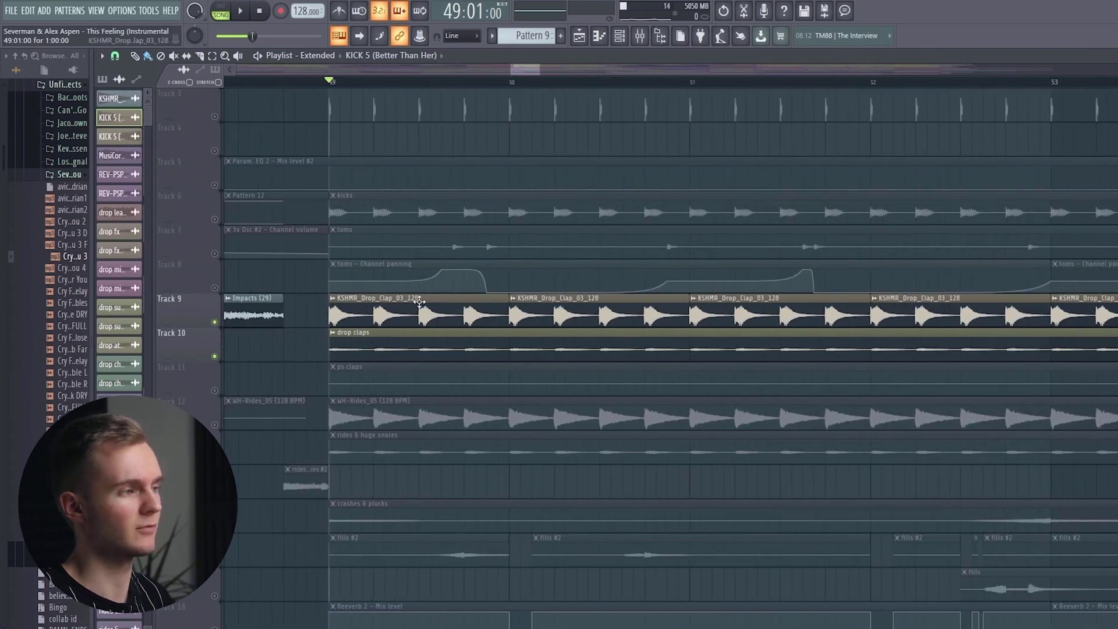
pyautogui.press('space')
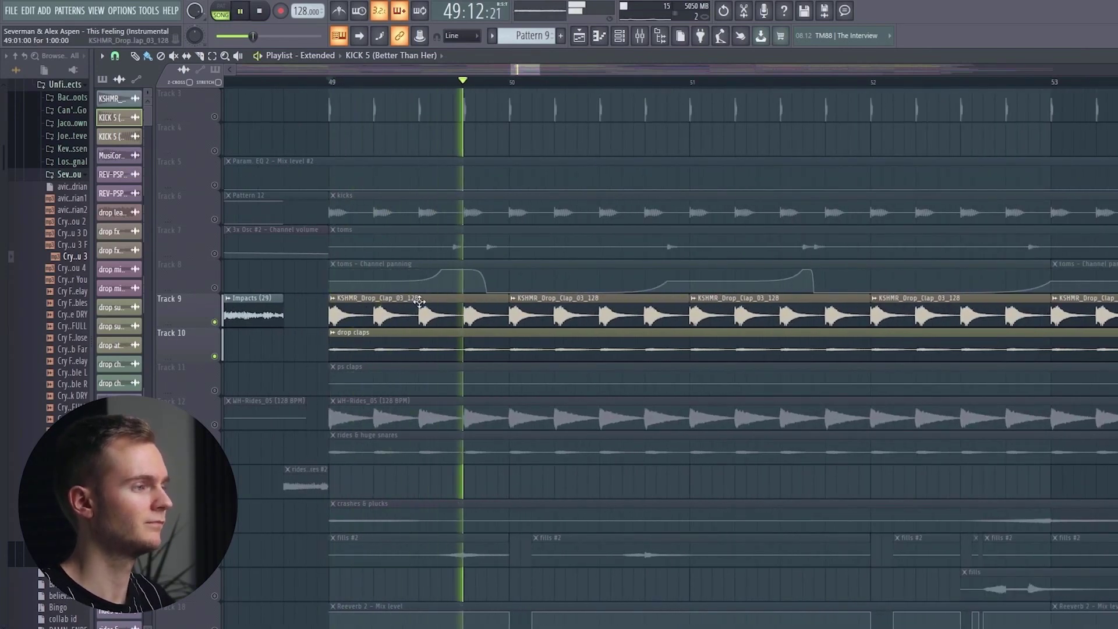
pyautogui.press('space')
# - Solo the rides & huge snares track, add the WH-Rides_05 track and play them, toggling WH-Rides_05 to compare
pyautogui.scroll(-2, 420, 305)
pyautogui.keyDown('ctrl'); pyautogui.click(215, 390); pyautogui.keyUp('ctrl')
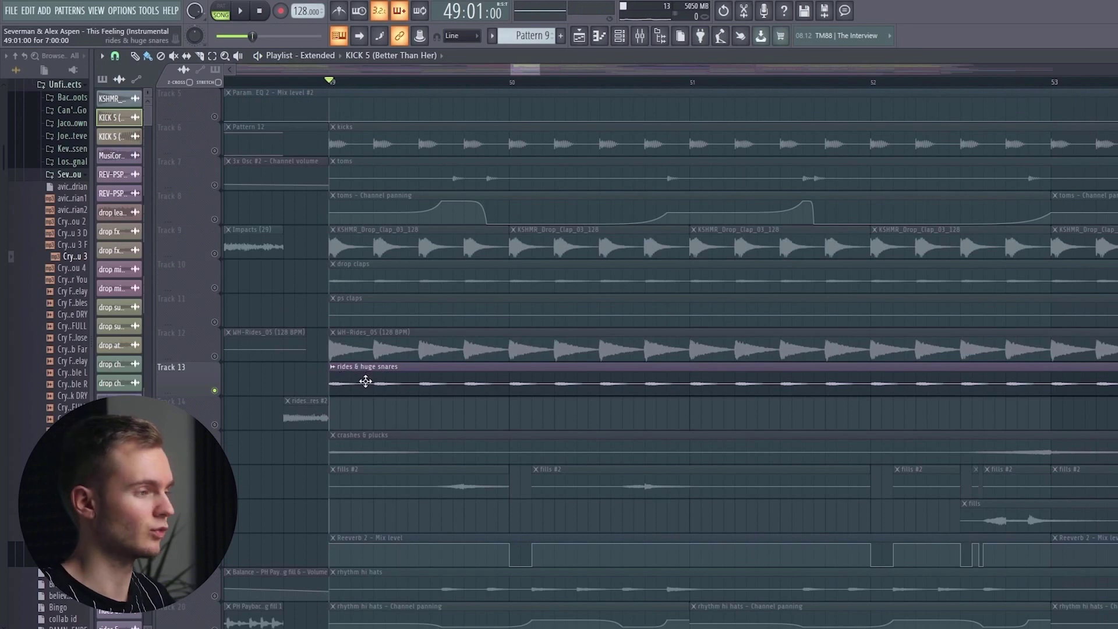
pyautogui.click(214, 357)
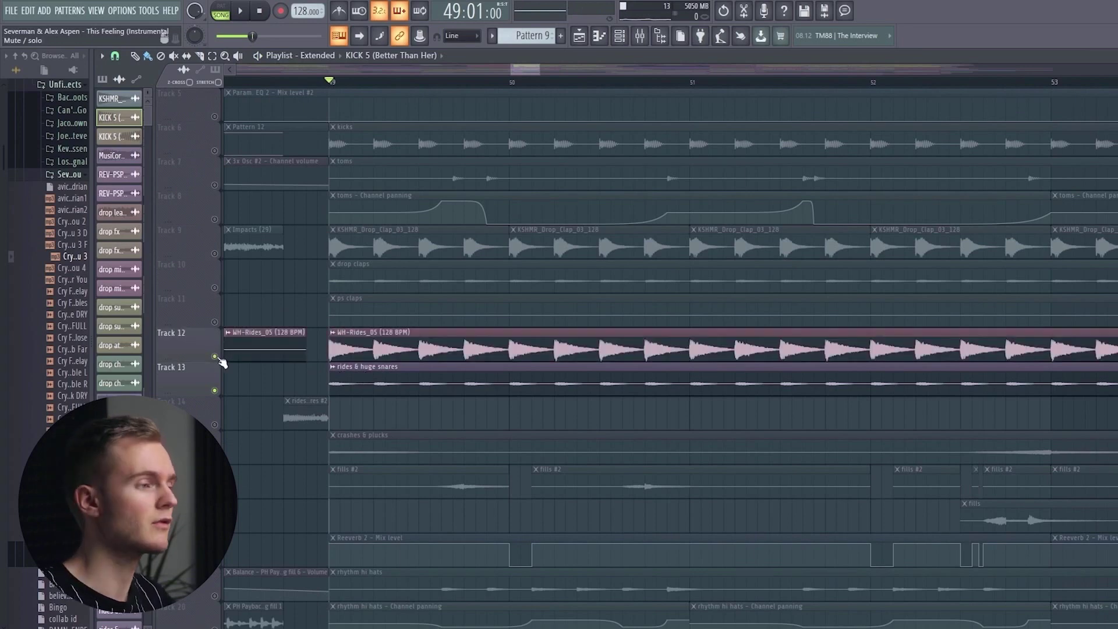
pyautogui.press('space')
pyautogui.click(217, 356)
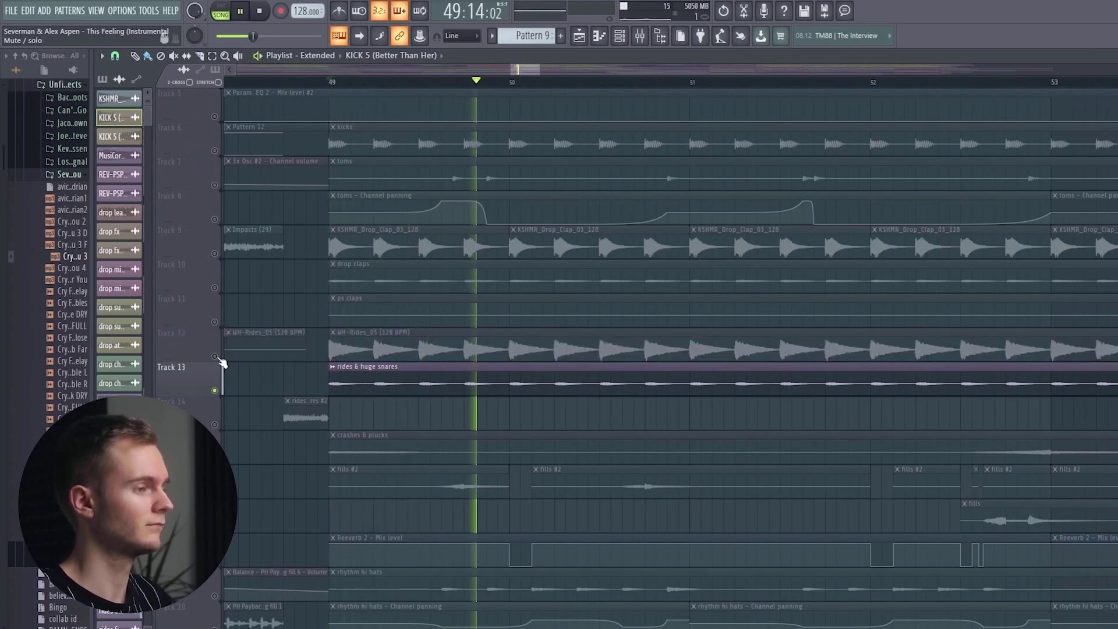
pyautogui.click(215, 357)
# - Solo the fills #2 clips on Track 16 and return the playhead to bar 49
pyautogui.scroll(-3, 307, 356)
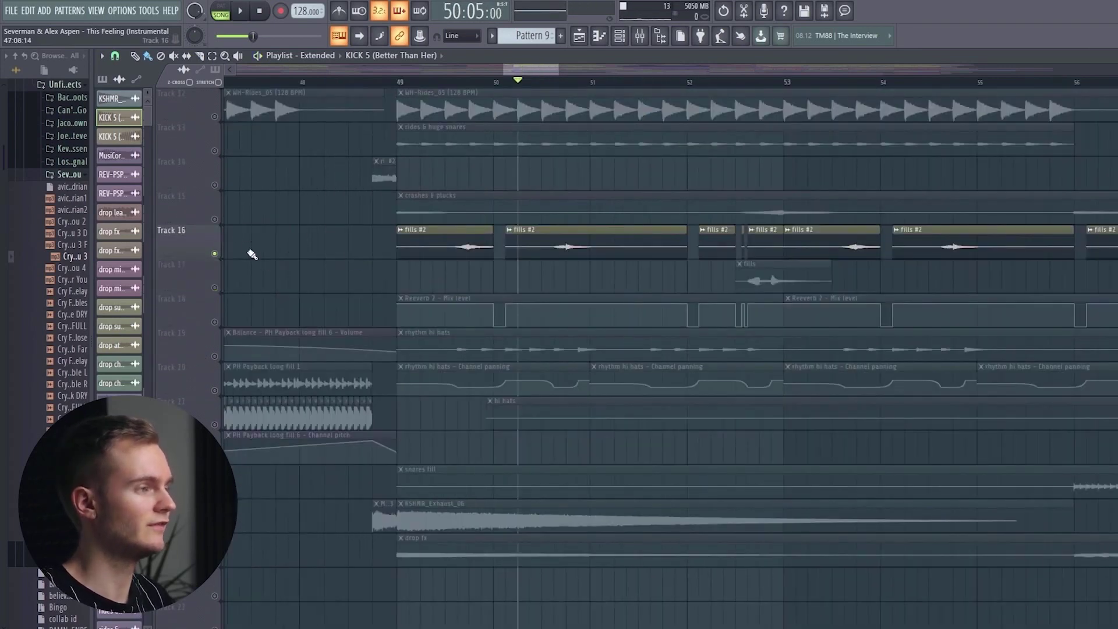
pyautogui.click(400, 83)
pyautogui.scroll(-3, 402, 85)
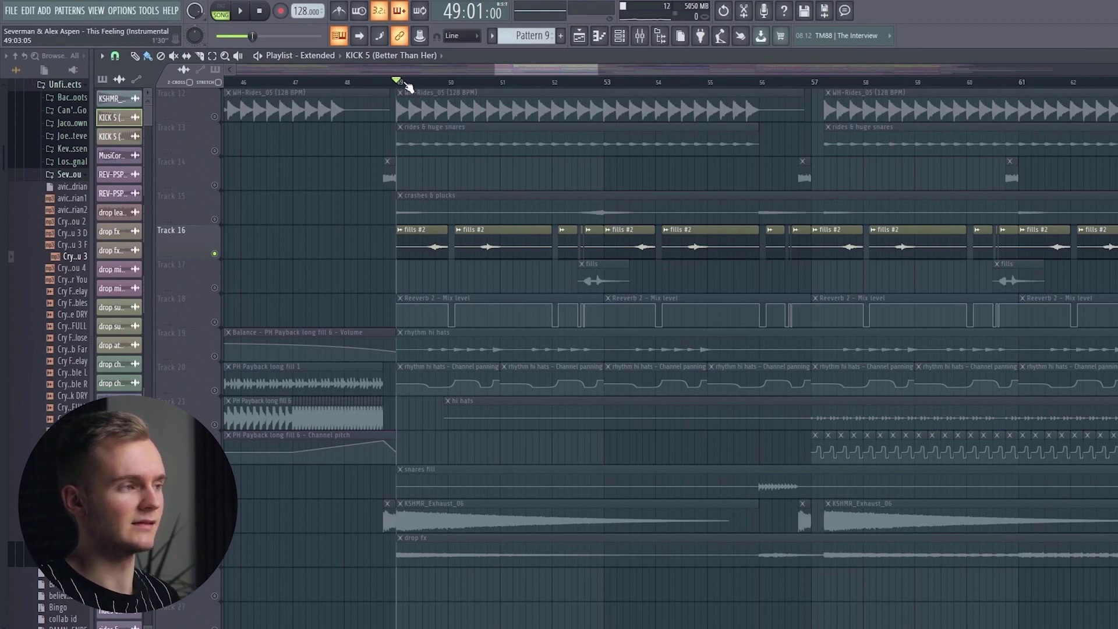
pyautogui.scroll(5, 295, 83)
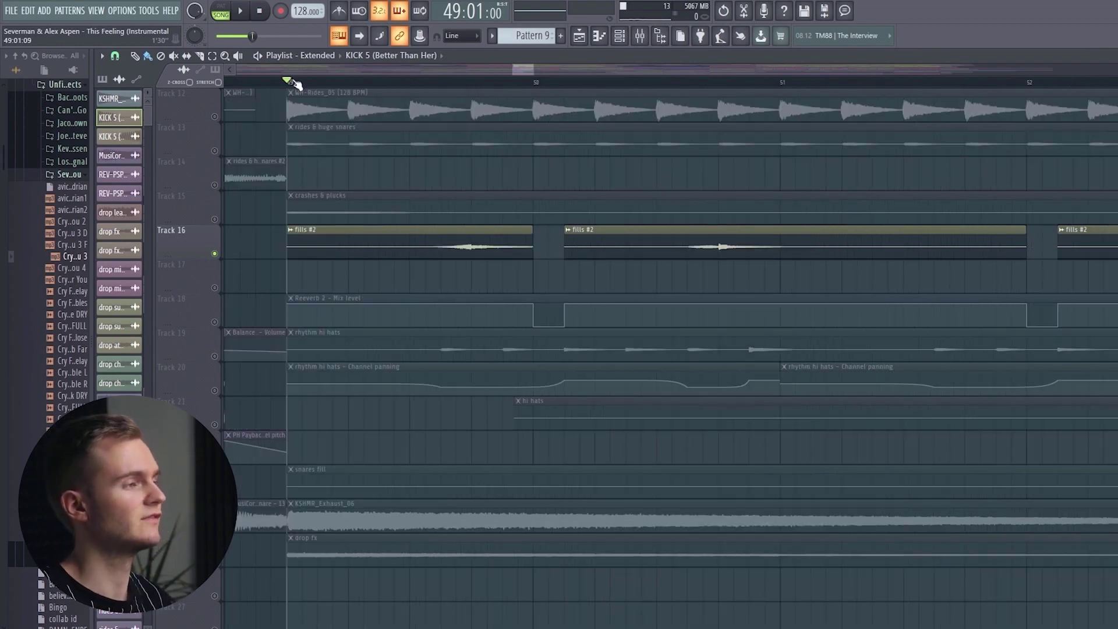
# - Play the soloed fills #2 clips with Tracks 17 and 18 unmuted to audition the fills and their Reeverb 2 mix level automation
pyautogui.press('space')
pyautogui.click(219, 310)
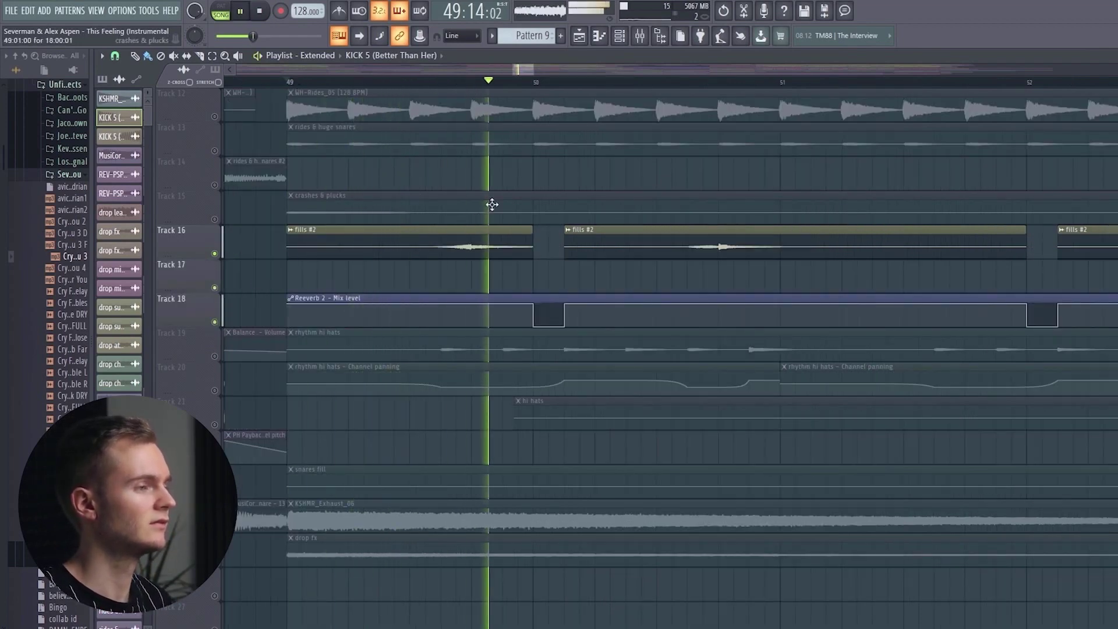
pyautogui.scroll(-2, 541, 294)
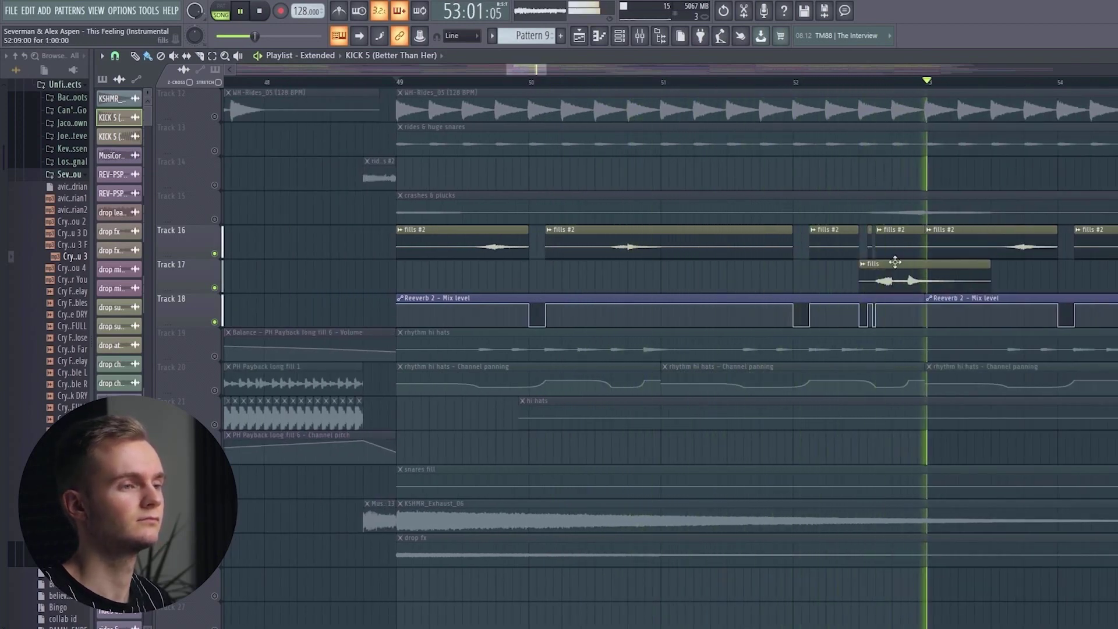
pyautogui.scroll(-3, 1027, 82)
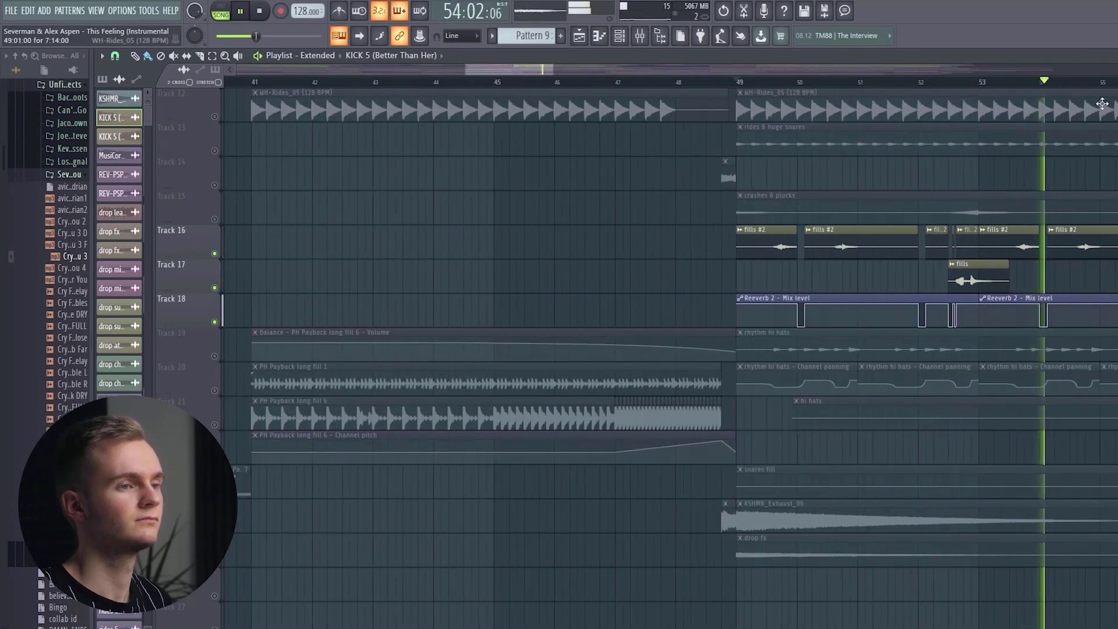
pyautogui.hscroll(4, 547, 92)
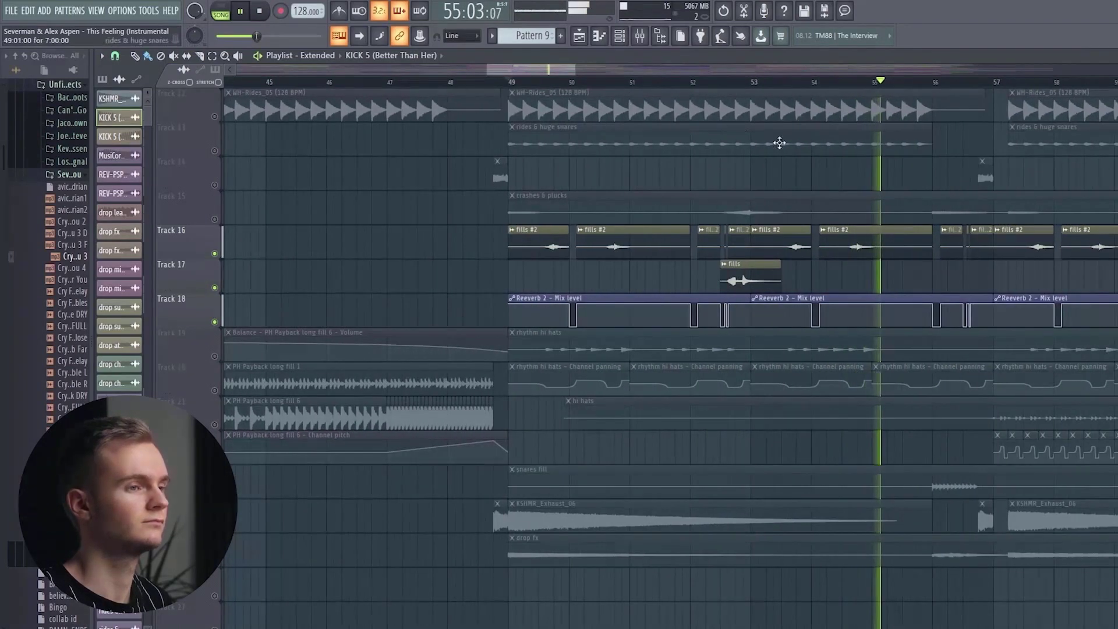
# - Solo the rhythm hi hats on Track 19, stop playback, and unmute their channel panning automation on Track 20
pyautogui.rightClick(215, 356)
pyautogui.press('space')
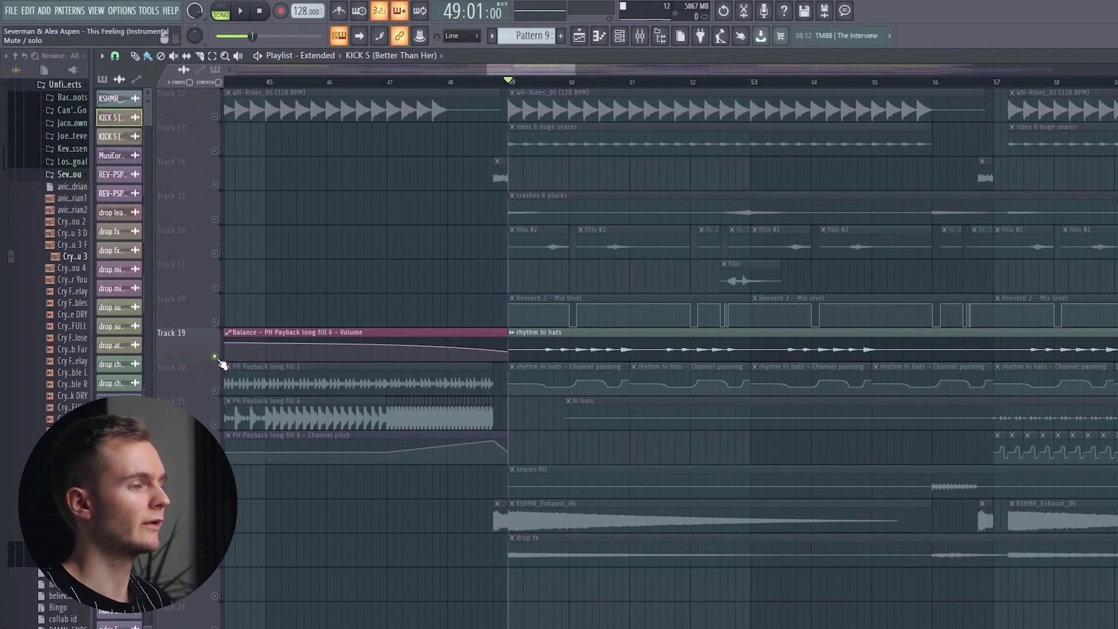
pyautogui.click(214, 390)
pyautogui.scroll(2, 610, 75)
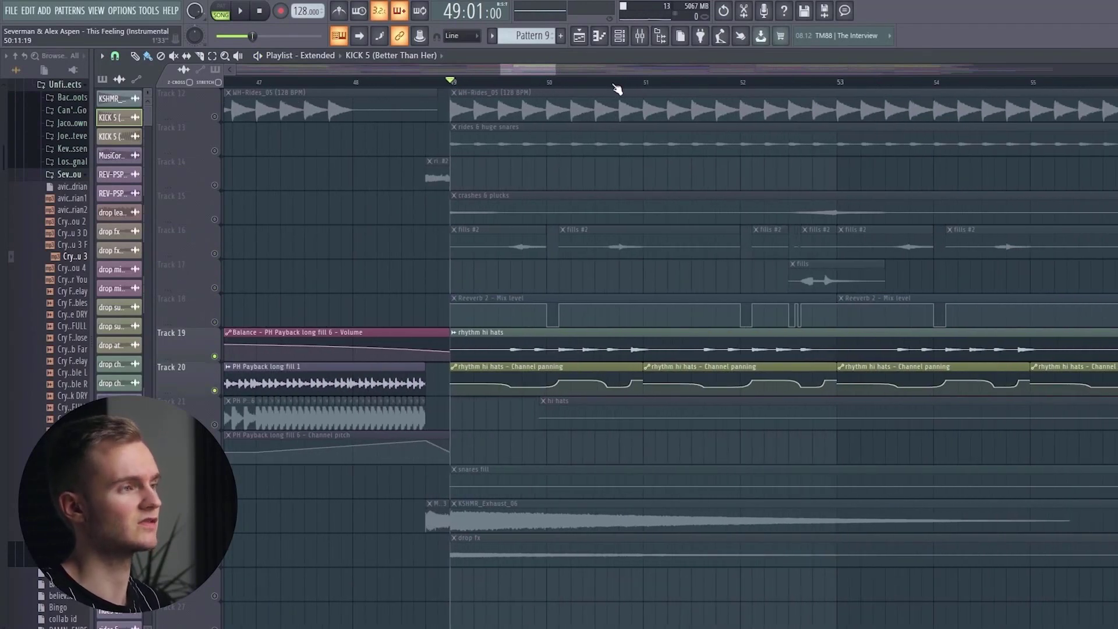
pyautogui.scroll(1, 617, 89)
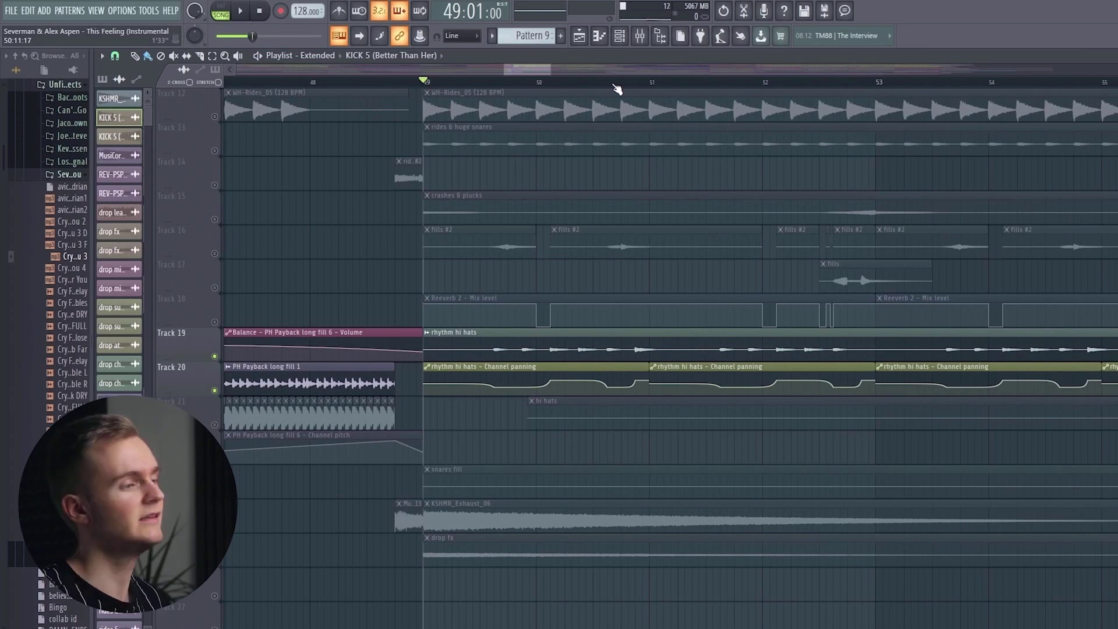
pyautogui.scroll(2, 517, 72)
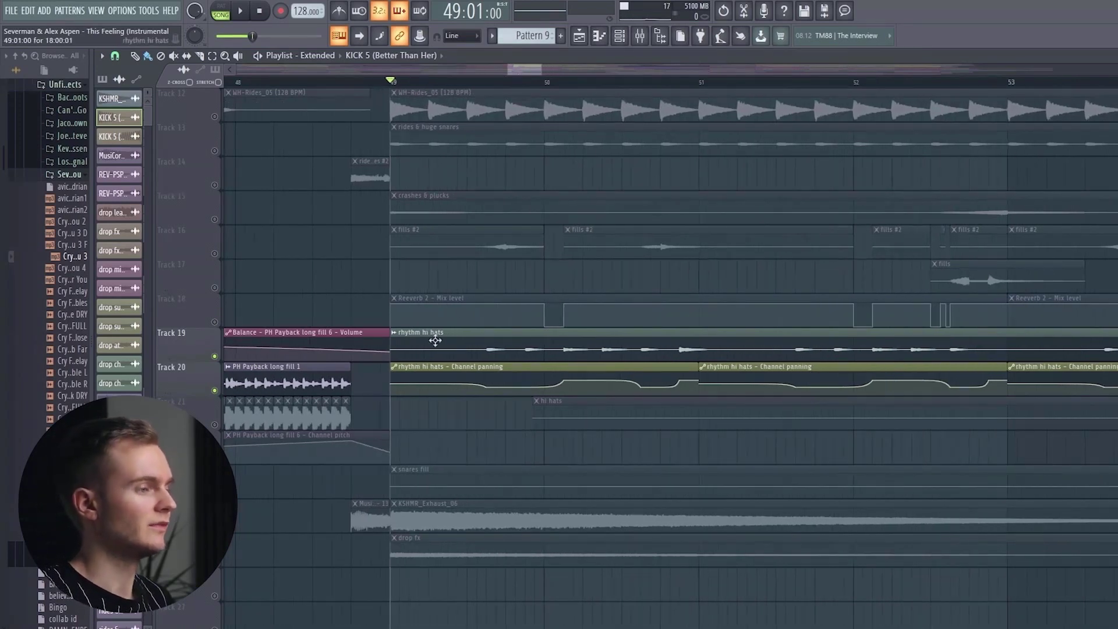
pyautogui.click(435, 366)
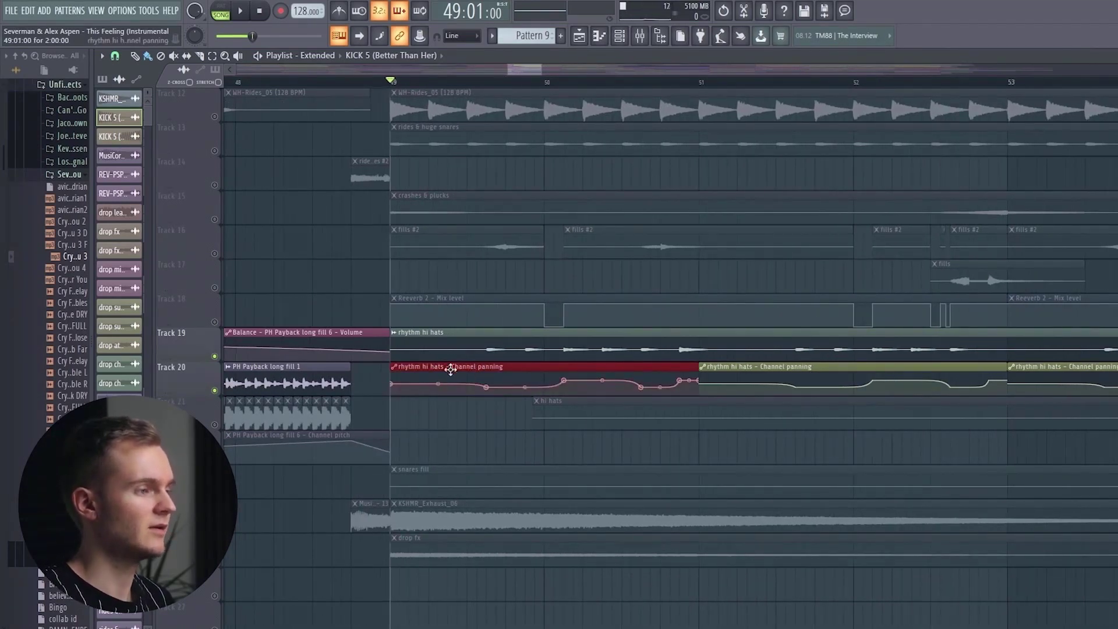
pyautogui.click(476, 348)
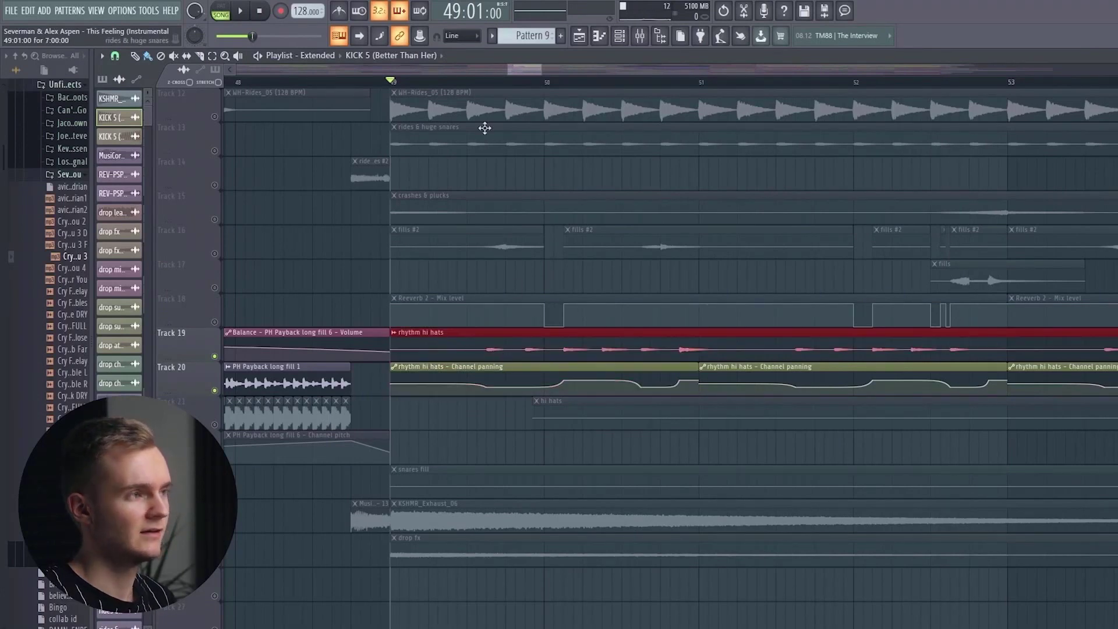
# - Mark successive timeline ranges over the rhythm hi hats' panning curve between bars 49 and 51, and clear the selection
pyautogui.scroll(2, 500, 88)
pyautogui.click(481, 415)
pyautogui.rightClick(481, 415)
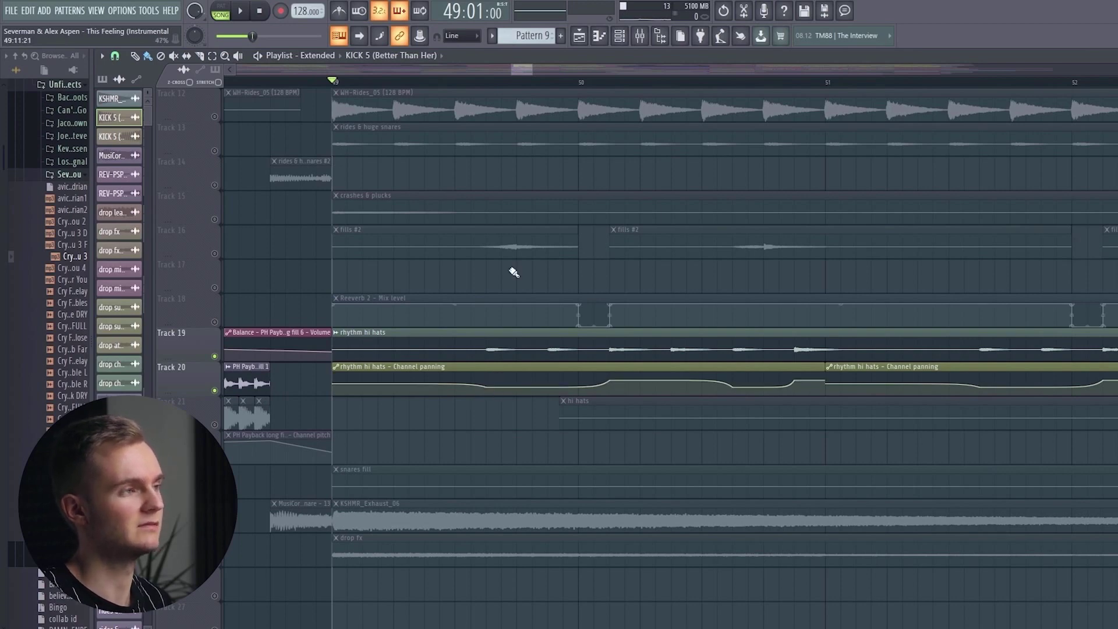
pyautogui.moveTo(487, 85)
pyautogui.mouseDown()
pyautogui.moveTo(620, 86)
pyautogui.moveTo(611, 93)
pyautogui.mouseUp()
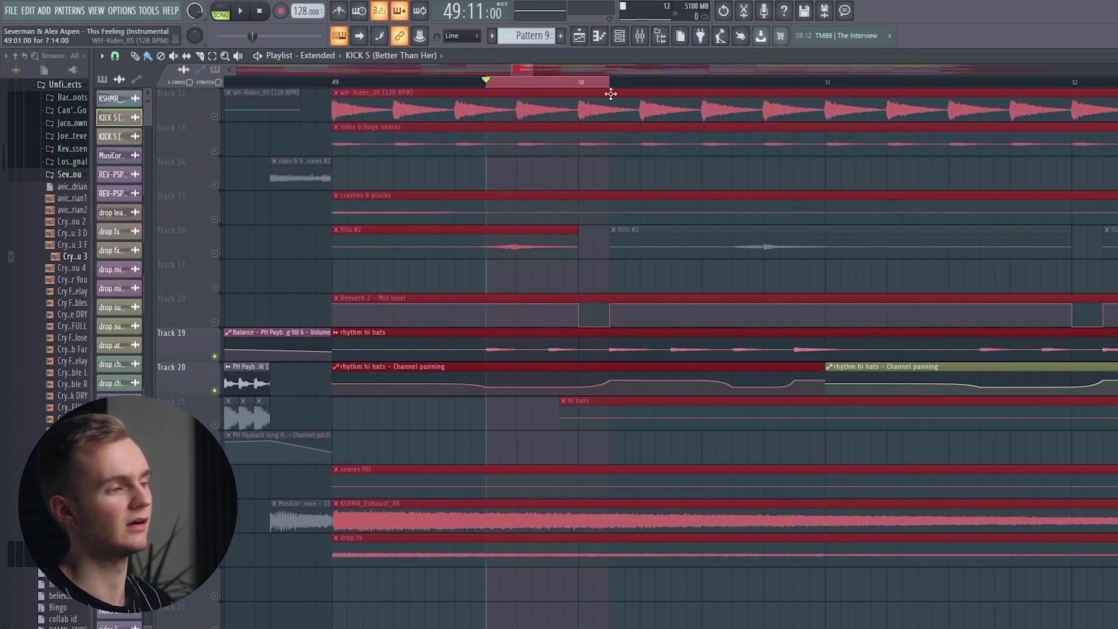
pyautogui.click(486, 82)
pyautogui.moveTo(618, 85); pyautogui.dragTo(832, 85)
pyautogui.click(738, 84)
pyautogui.click(804, 85)
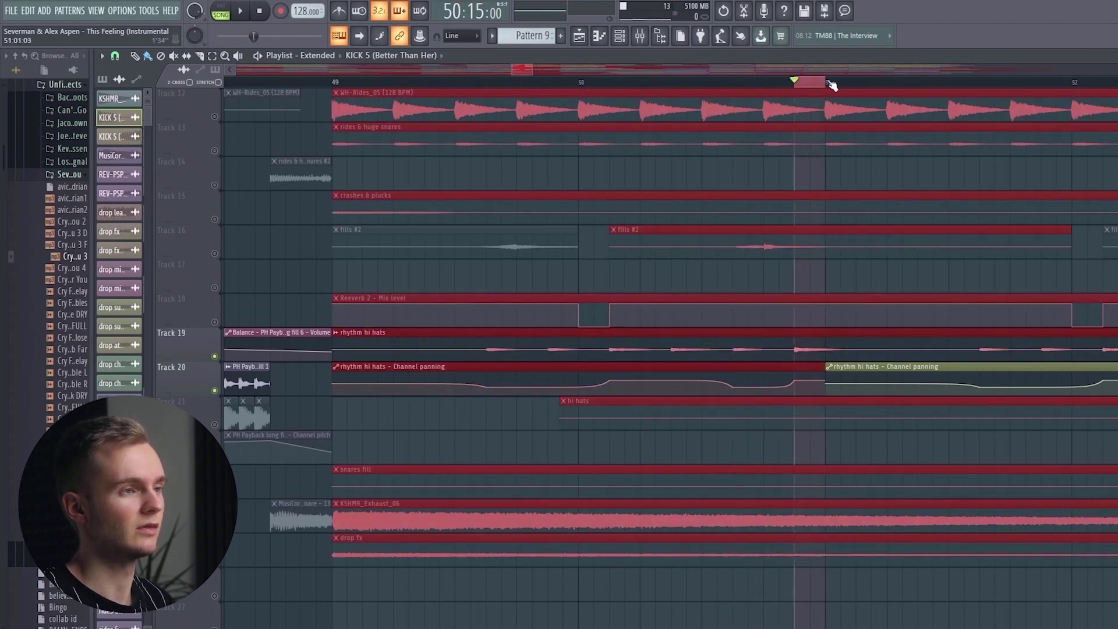
pyautogui.click(832, 84)
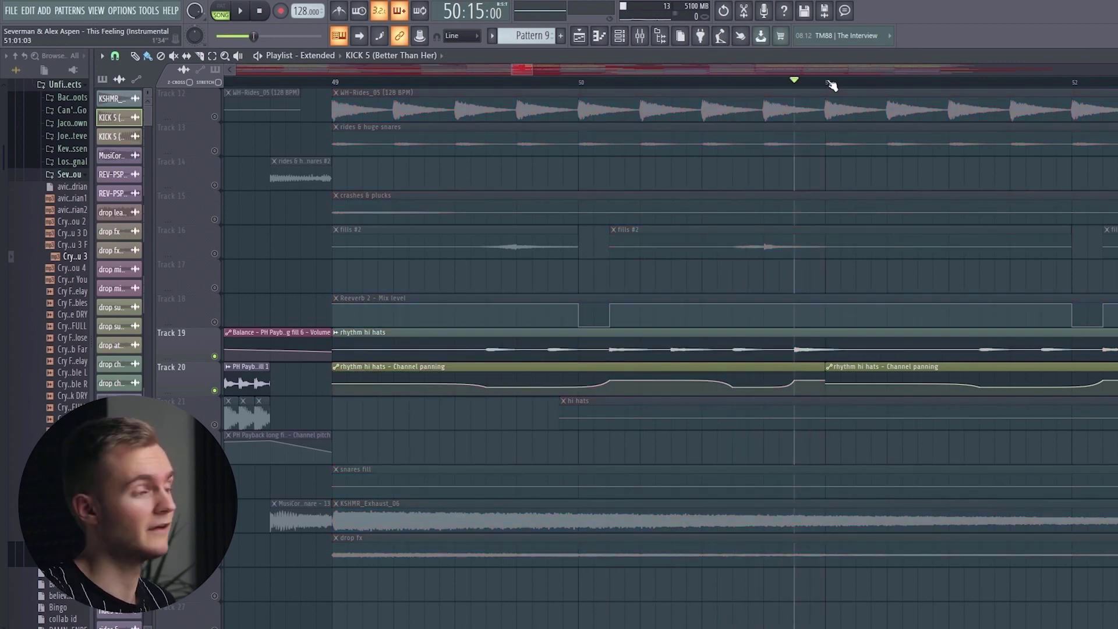
# - Play the rhythm hi hats with their panning automation from bar 49, and stop playback
pyautogui.click(348, 85)
pyautogui.scroll(-4, 349, 85)
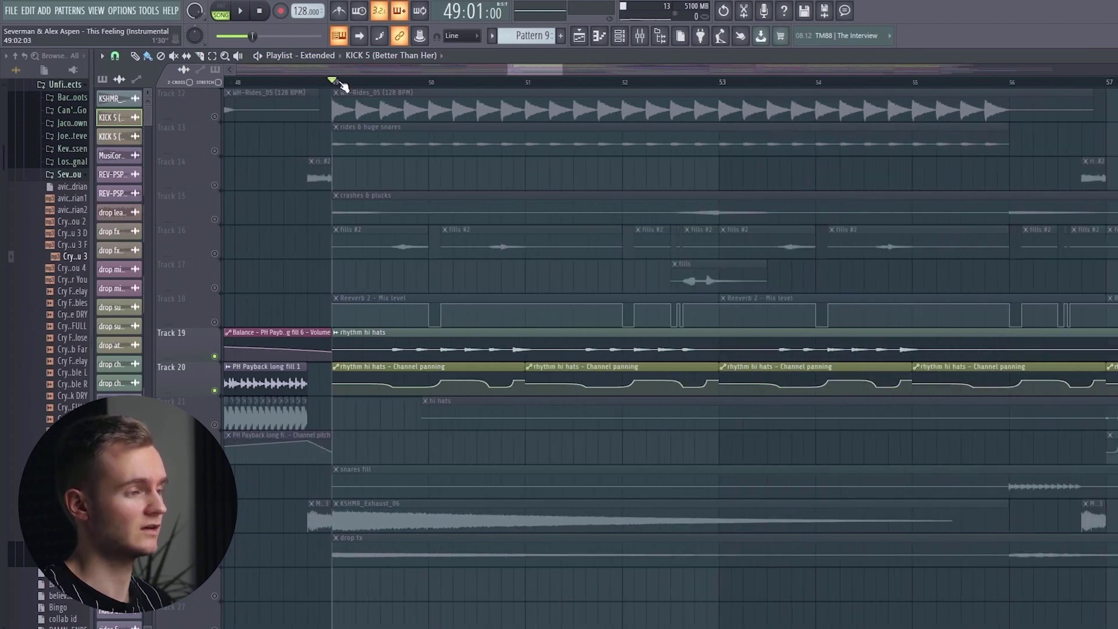
pyautogui.press('space')
pyautogui.scroll(-2, 449, 90)
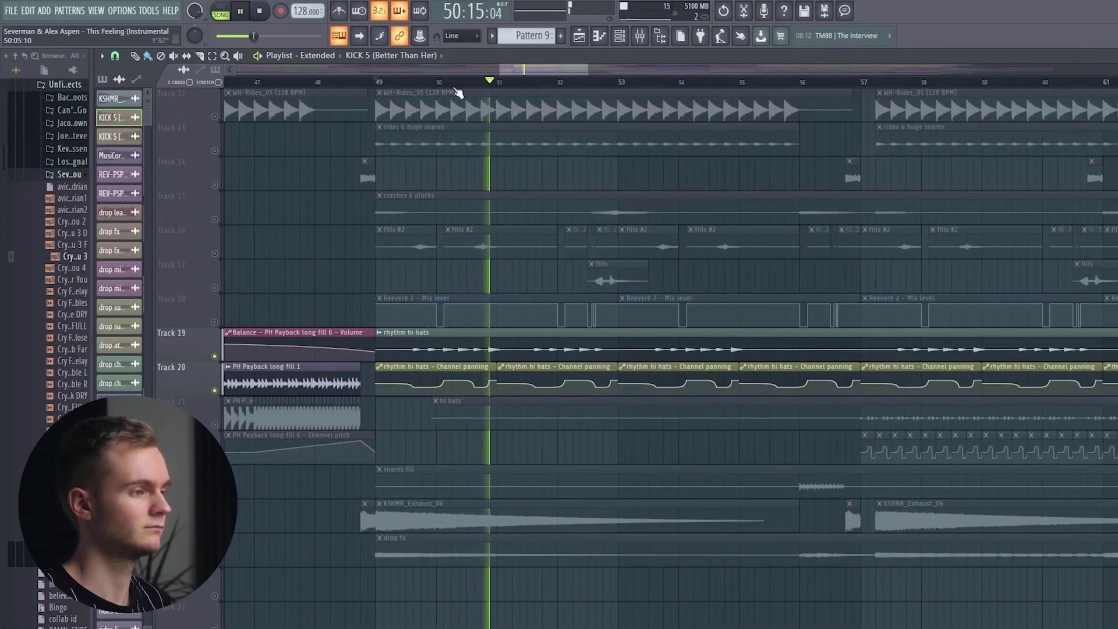
pyautogui.press('space')
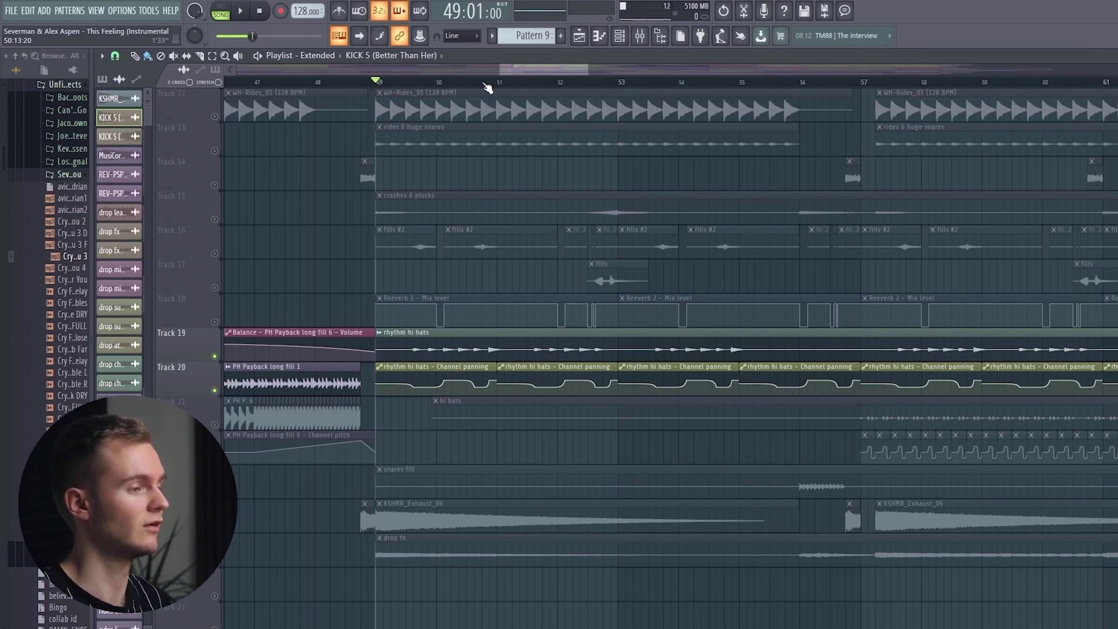
# - Solo the hi hats on Track 21, play them from bar 57, unmute the Track 22 automation to compare, and stop playback
pyautogui.scroll(-1, 525, 175)
pyautogui.hscroll(6, 559, 82)
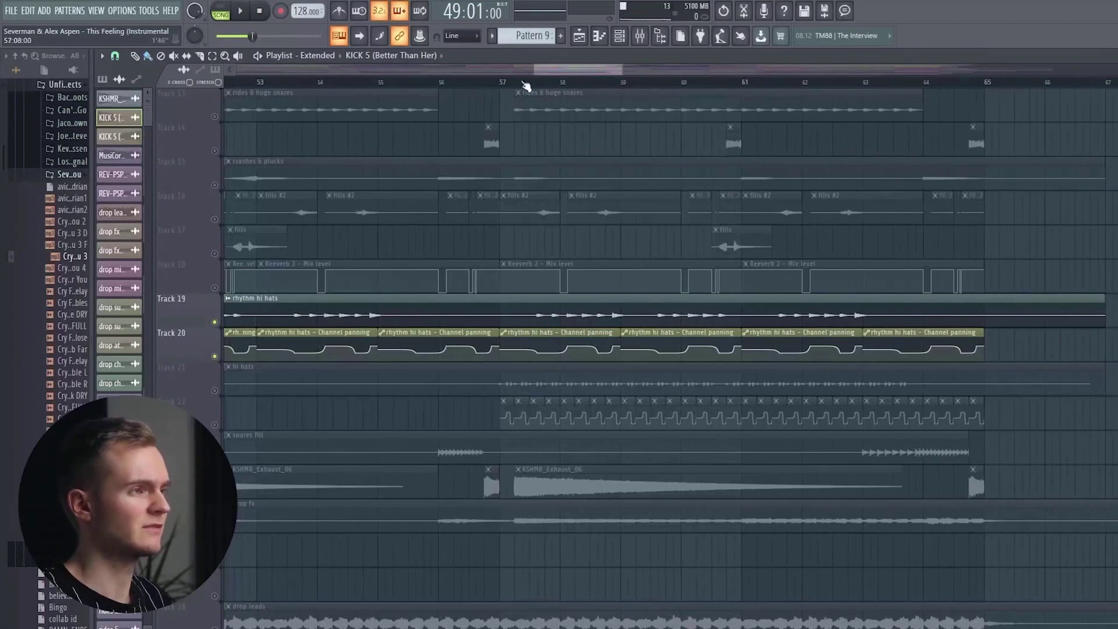
pyautogui.scroll(2, 522, 85)
pyautogui.click(493, 83)
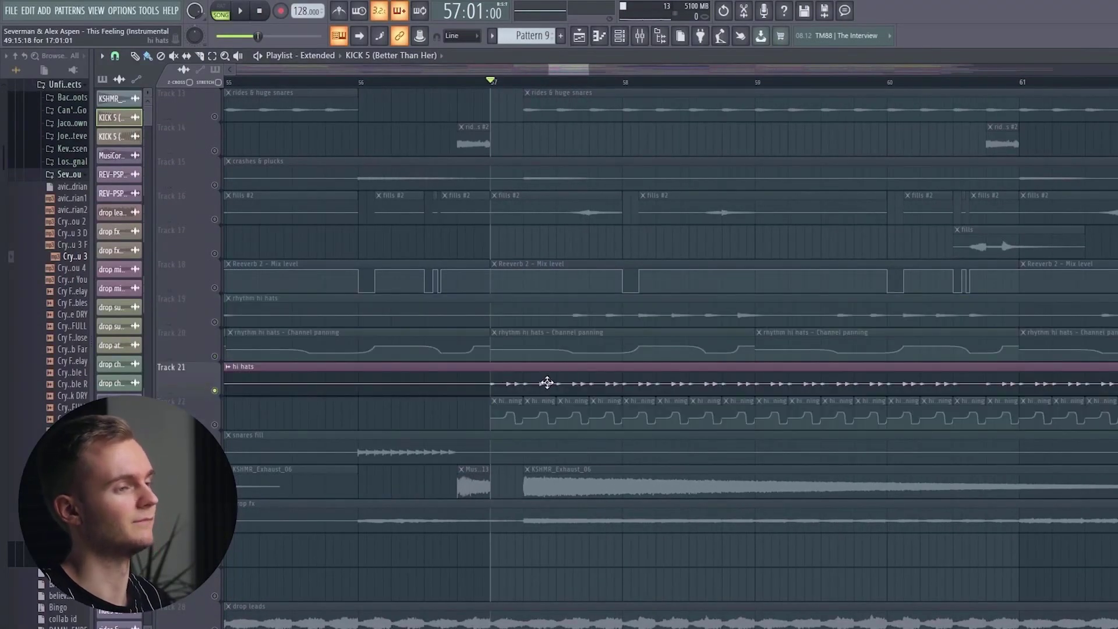
pyautogui.press('space')
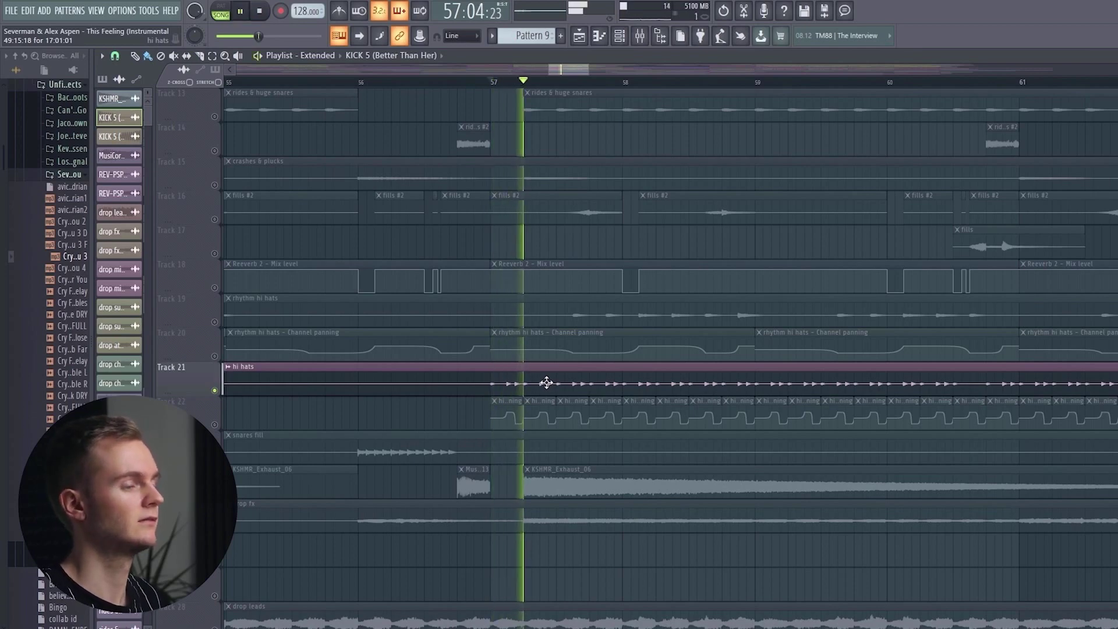
pyautogui.click(215, 426)
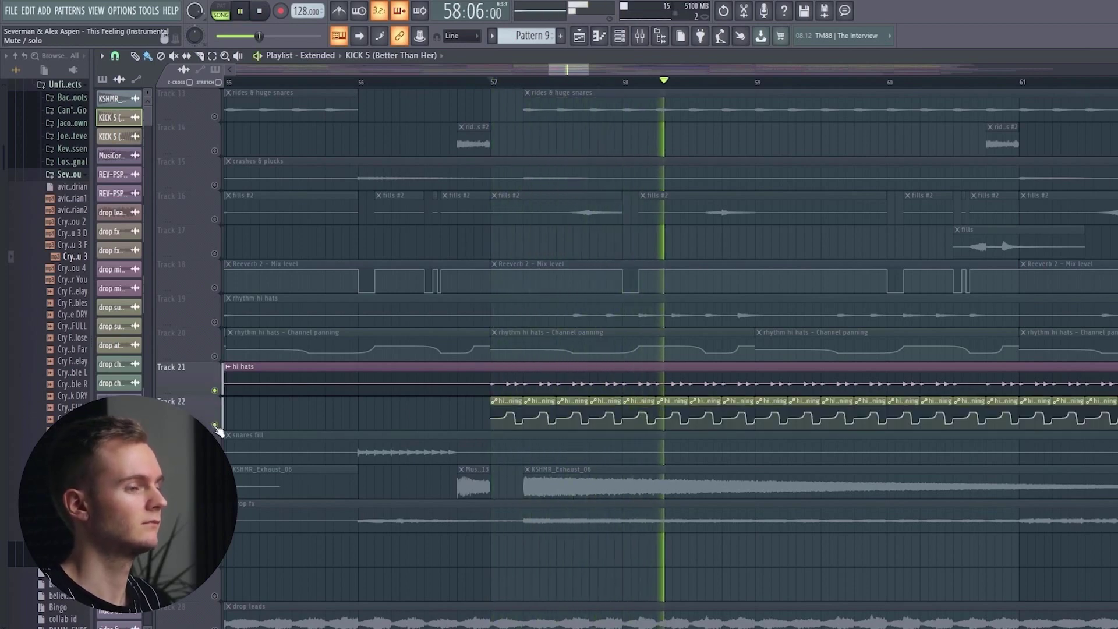
pyautogui.press('space')
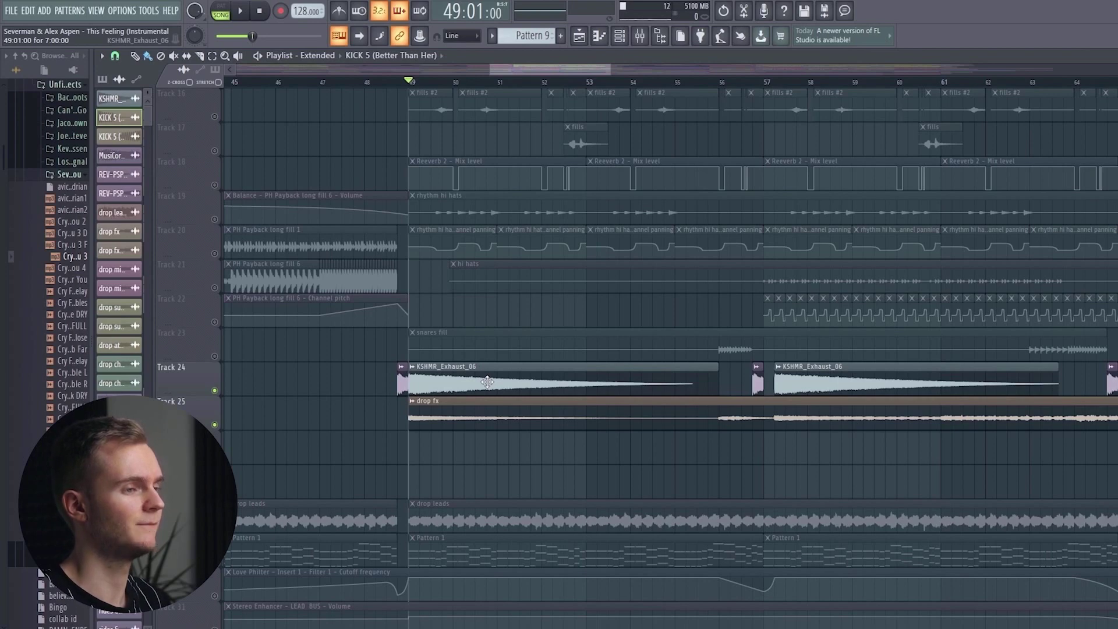
# - Place the playhead just before bar 49 and check the channel settings of the Lost Huge Snare clip on Track 24
pyautogui.scroll(2, 428, 92)
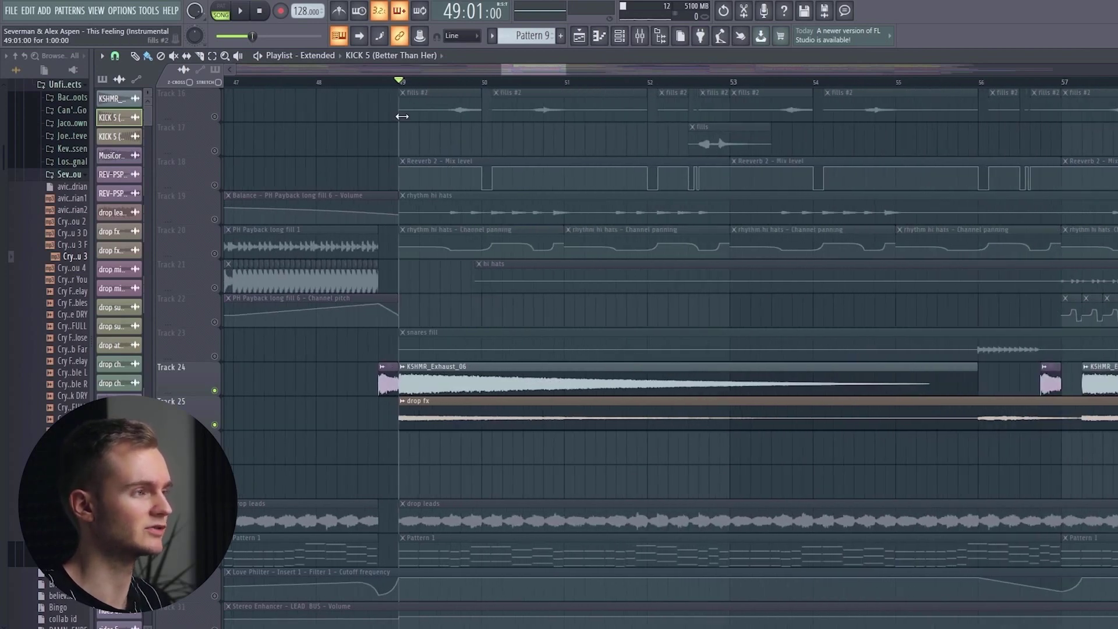
pyautogui.click(380, 82)
pyautogui.doubleClick(388, 381)
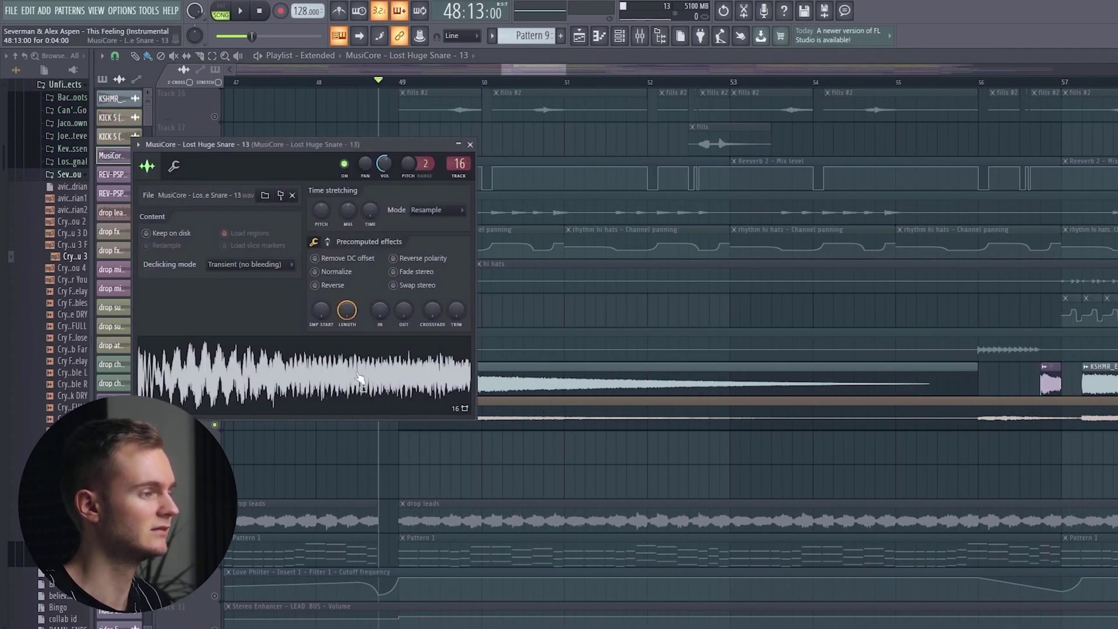
pyautogui.click(470, 145)
# - Play the soloed effects on Tracks 24 and 25, skip ahead to bar 56 to hear the second half, and stop playback
pyautogui.press('space')
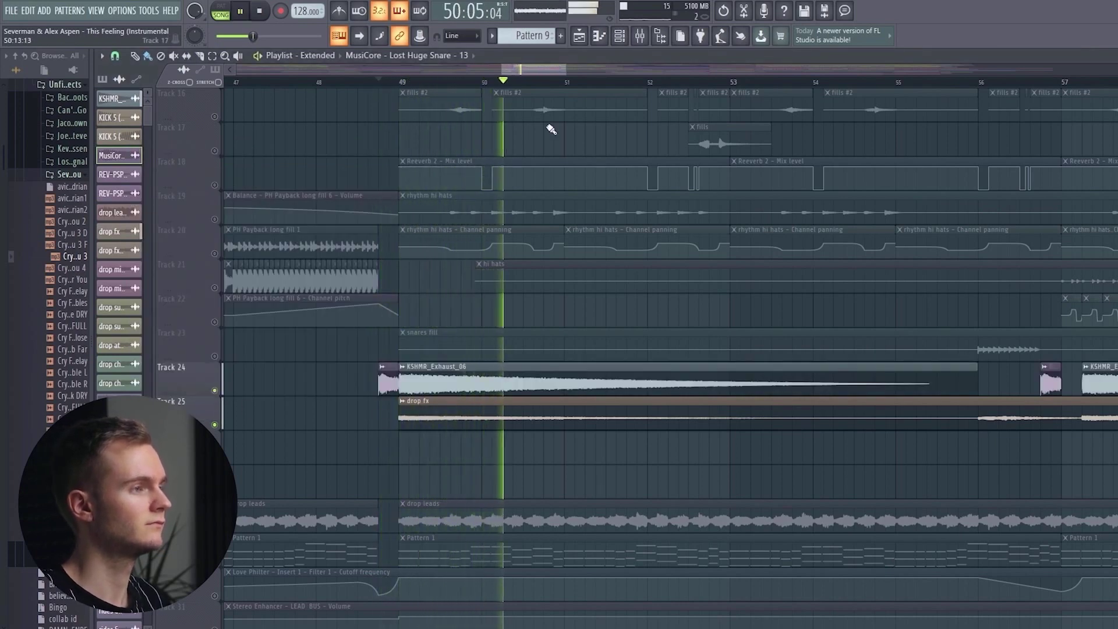
pyautogui.scroll(-1, 573, 92)
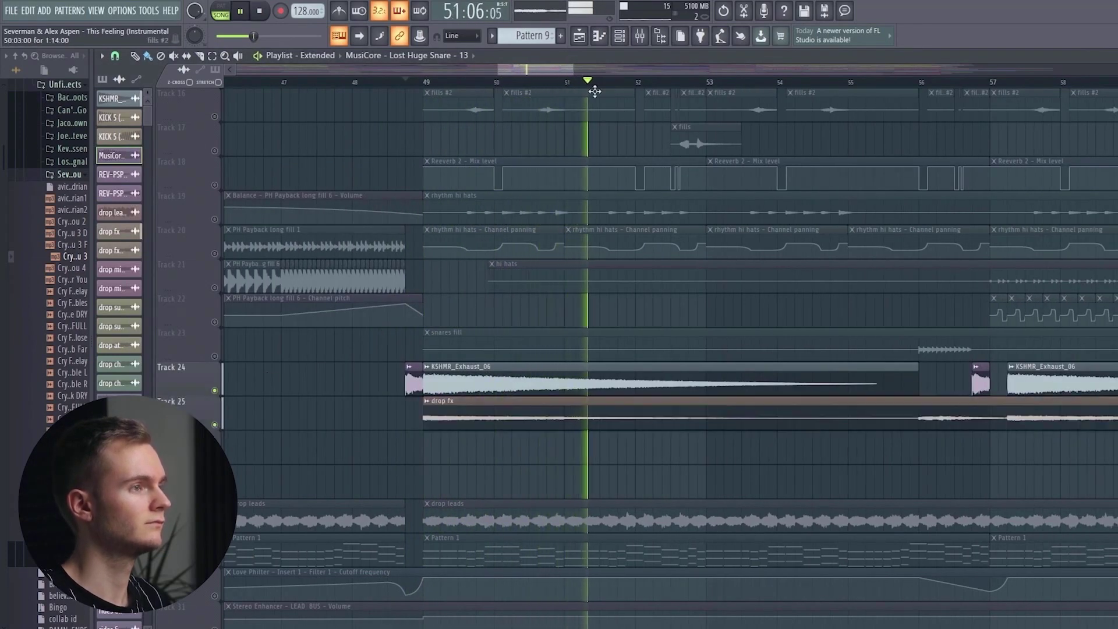
pyautogui.scroll(-1, 606, 73)
pyautogui.click(878, 82)
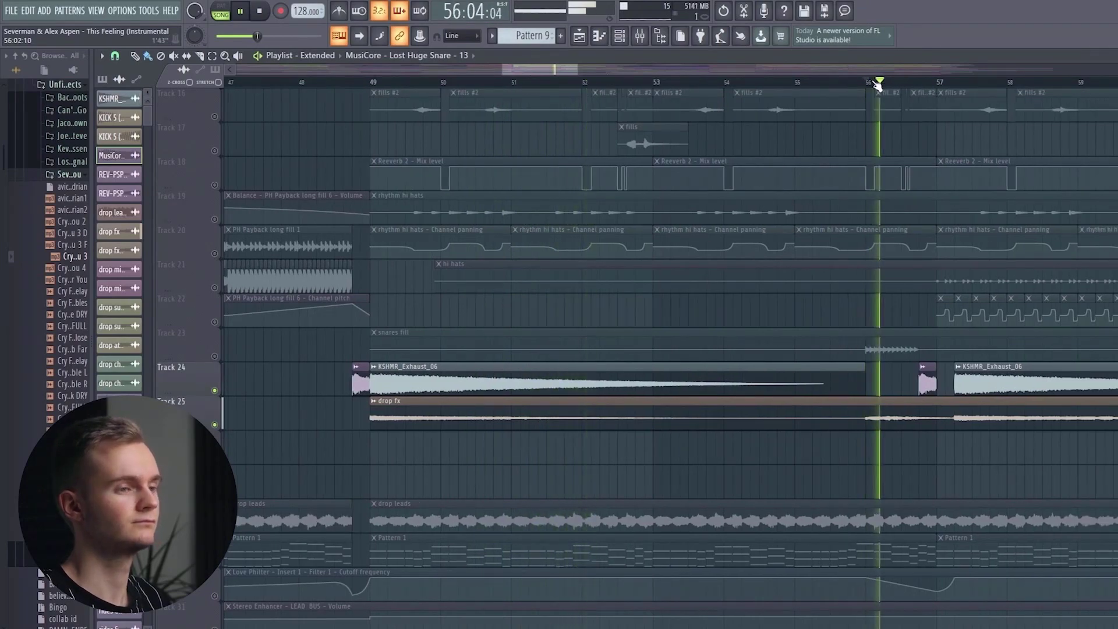
pyautogui.scroll(-2, 878, 83)
pyautogui.moveTo(573, 69); pyautogui.dragTo(607, 72)
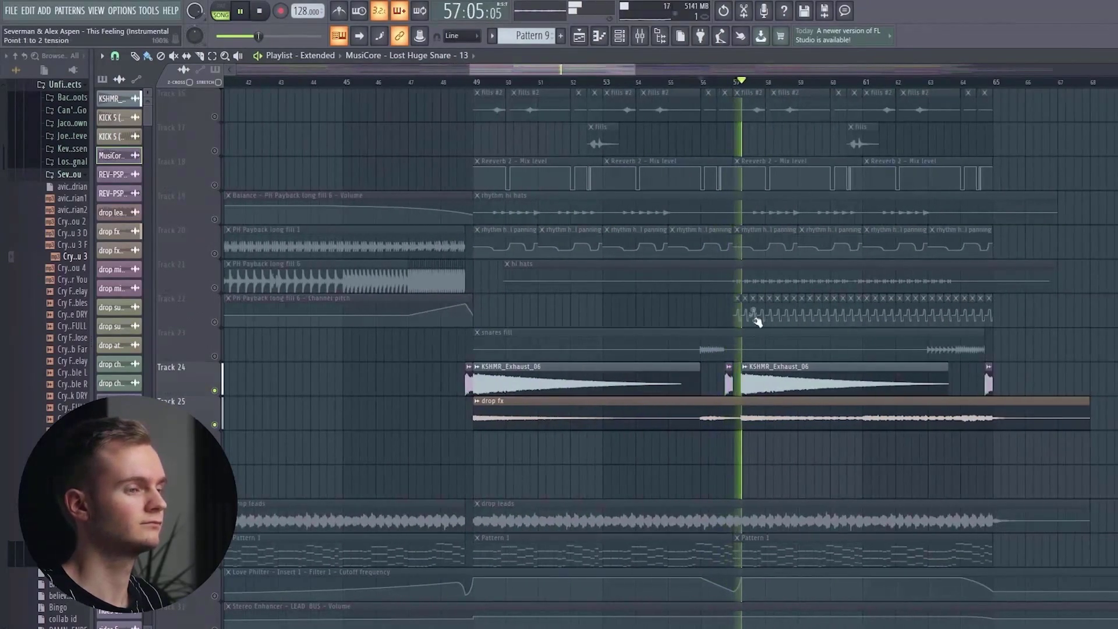
pyautogui.scroll(-2, 750, 299)
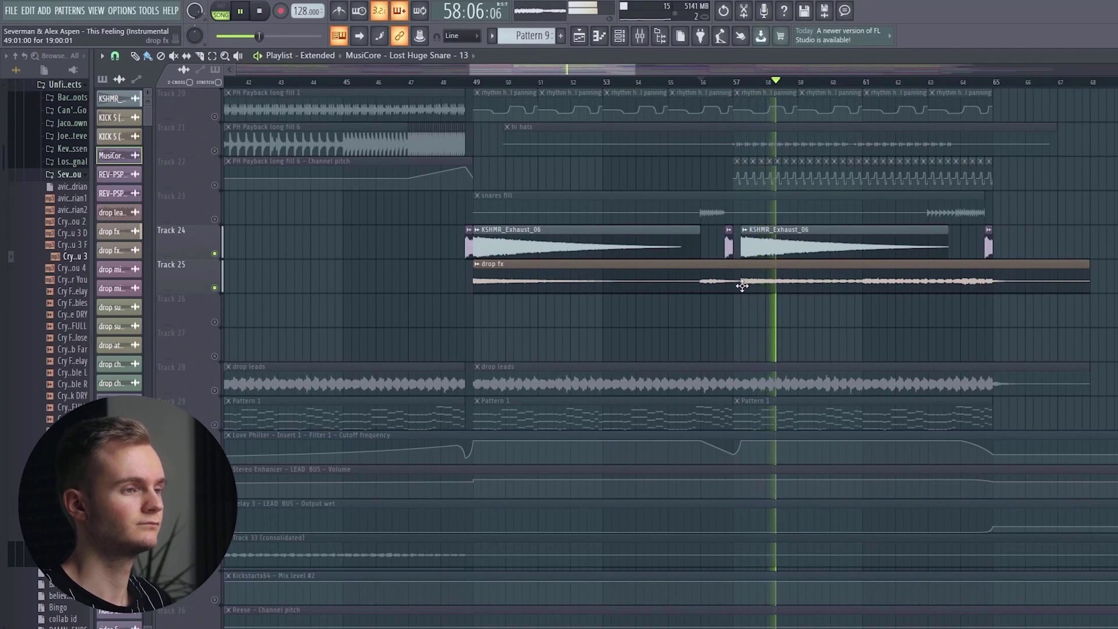
pyautogui.scroll(-3, 584, 67)
pyautogui.press('space')
# - Solo the drop leads on Track 28 and play them from bar 49
pyautogui.scroll(-1, 638, 182)
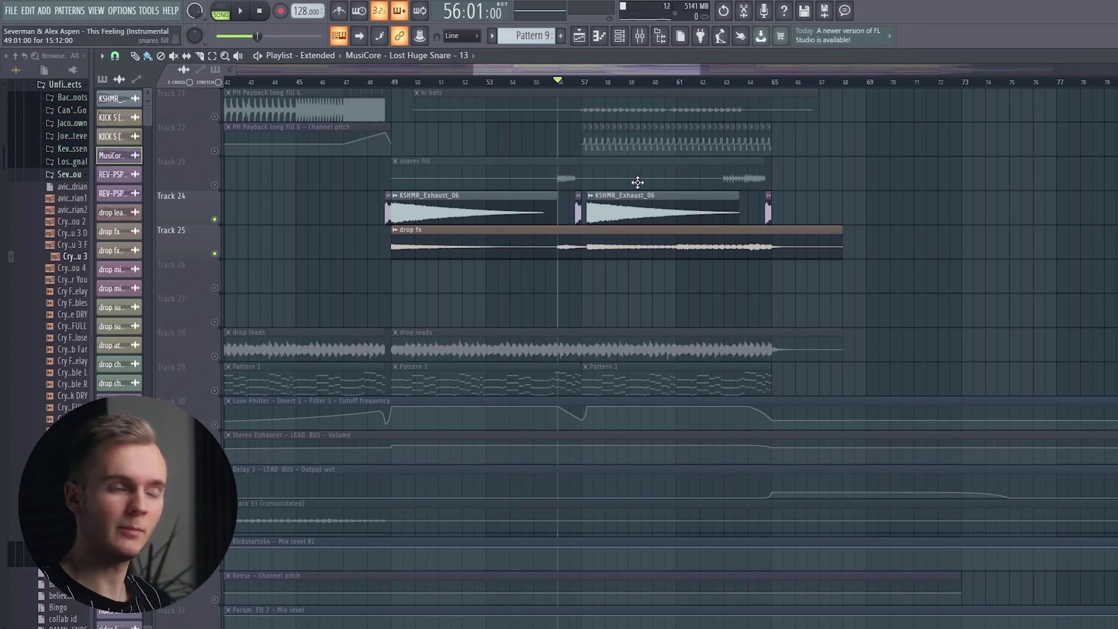
pyautogui.scroll(-2, 637, 182)
pyautogui.click(218, 287)
pyautogui.click(392, 82)
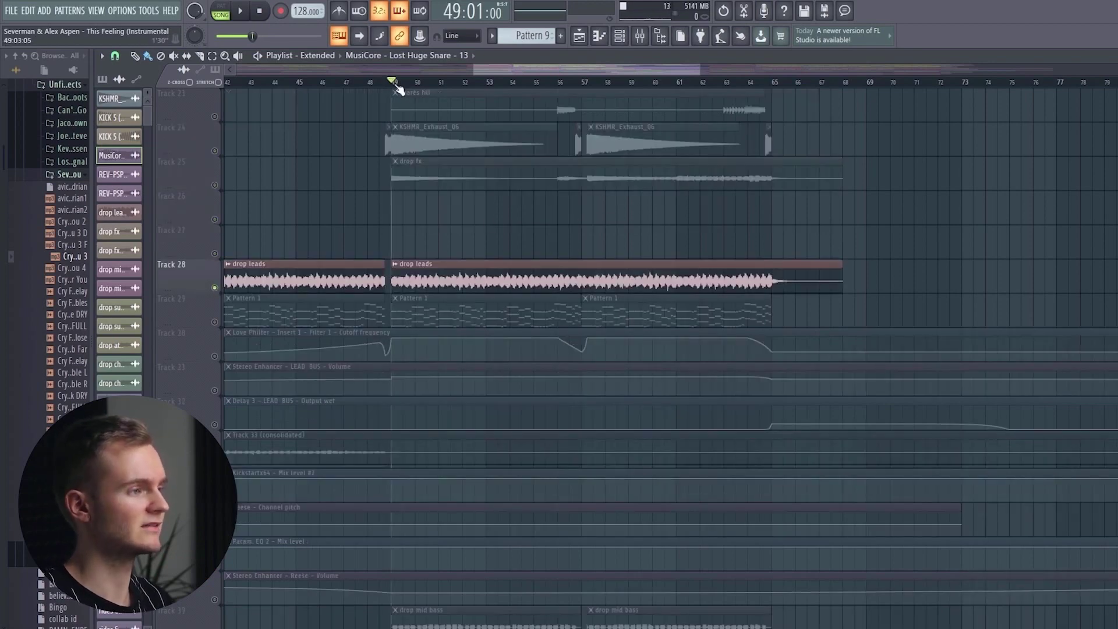
pyautogui.scroll(2, 436, 186)
pyautogui.press('space')
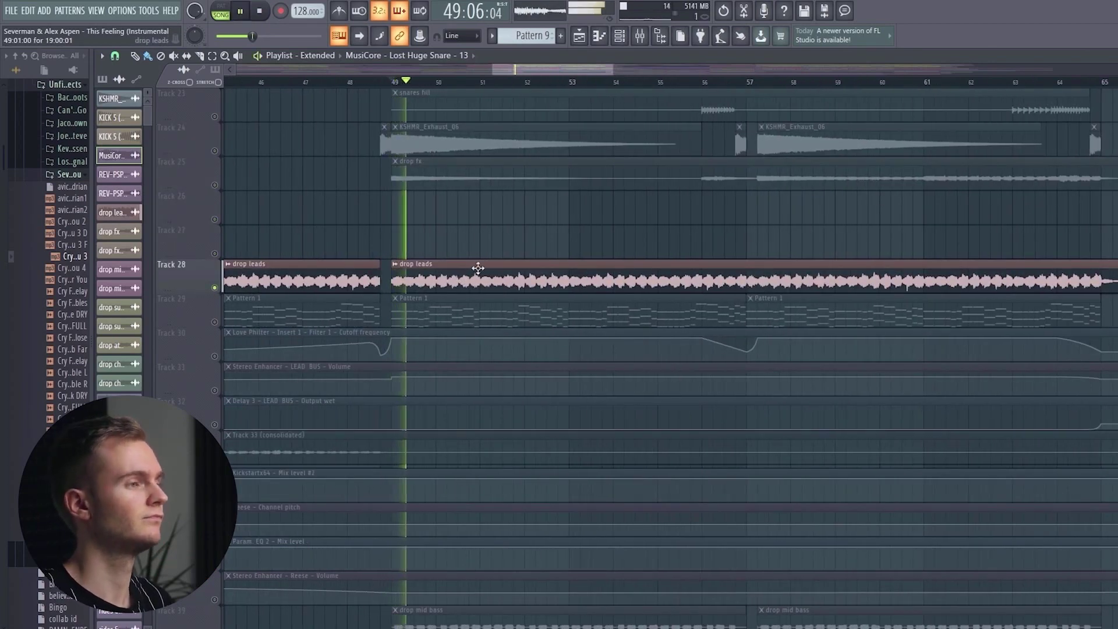
# - Open the mixer, select the drop leads insert, and inspect its Fruity parametric EQ 2
pyautogui.press('F9')
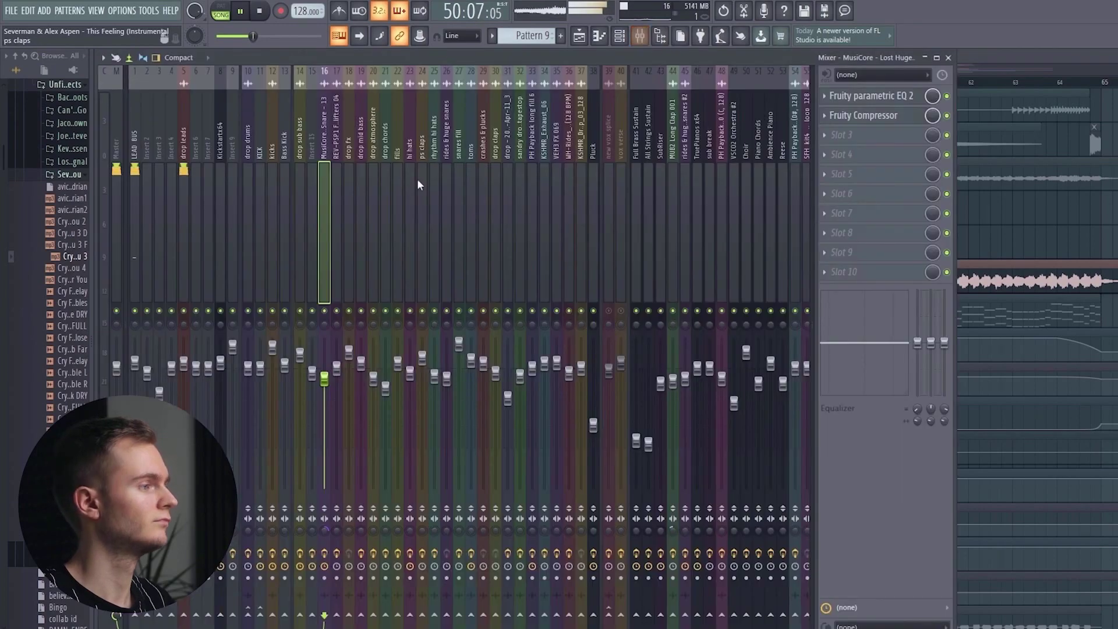
pyautogui.click(183, 216)
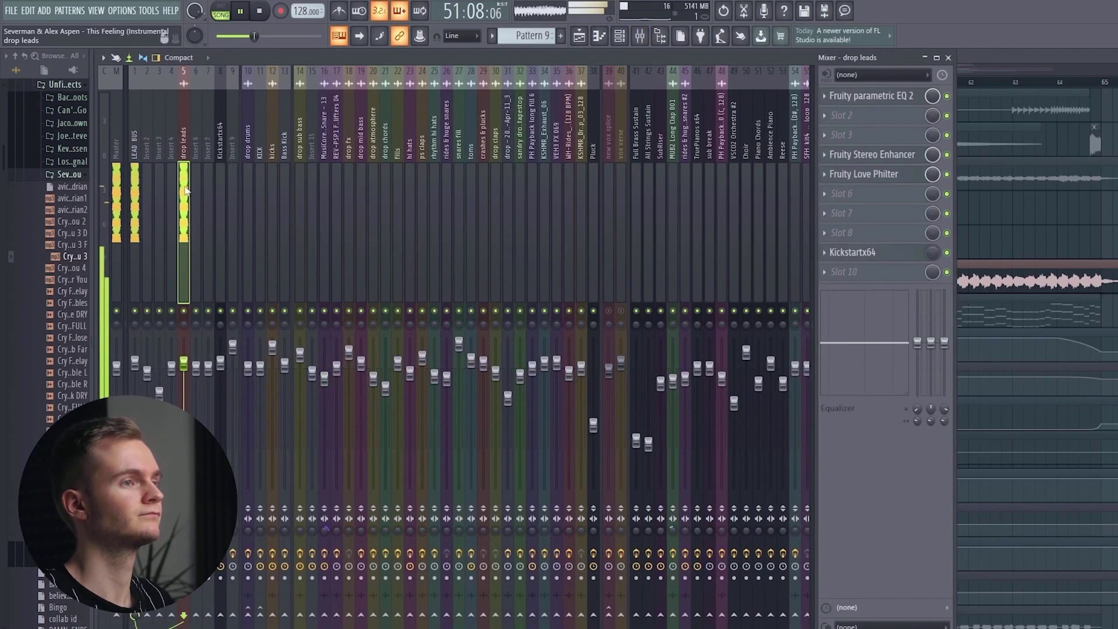
pyautogui.click(893, 97)
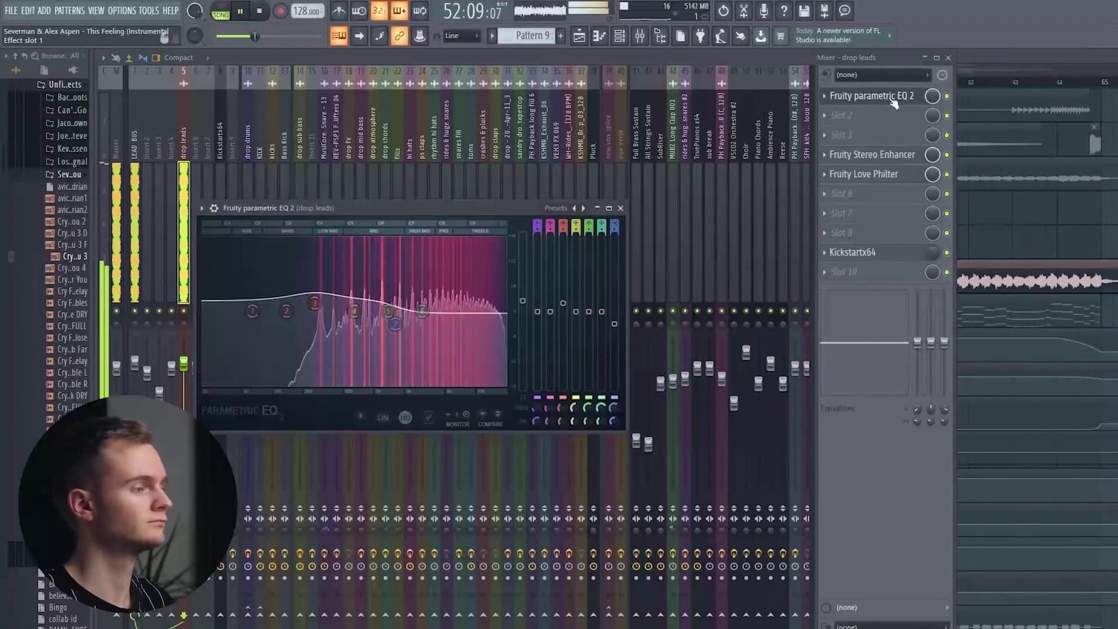
# - Stop playback and check band 3 in the drop leads insert's Fruity parametric EQ 2
pyautogui.press('space')
pyautogui.click(893, 98)
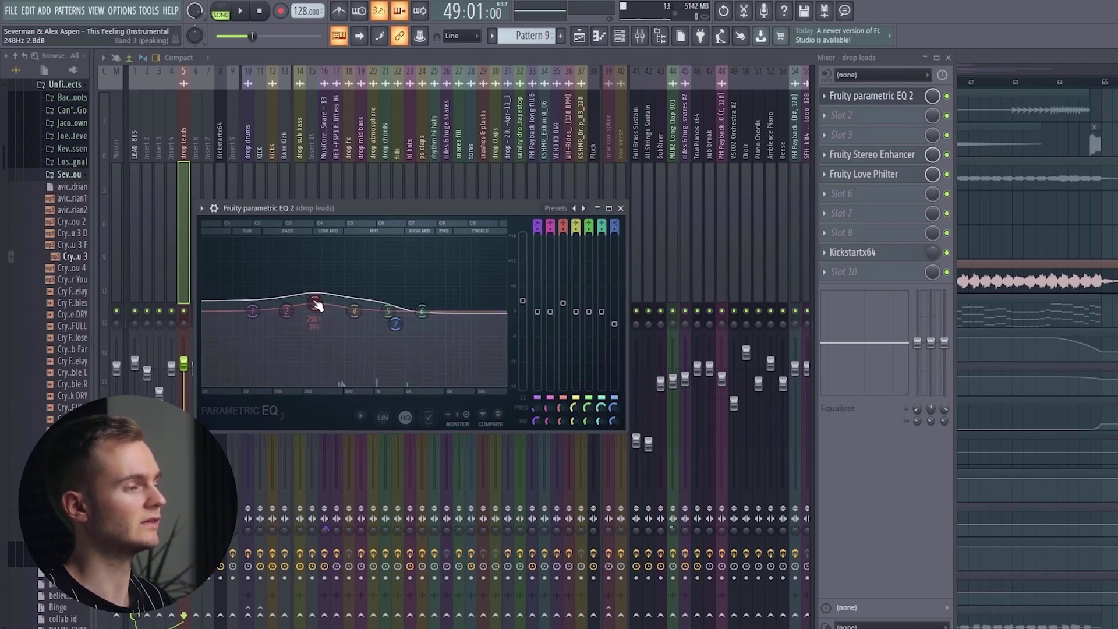
pyautogui.moveTo(317, 306); pyautogui.dragTo(318, 305)
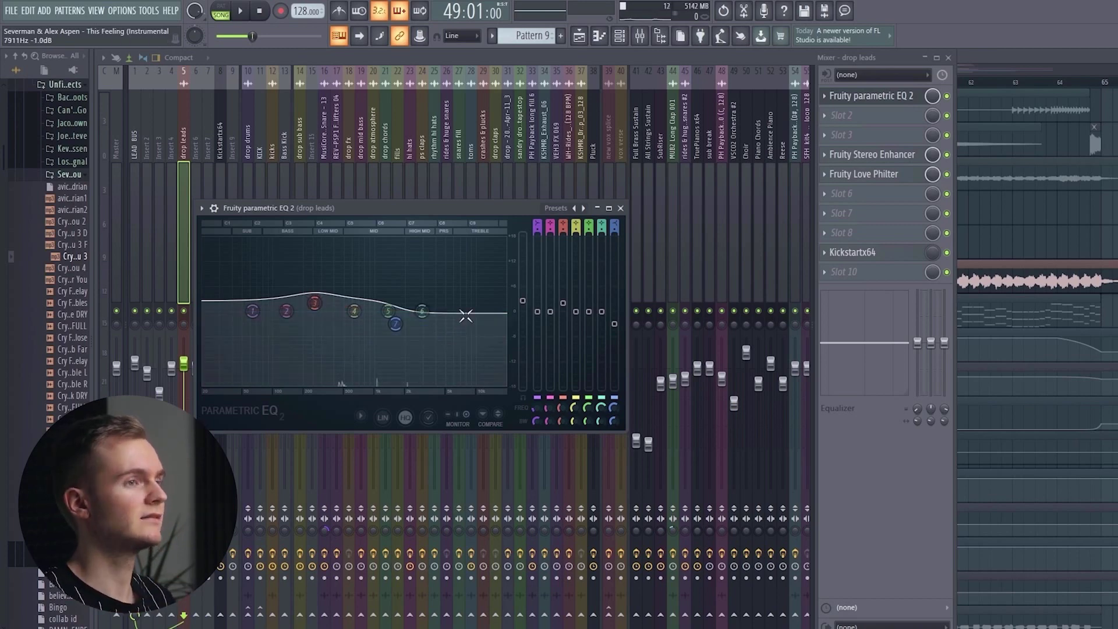
# - Inspect the Fruity Stereo Enhancer, Fruity Love Philter and Kickstart settings on the drop leads insert
pyautogui.click(872, 154)
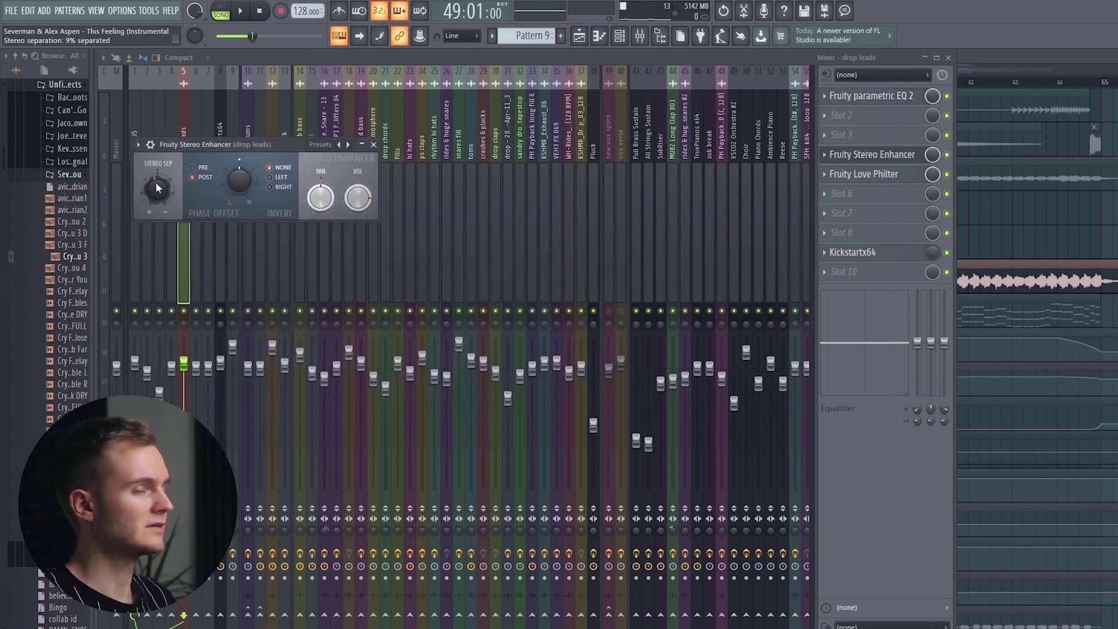
pyautogui.click(882, 156)
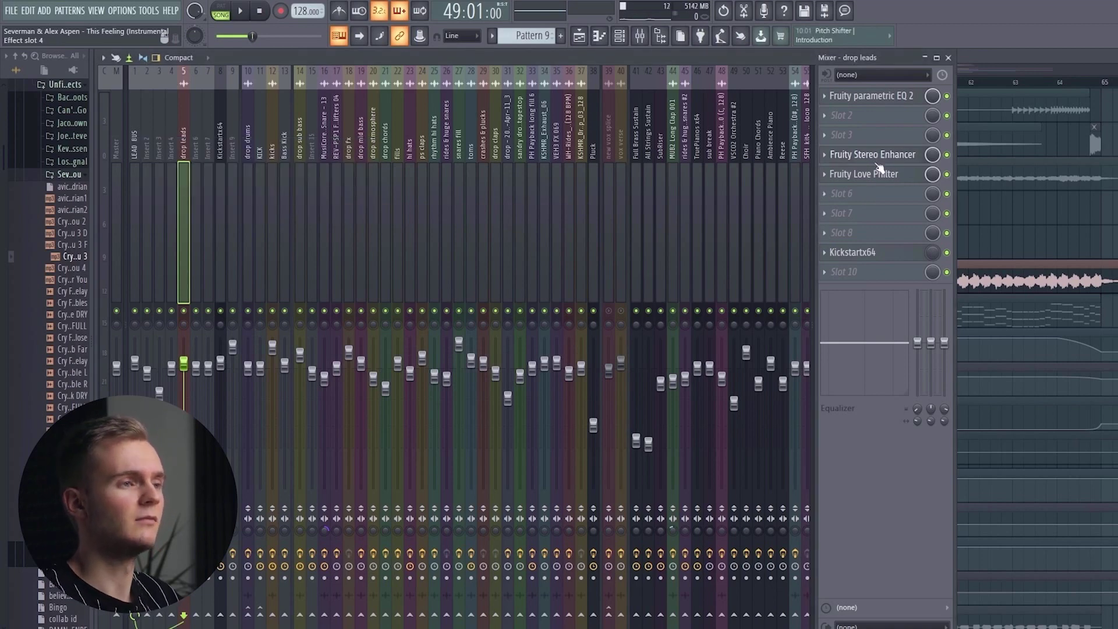
pyautogui.click(879, 174)
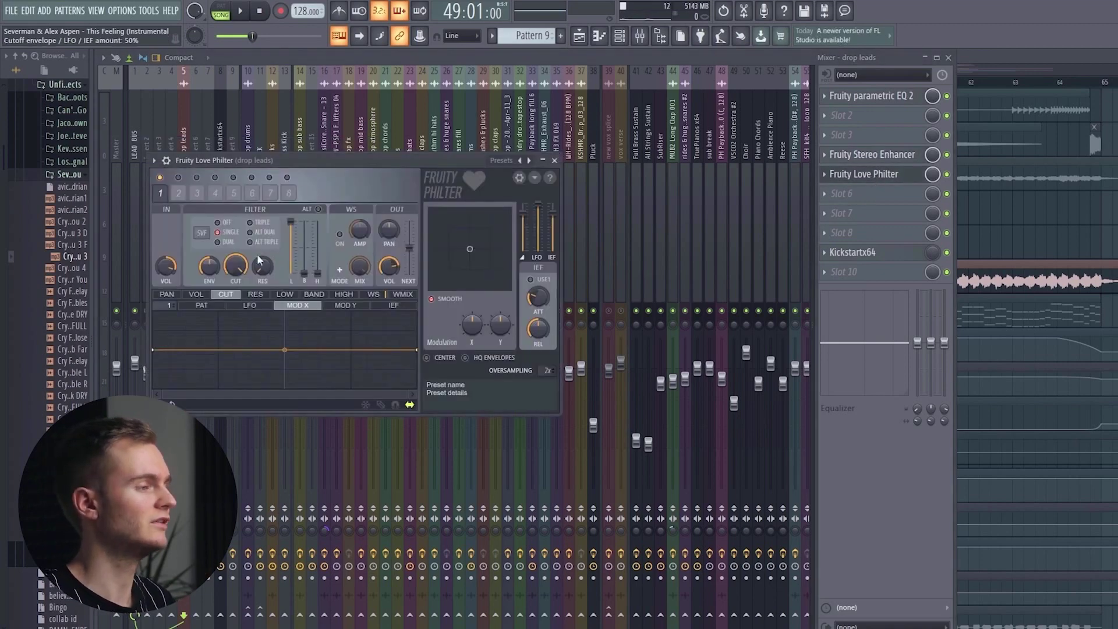
pyautogui.moveTo(277, 160); pyautogui.dragTo(298, 155)
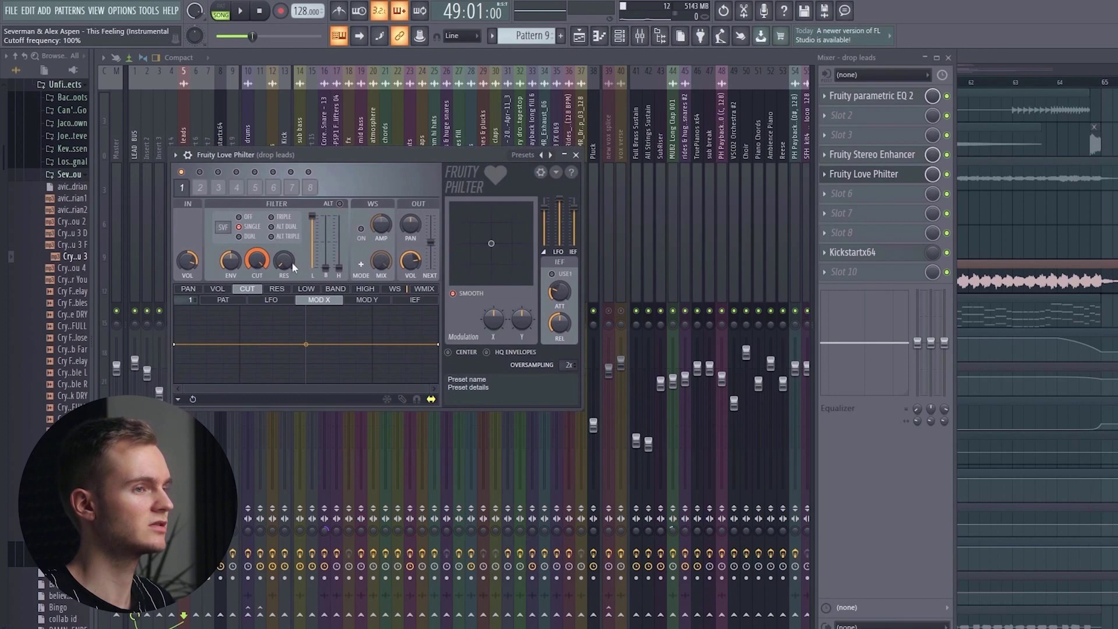
pyautogui.click(874, 175)
pyautogui.click(865, 258)
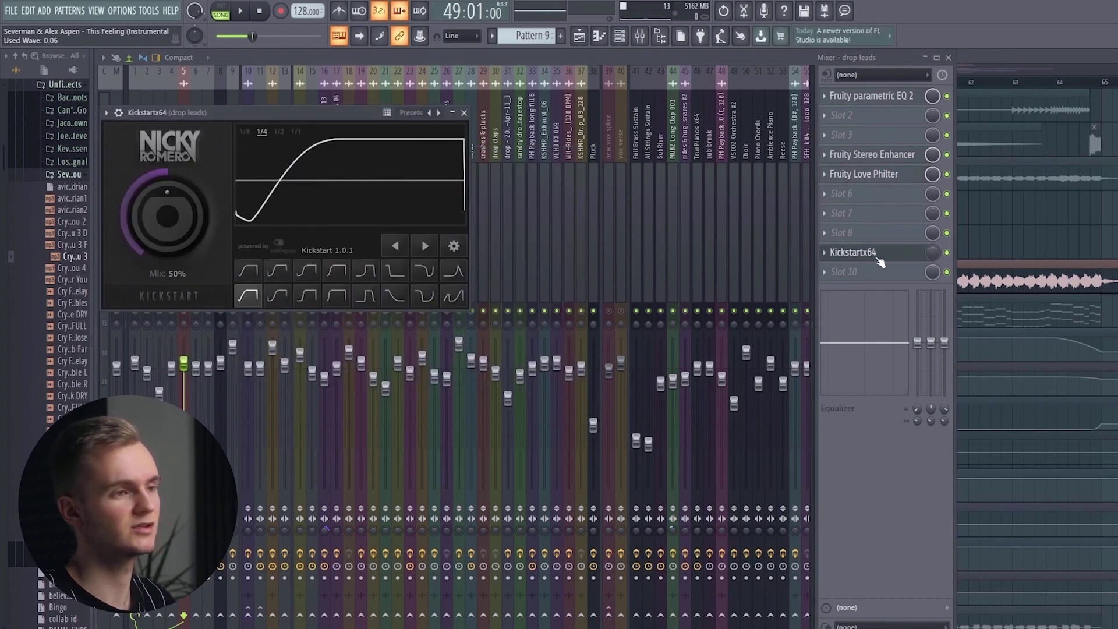
pyautogui.click(879, 259)
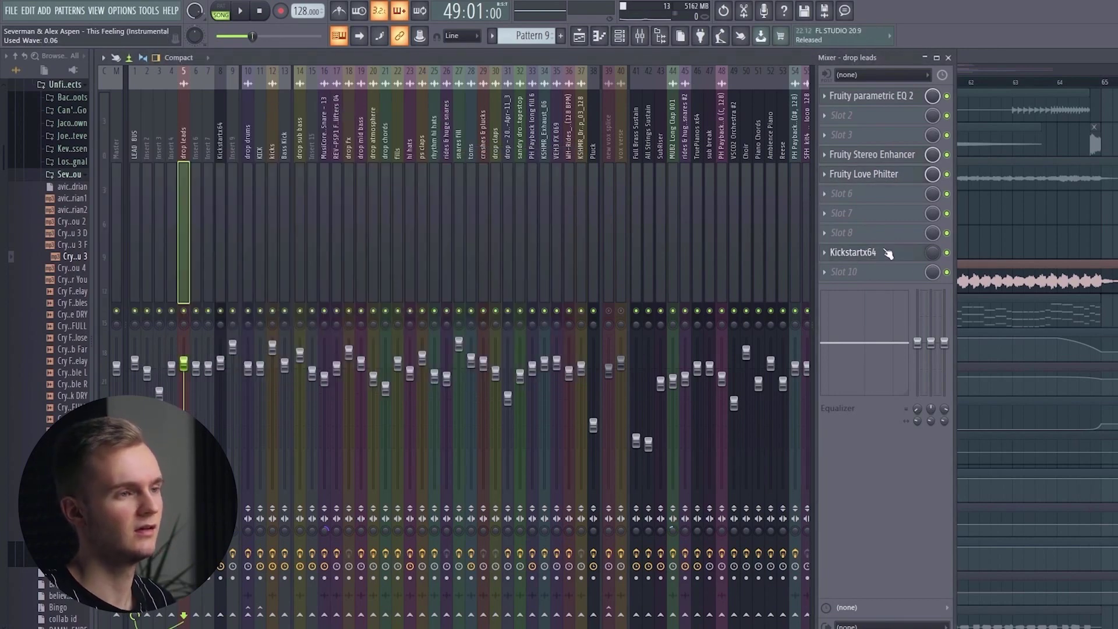
# - Select the LEAD BUS insert in the mixer and examine its effects chain
pyautogui.click(950, 58)
pyautogui.press('F9')
pyautogui.click(856, 252)
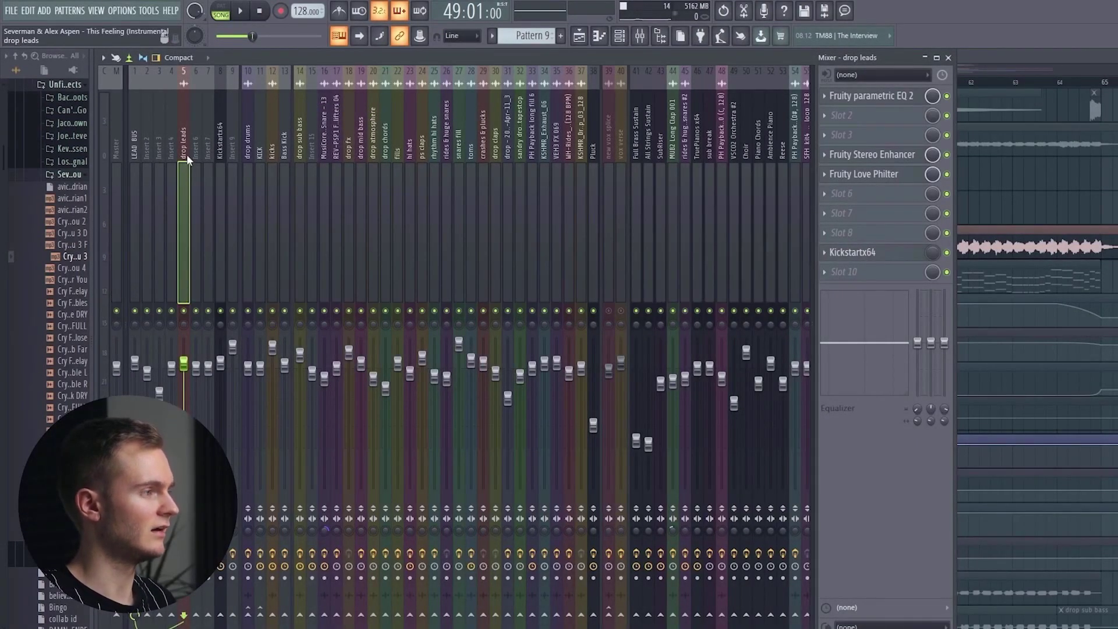
pyautogui.click(134, 167)
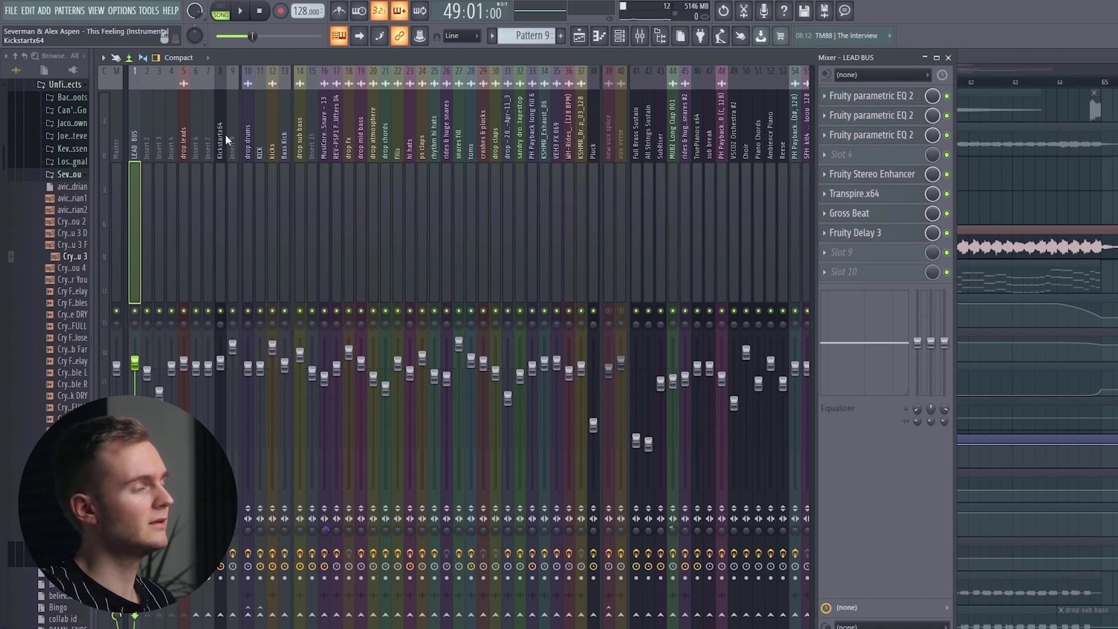
# - Return to the playlist, pick Pattern 1 on Track 29, and show its channels in the channel rack
pyautogui.click(579, 37)
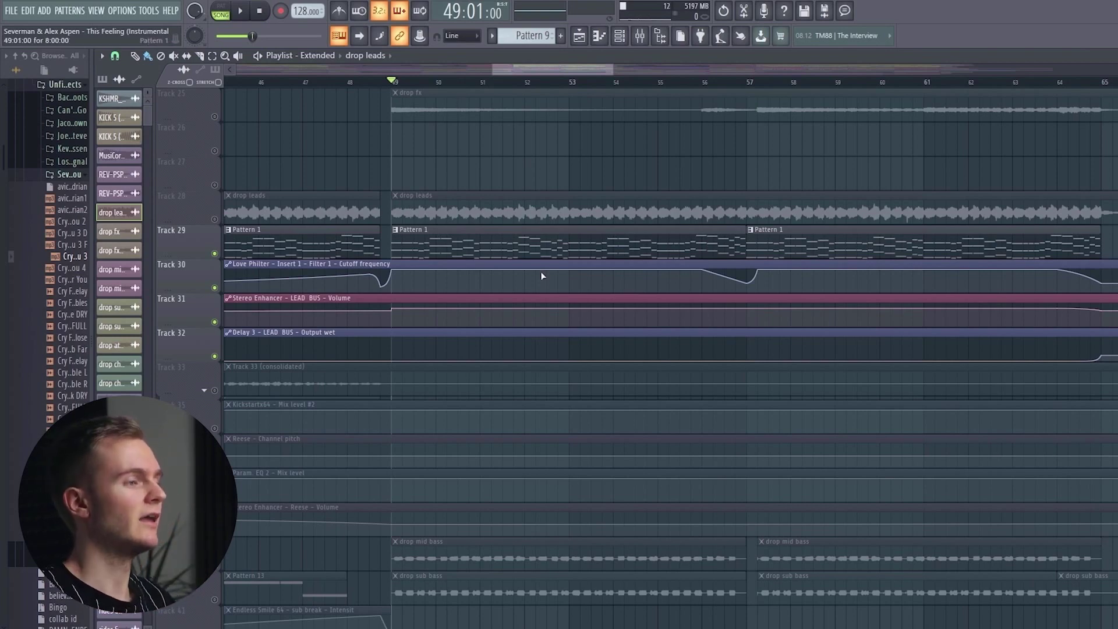
pyautogui.click(542, 226)
pyautogui.click(619, 36)
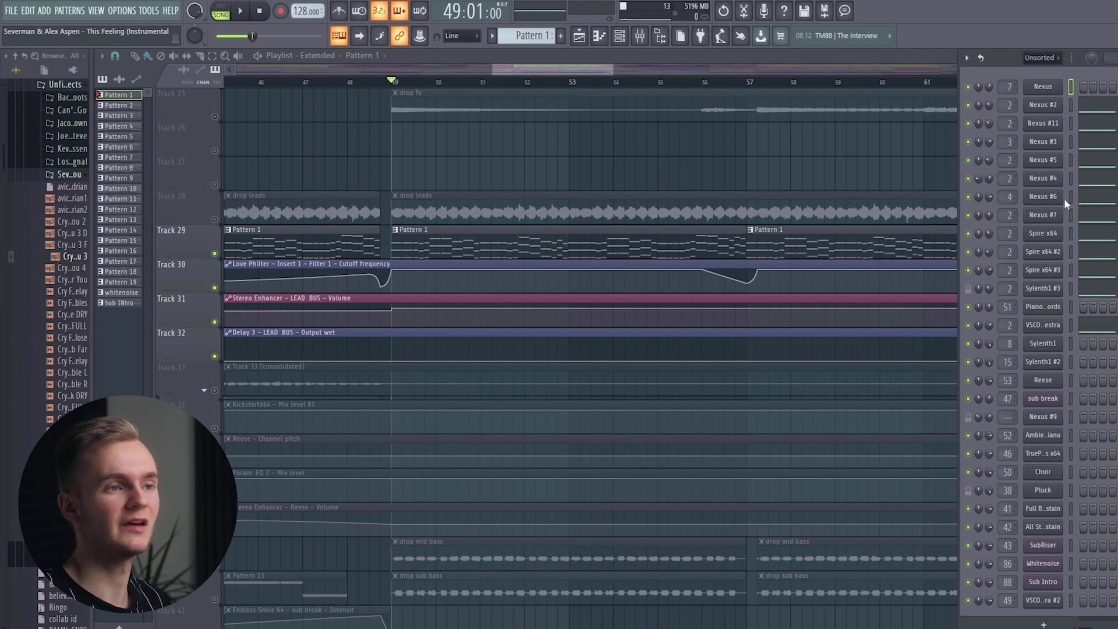
# - Play Pattern 1 on Track 29 from bar 49 without the drop leads clip, checking the channel rack before stopping
pyautogui.click(457, 205)
pyautogui.press('space')
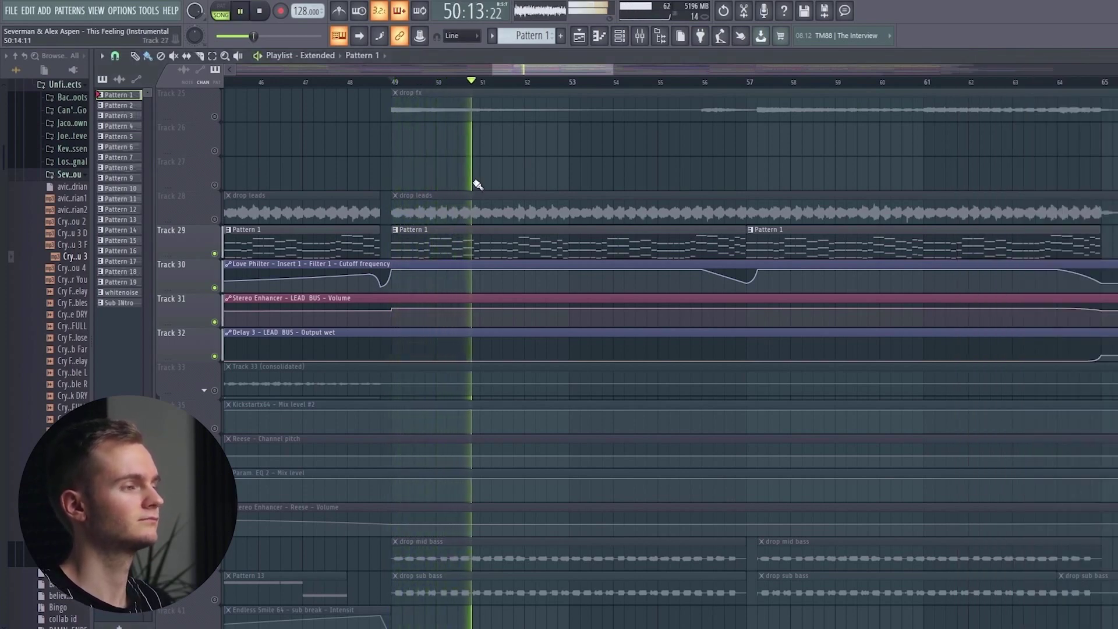
pyautogui.click(628, 37)
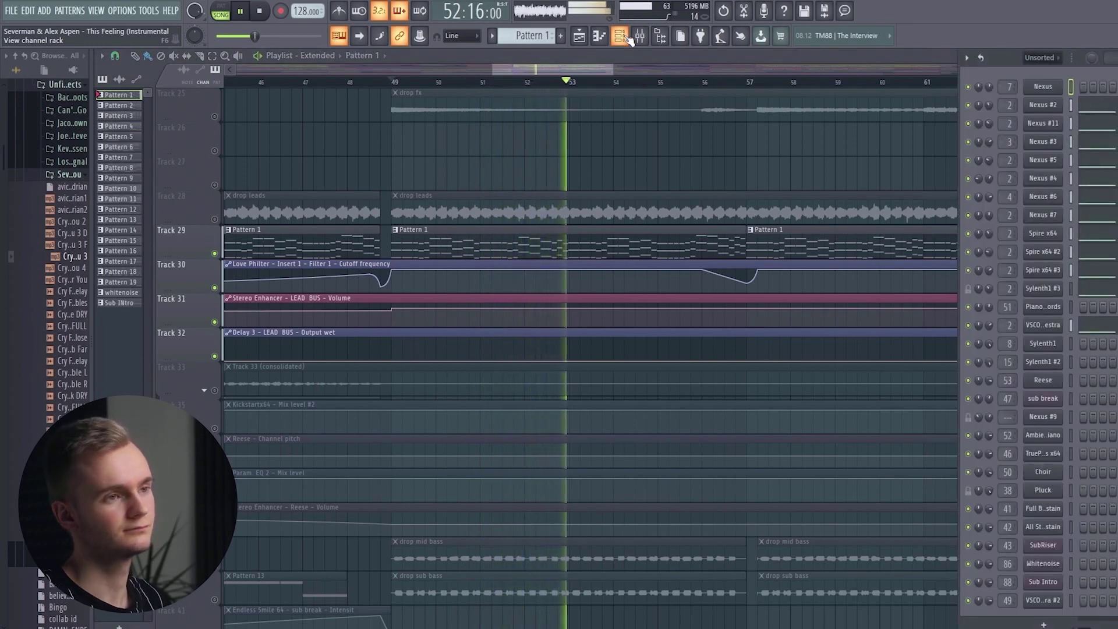
pyautogui.press('space')
# - Unmute the drop leads on Track 28 and play them together with Pattern 1 from bar 49
pyautogui.press('F6')
pyautogui.click(214, 219)
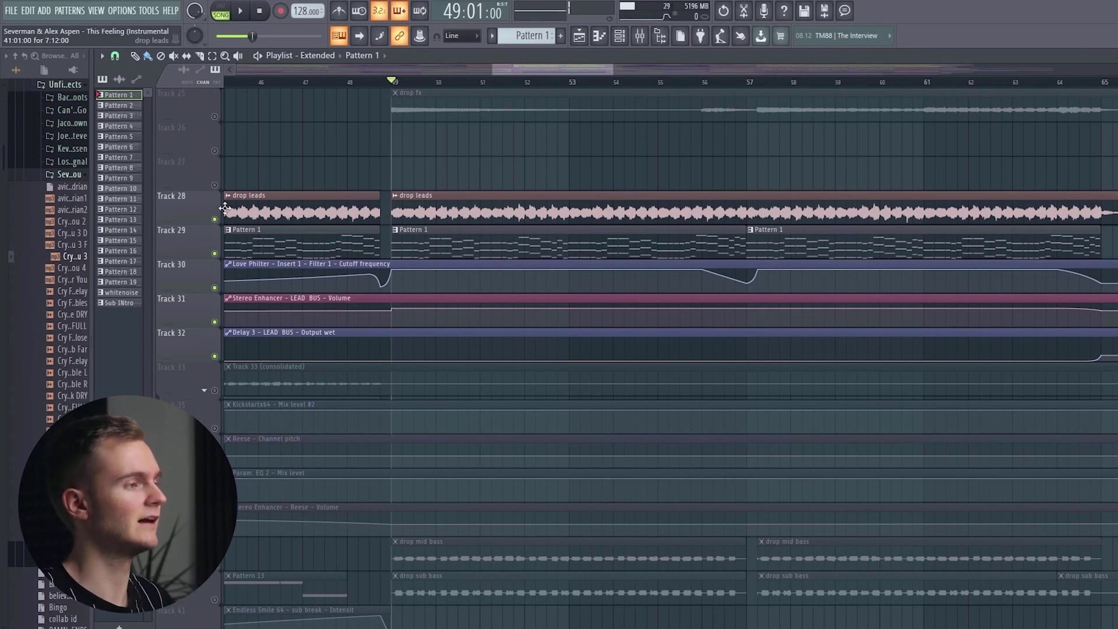
pyautogui.press('space')
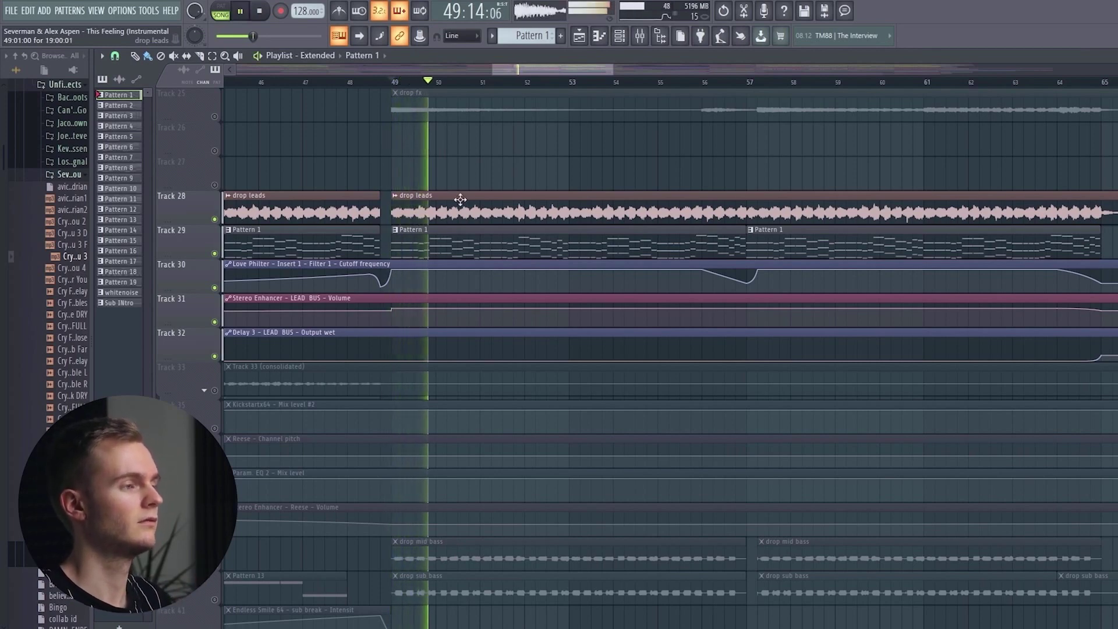
# - Alternately mute and unmute Tracks 28 and 29 during playback to compare the two lead layers, and stop playback
pyautogui.click(214, 253)
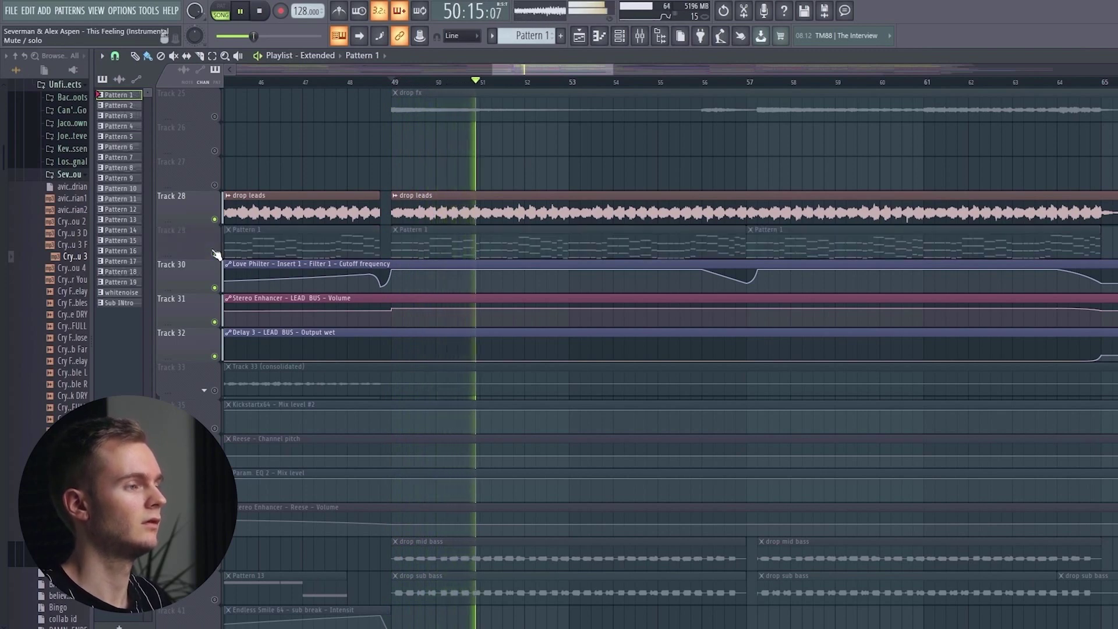
pyautogui.click(214, 253)
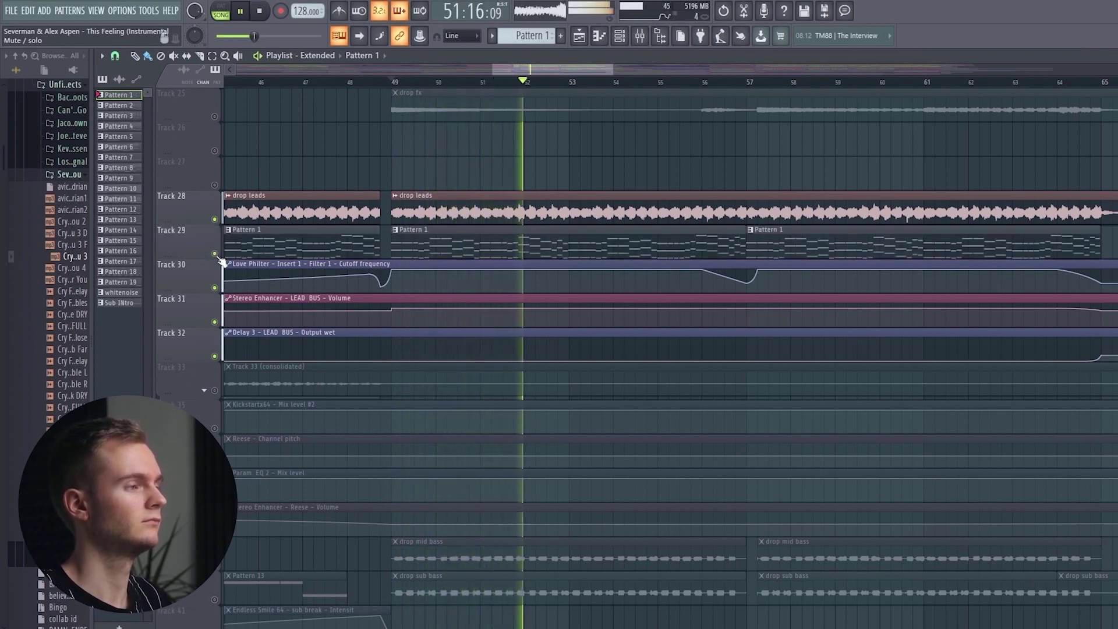
pyautogui.click(215, 219)
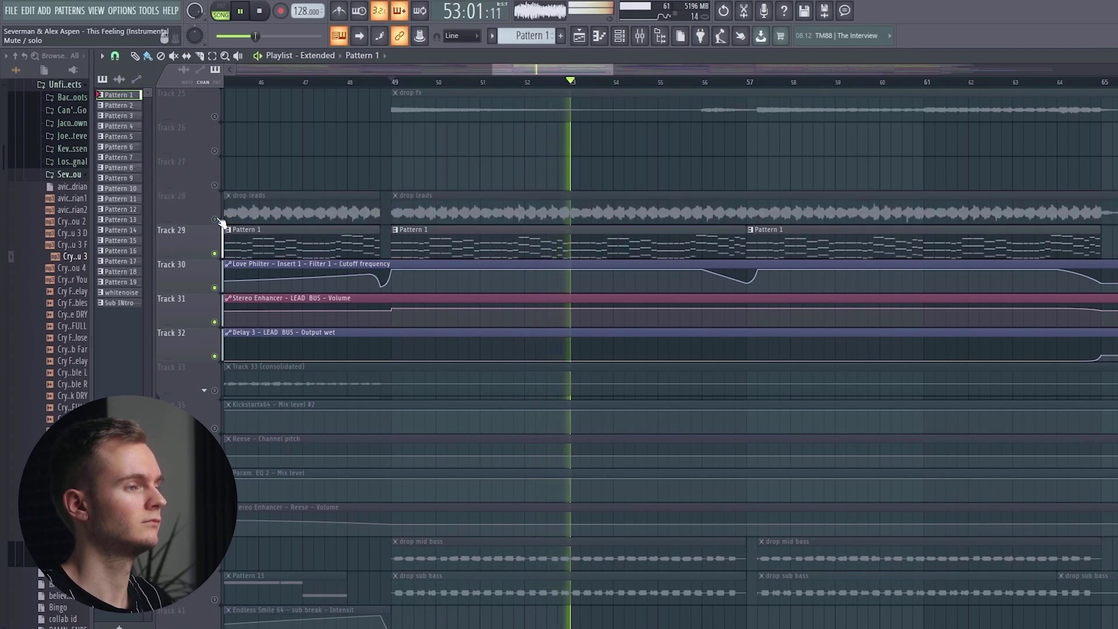
pyautogui.click(214, 219)
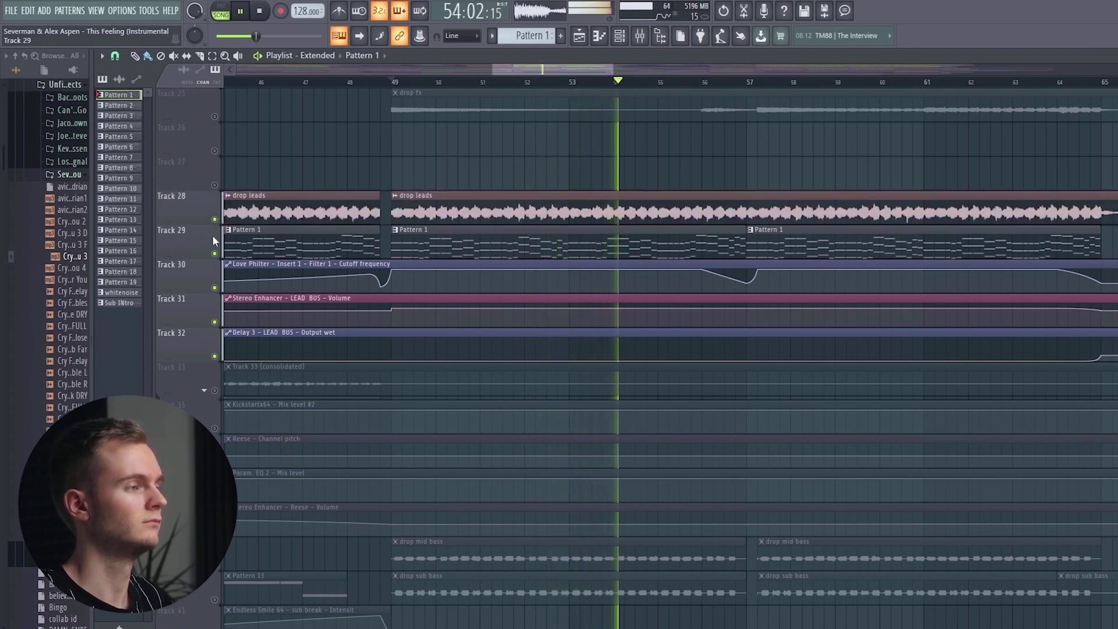
pyautogui.click(215, 254)
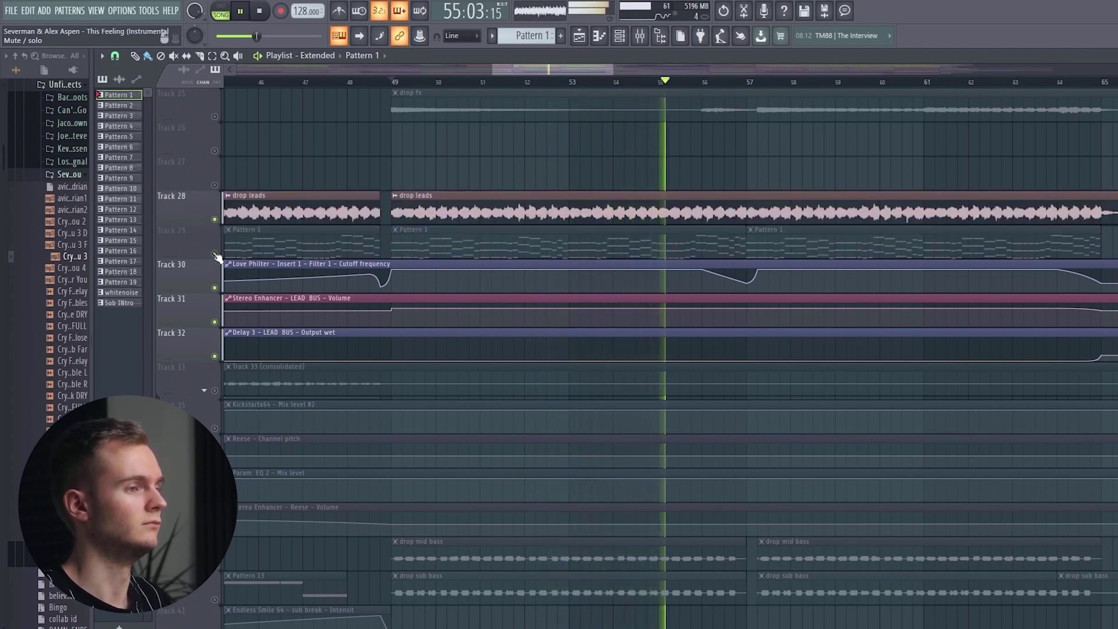
pyautogui.click(214, 253)
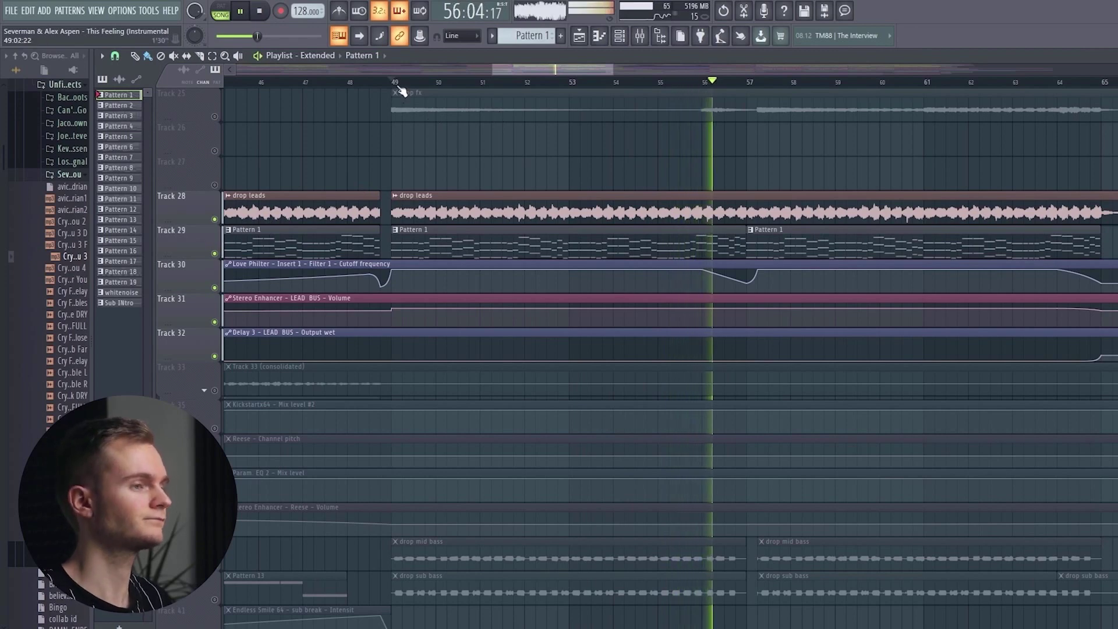
pyautogui.press('space')
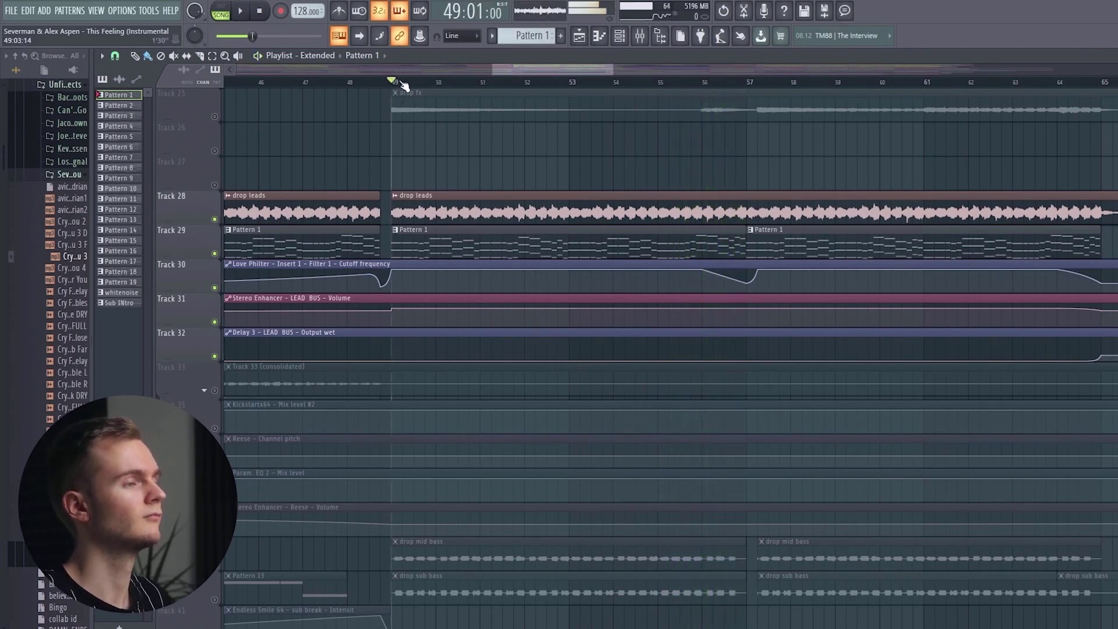
# - Highlight the lead channels from Nexus #2 to Spire x64 #3 in the channel rack and check the Nexus #2 instrument
pyautogui.press('F6')
pyautogui.moveTo(1070, 233); pyautogui.dragTo(1070, 291)
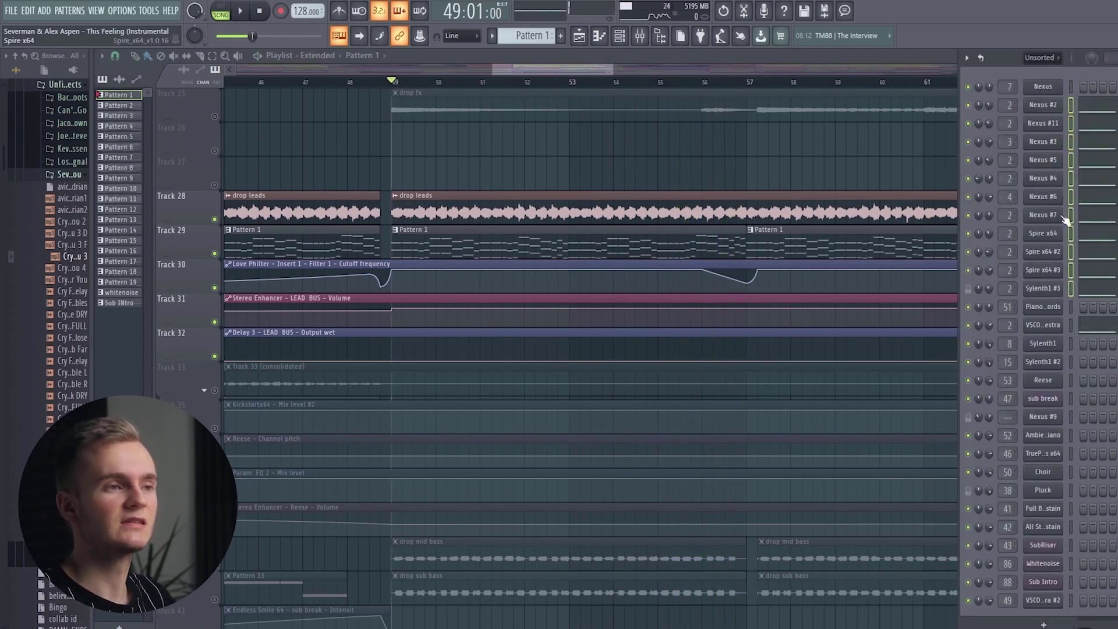
pyautogui.click(1051, 108)
pyautogui.click(1051, 108)
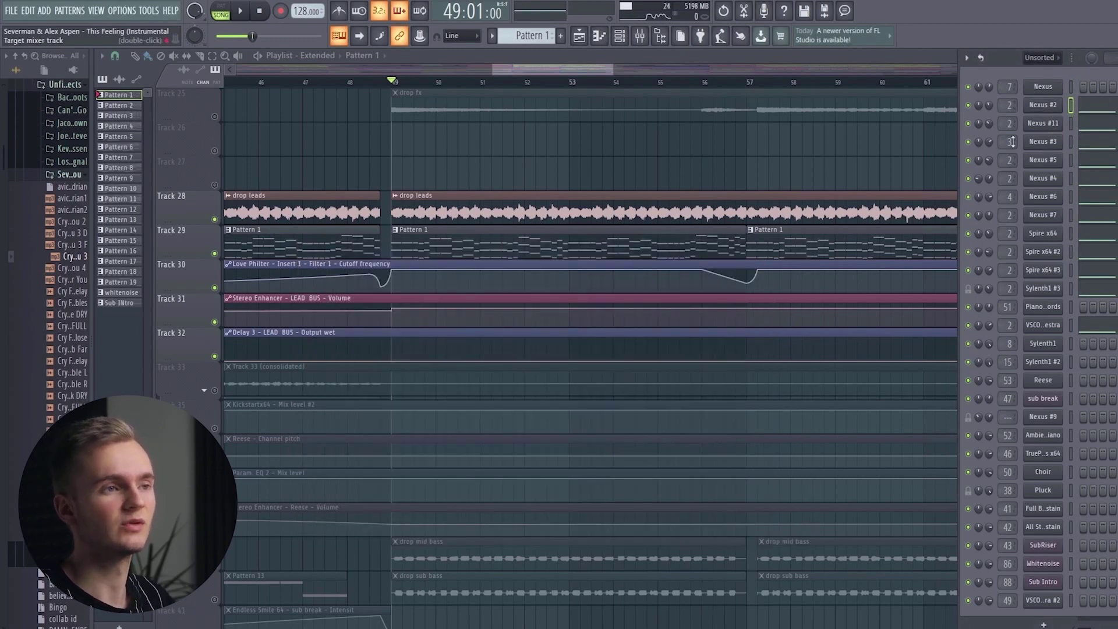
# - Look at the instruments on the Nexus #6 and Nexus #3 channels, which are routed to their own mixer inserts
pyautogui.click(1048, 197)
pyautogui.click(1048, 197)
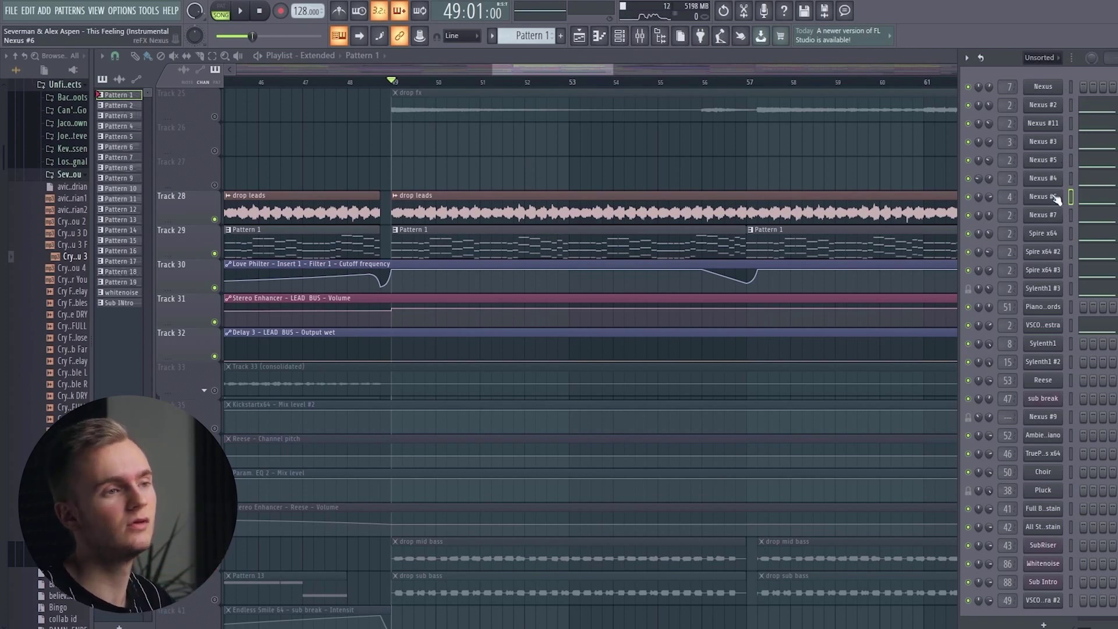
pyautogui.click(1035, 143)
pyautogui.click(1029, 143)
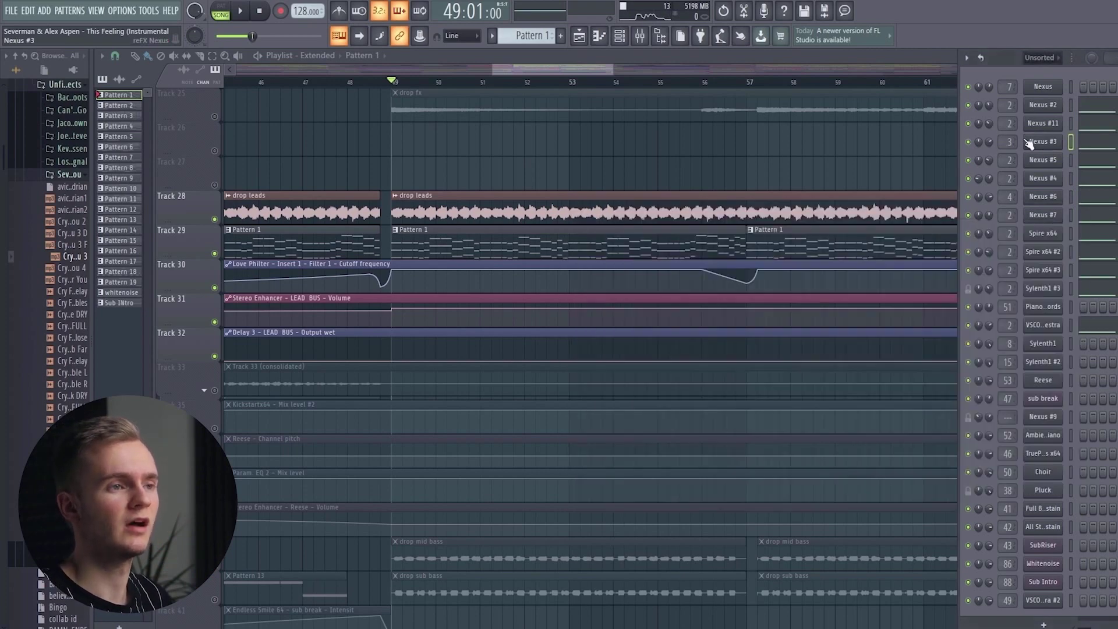
pyautogui.click(1047, 201)
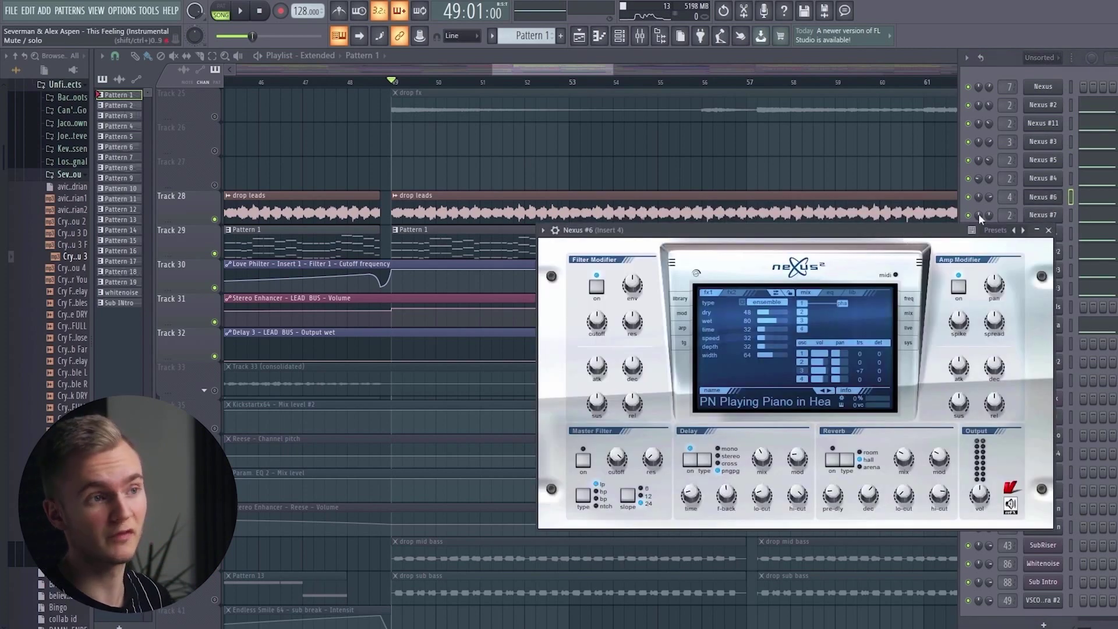
pyautogui.click(1056, 202)
# - Open the mixer at Insert 4 and inspect the Fruity parametric EQ 2 on the Nexus #6 layer
pyautogui.click(654, 40)
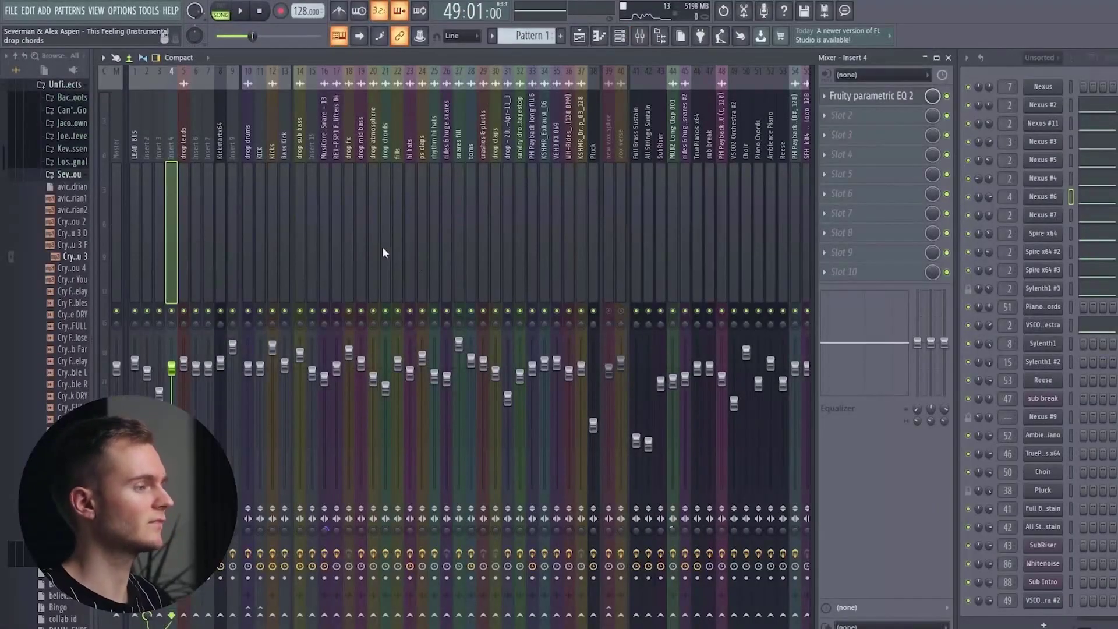
pyautogui.click(881, 97)
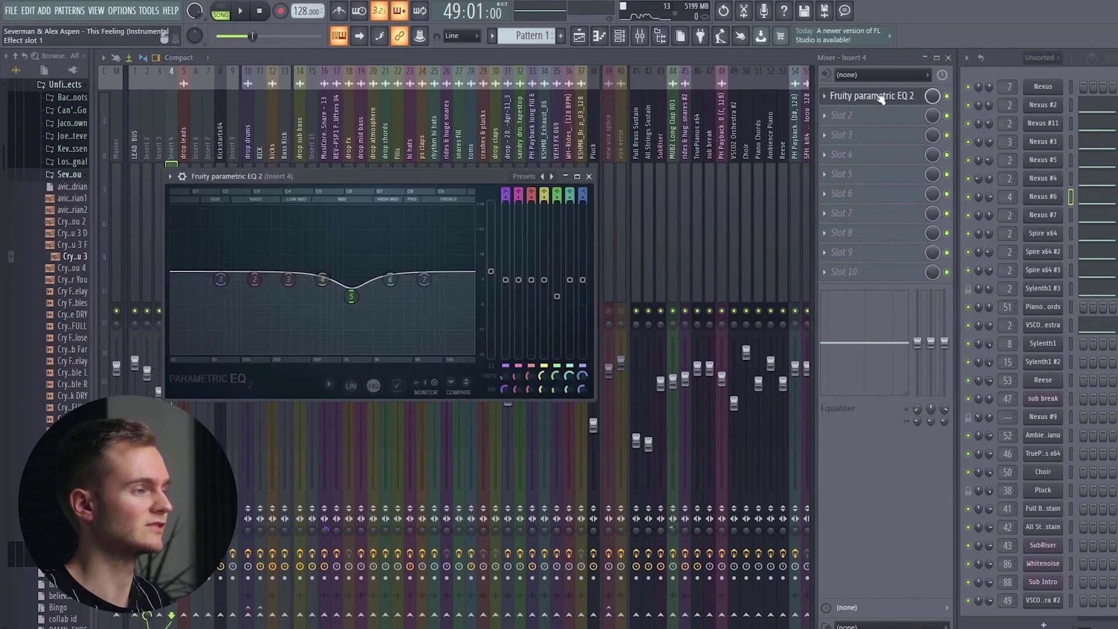
pyautogui.click(874, 96)
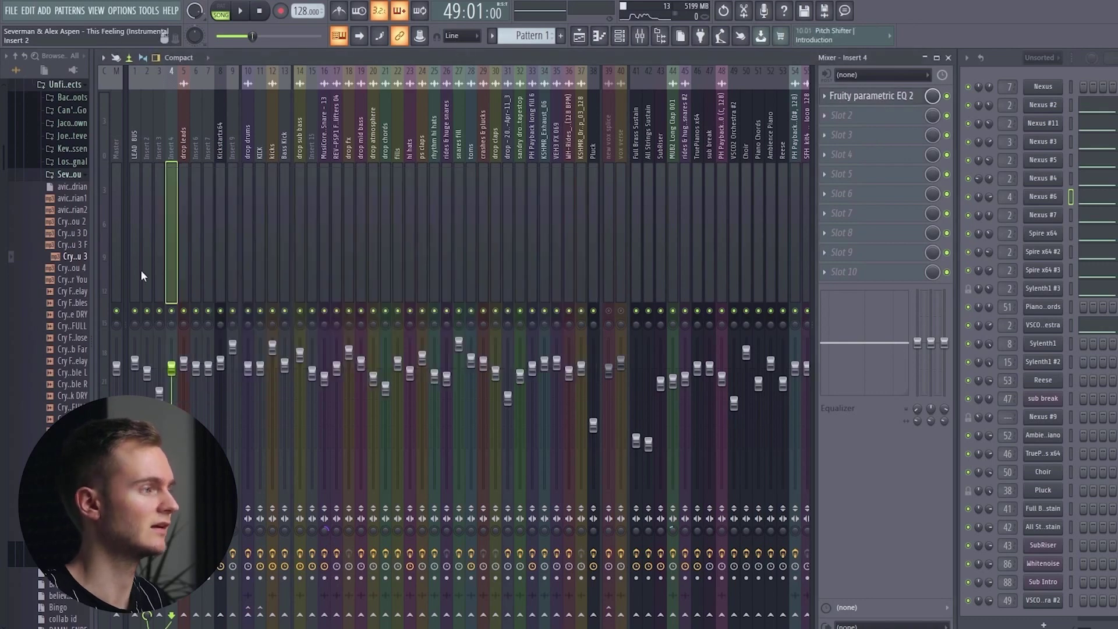
# - Check Insert 3's effect slots and volume, and view the preset of the Nexus #3 instrument feeding it
pyautogui.click(158, 265)
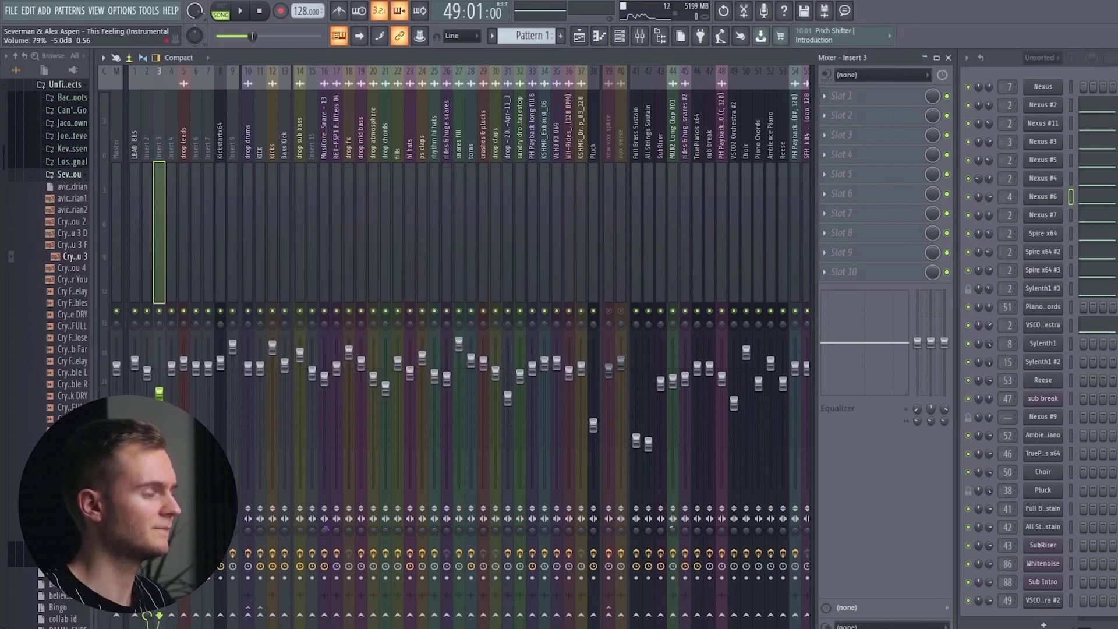
pyautogui.click(1047, 144)
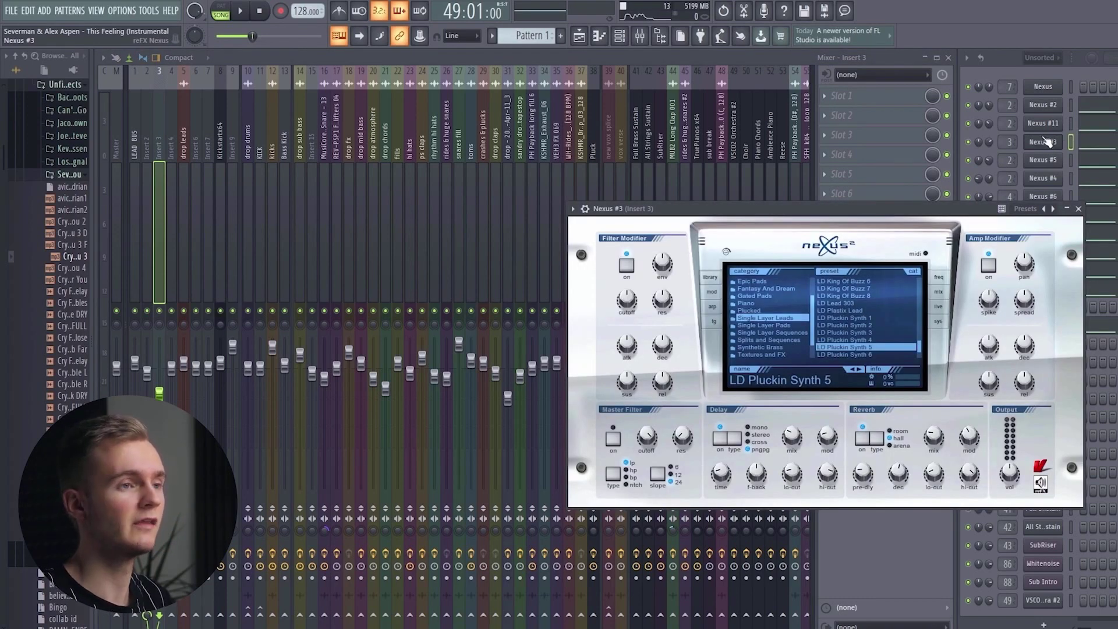
pyautogui.click(1045, 142)
# - Select Insert 2 in the mixer and inspect its first Fruity parametric EQ 2 and the OTT effect
pyautogui.click(152, 201)
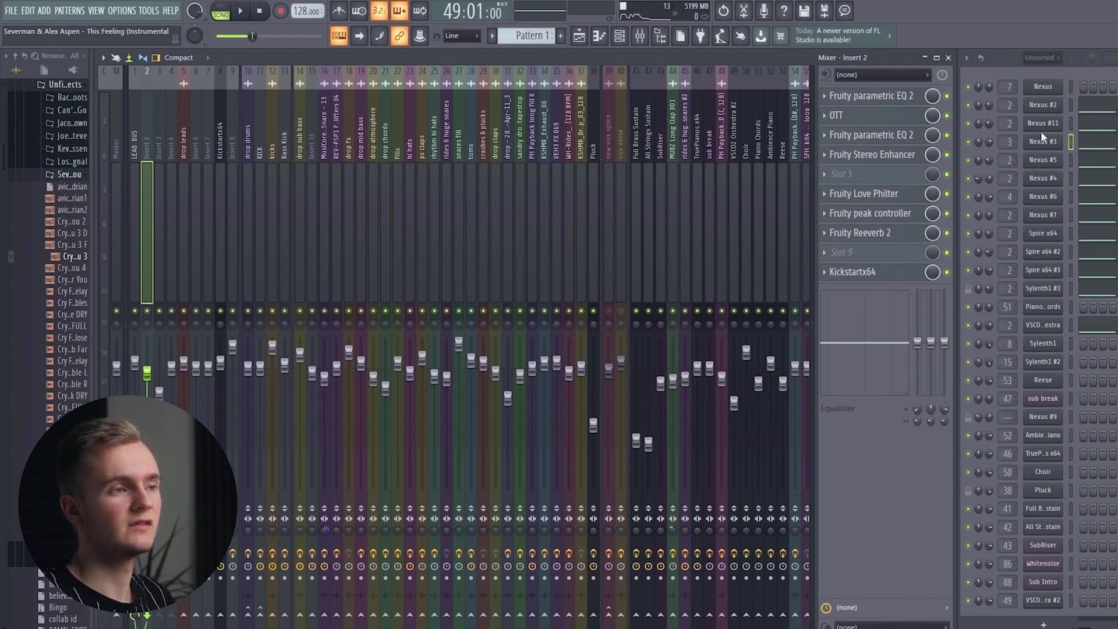
pyautogui.click(894, 96)
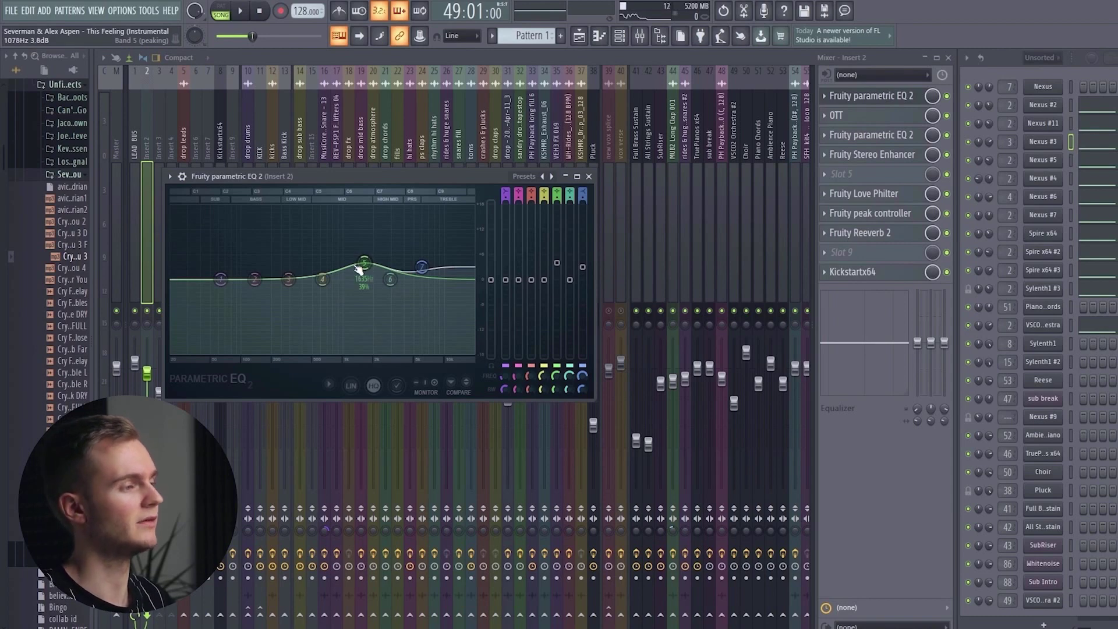
pyautogui.click(902, 96)
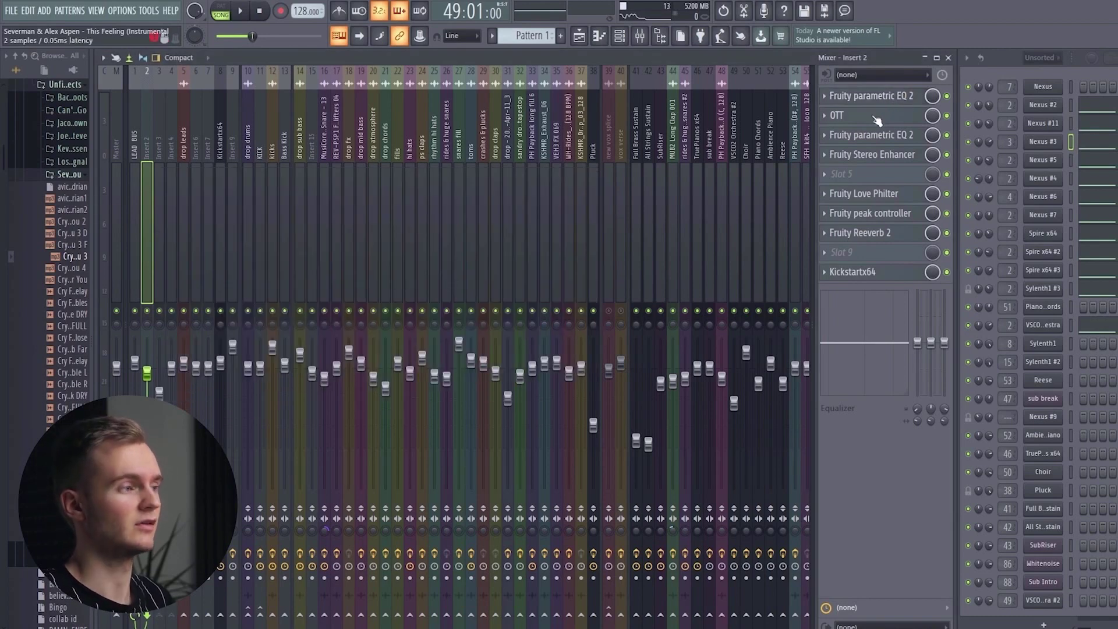
pyautogui.click(871, 117)
pyautogui.click(872, 117)
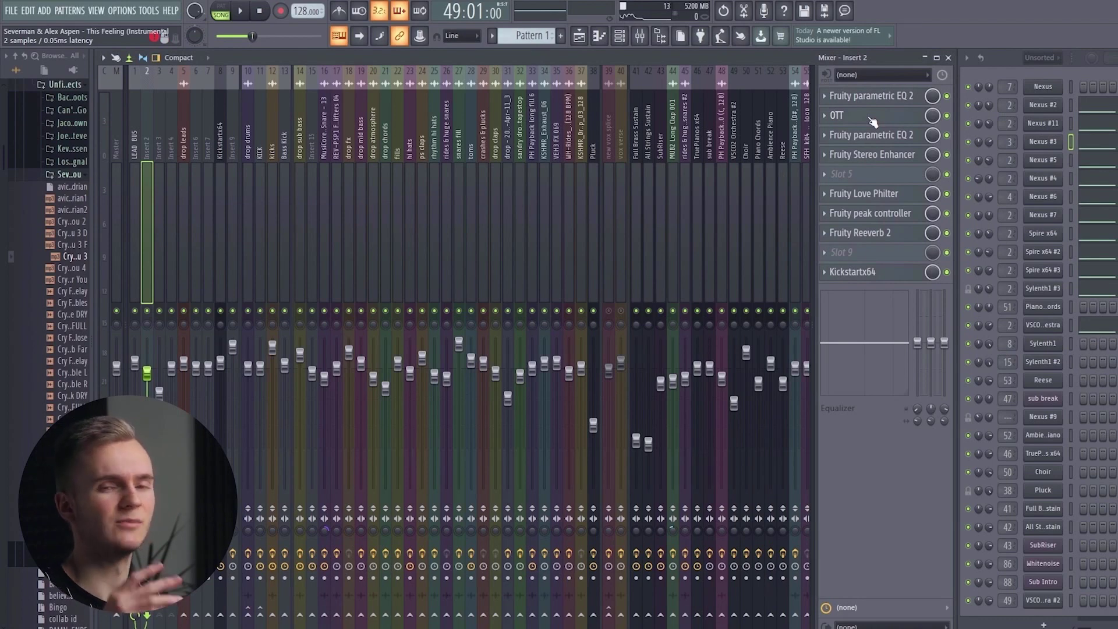
# - Inspect the second Fruity parametric EQ 2 and the Fruity Stereo Enhancer on Insert 2
pyautogui.click(872, 134)
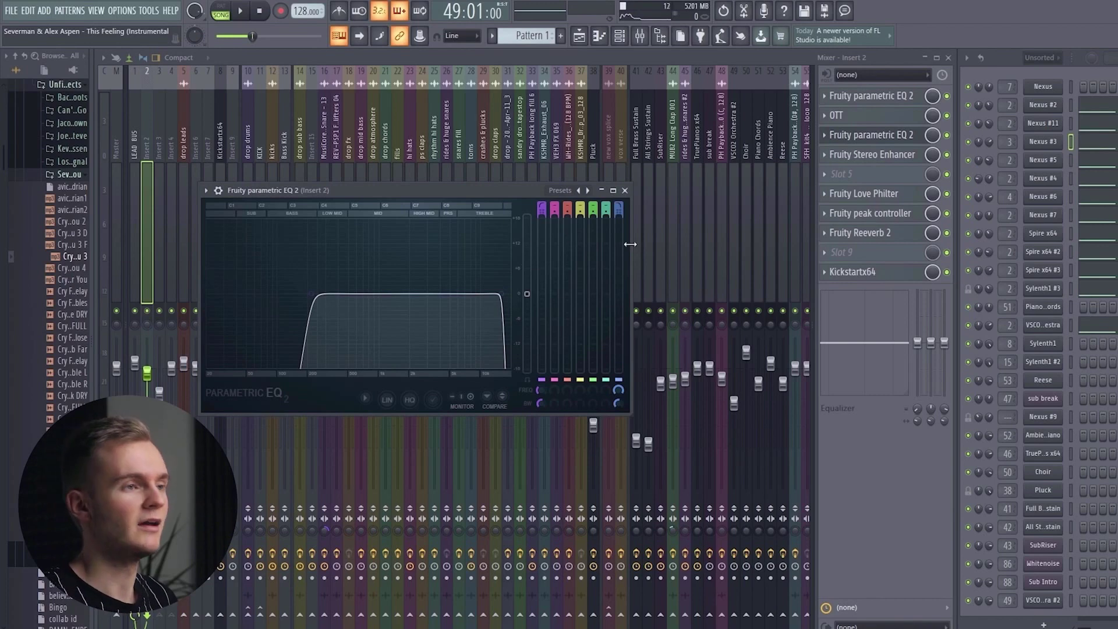
pyautogui.click(889, 140)
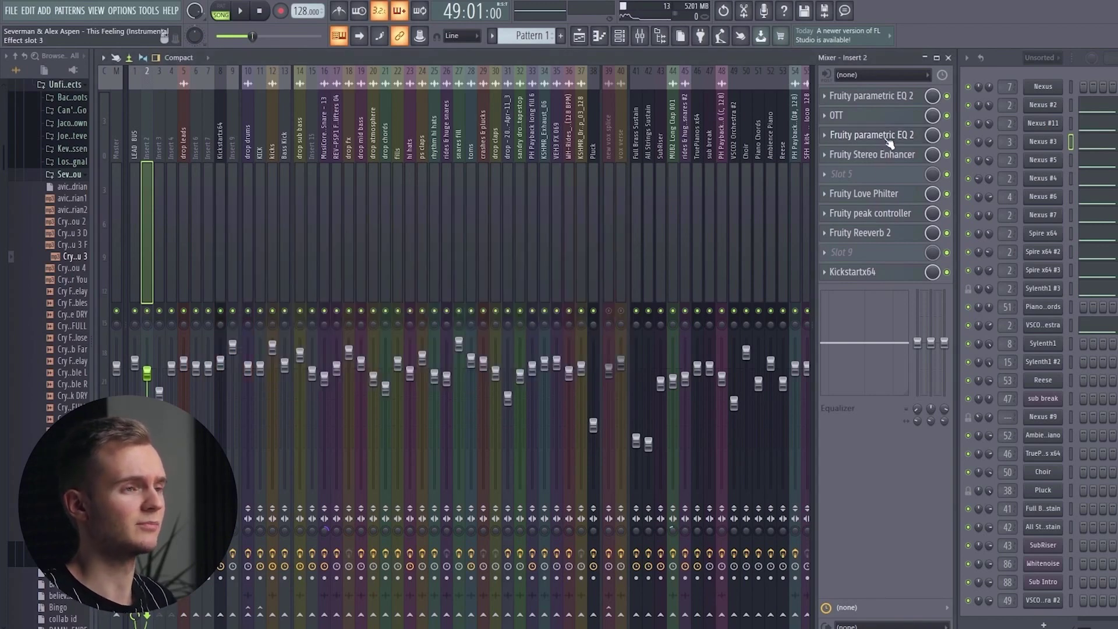
pyautogui.click(885, 154)
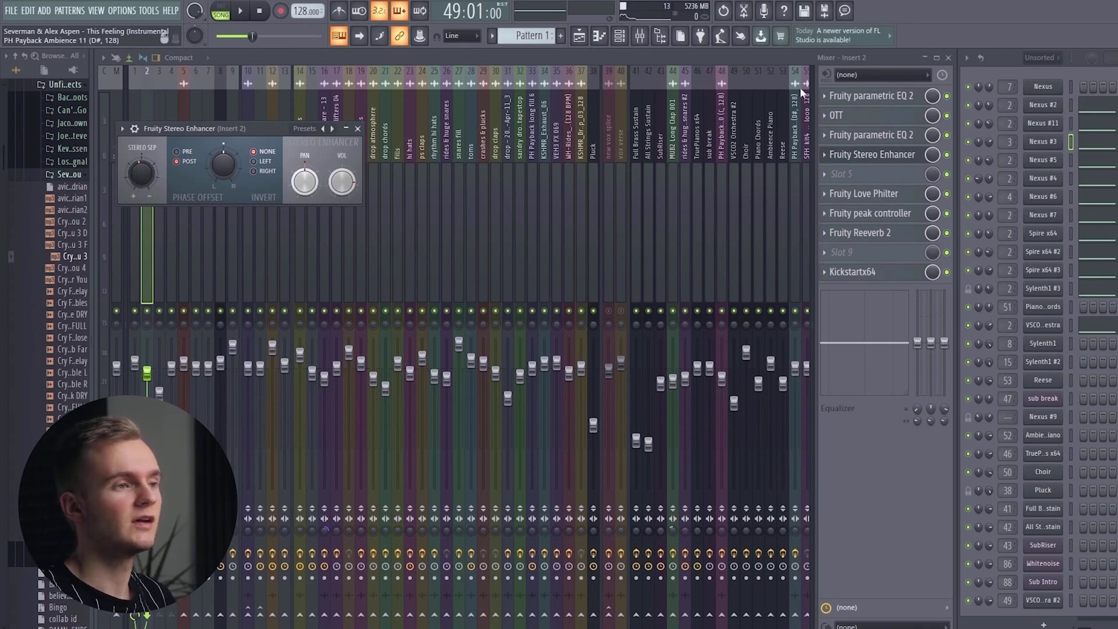
pyautogui.click(888, 154)
# - View Insert 2's Fruity Love Philter and play the drop briefly to watch its filter cutoff
pyautogui.click(885, 193)
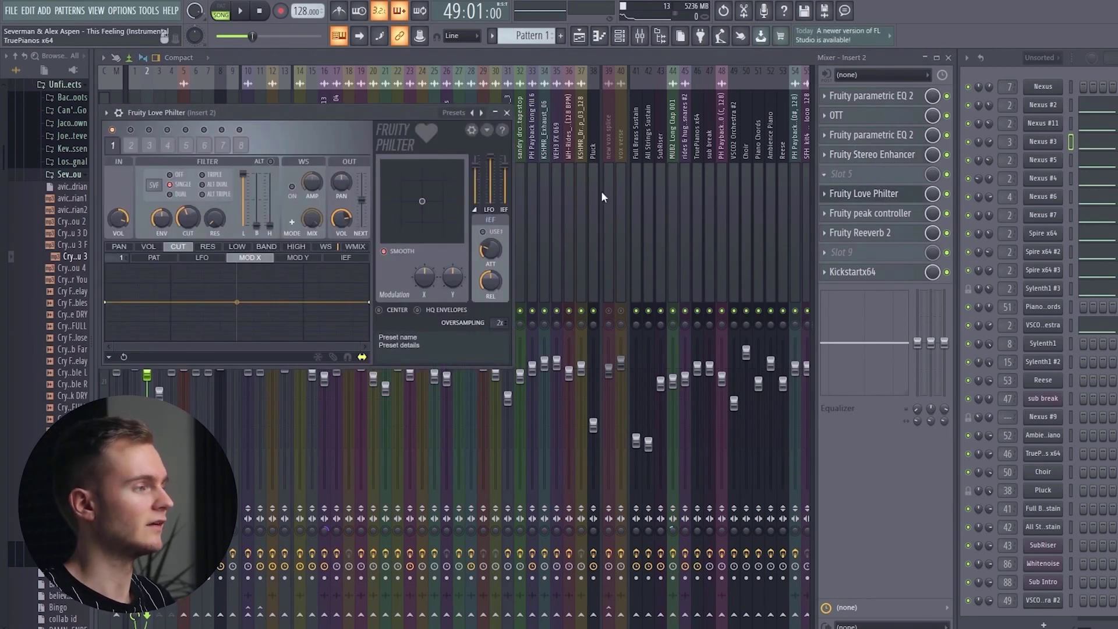
pyautogui.moveTo(233, 112); pyautogui.dragTo(357, 99)
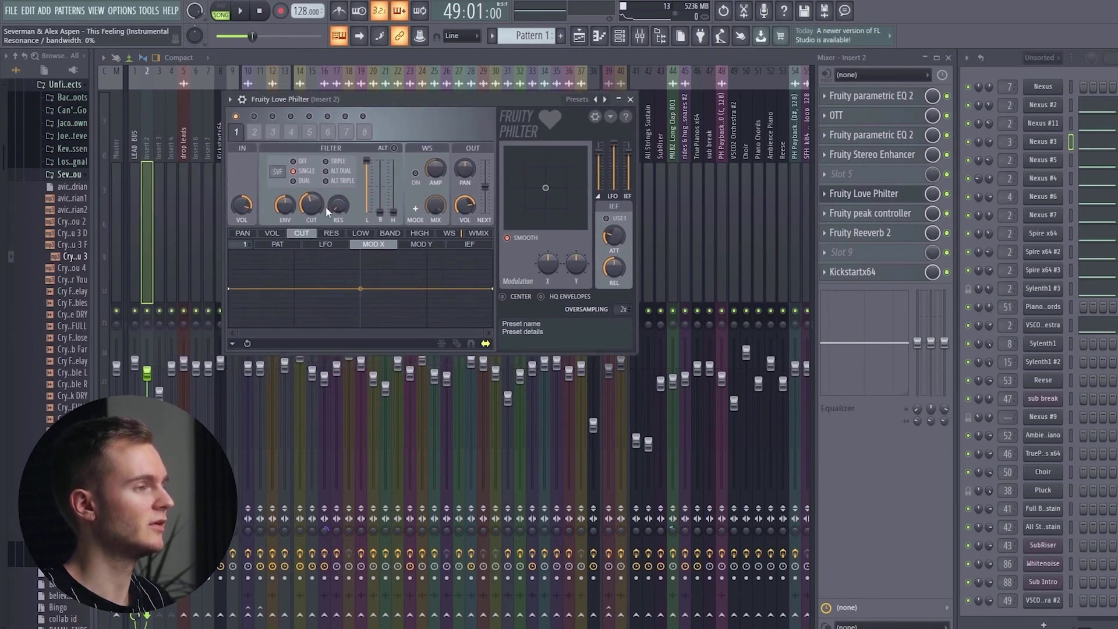
pyautogui.press('space')
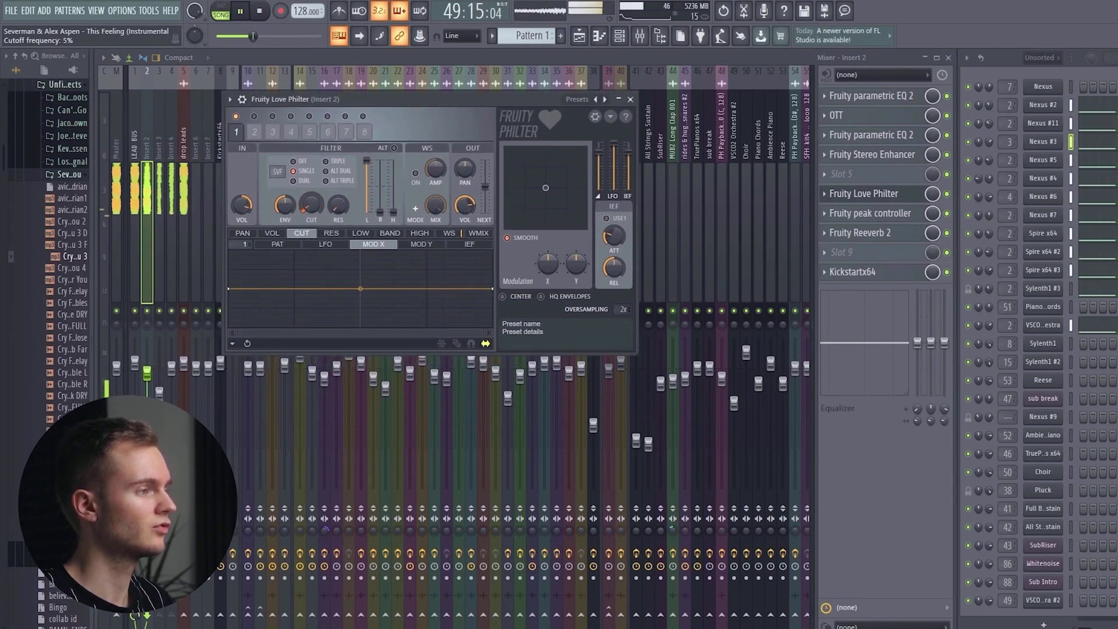
pyautogui.press('space')
pyautogui.click(862, 194)
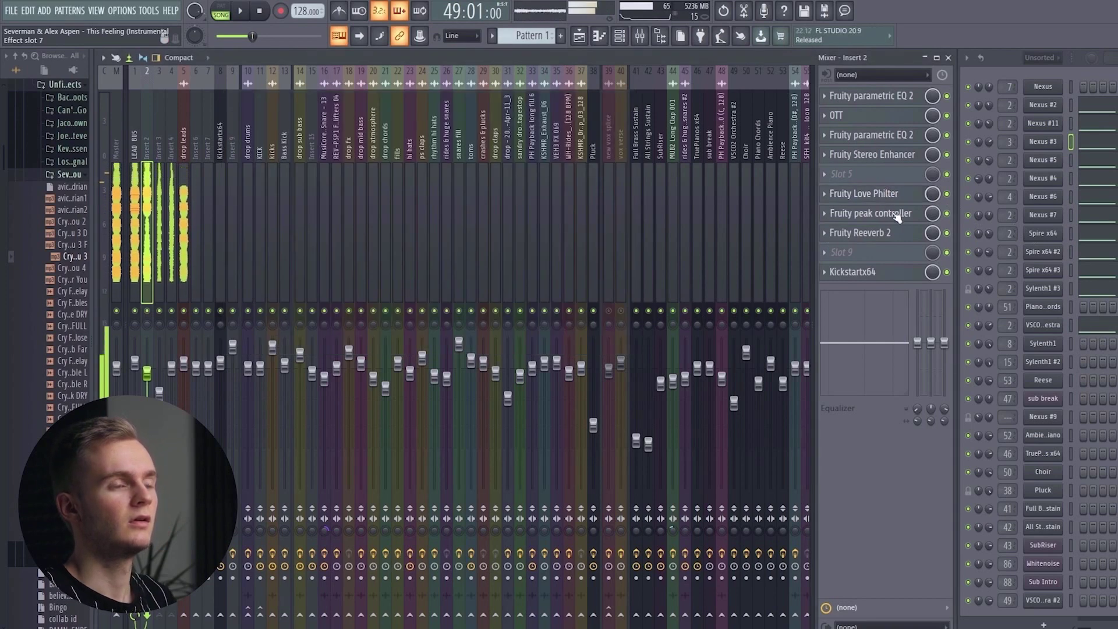
# - Check the Fruity peak controller and the Fruity Reeverb 2 settings on Insert 2
pyautogui.click(896, 215)
pyautogui.click(882, 233)
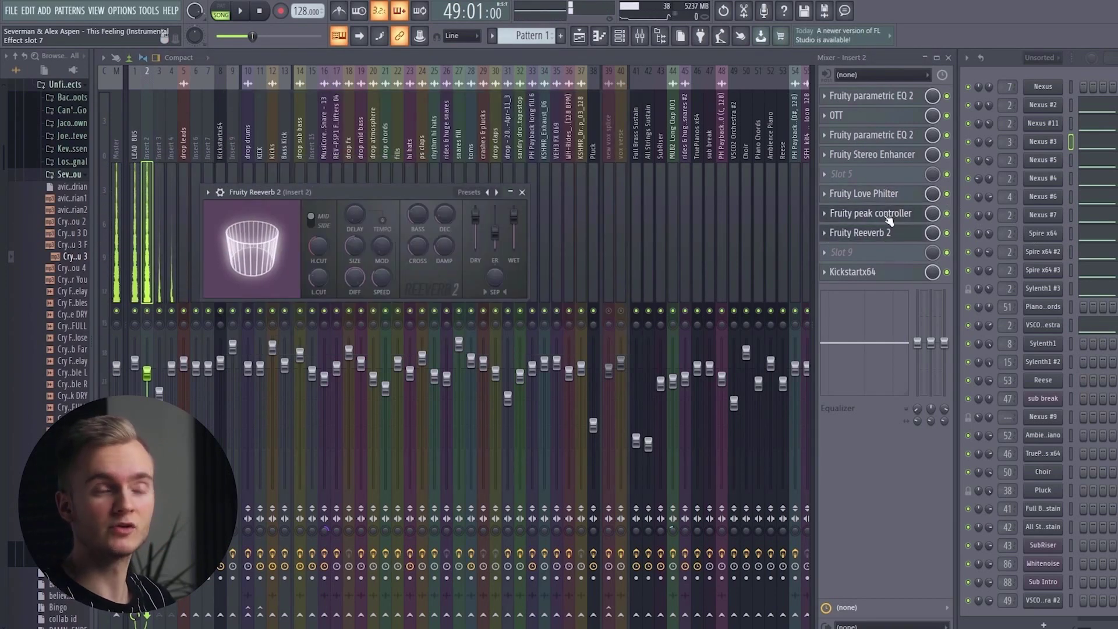
pyautogui.moveTo(351, 188); pyautogui.dragTo(410, 177)
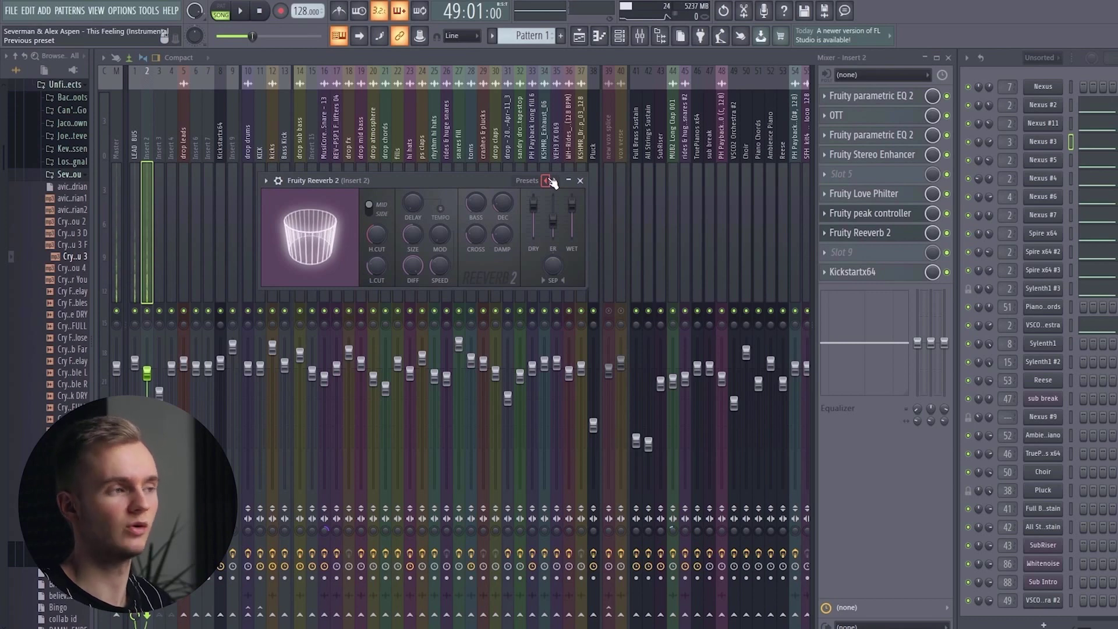
pyautogui.click(883, 233)
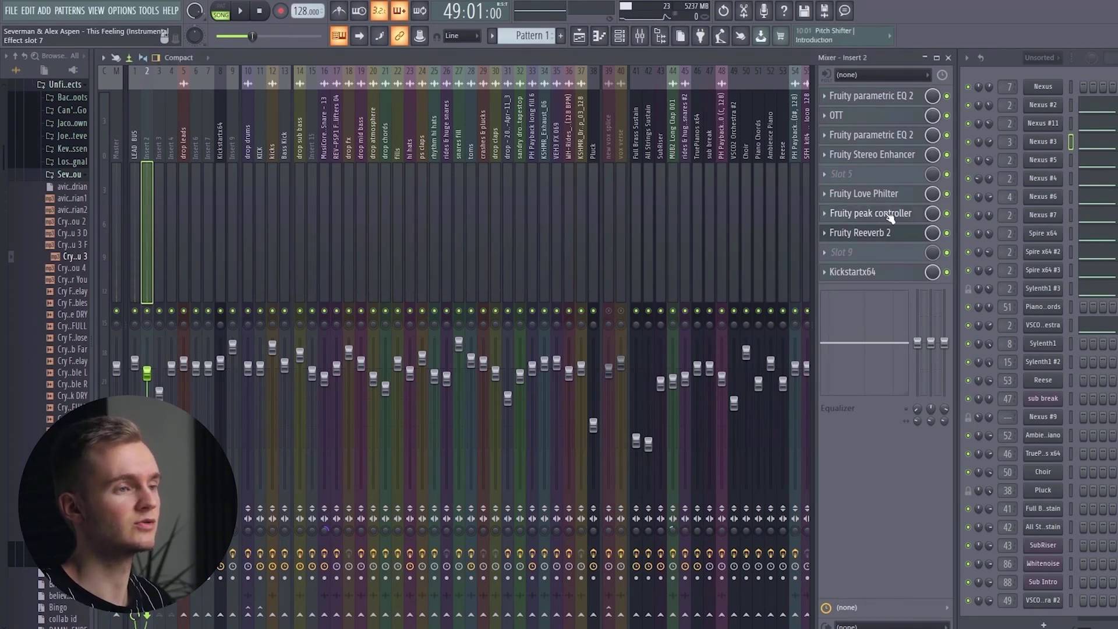
pyautogui.click(890, 214)
pyautogui.click(880, 217)
pyautogui.click(877, 233)
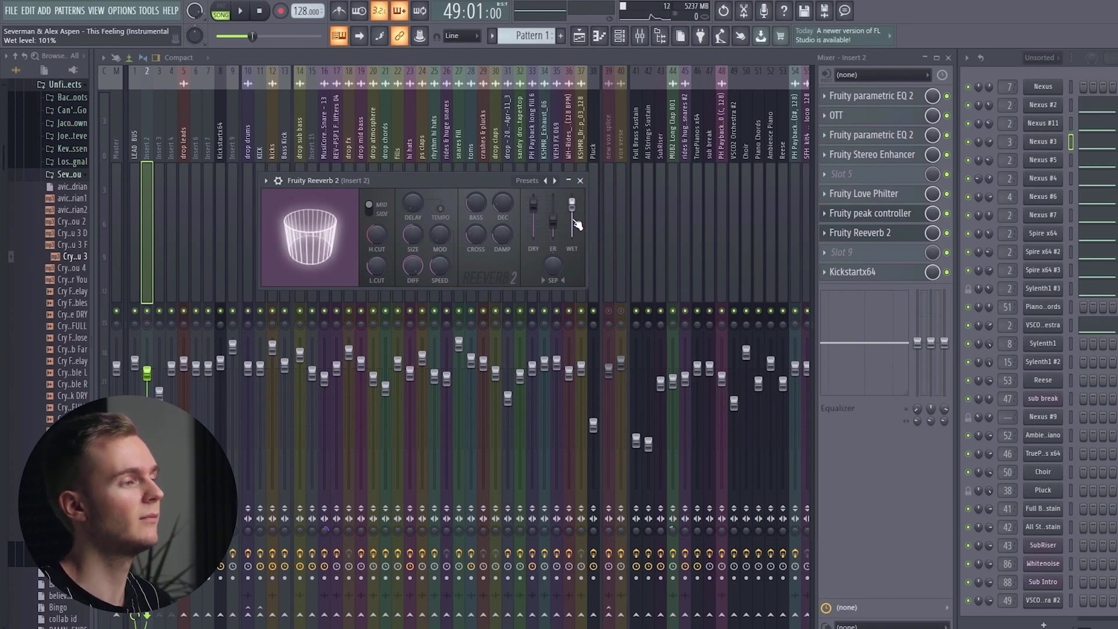
# - Inspect the Kickstart sidechain curve and mix setting on Insert 2
pyautogui.click(852, 271)
pyautogui.moveTo(452, 185); pyautogui.dragTo(556, 161)
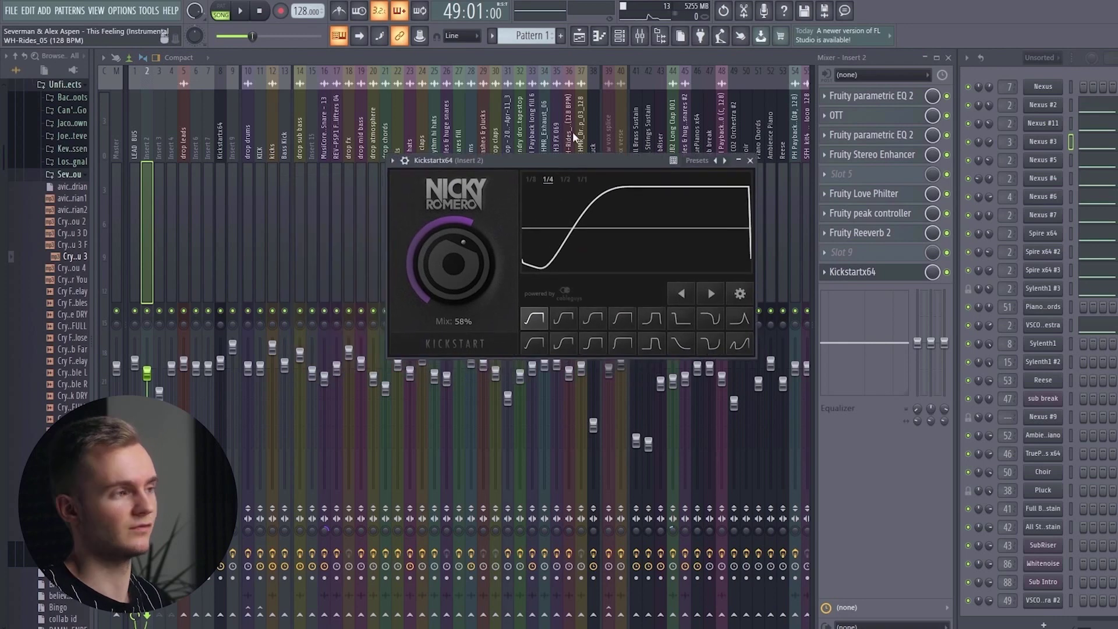
pyautogui.click(877, 276)
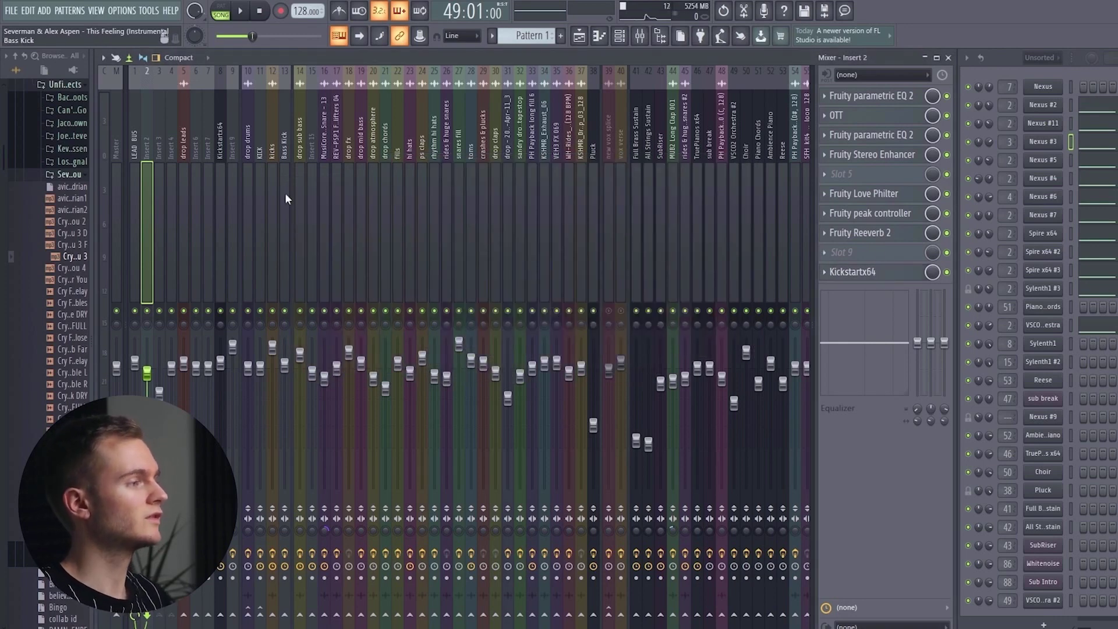
# - Look through the effect slots of Insert 3, Insert 4 and the drop leads track in the mixer
pyautogui.click(159, 169)
pyautogui.click(172, 169)
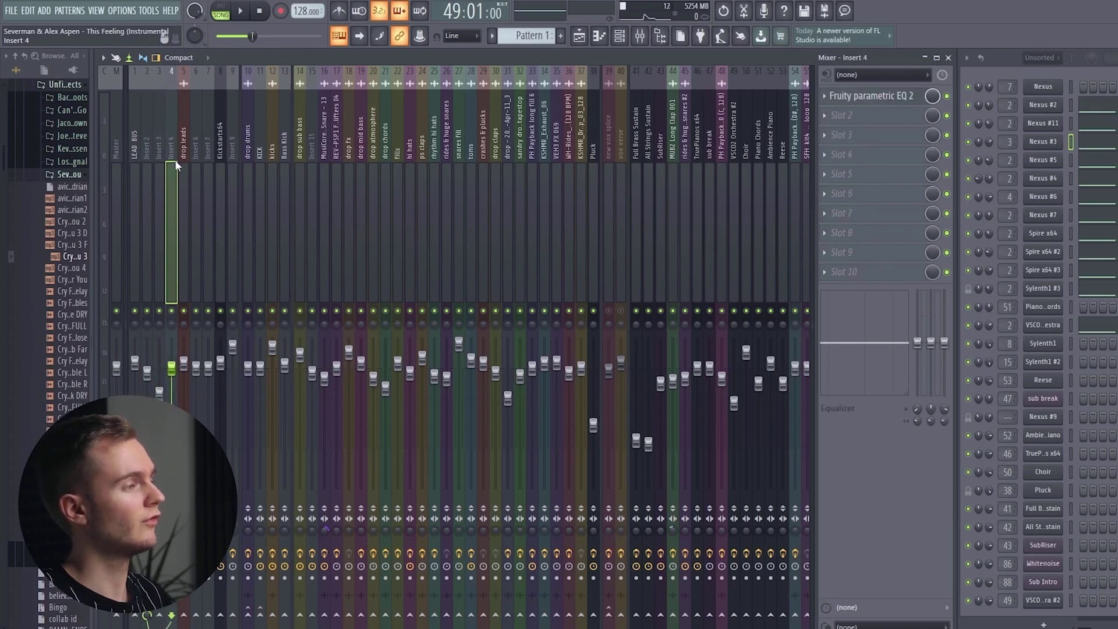
pyautogui.click(186, 169)
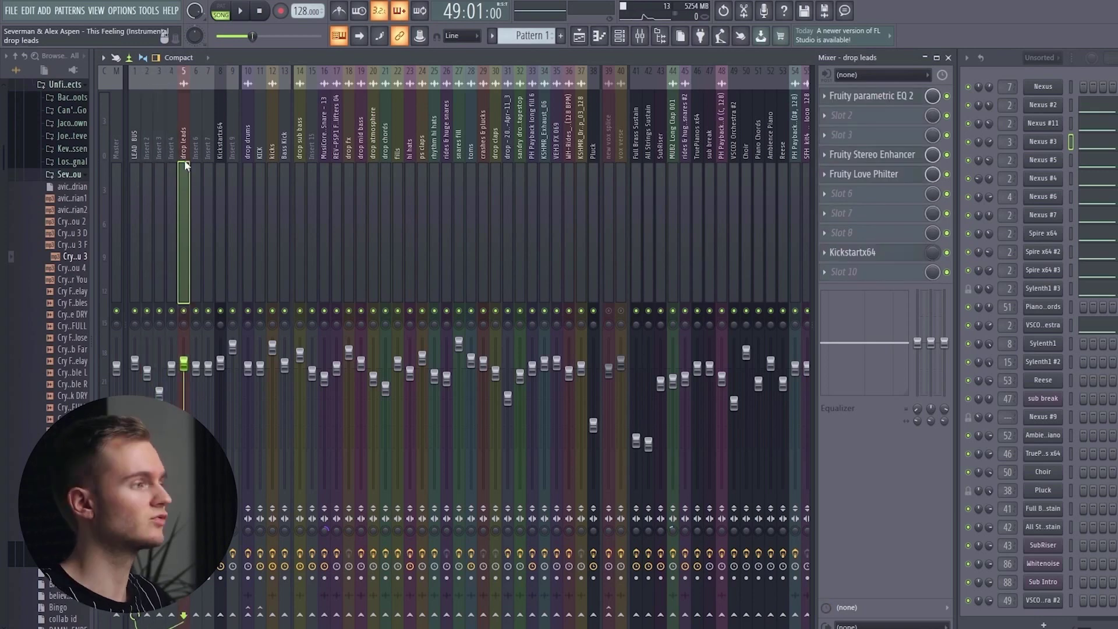
# - Select the LEAD BUS track and examine the cutoff curve of its first Fruity parametric EQ 2
pyautogui.click(135, 167)
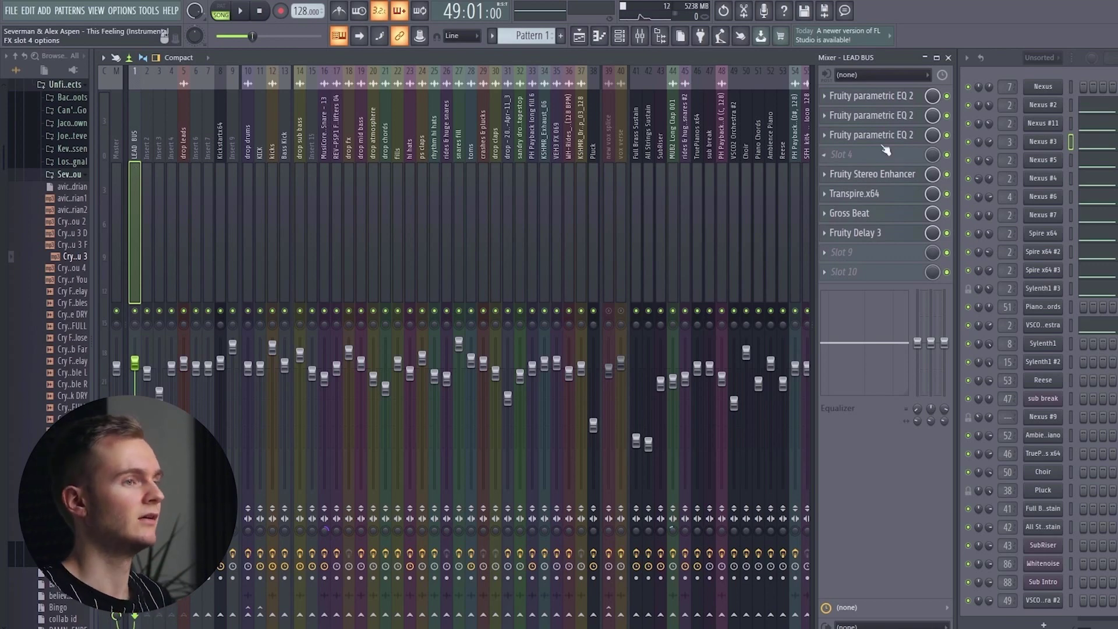
pyautogui.click(889, 105)
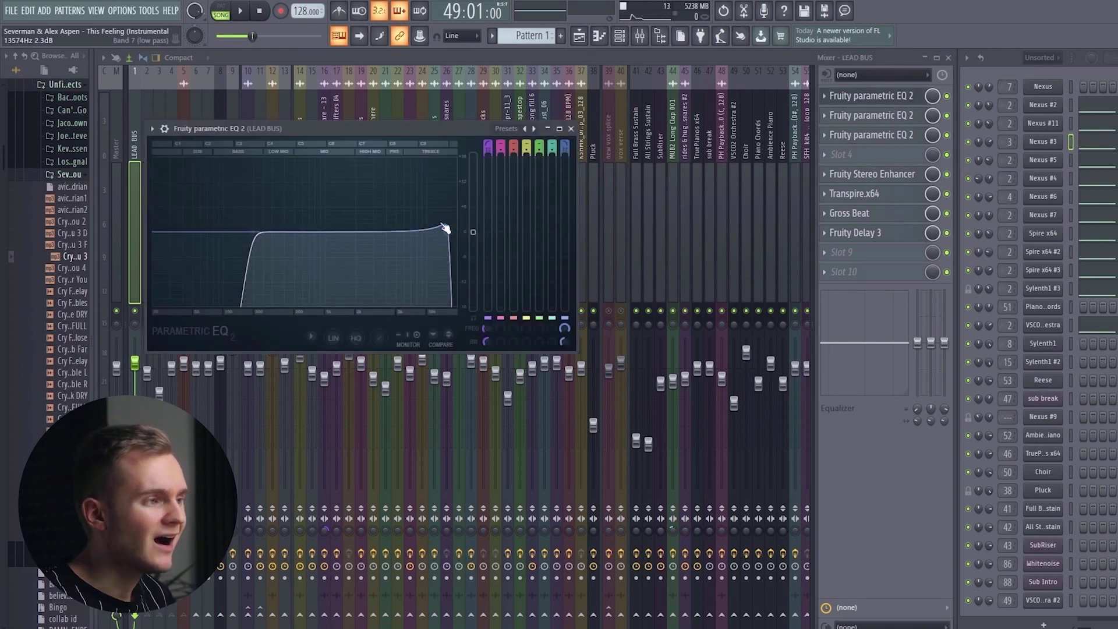
pyautogui.moveTo(447, 228)
pyautogui.mouseDown()
pyautogui.moveTo(474, 236)
pyautogui.moveTo(441, 226)
pyautogui.mouseUp()
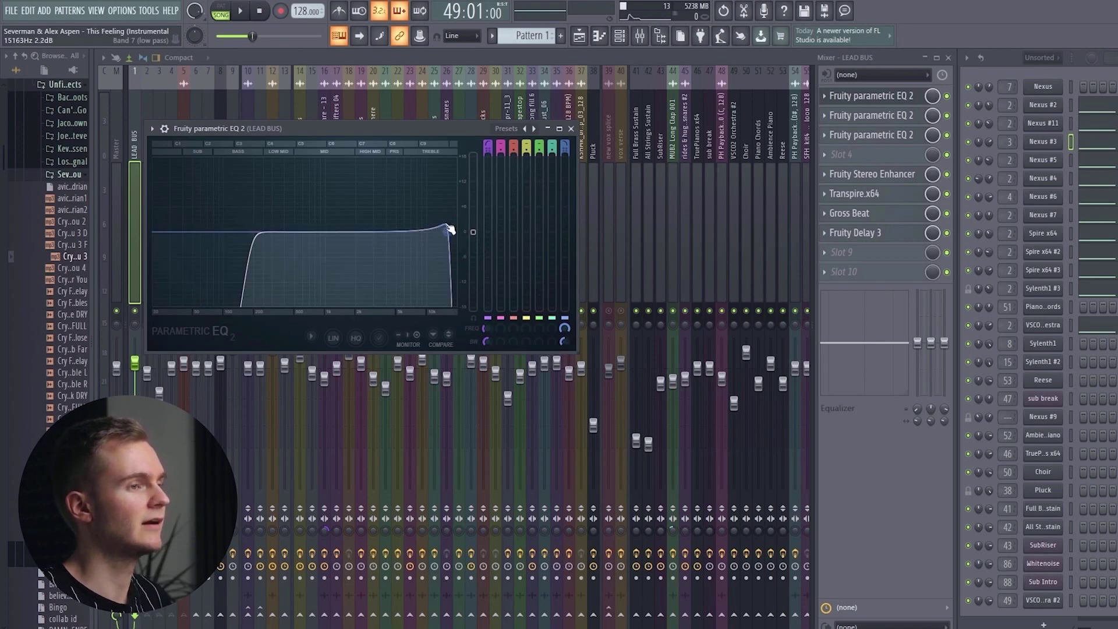
pyautogui.click(893, 97)
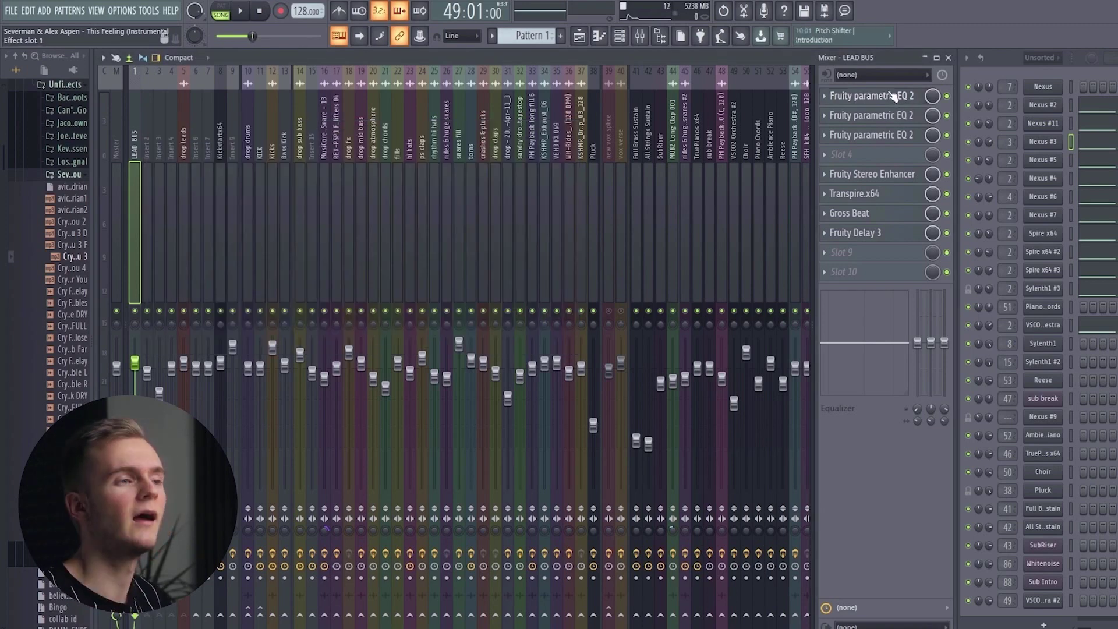
# - Check the remaining EQs on LEAD BUS and play the drop while viewing the Fruity Stereo Enhancer's volume
pyautogui.click(893, 96)
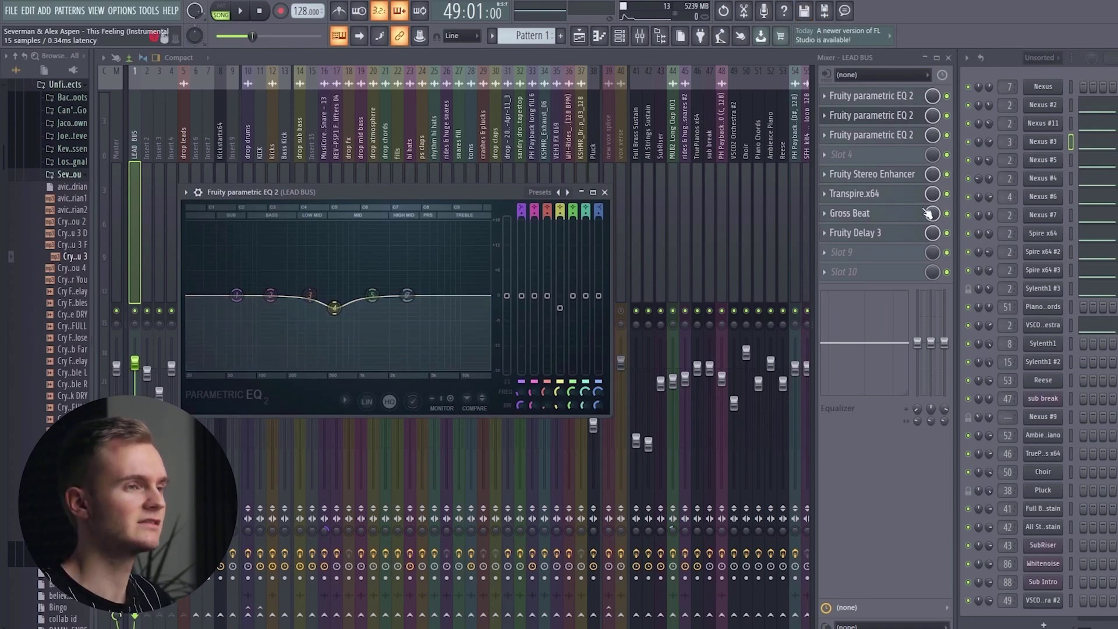
pyautogui.click(914, 119)
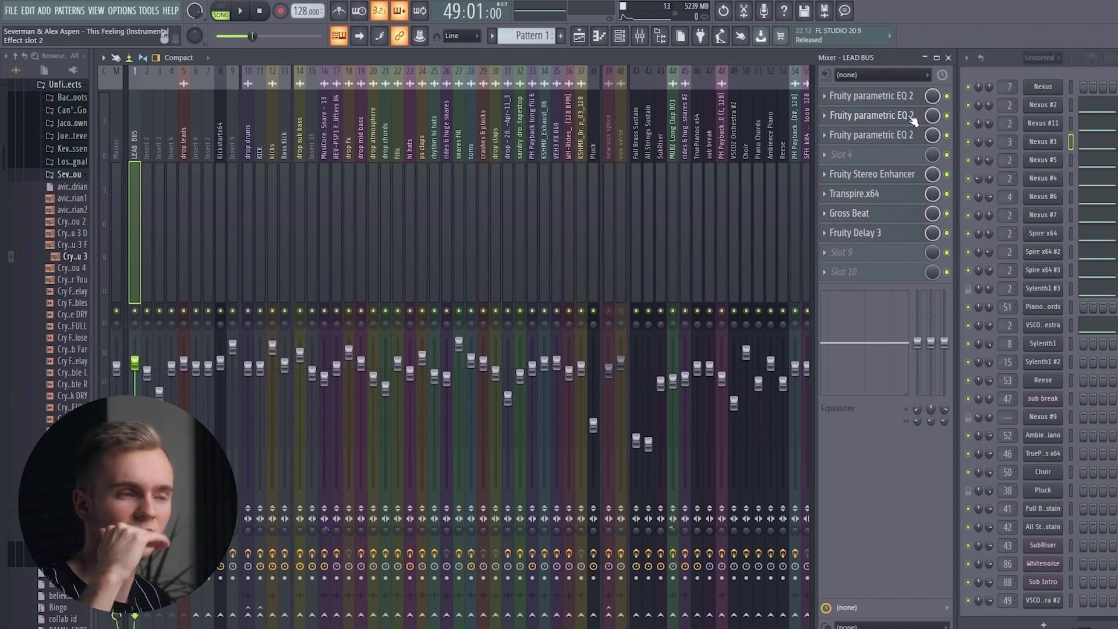
pyautogui.click(912, 134)
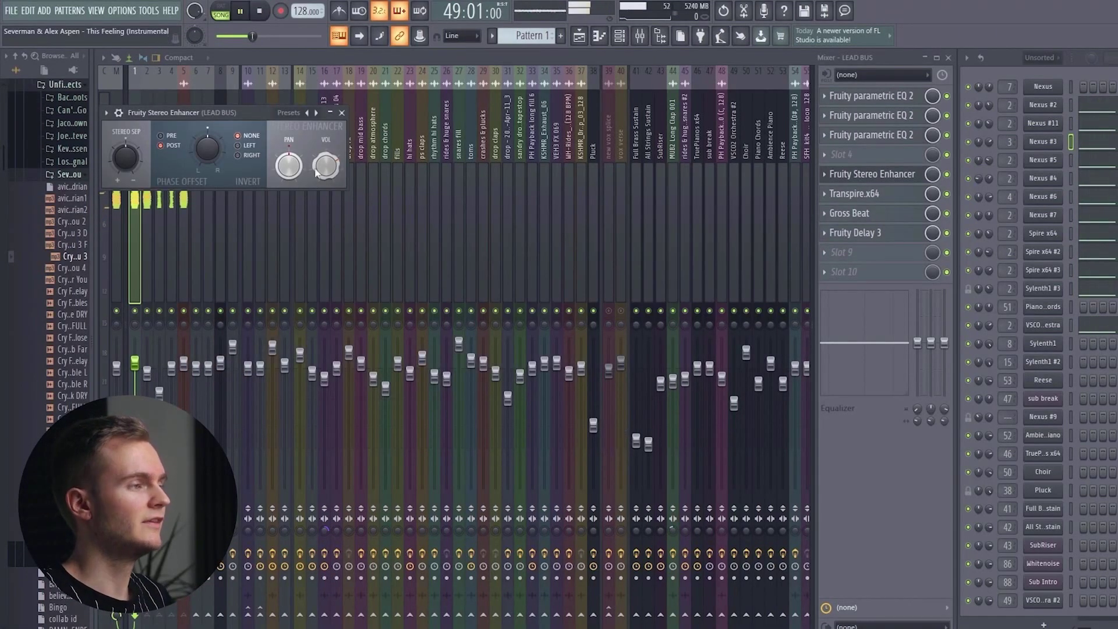
pyautogui.press('space')
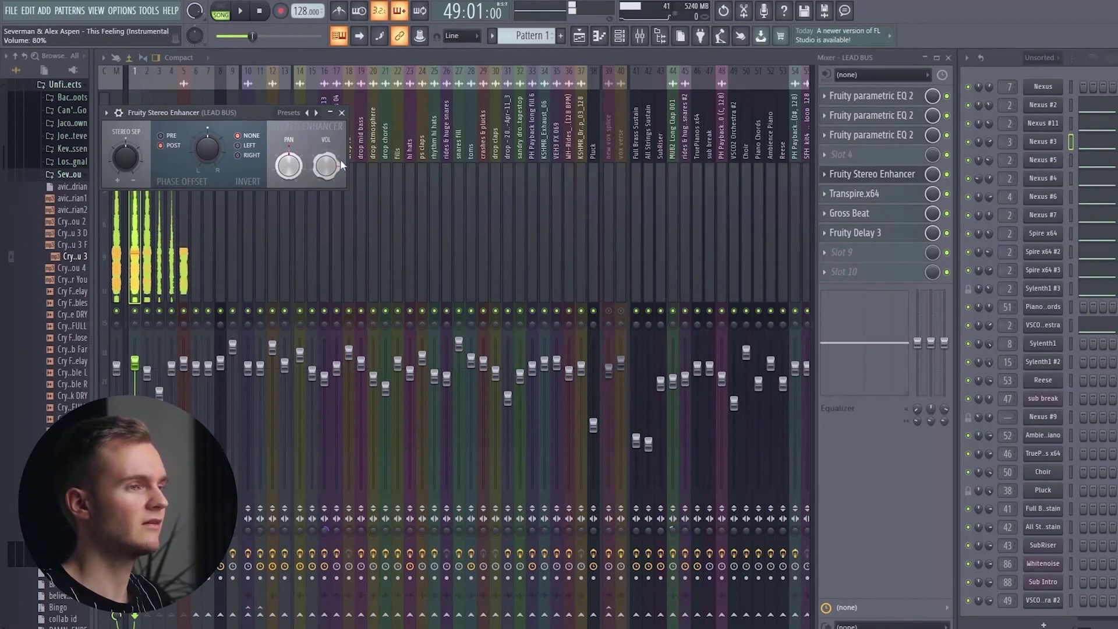
# - Inspect the Transpire transient processor and the Gross Beat sidechain volume pattern on LEAD BUS
pyautogui.click(885, 194)
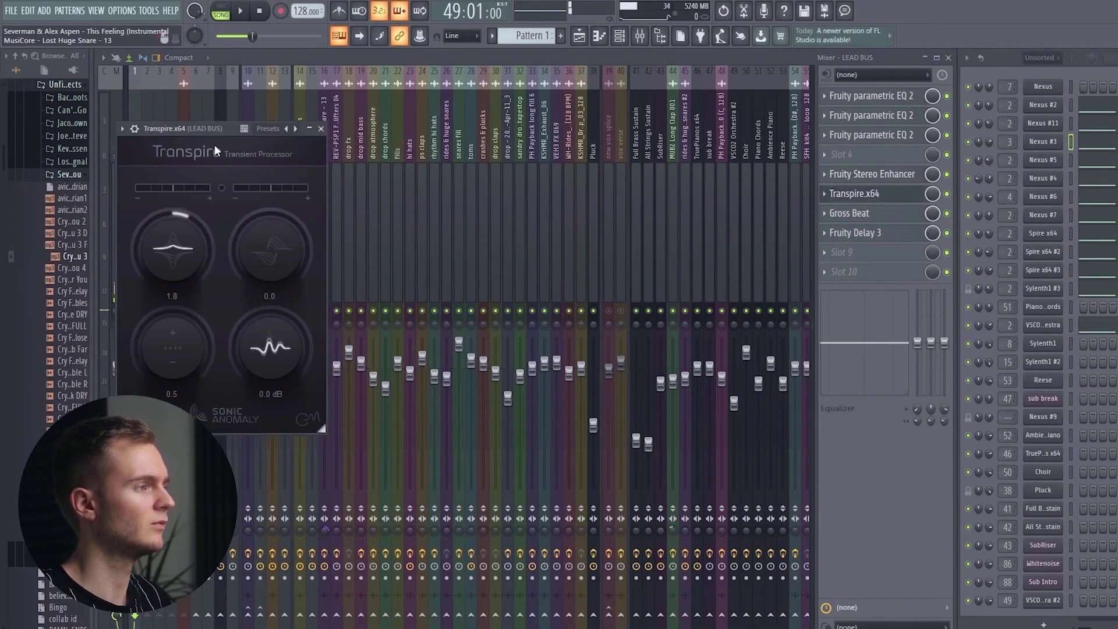
pyautogui.moveTo(190, 130); pyautogui.dragTo(373, 112)
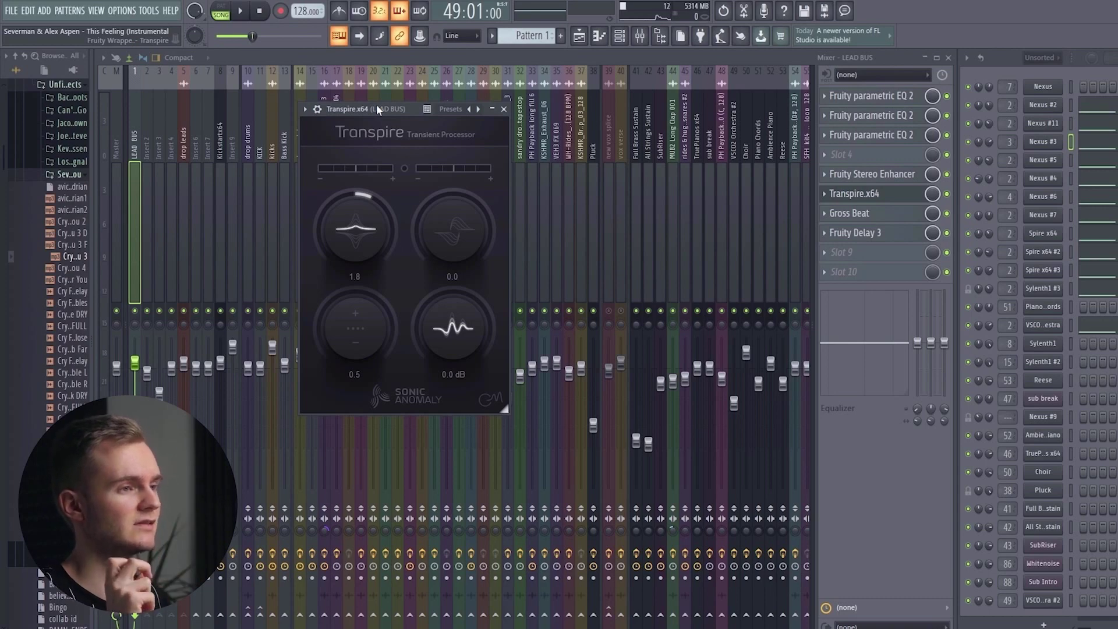
pyautogui.click(850, 213)
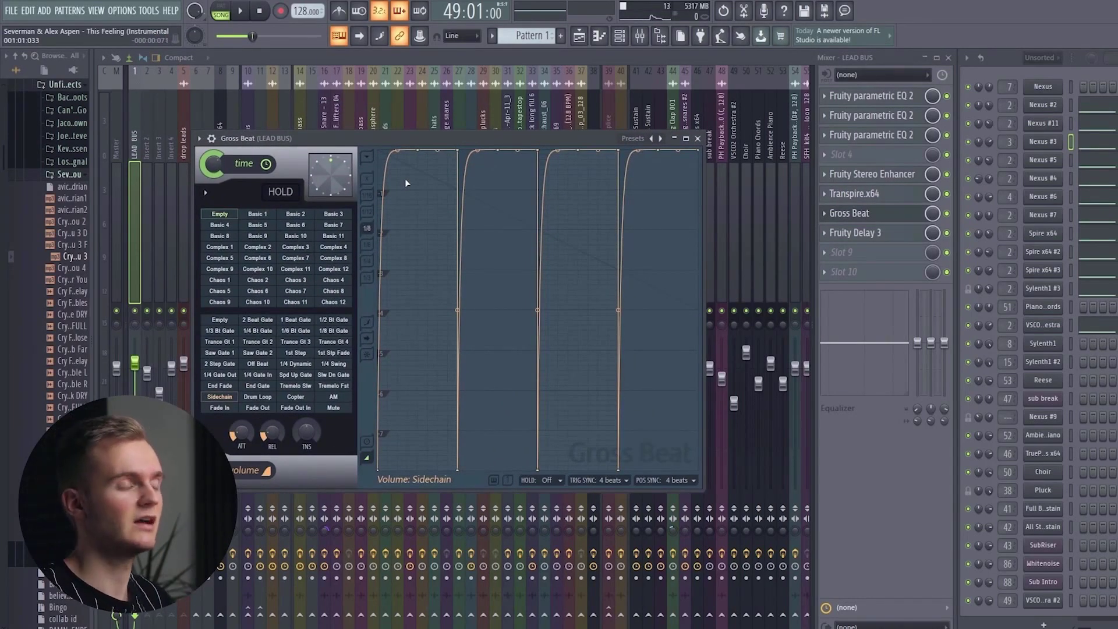
pyautogui.moveTo(457, 141); pyautogui.dragTo(515, 131)
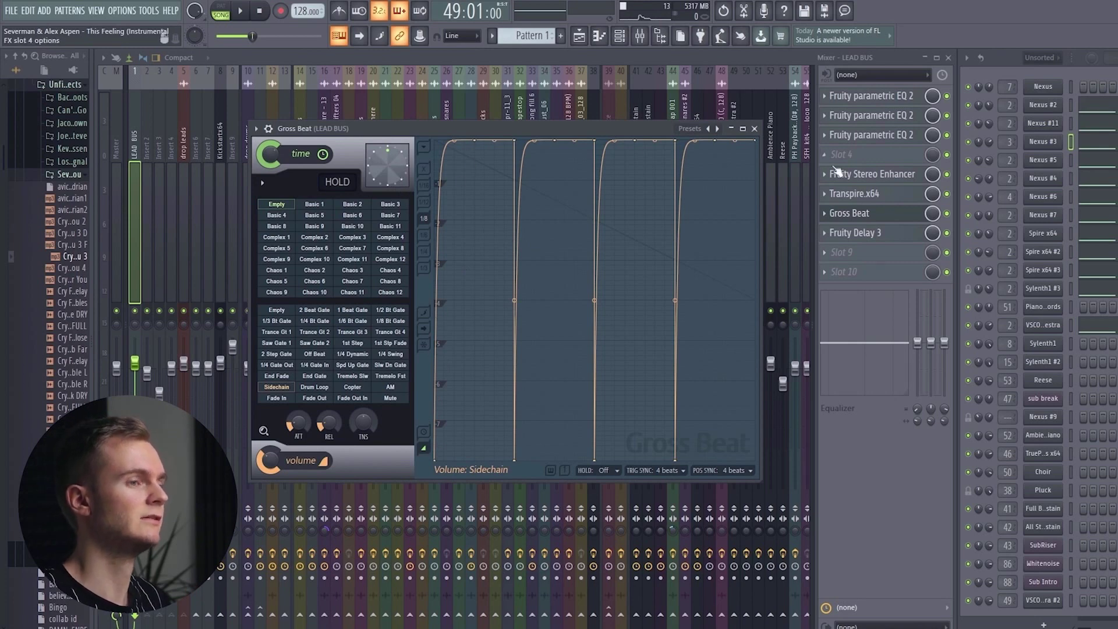
# - View the Fruity Delay 3 on LEAD BUS while playing the drop, and return to the playlist
pyautogui.click(854, 232)
pyautogui.moveTo(466, 199); pyautogui.dragTo(560, 178)
pyautogui.press('space')
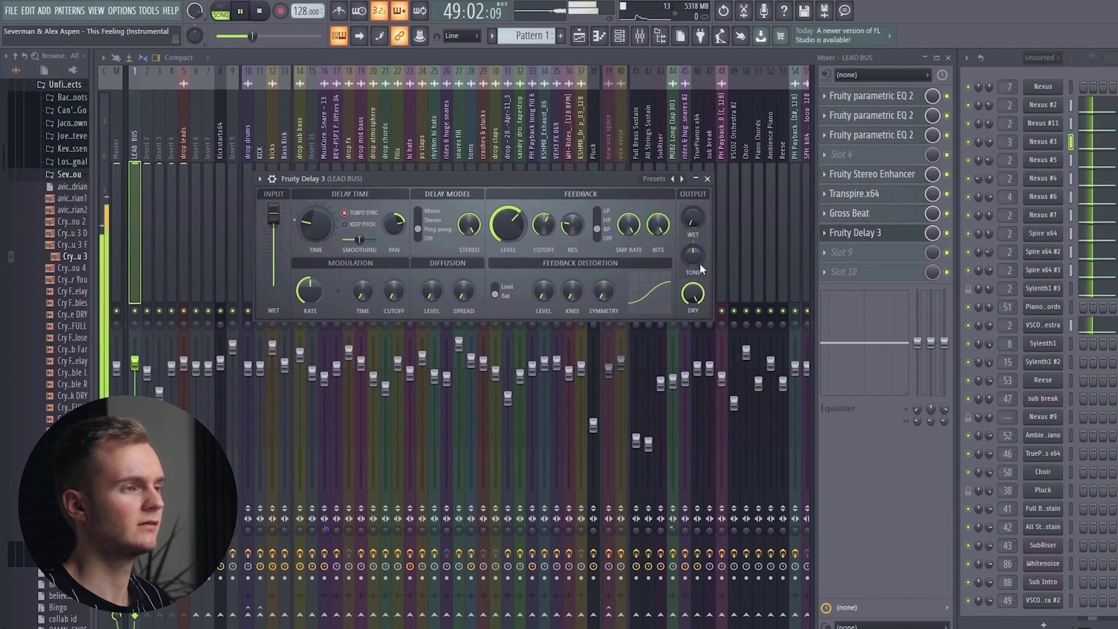
pyautogui.press('space')
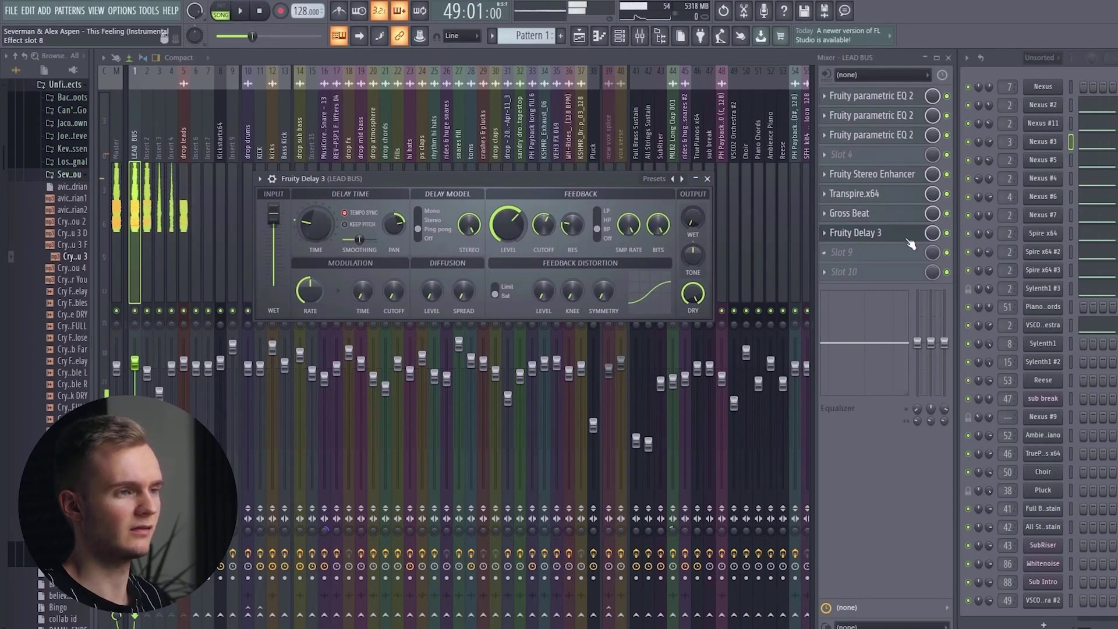
pyautogui.click(886, 235)
pyautogui.click(891, 236)
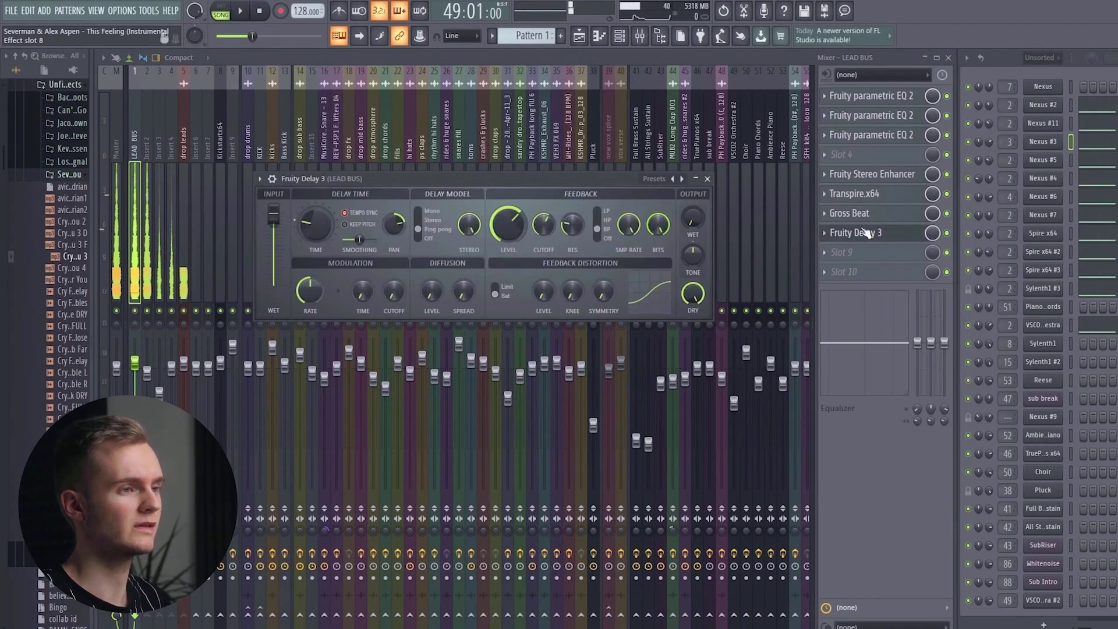
pyautogui.click(891, 235)
pyautogui.press('F5')
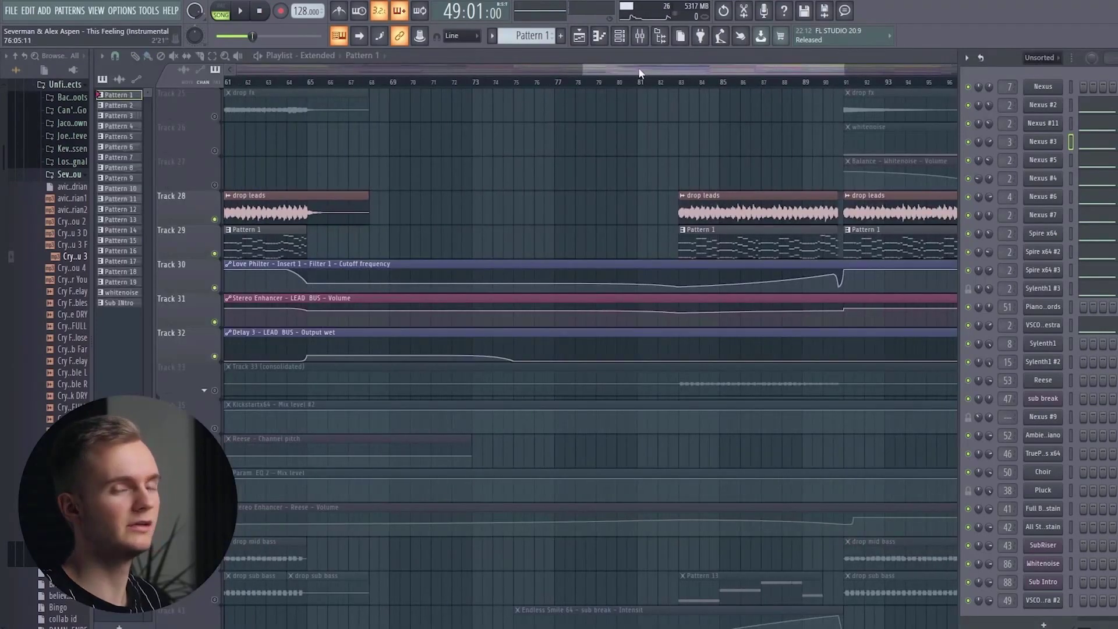
# - Play the drop leads from bar 64 to hear the cutoff, stereo enhancer volume and delay wet automation at the drop's end
pyautogui.press('F6')
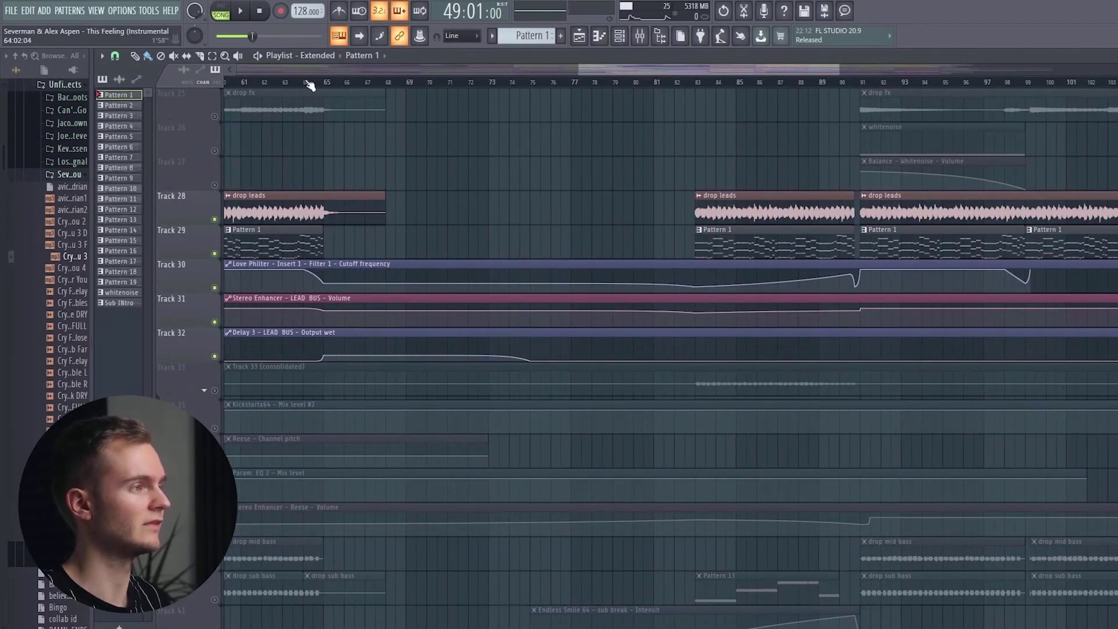
pyautogui.click(309, 85)
pyautogui.scroll(3, 307, 83)
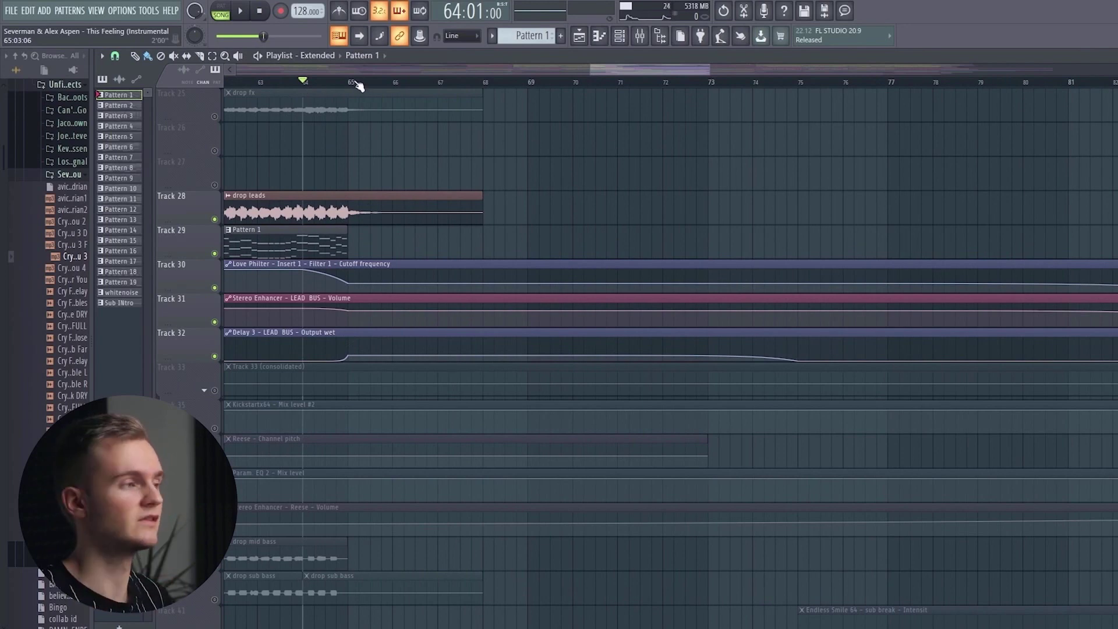
pyautogui.press('space')
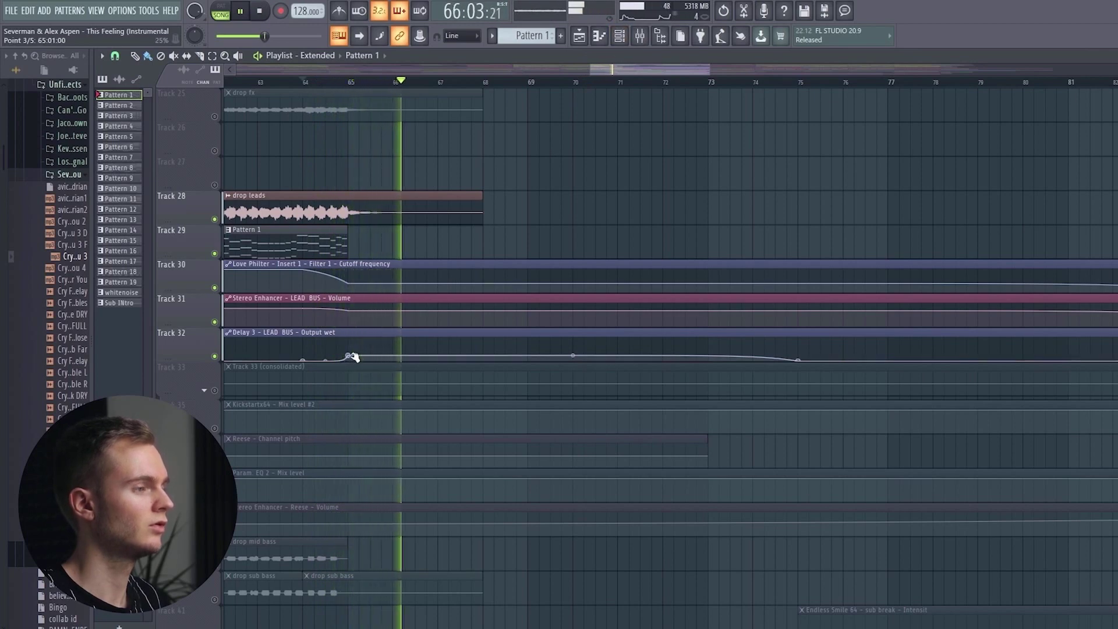
pyautogui.press('space')
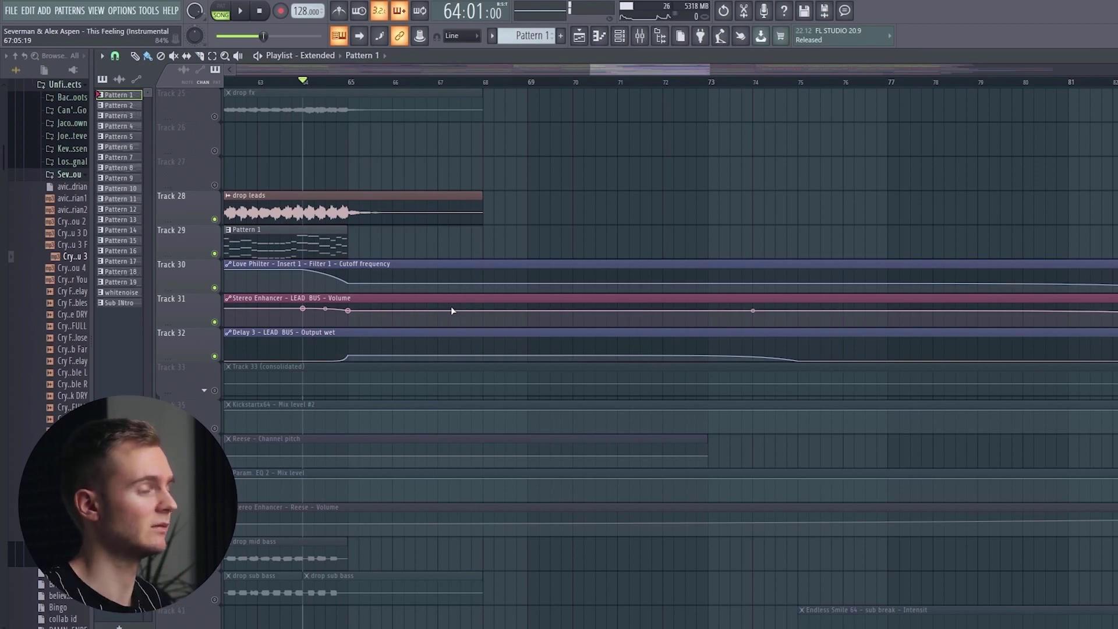
# - Move the playback position back to bar 49 and solo the drop atmosphere track
pyautogui.press('F9')
pyautogui.press('F9')
pyautogui.scroll(-4, 664, 88)
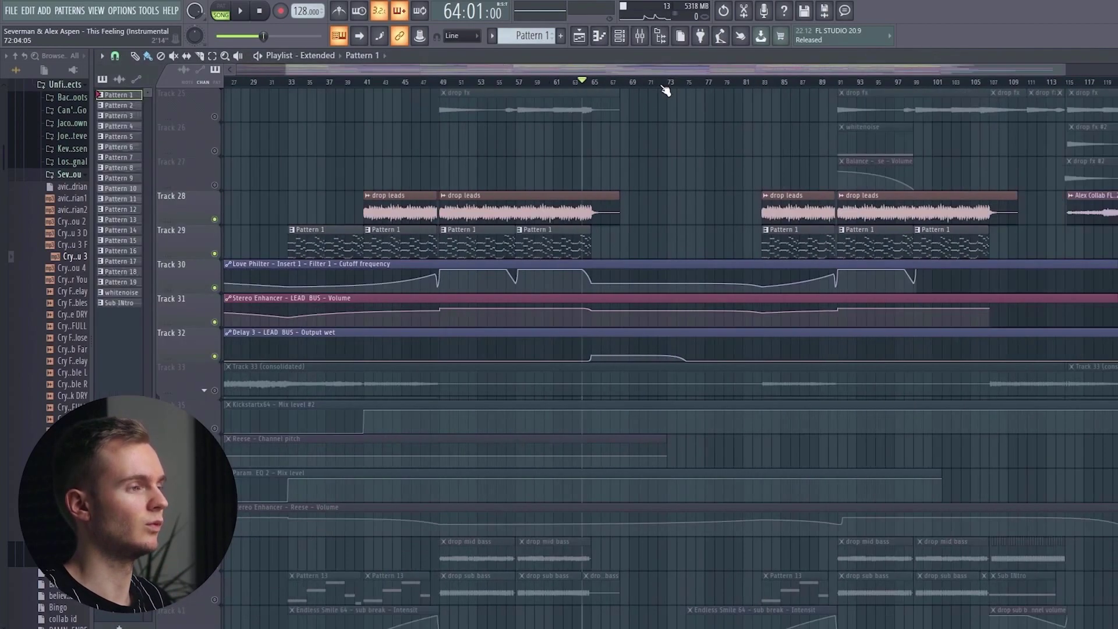
pyautogui.click(521, 82)
pyautogui.scroll(4, 524, 84)
pyautogui.scroll(-3, 524, 86)
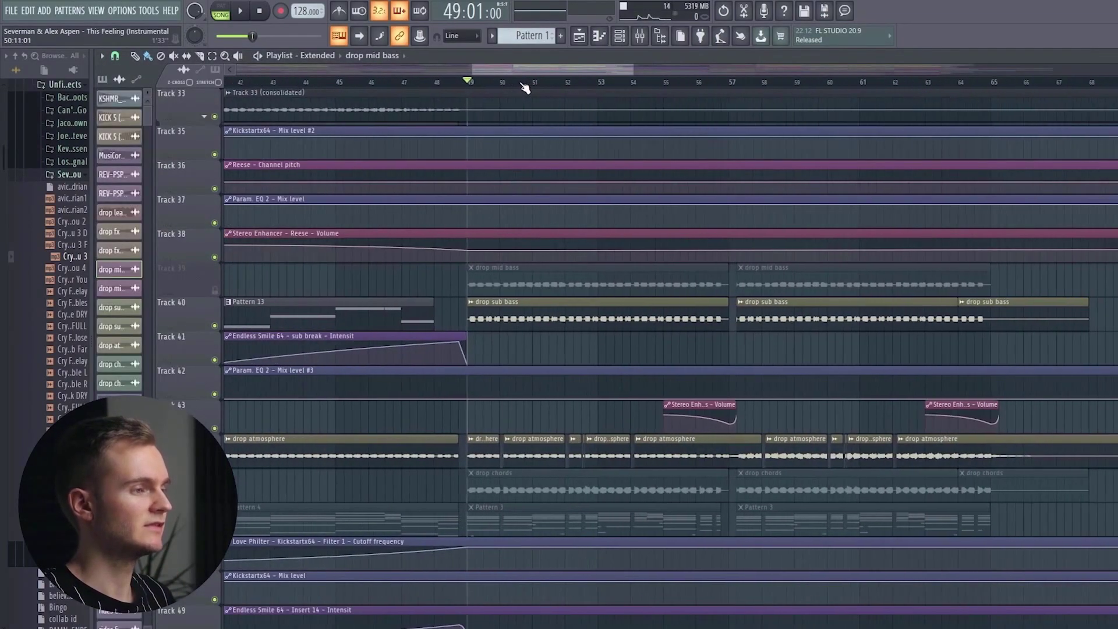
pyautogui.keyDown('ctrl'); pyautogui.click(380, 461); pyautogui.keyUp('ctrl')
# - Select the drop atmosphere clips from bar 49 to 54 to check their cuts, and clear the selection
pyautogui.moveTo(481, 453); pyautogui.dragTo(637, 460)
pyautogui.scroll(3, 526, 93)
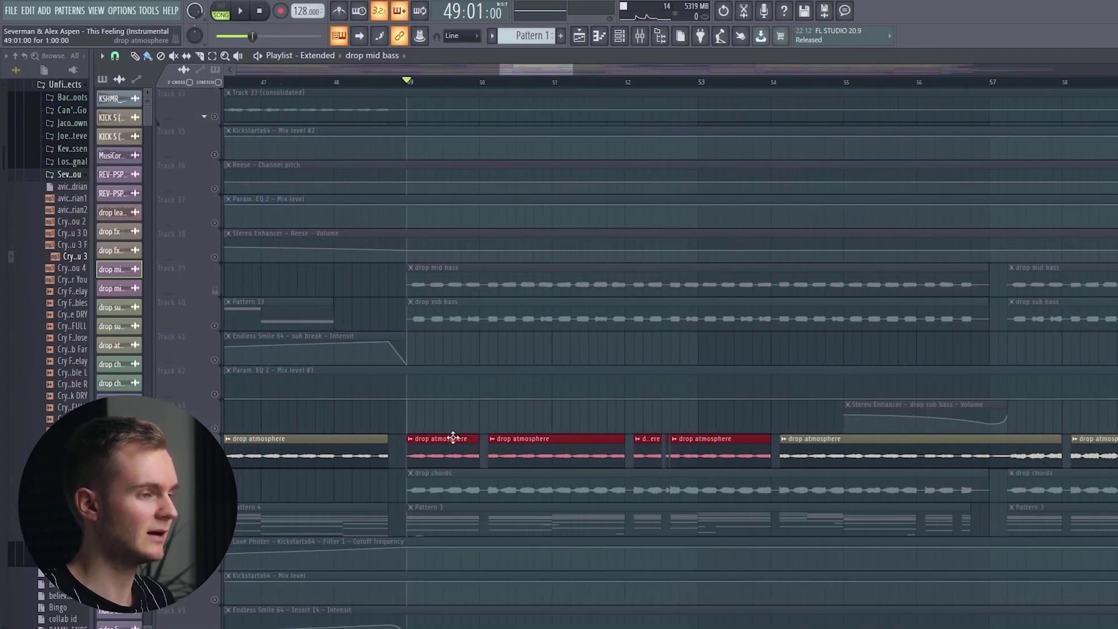
pyautogui.moveTo(449, 437); pyautogui.dragTo(643, 432)
pyautogui.click(571, 418)
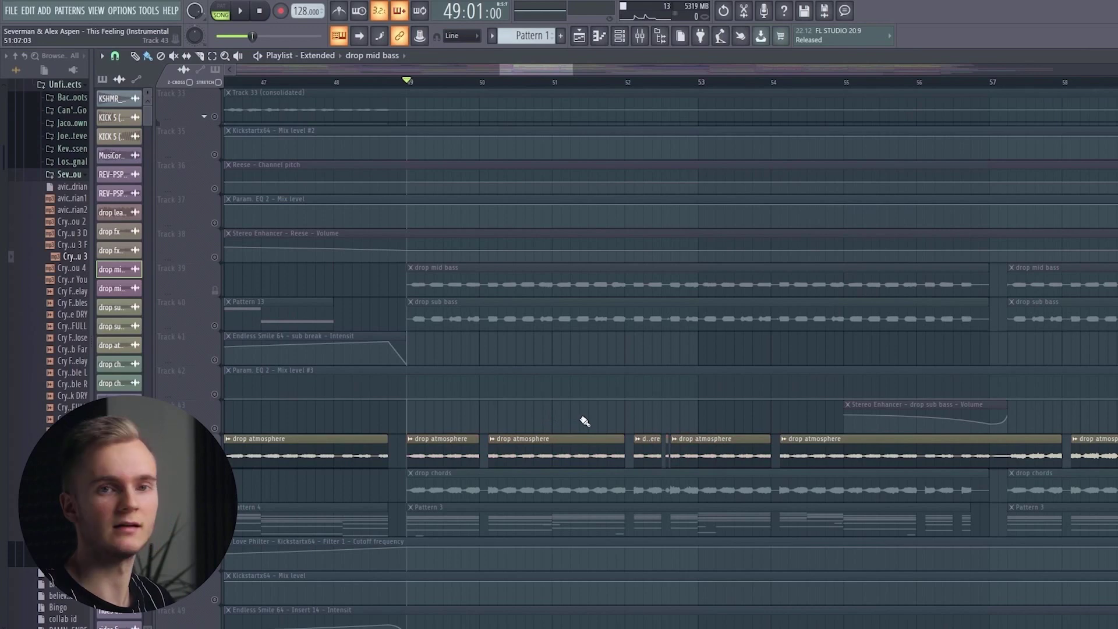
# - Solo the SFH loop on Track 51 and play it from bar 57
pyautogui.scroll(-2, 579, 392)
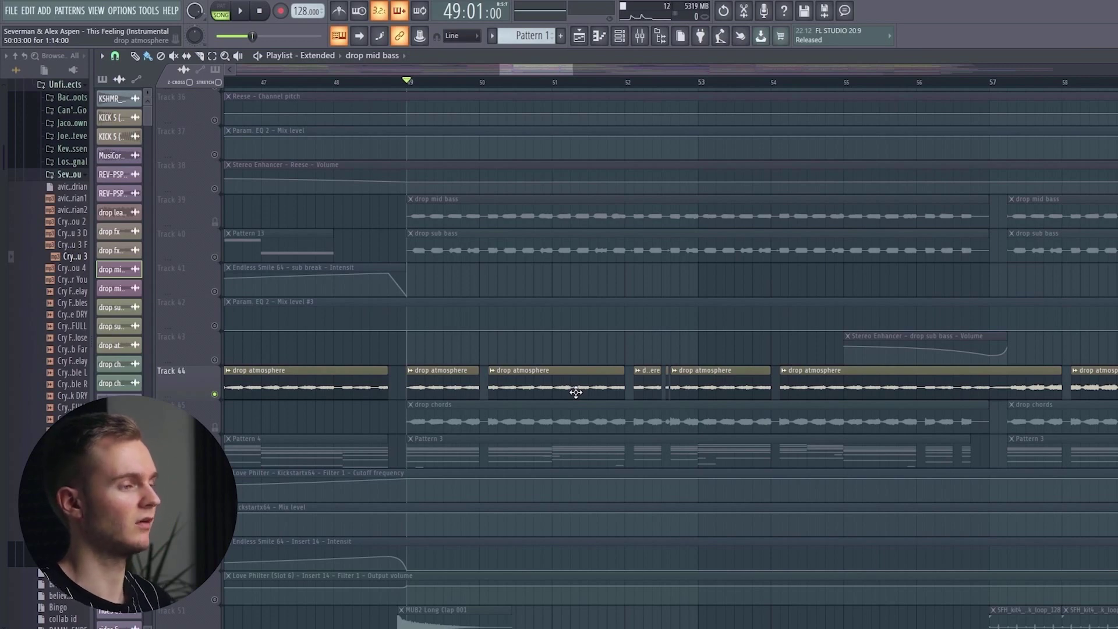
pyautogui.scroll(-5, 499, 322)
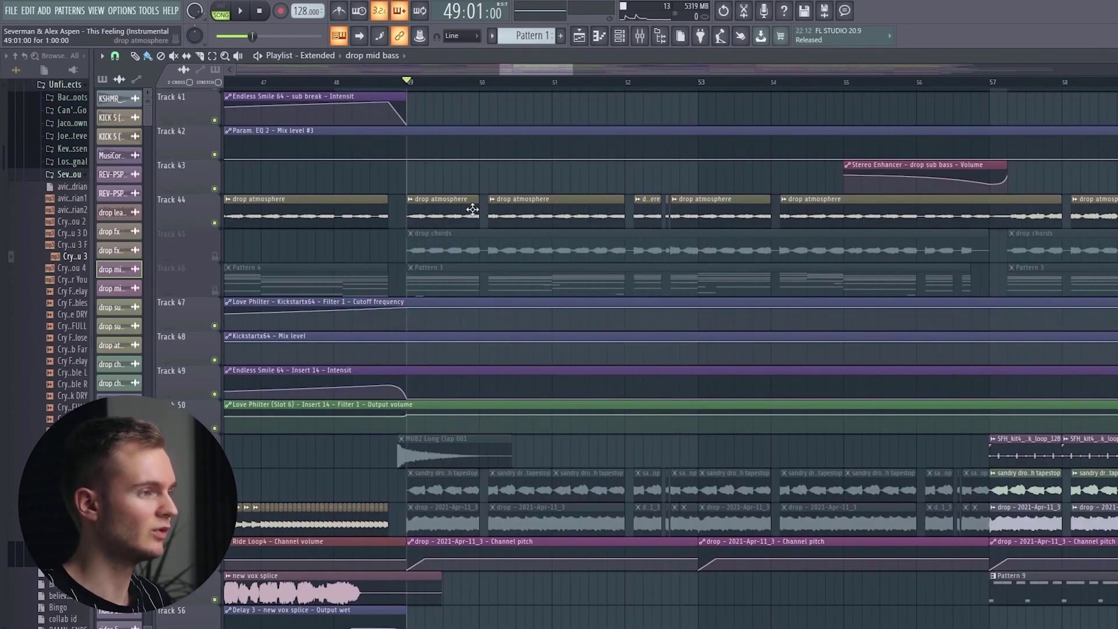
pyautogui.scroll(-2, 594, 155)
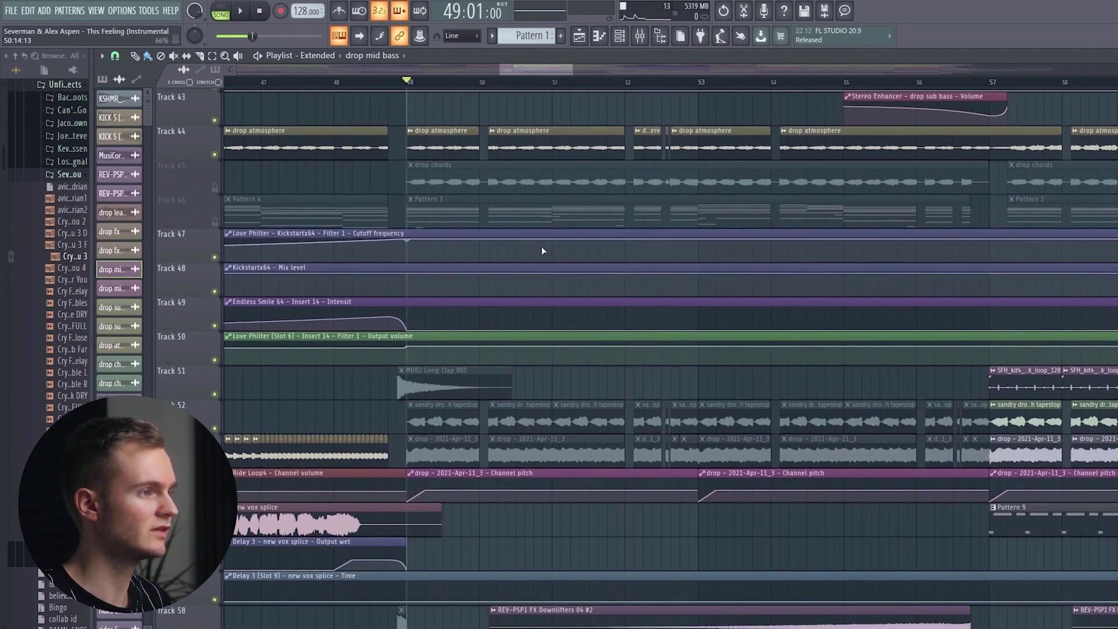
pyautogui.scroll(-2, 564, 74)
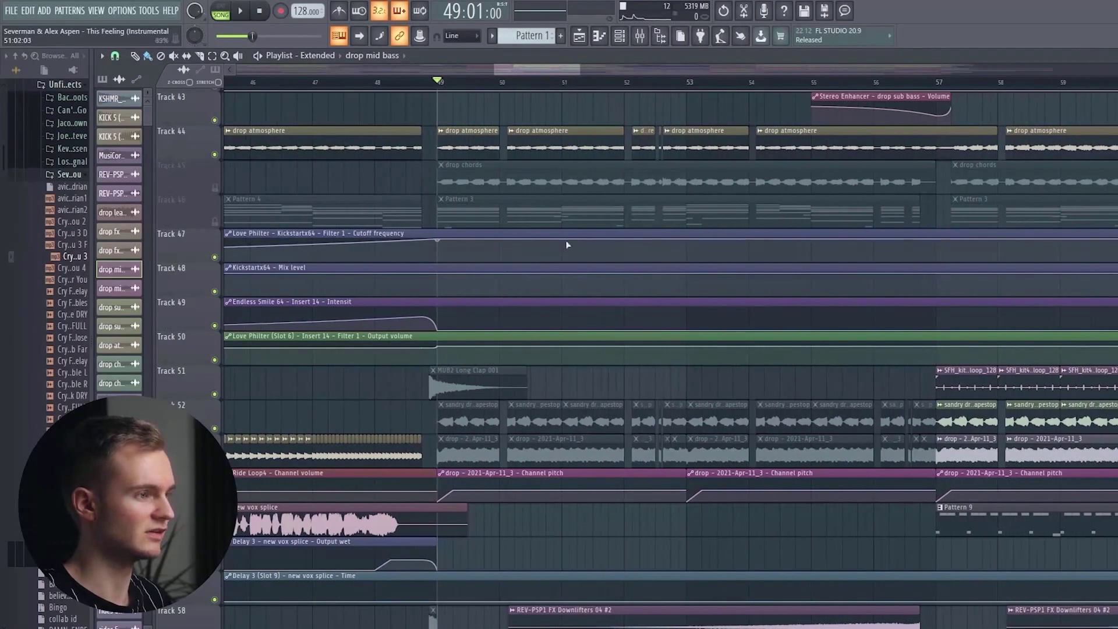
pyautogui.scroll(-4, 591, 308)
pyautogui.scroll(-4, 591, 308)
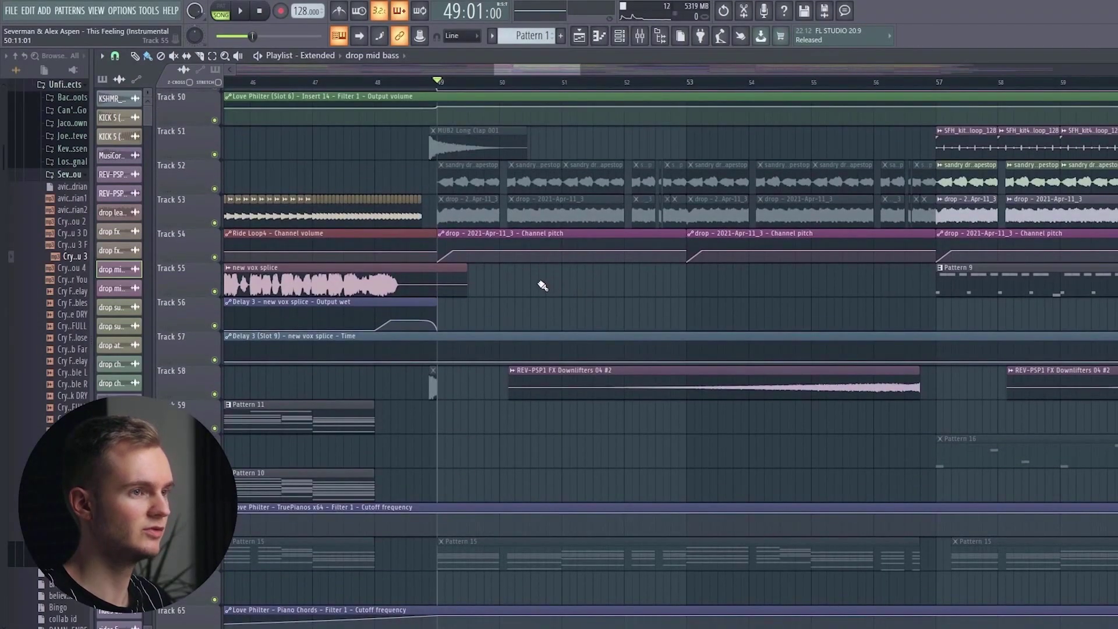
pyautogui.hscroll(5, 625, 70)
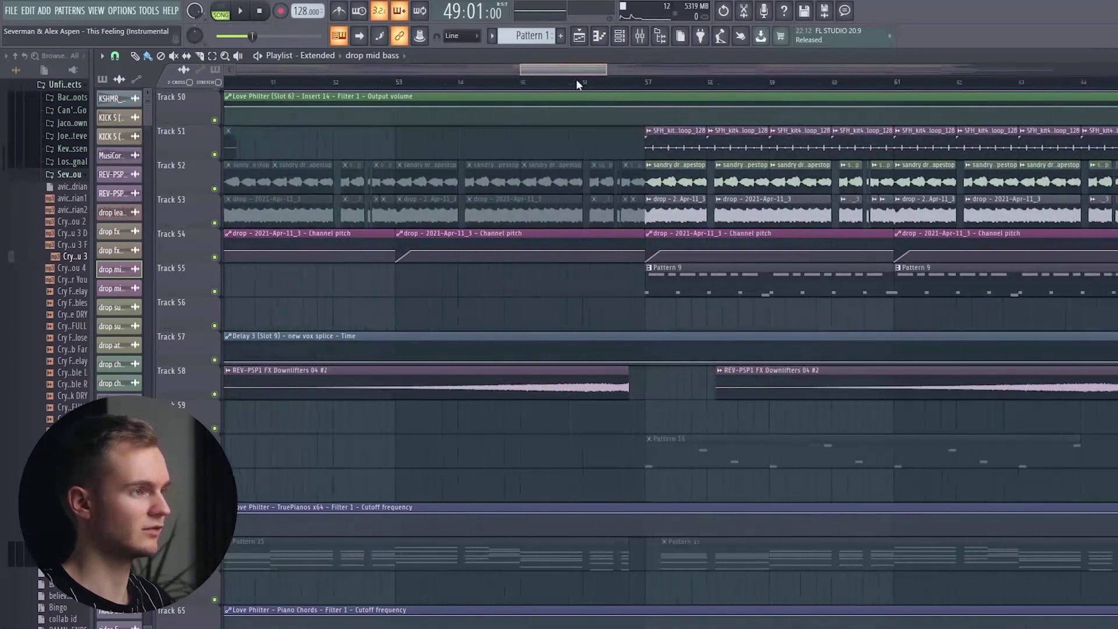
pyautogui.click(655, 87)
pyautogui.press('space')
pyautogui.scroll(-3, 641, 84)
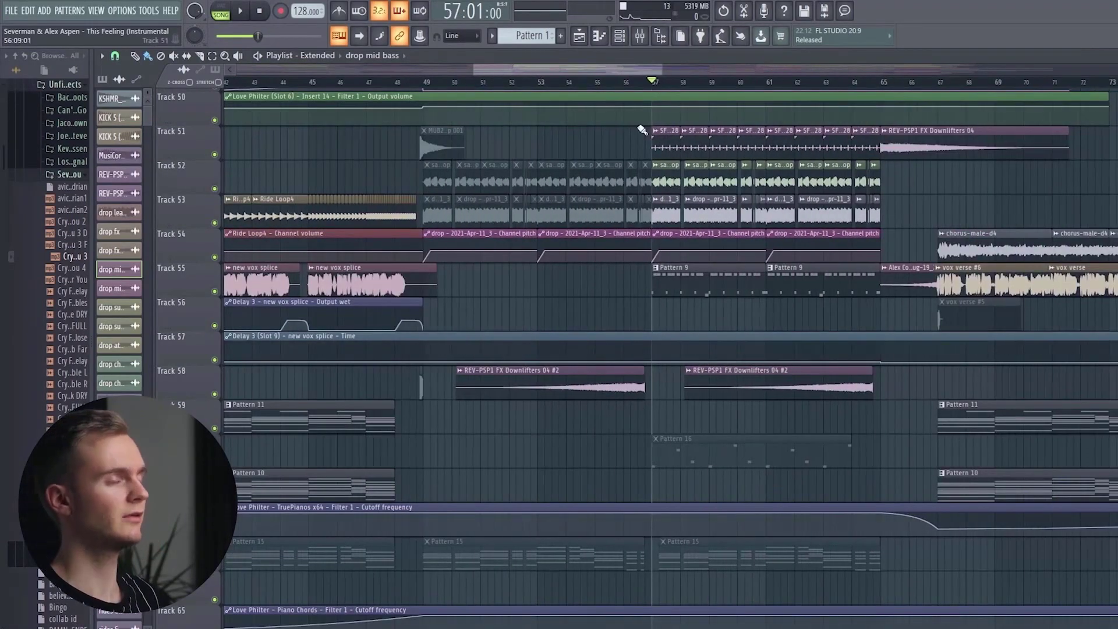
pyautogui.scroll(3, 602, 178)
pyautogui.scroll(4, 583, 314)
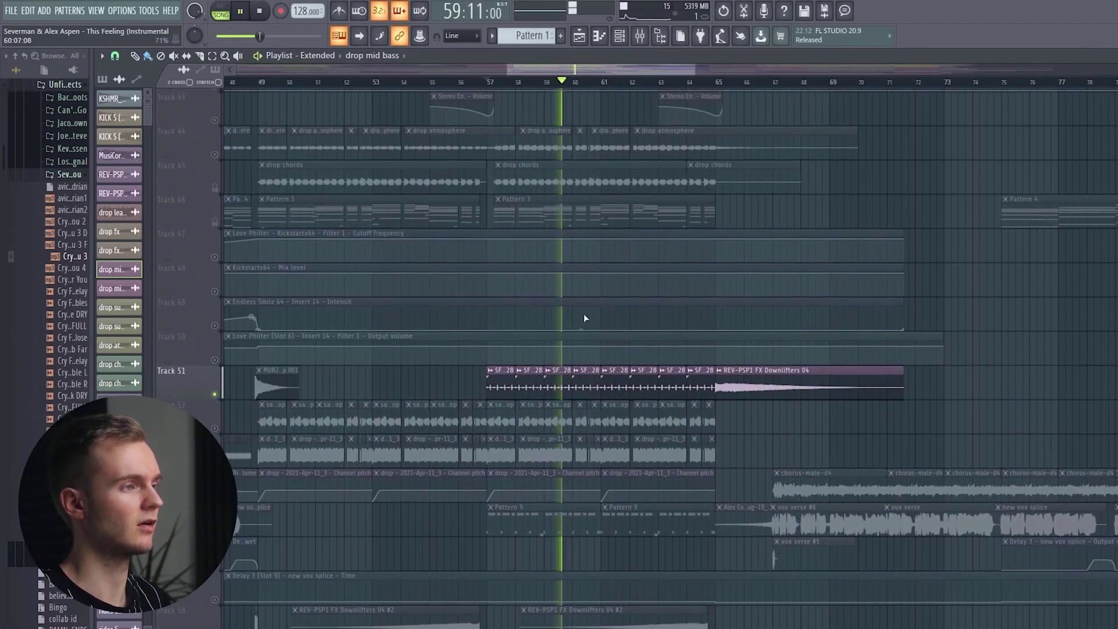
# - Audition the sandry drop tapestop clips on Track 52, and the Track 53 drop clips with their channel pitch automation
pyautogui.click(210, 422)
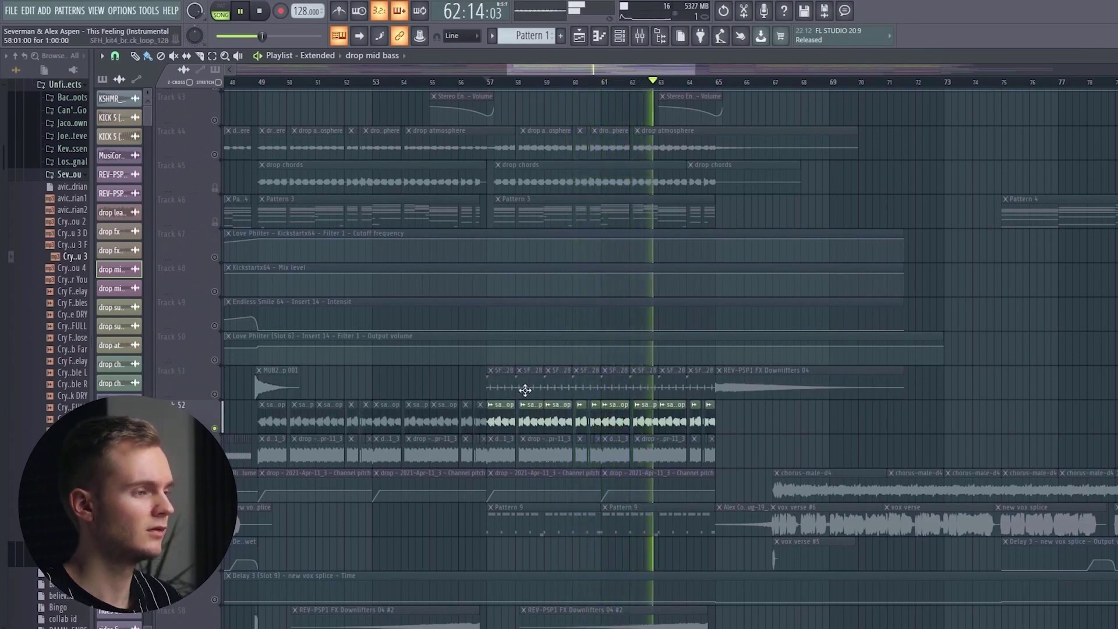
pyautogui.press('space')
pyautogui.click(210, 457)
pyautogui.keyDown('shift'); pyautogui.click(210, 493); pyautogui.keyUp('shift')
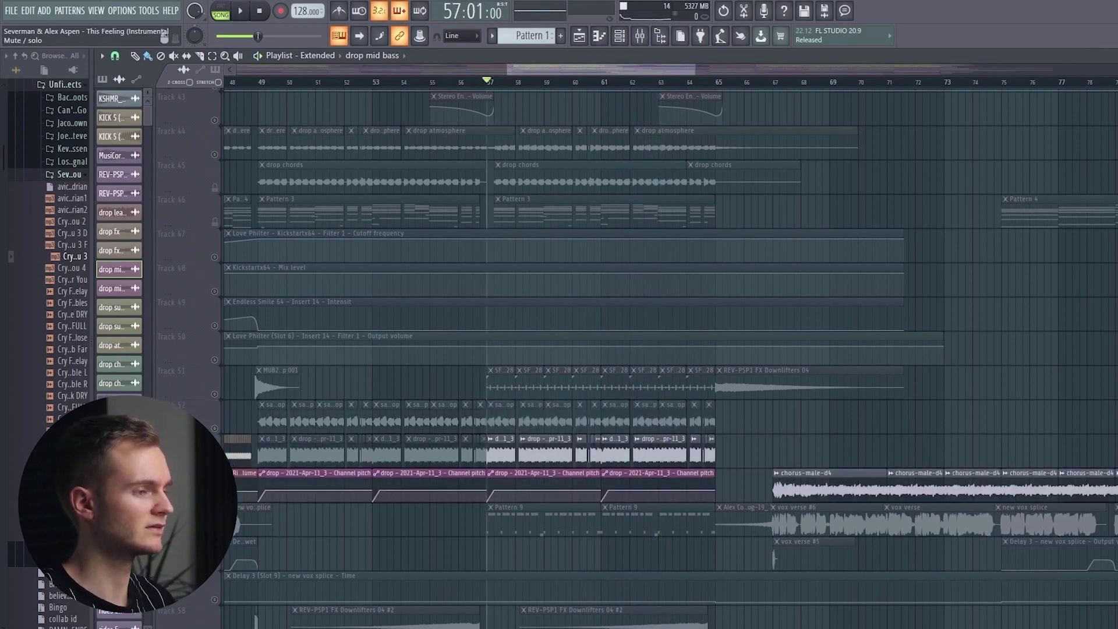
pyautogui.press('space')
pyautogui.scroll(3, 514, 90)
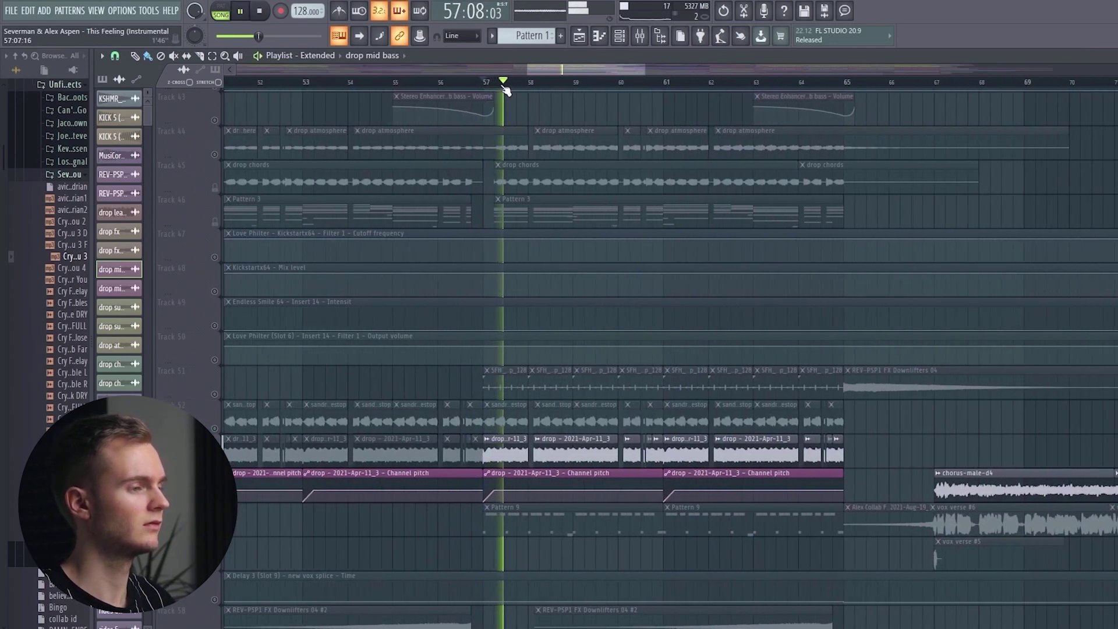
# - Add Track 52 and the Pattern 9 track to the soloed drop clips and listen to them together
pyautogui.keyDown('shift'); pyautogui.click(174, 404); pyautogui.keyUp('shift')
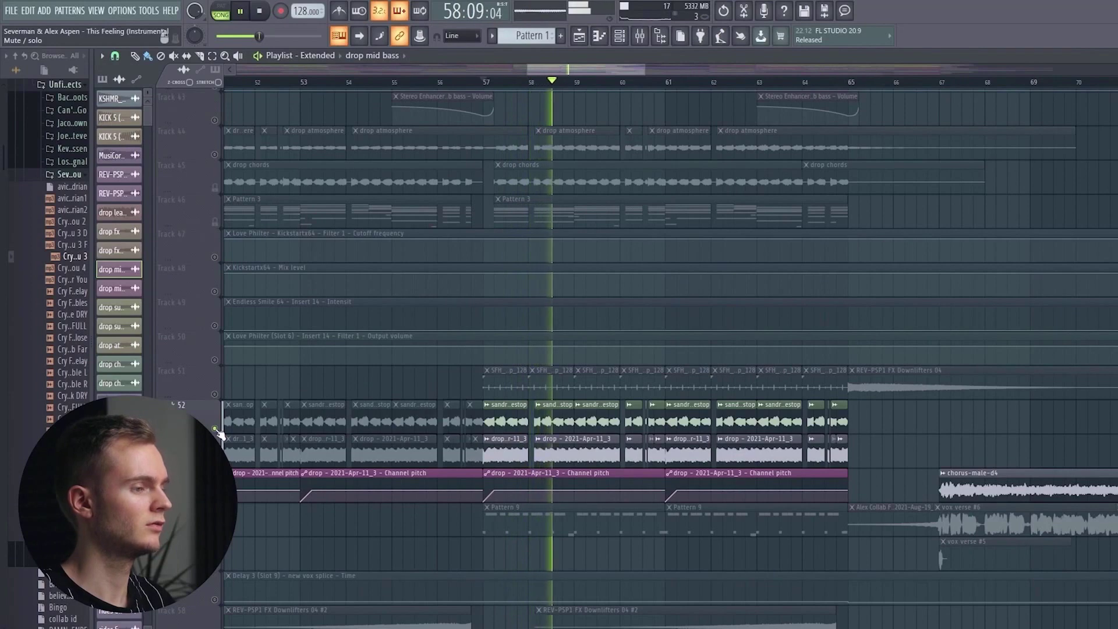
pyautogui.keyDown('shift'); pyautogui.click(173, 510); pyautogui.keyUp('shift')
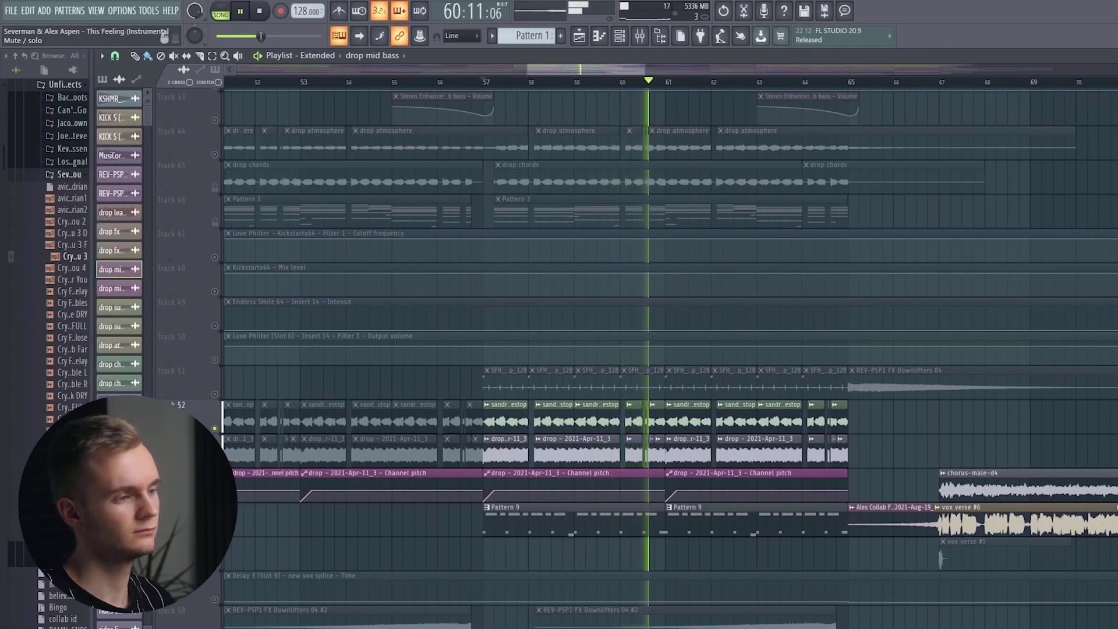
pyautogui.press('space')
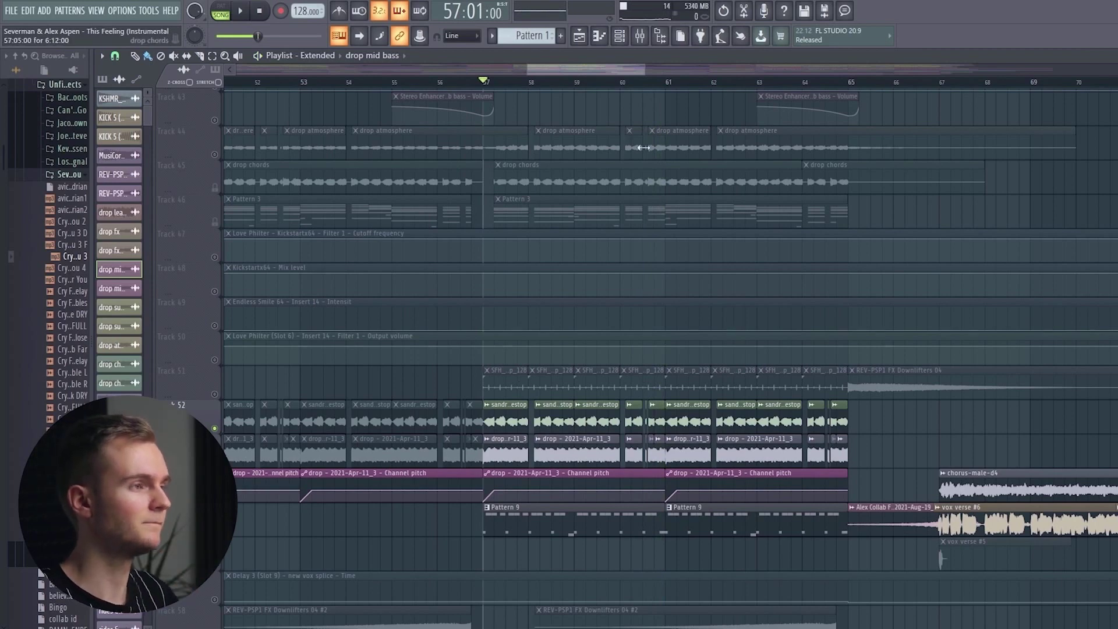
# - Solo the REV-PSP1 FX Downlifters 04 #2 track and play it from bar 63
pyautogui.scroll(-4, 536, 242)
pyautogui.keyDown('ctrl'); pyautogui.scroll(-3, 535, 241); pyautogui.keyUp('ctrl')
pyautogui.click(705, 84)
pyautogui.scroll(2, 706, 87)
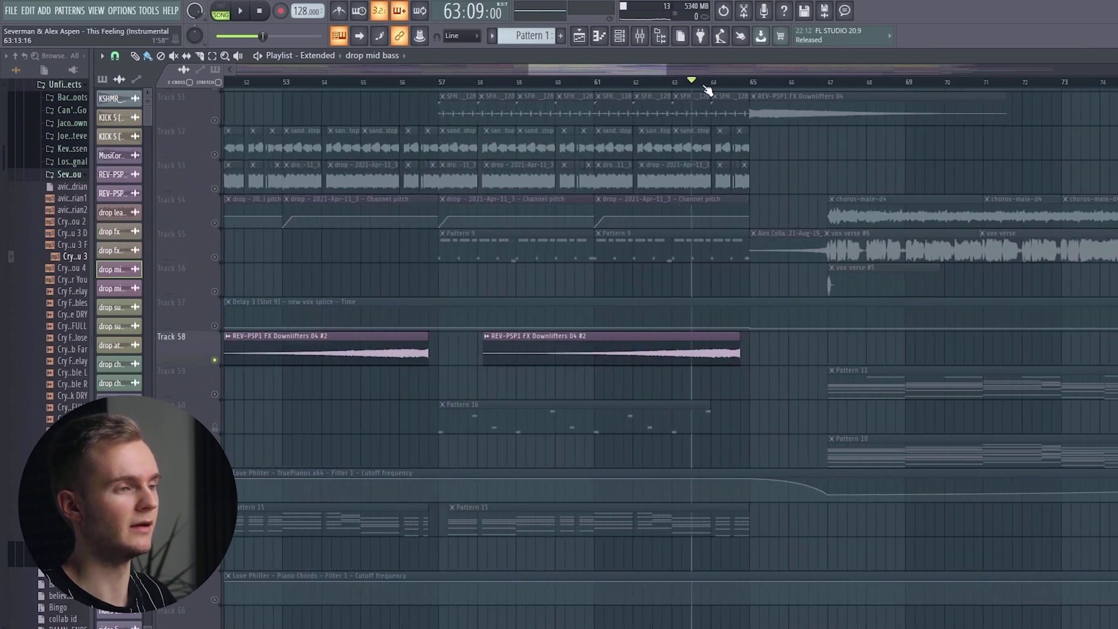
pyautogui.scroll(-1, 707, 88)
pyautogui.press('space')
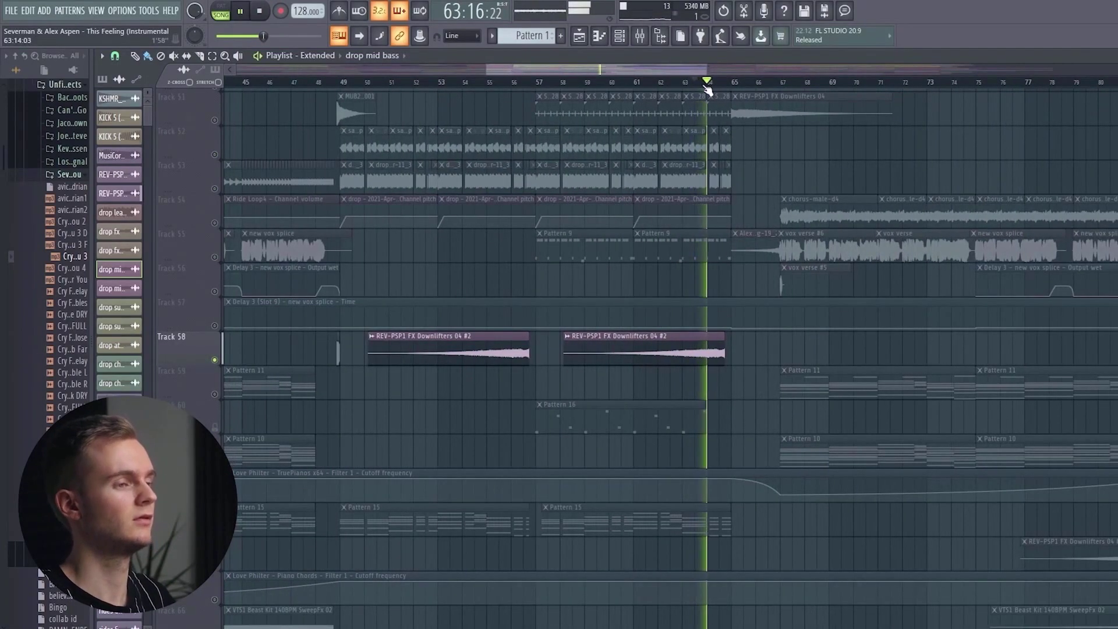
pyautogui.press('space')
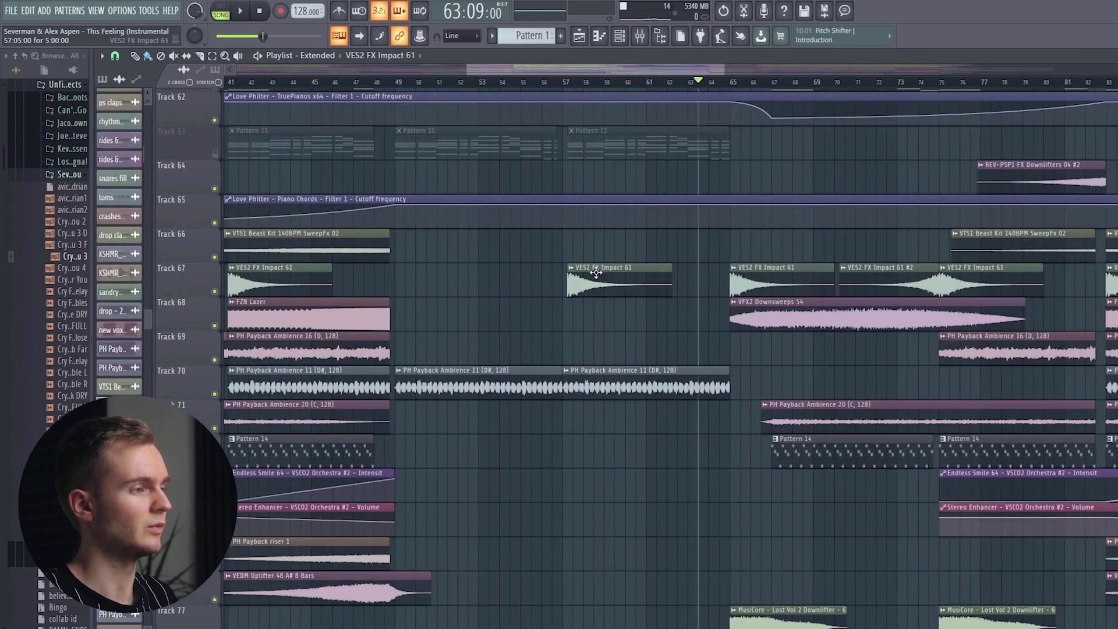
# - Check the VES2 FX Impact 61 sample, and play the soloed PH Payback Ambience 11 track from bar 57
pyautogui.click(388, 495)
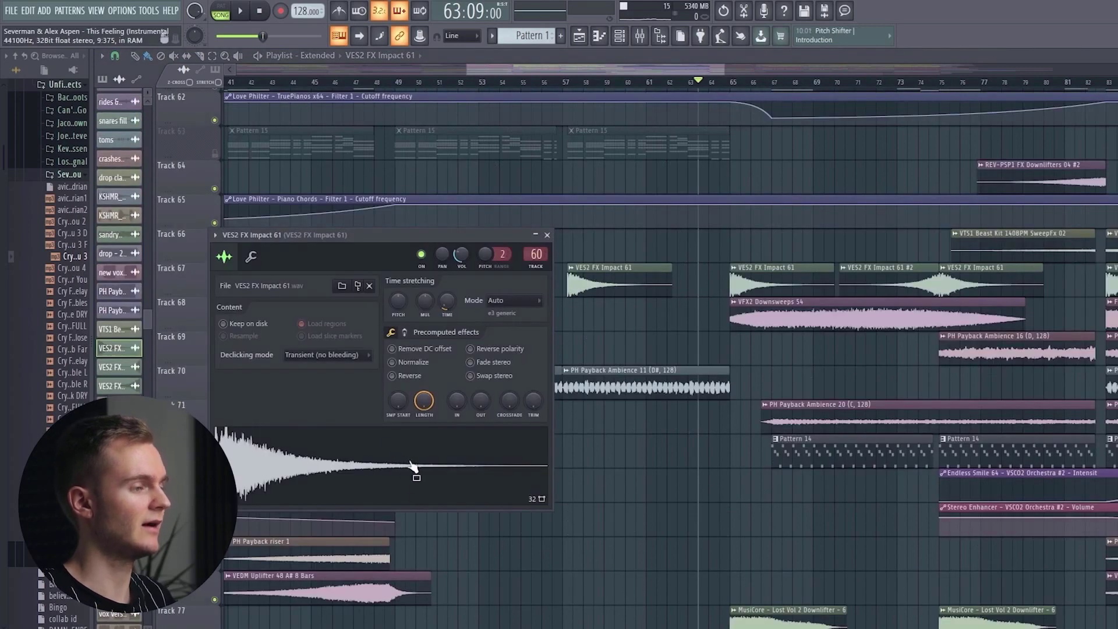
pyautogui.click(547, 234)
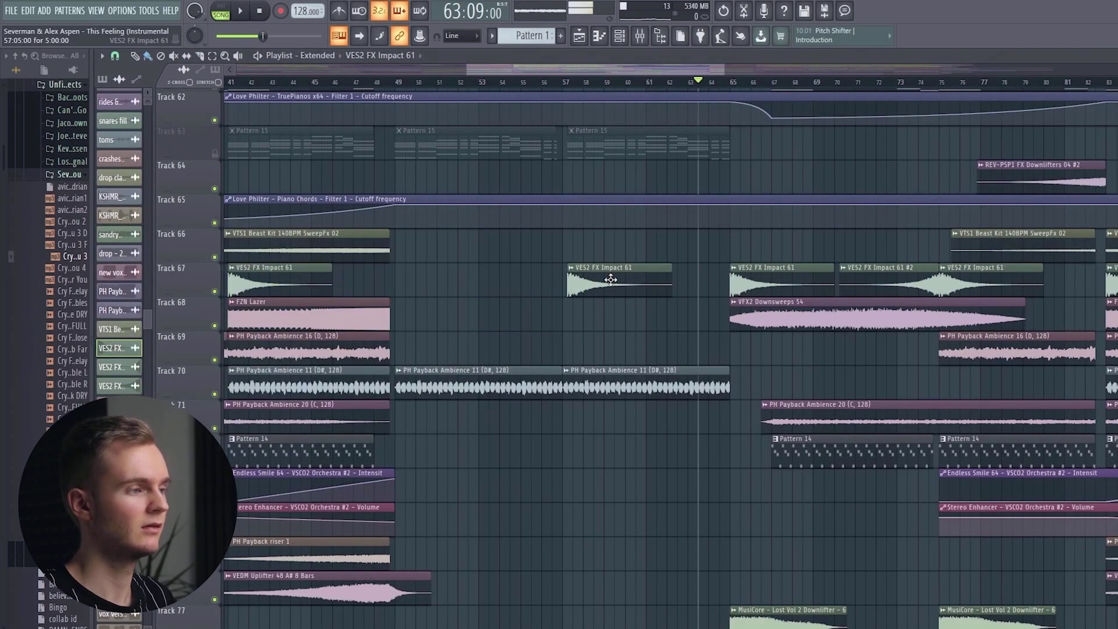
pyautogui.keyDown('ctrl'); pyautogui.click(214, 394); pyautogui.keyUp('ctrl')
pyautogui.click(567, 84)
pyautogui.press('space')
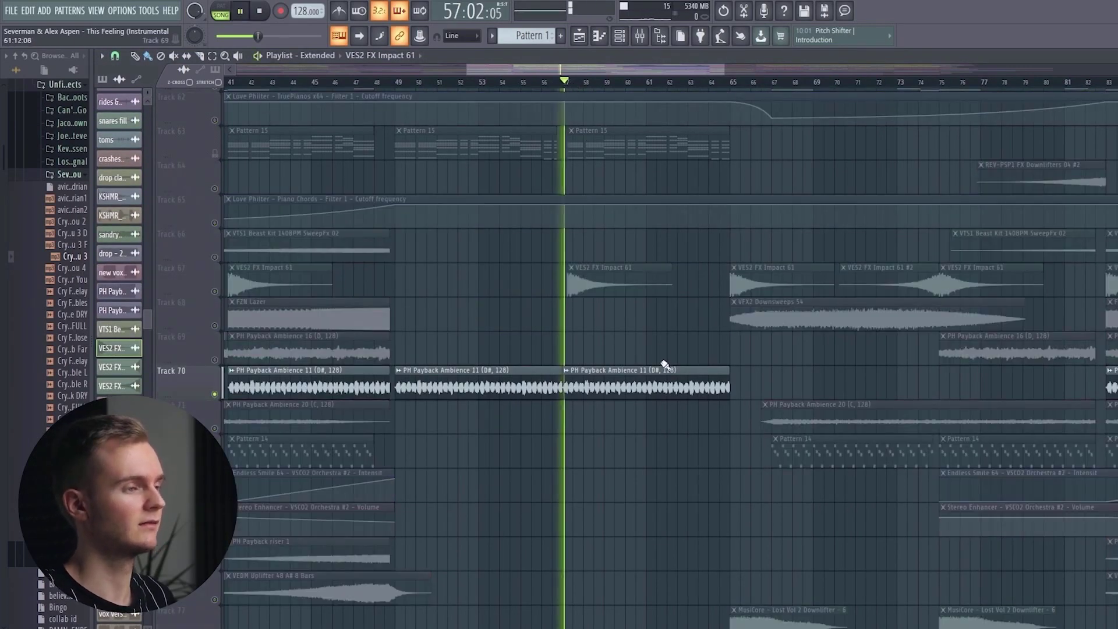
pyautogui.keyDown('ctrl'); pyautogui.click(214, 394); pyautogui.keyUp('ctrl')
pyautogui.scroll(-6, 513, 395)
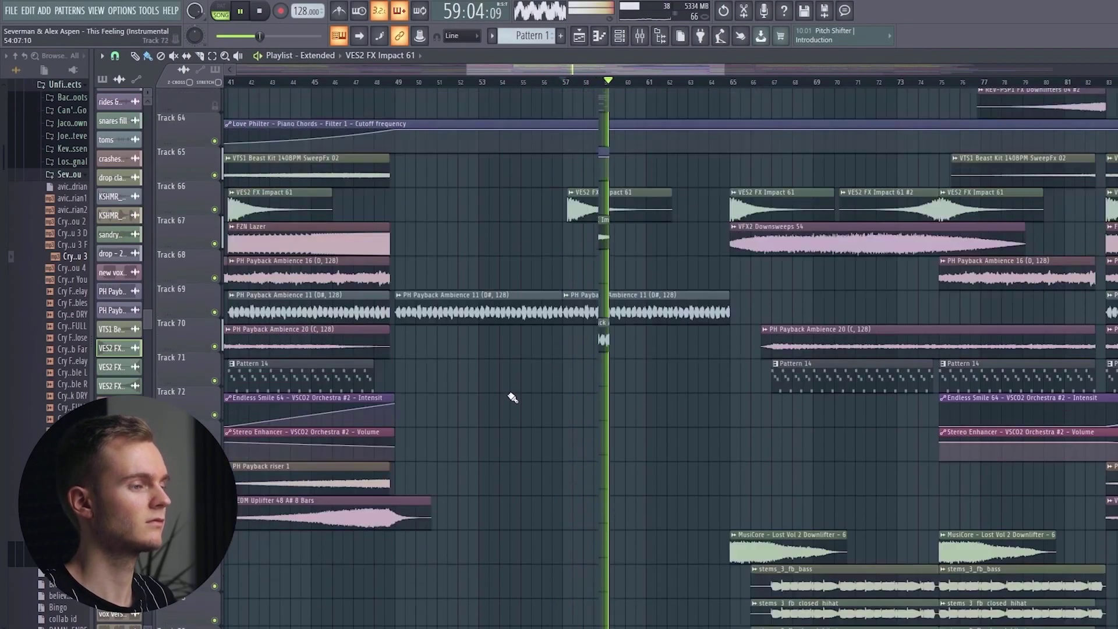
pyautogui.press('space')
# - Solo the stems_3_new_ambience_piano track and play it from bar 57
pyautogui.scroll(-14, 512, 393)
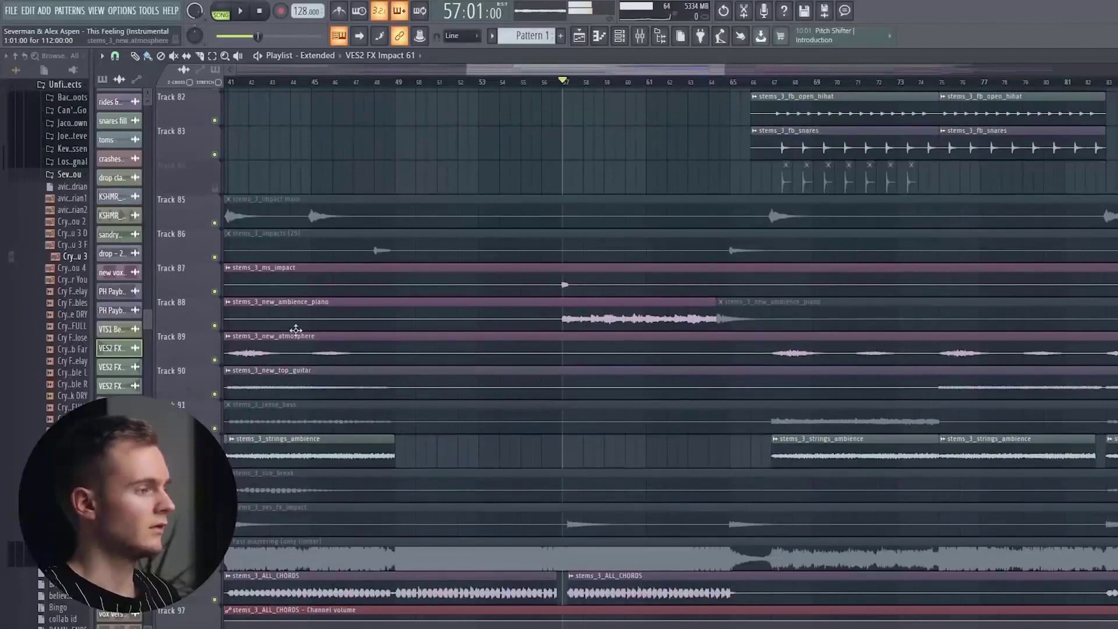
pyautogui.keyDown('ctrl'); pyautogui.click(215, 326); pyautogui.keyUp('ctrl')
pyautogui.scroll(2, 583, 70)
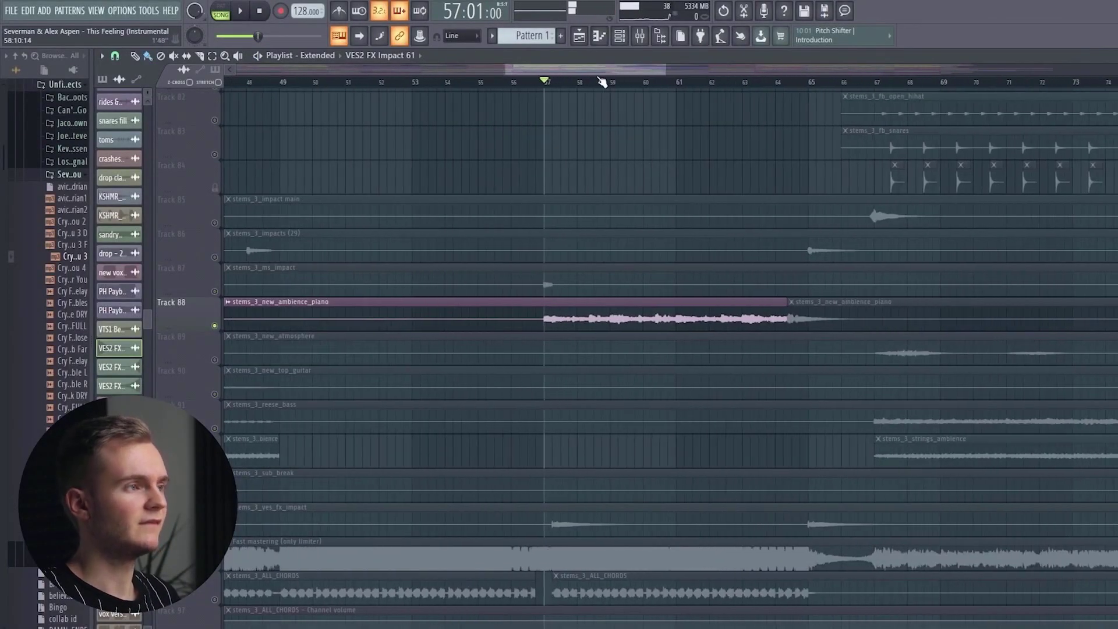
pyautogui.click(576, 312)
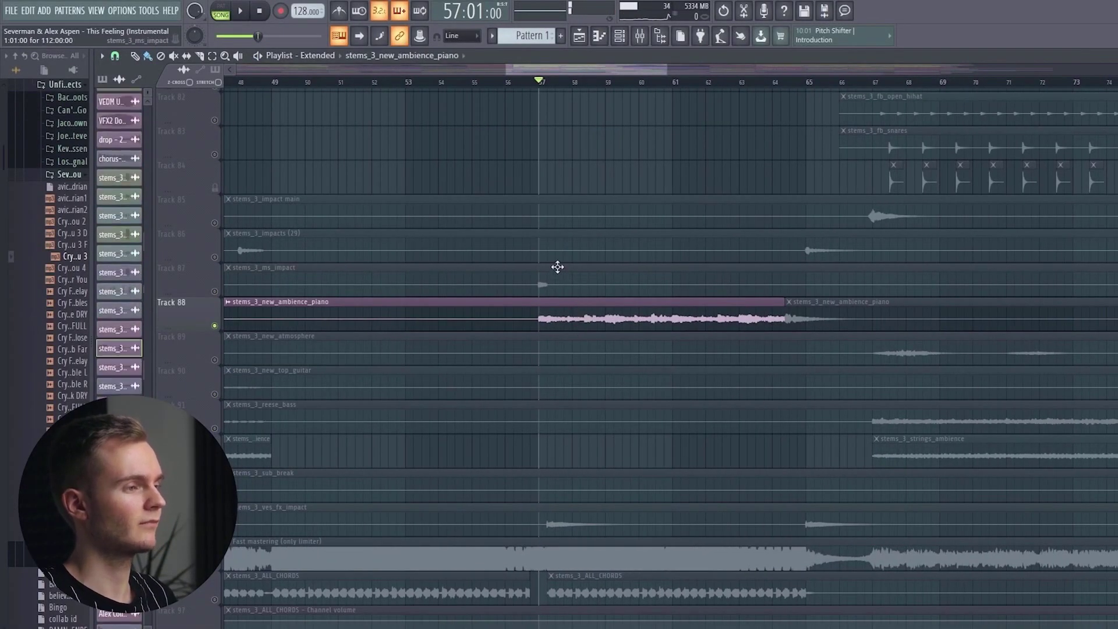
pyautogui.press('space')
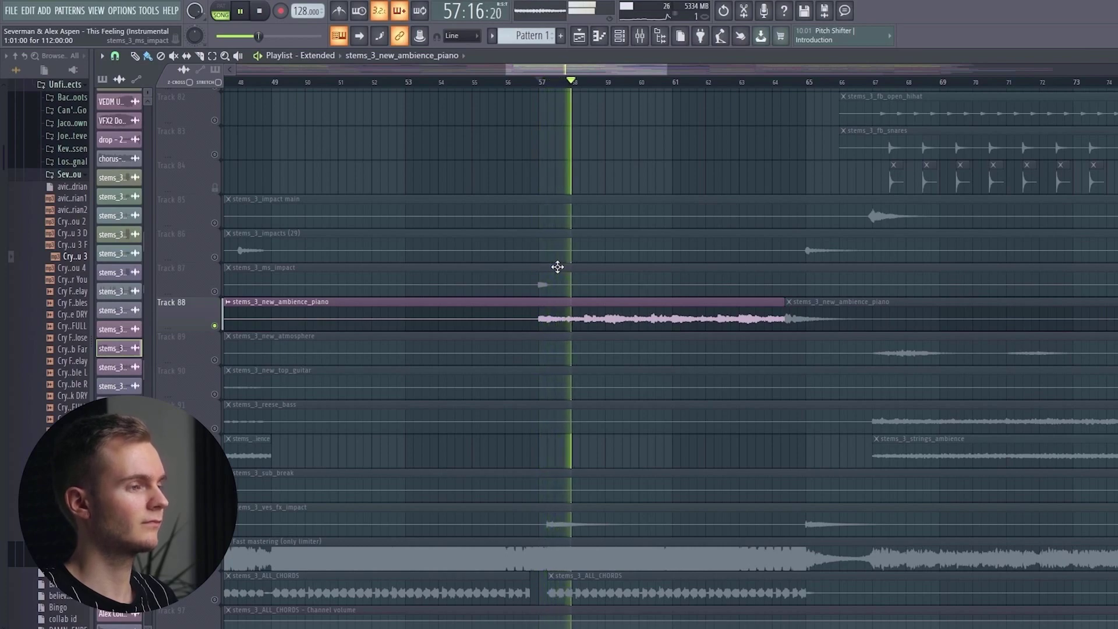
pyautogui.scroll(-3, 563, 268)
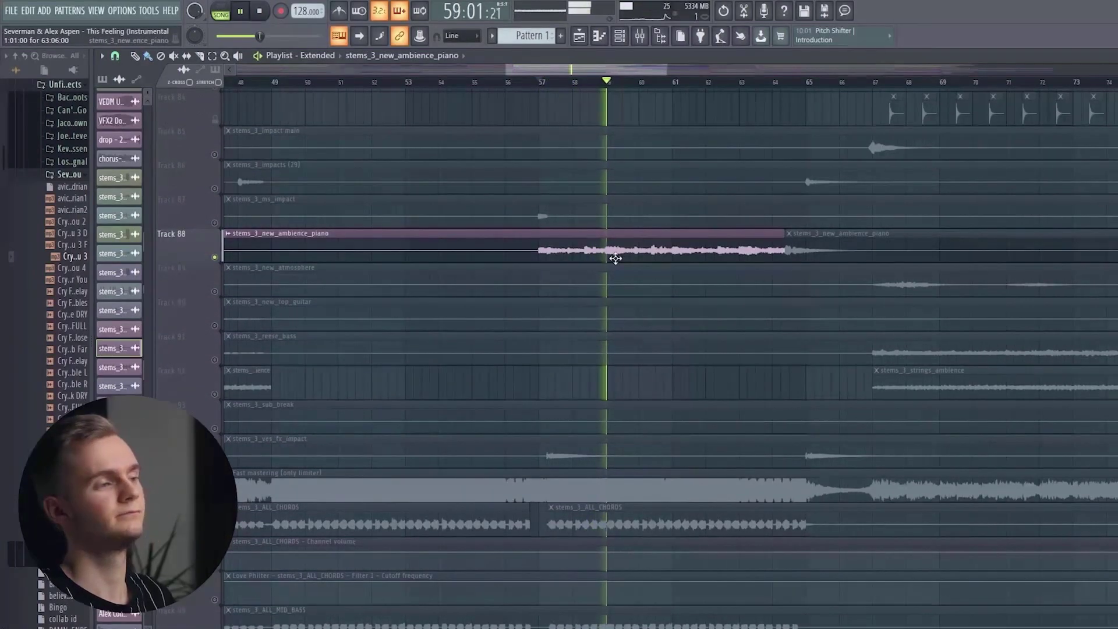
pyautogui.press('space')
pyautogui.scroll(10, 617, 274)
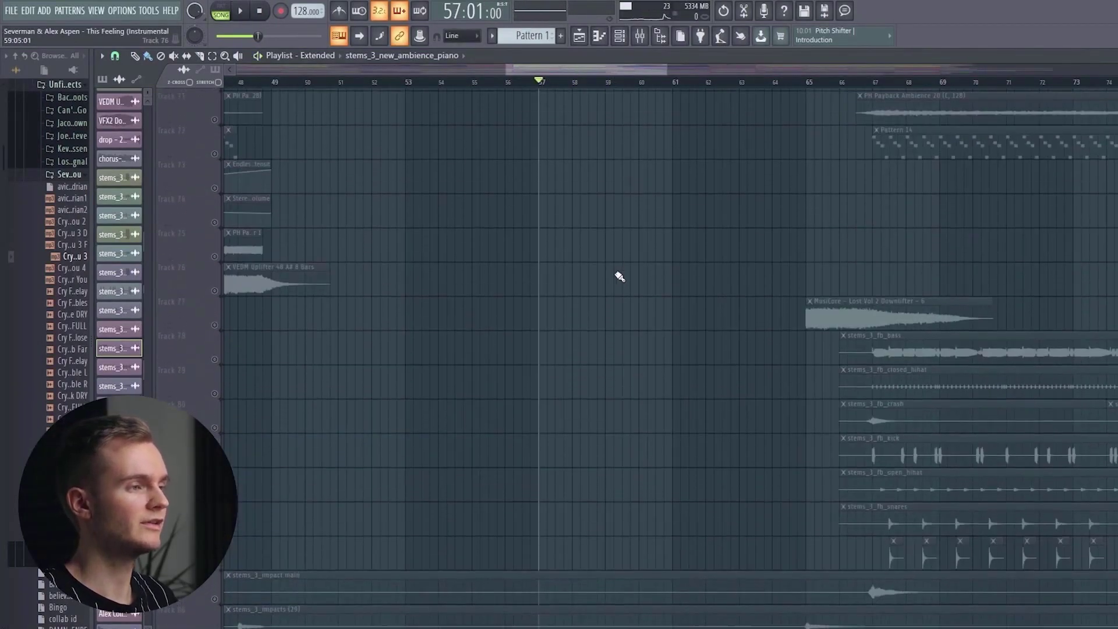
# - Play the soloed Pattern 16 track from bar 57 and check the Nexus preset on its Ambience Piano channel
pyautogui.click(622, 342)
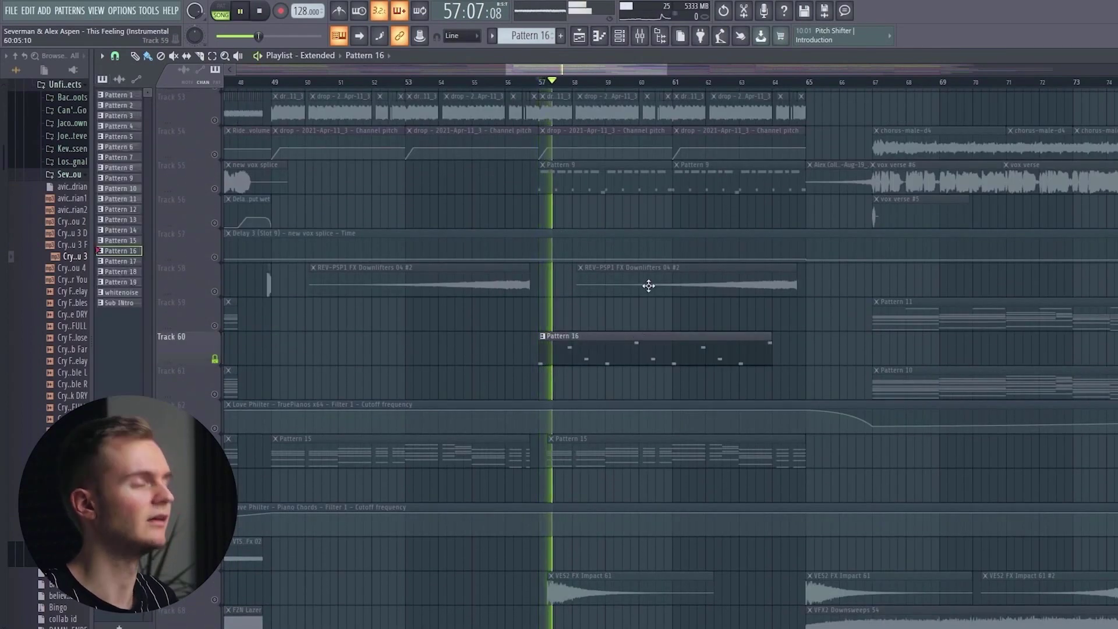
pyautogui.click(628, 38)
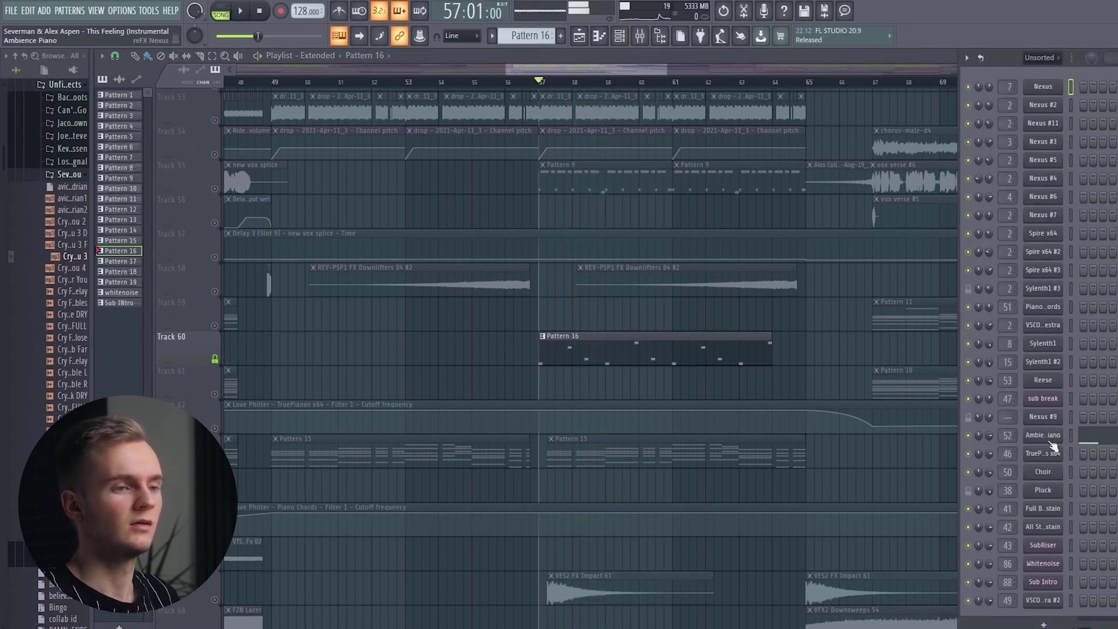
pyautogui.click(1048, 438)
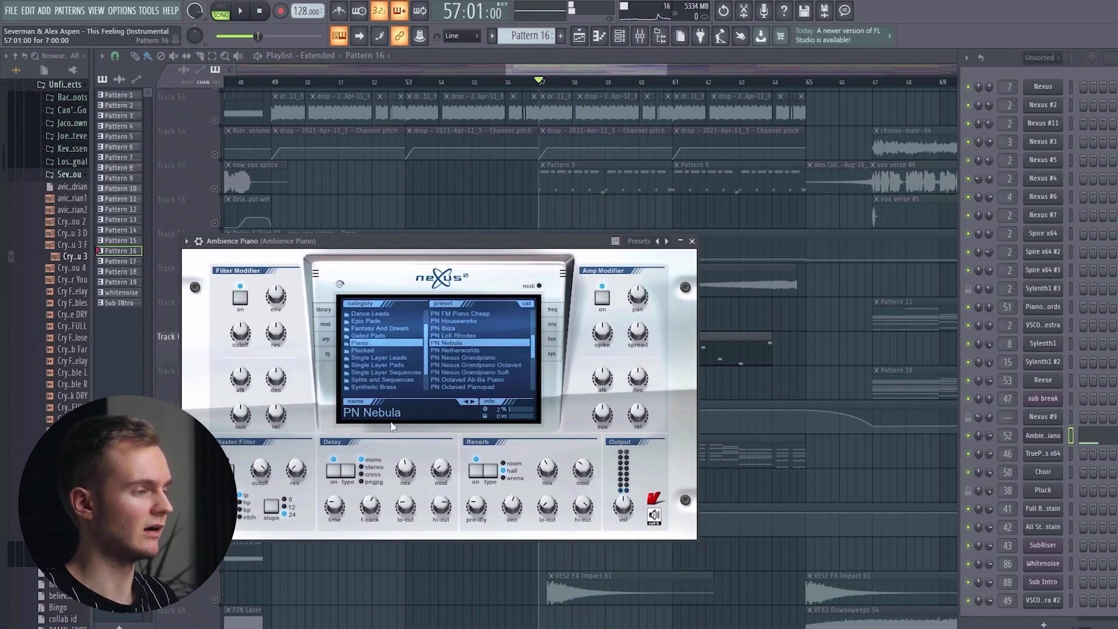
pyautogui.click(692, 241)
# - Unsolo Track 60 with Pattern 16 and mute it while the other drop tracks are restored
pyautogui.rightClick(215, 359)
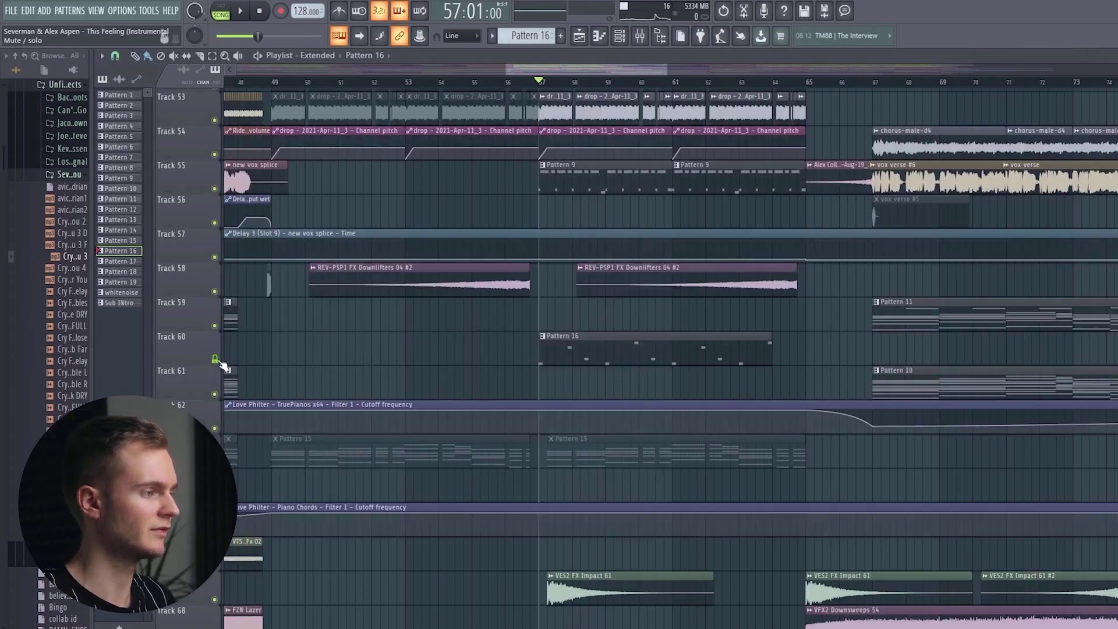
pyautogui.click(215, 359)
pyautogui.scroll(-5, 574, 369)
pyautogui.scroll(10, 577, 371)
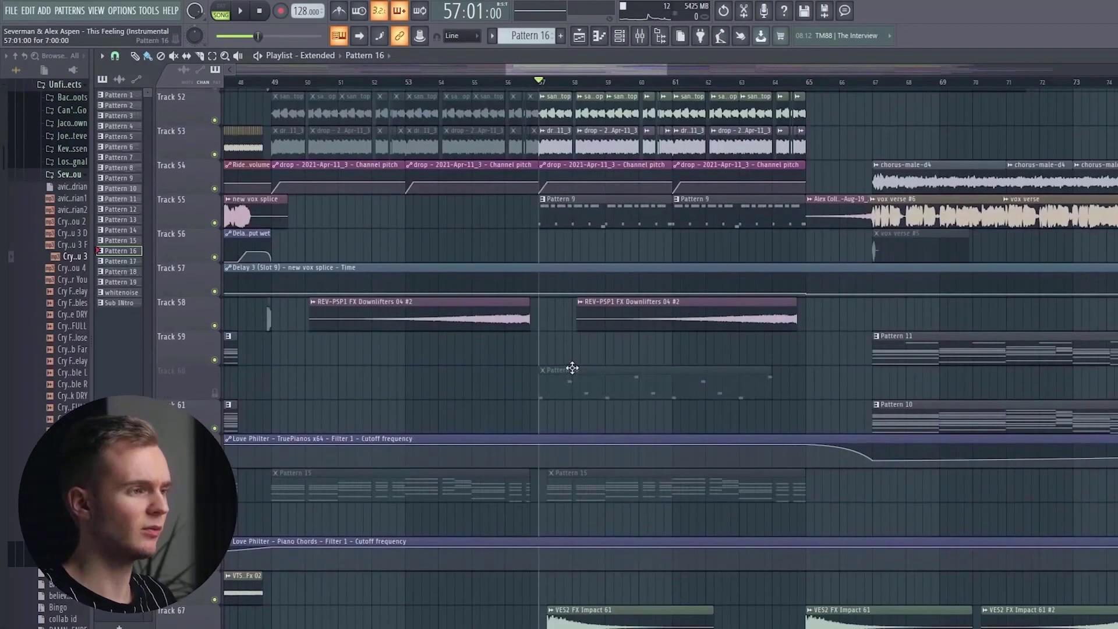
pyautogui.scroll(10, 577, 371)
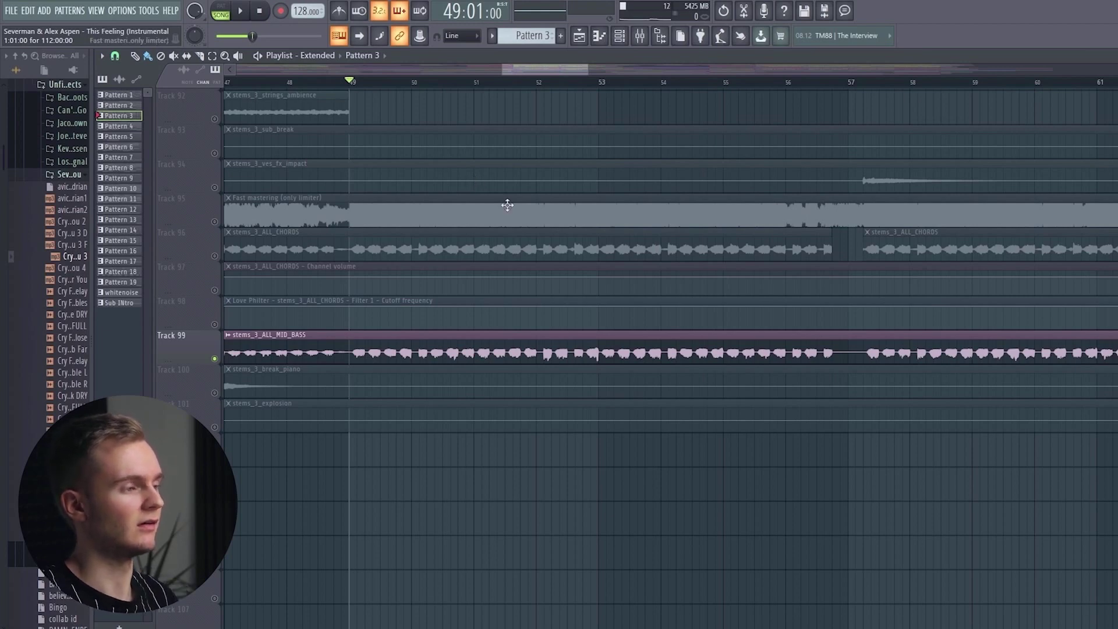
# - Play the soloed stems_3_ALL_MID_BASS track from bar 49 and look through the mixer's tracks
pyautogui.click(425, 356)
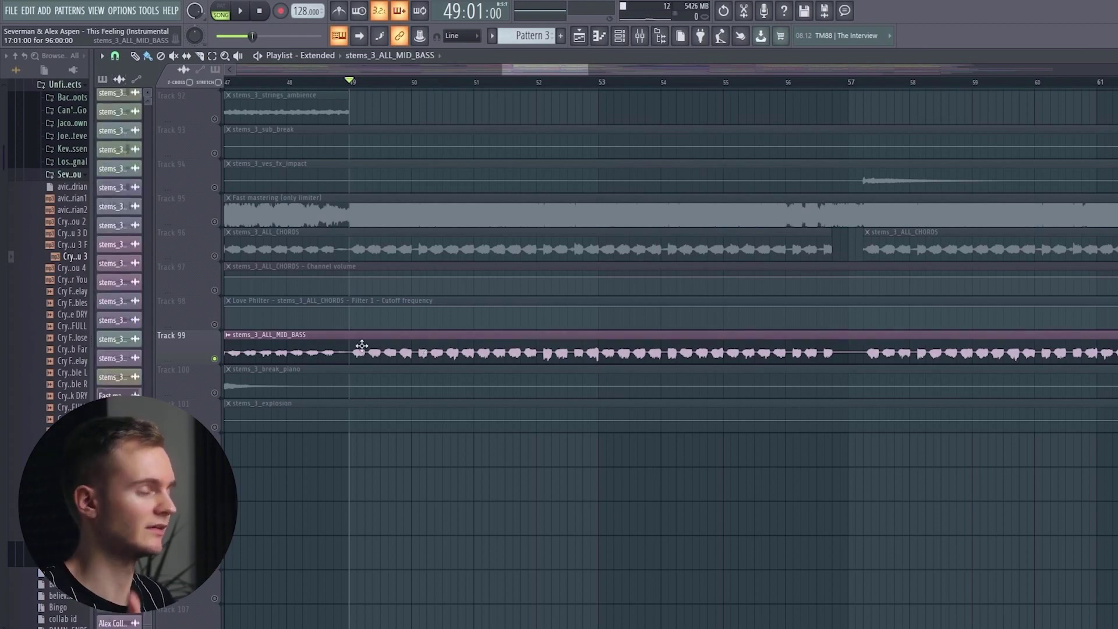
pyautogui.press('space')
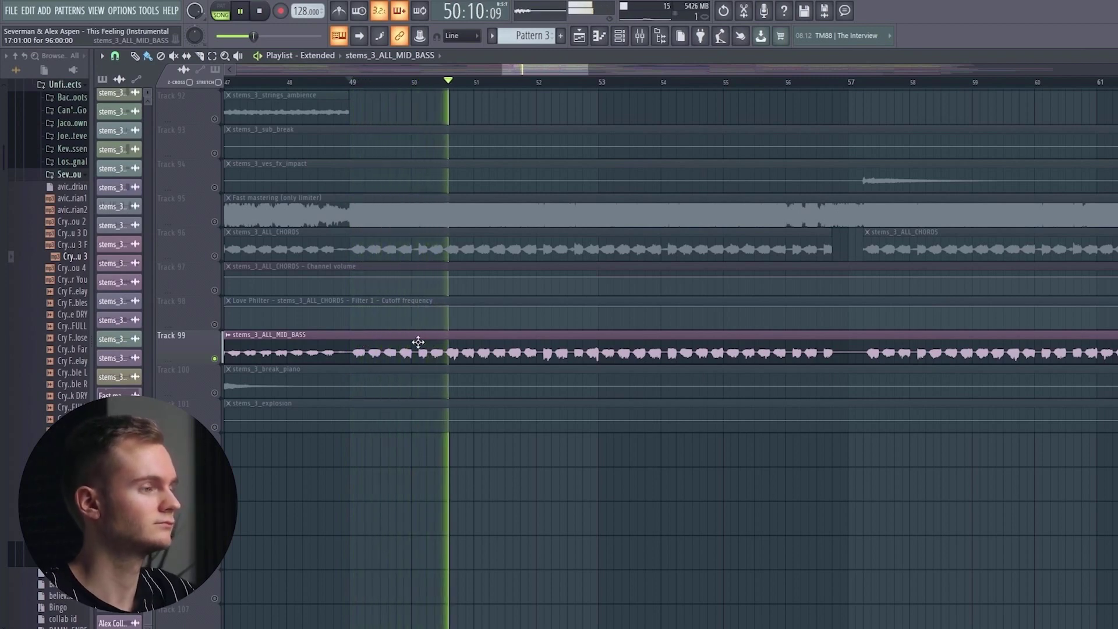
pyautogui.click(640, 36)
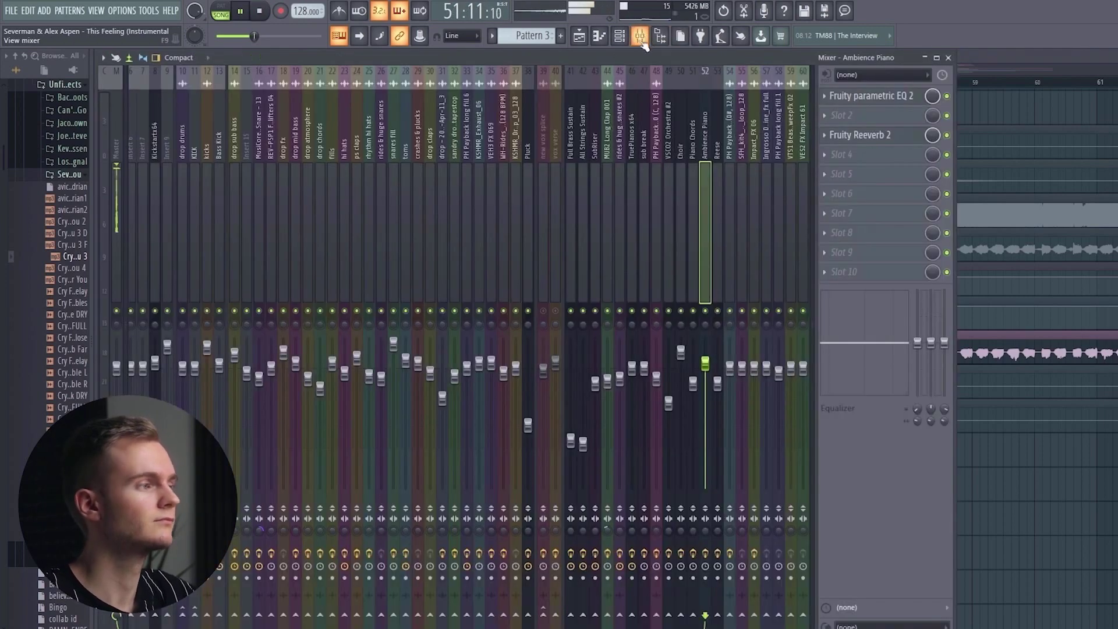
pyautogui.scroll(-8, 530, 186)
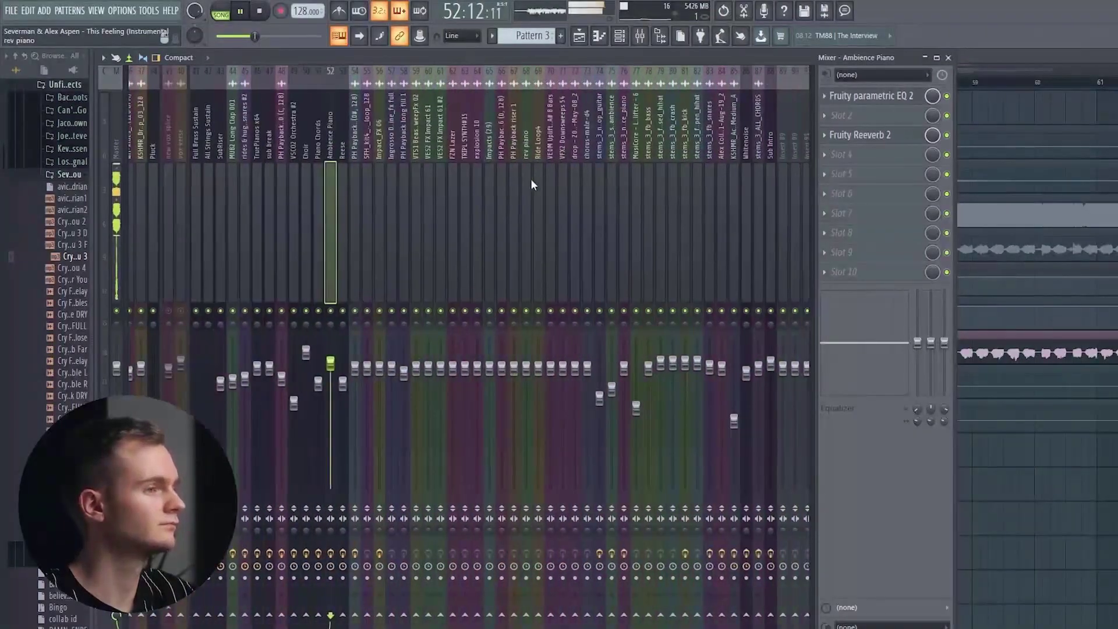
pyautogui.scroll(5, 534, 194)
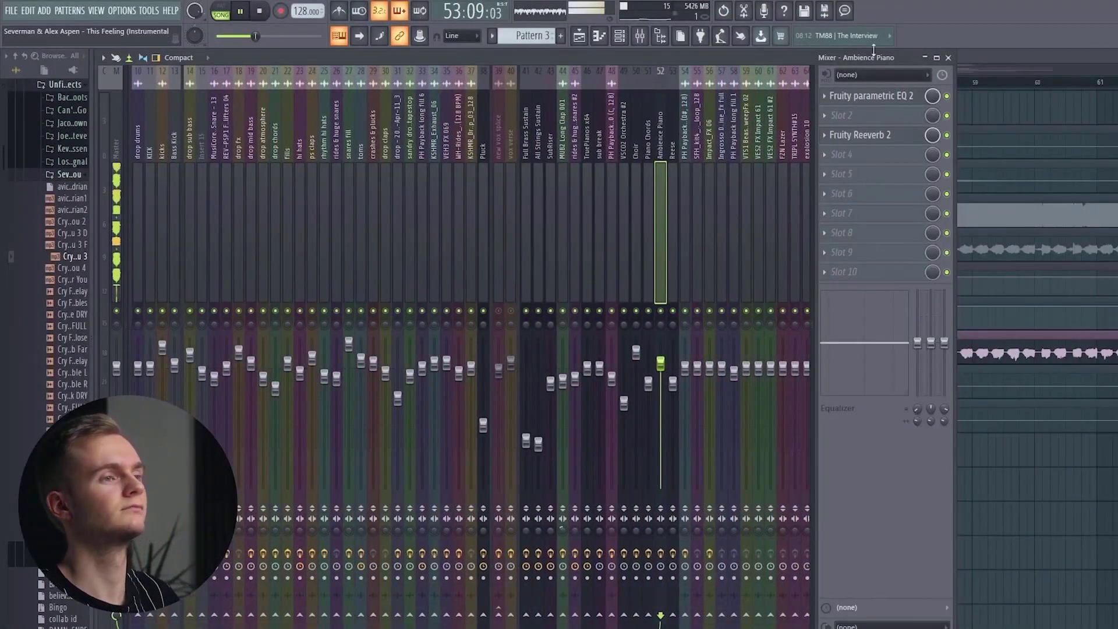
pyautogui.click(949, 58)
# - Solo the stems_3_ALL_CHORDS track and listen to it from bar 49 with its channel volume and Love Philter cutoff automation enabled
pyautogui.scroll(3, 336, 380)
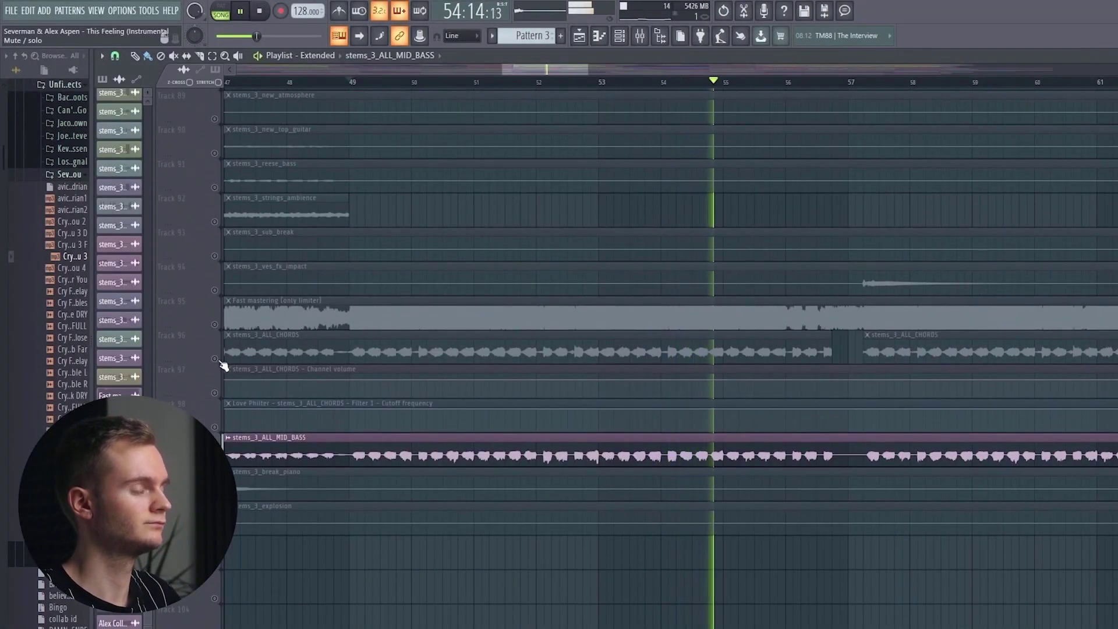
pyautogui.click(214, 427)
pyautogui.click(215, 393)
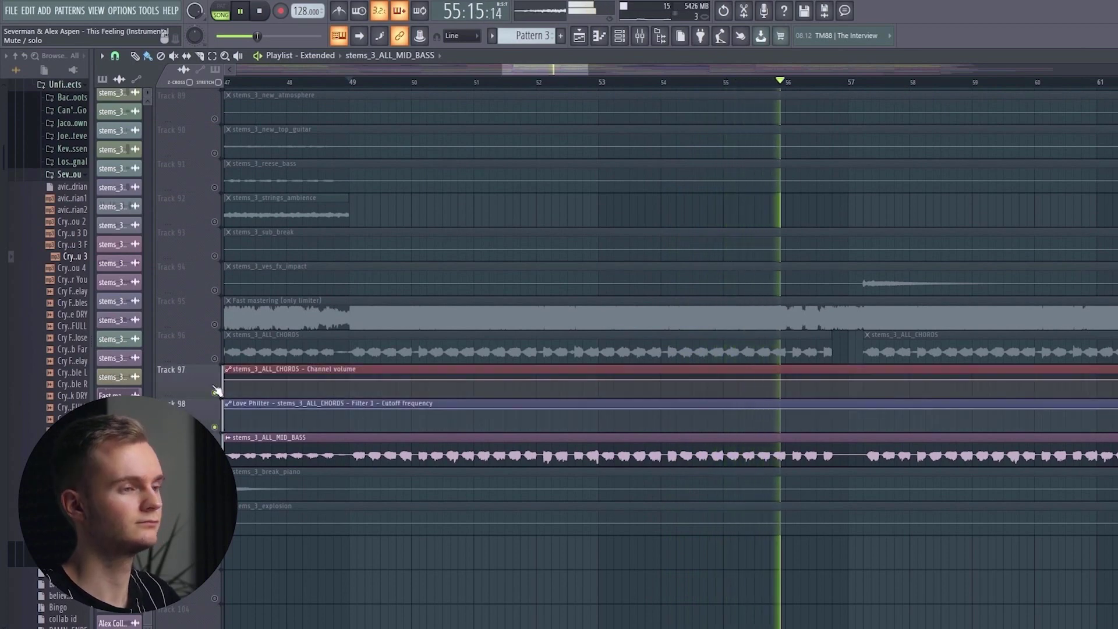
pyautogui.press('space')
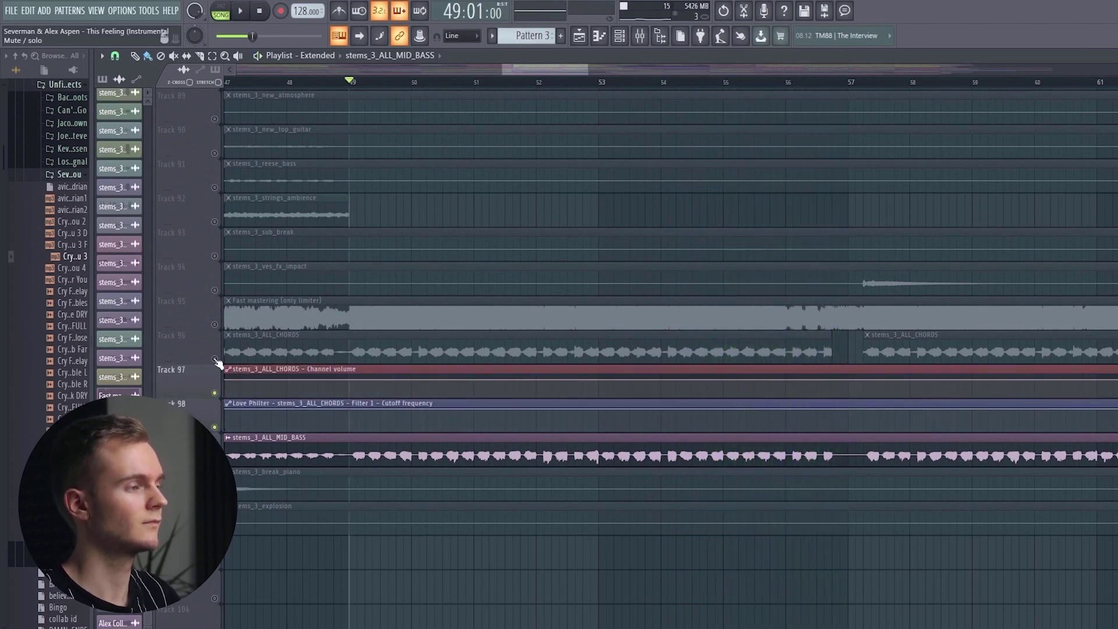
pyautogui.rightClick(214, 359)
pyautogui.press('space')
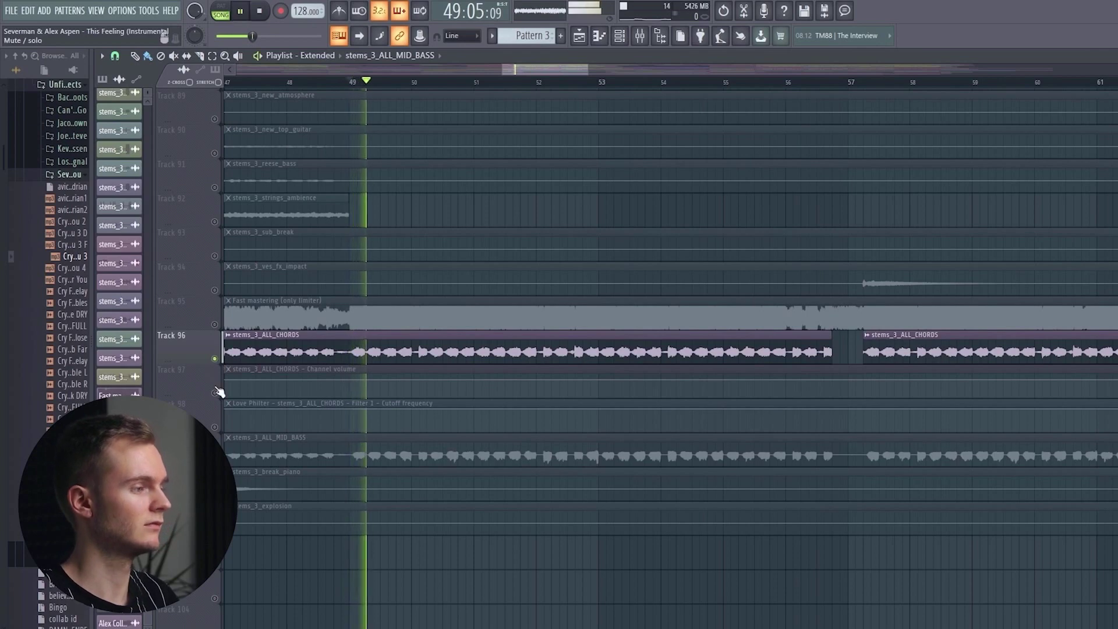
pyautogui.click(214, 393)
pyautogui.click(214, 426)
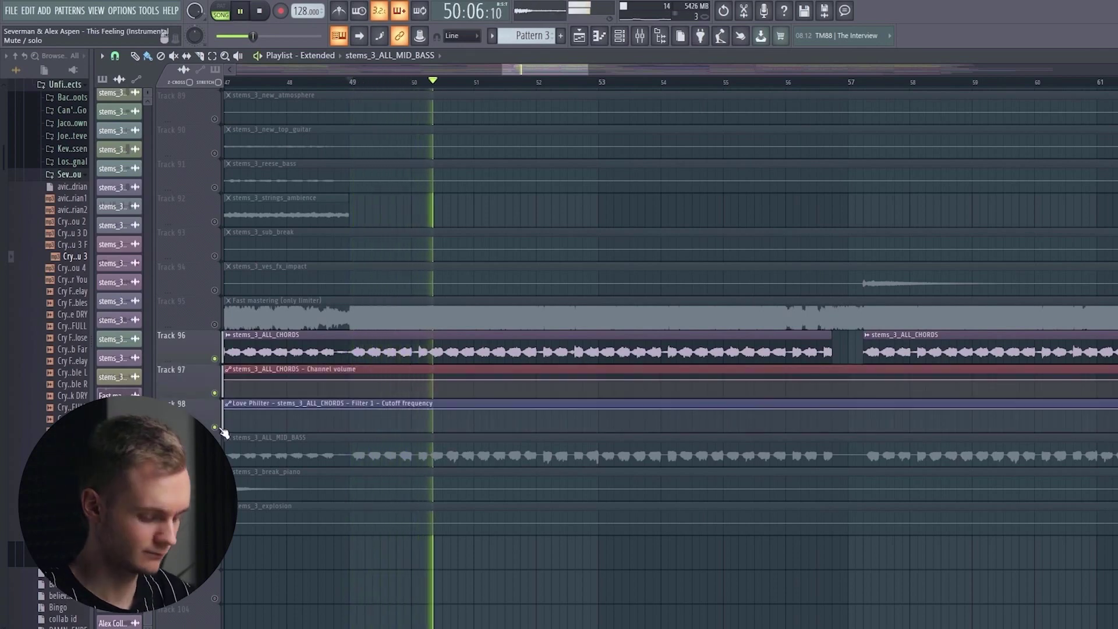
# - Add the stems_3_ALL_MID_BASS and stems_3_explosion tracks to the playing chords
pyautogui.click(215, 461)
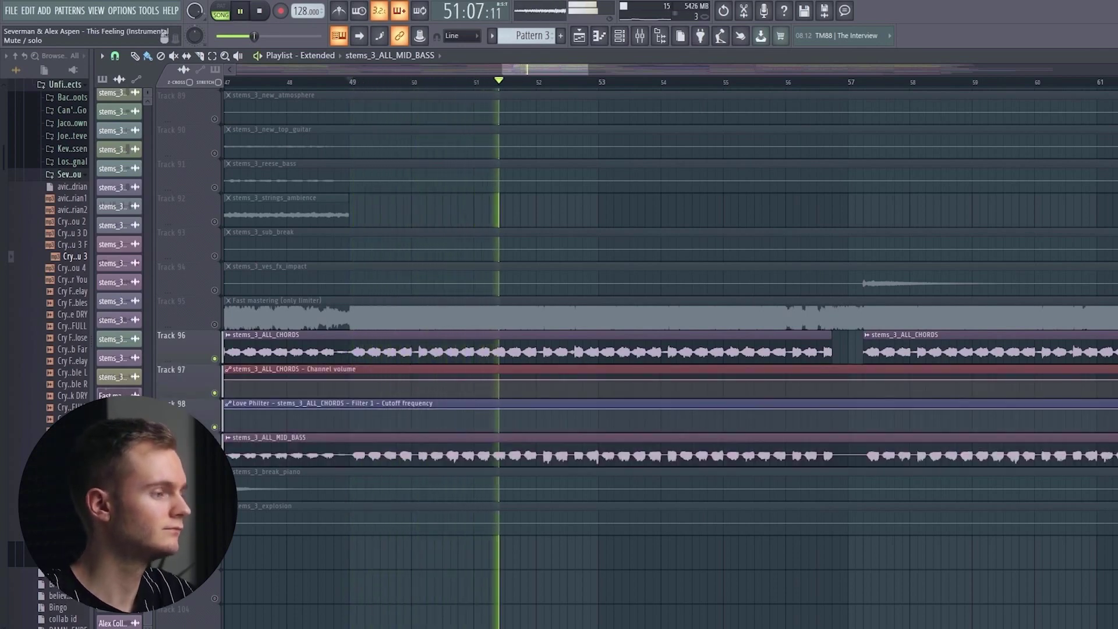
pyautogui.click(214, 495)
pyautogui.click(214, 530)
# - Bring the drop atmosphere and drop sub bass tracks into the playing mix
pyautogui.scroll(3, 251, 464)
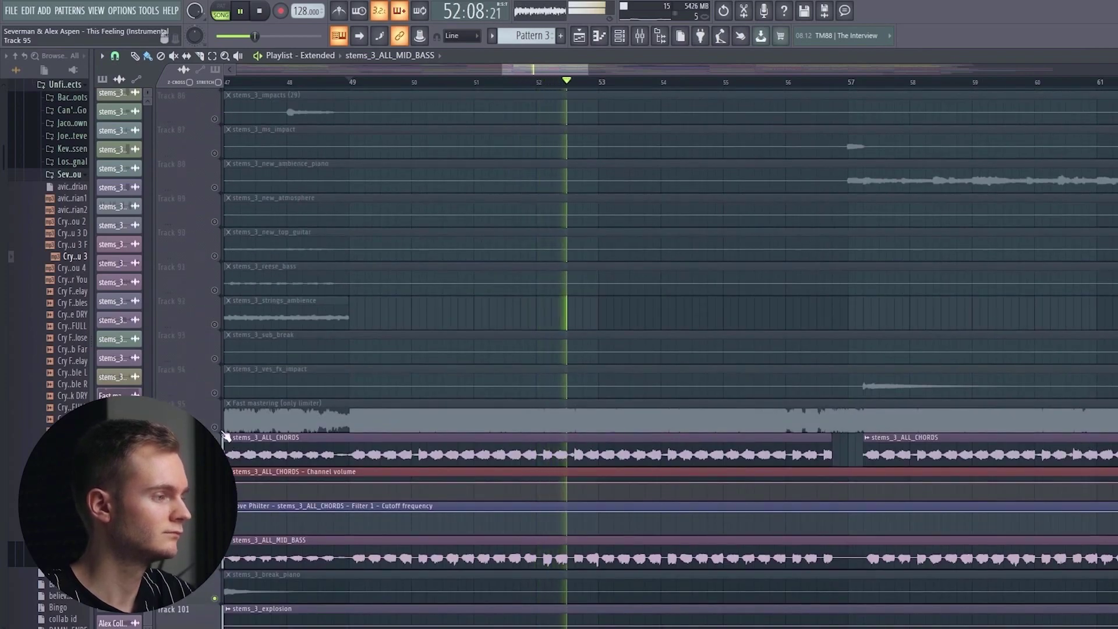
pyautogui.scroll(20, 376, 333)
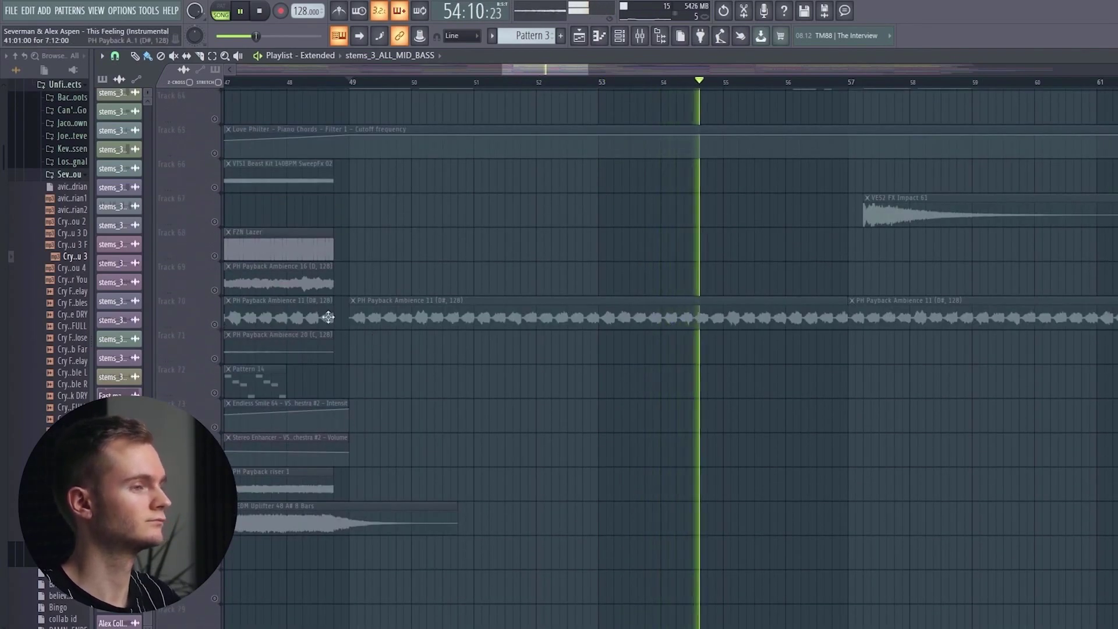
pyautogui.scroll(5, 229, 319)
pyautogui.scroll(5, 380, 392)
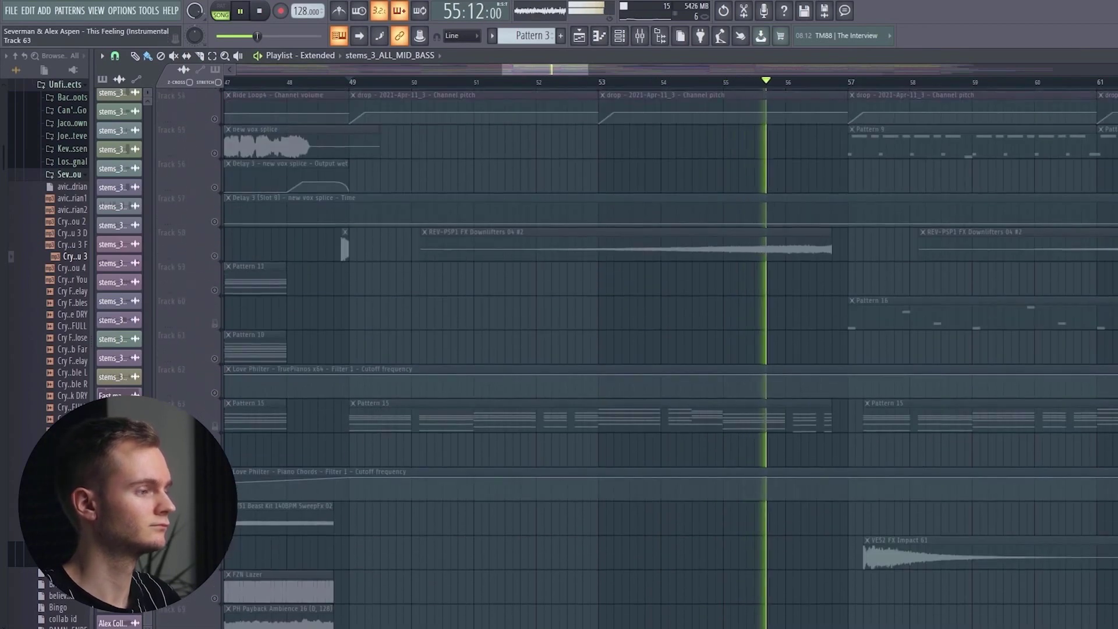
pyautogui.scroll(5, 262, 417)
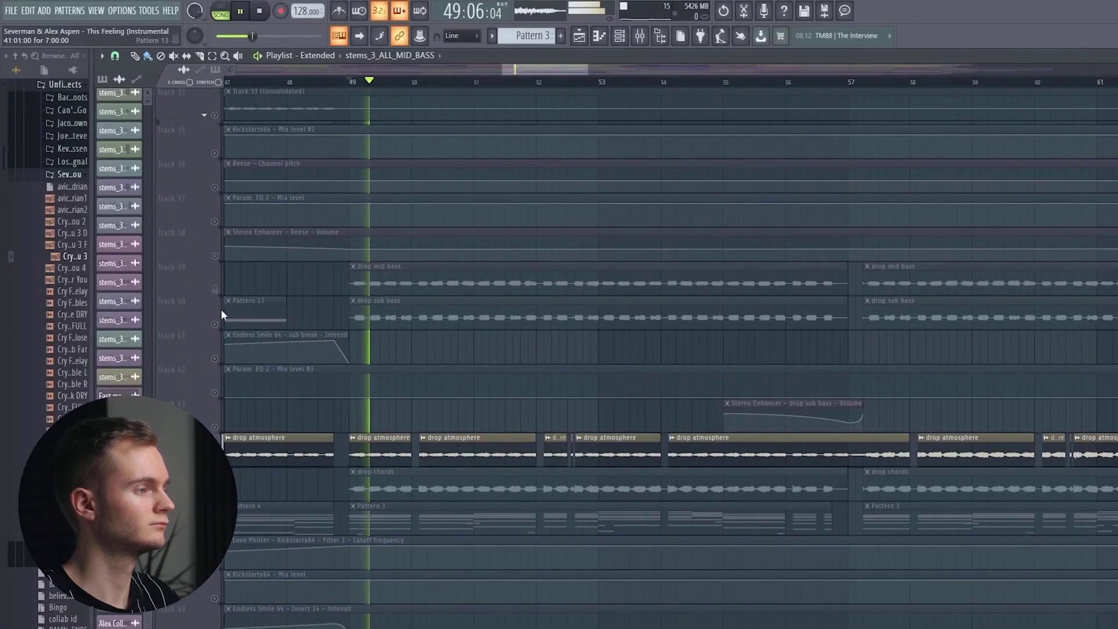
pyautogui.click(215, 325)
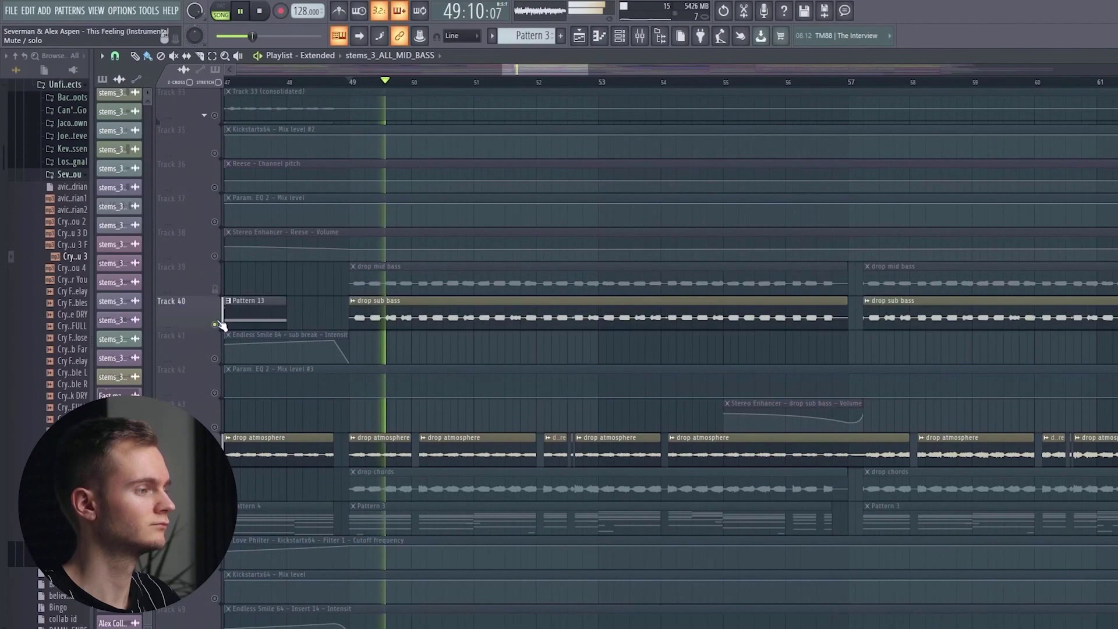
pyautogui.click(215, 360)
pyautogui.scroll(11, 334, 337)
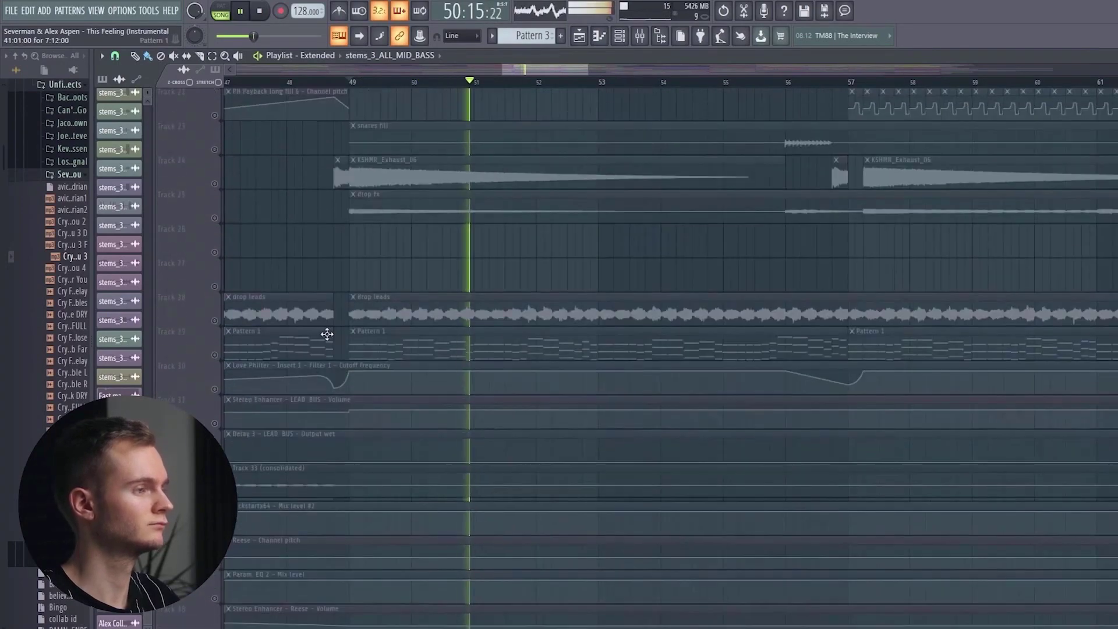
# - Enable the drop leads and Pattern 1 tracks along with the lead filter cutoff, LEAD BUS volume and delay output automation
pyautogui.click(214, 355)
pyautogui.click(214, 389)
pyautogui.click(214, 424)
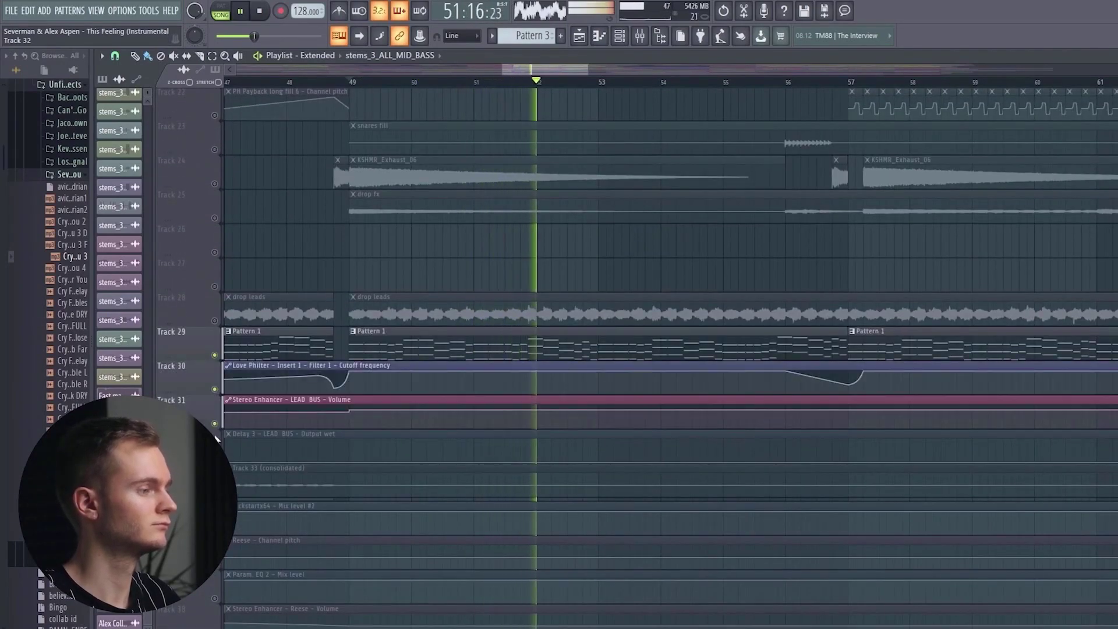
pyautogui.click(214, 458)
pyautogui.click(215, 320)
# - Add the drop fx, KSHMR_Exhaust_06 and snares fill tracks to the playing drop
pyautogui.scroll(3, 236, 315)
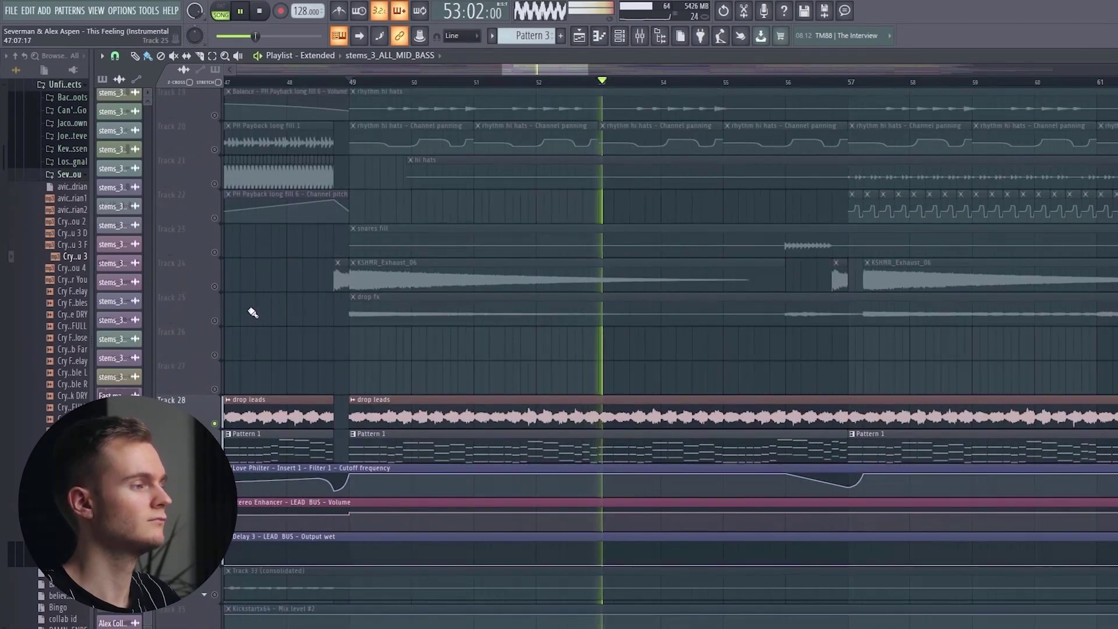
pyautogui.click(214, 320)
pyautogui.click(215, 286)
pyautogui.scroll(4, 222, 265)
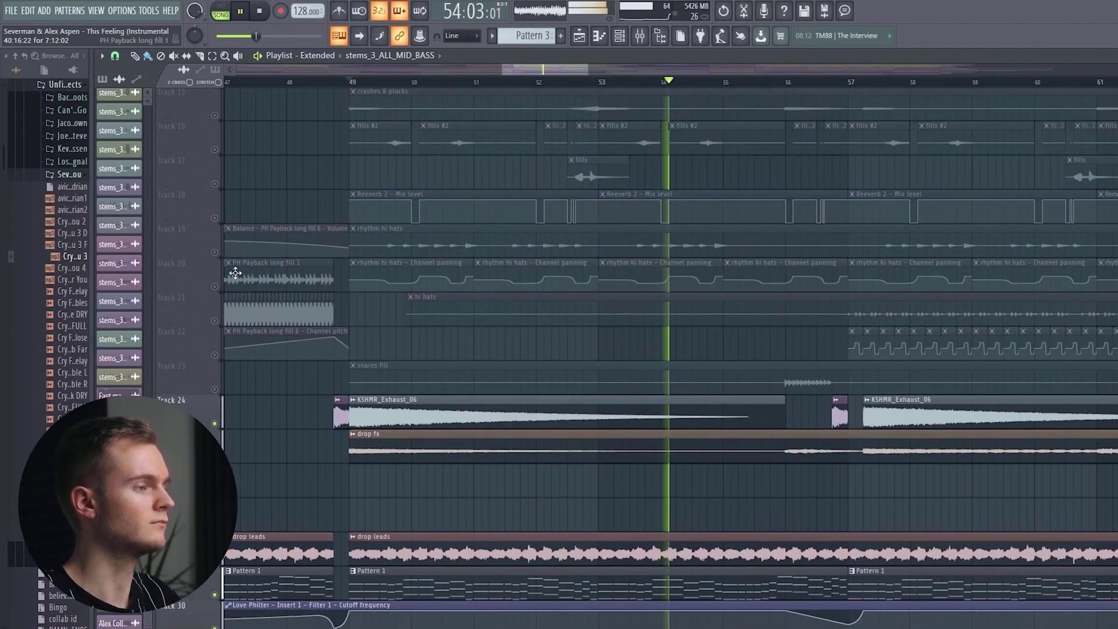
pyautogui.scroll(5, 262, 303)
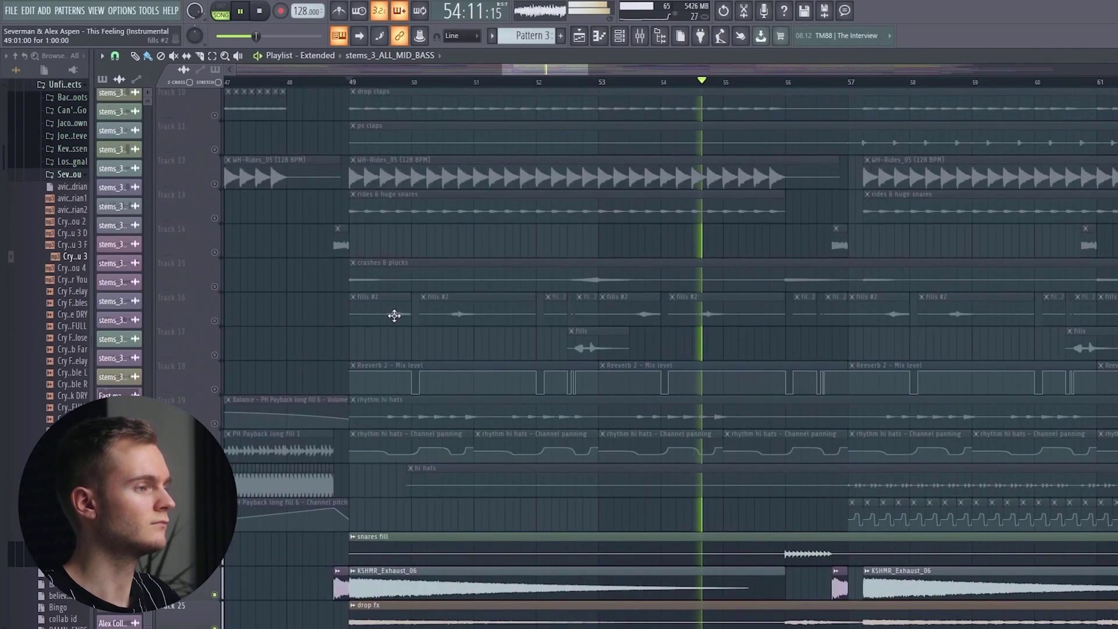
# - Enable the fills #2, crashes & plucks and rides & huge snares tracks during playback
pyautogui.click(215, 320)
pyautogui.click(214, 287)
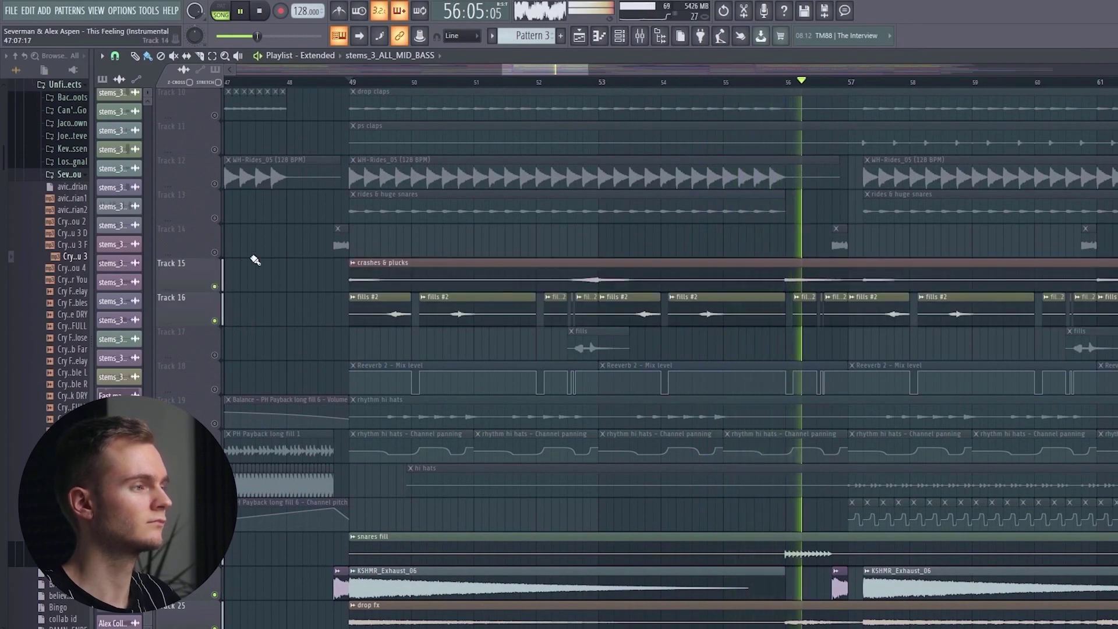
pyautogui.click(214, 218)
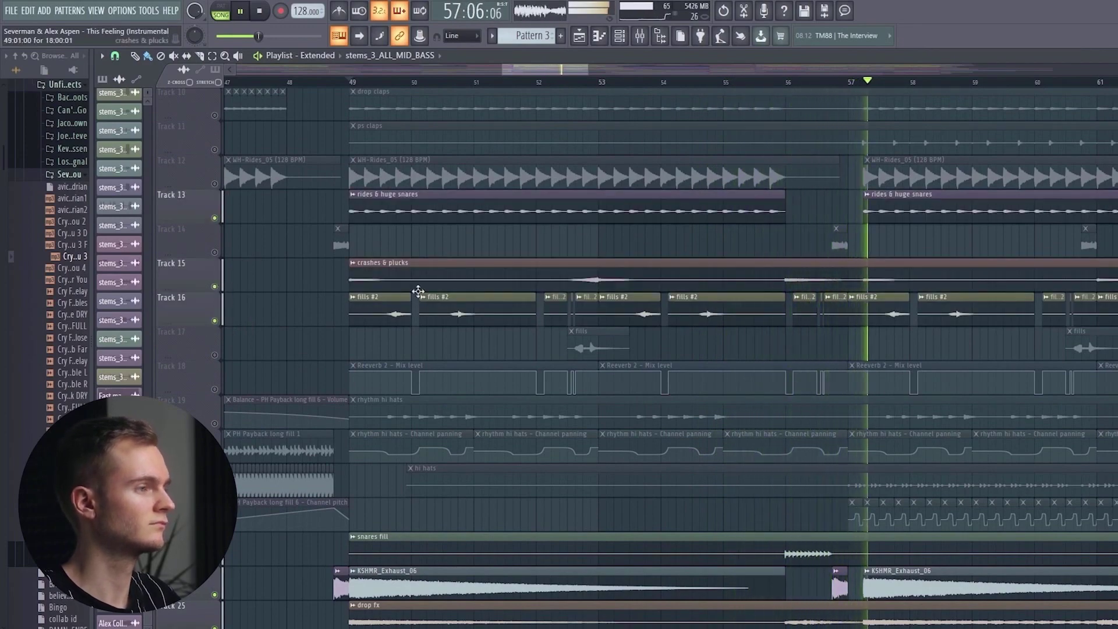
# - Turn on the remaining rides, claps, toms and kicks tracks and listen to the full drop through bar 65
pyautogui.scroll(4, 233, 262)
pyautogui.click(214, 320)
pyautogui.moveTo(214, 286); pyautogui.dragTo(215, 115)
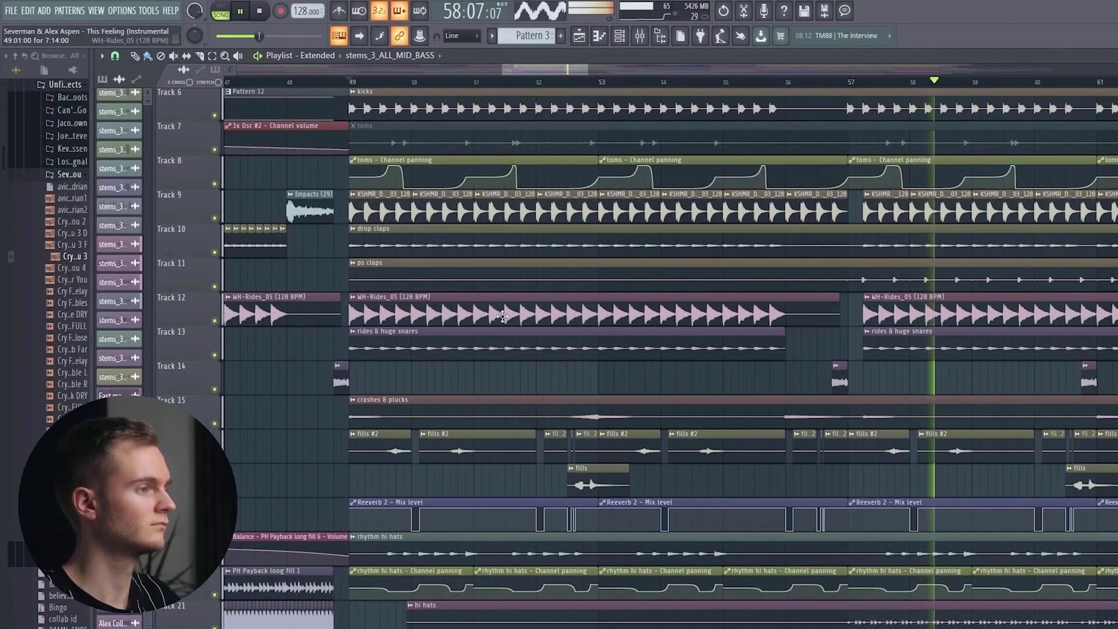
pyautogui.scroll(5, 515, 304)
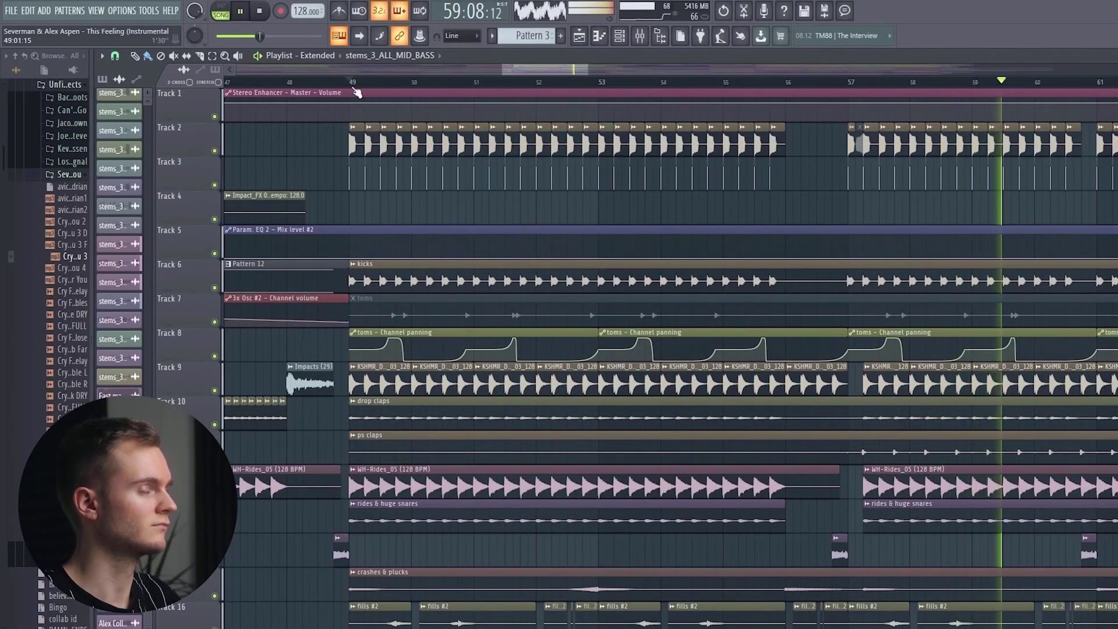
pyautogui.scroll(-2, 356, 93)
pyautogui.scroll(-3, 616, 76)
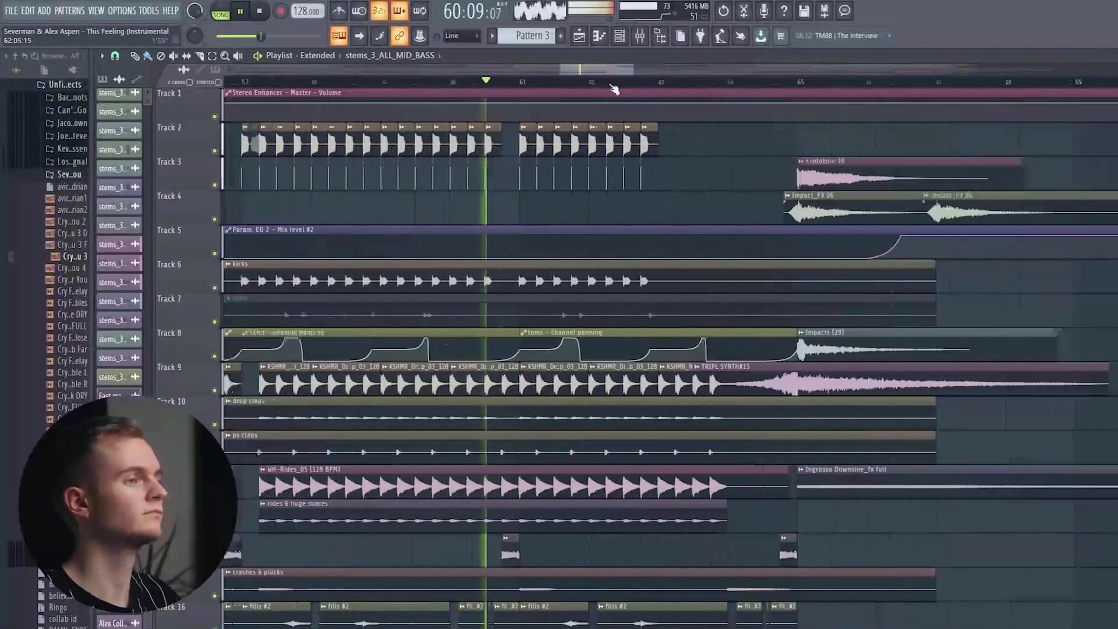
pyautogui.scroll(-2, 614, 88)
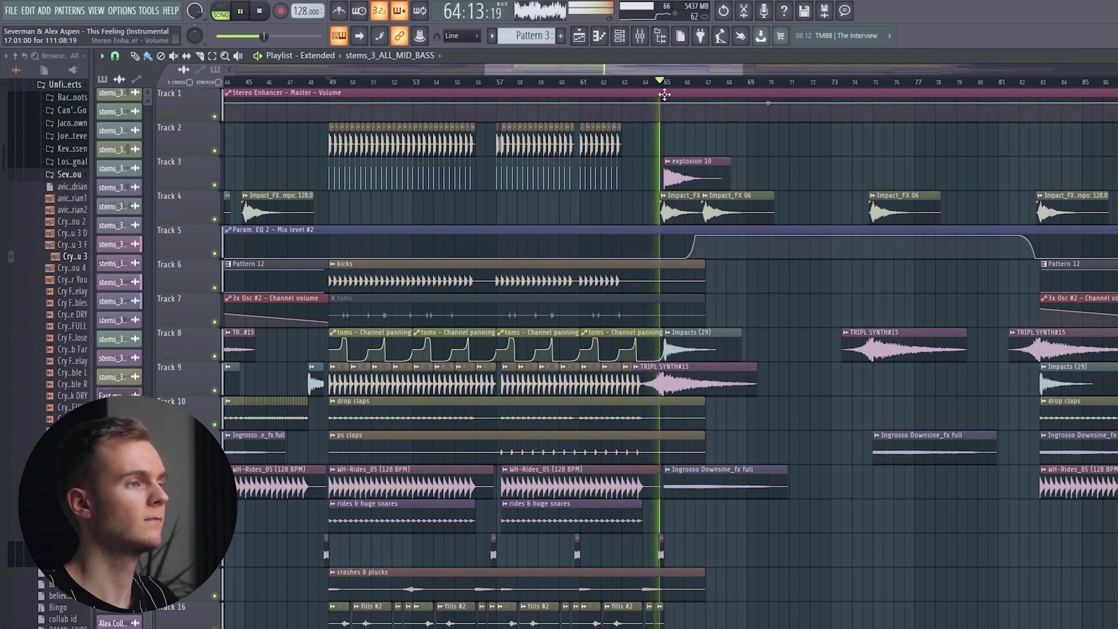
pyautogui.scroll(-2, 664, 94)
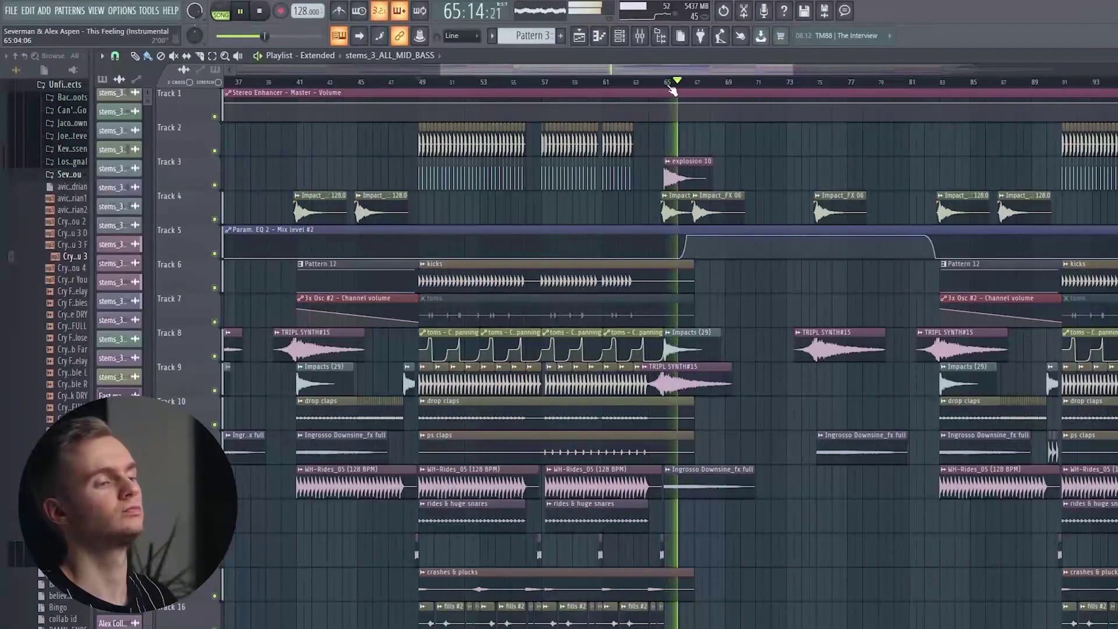